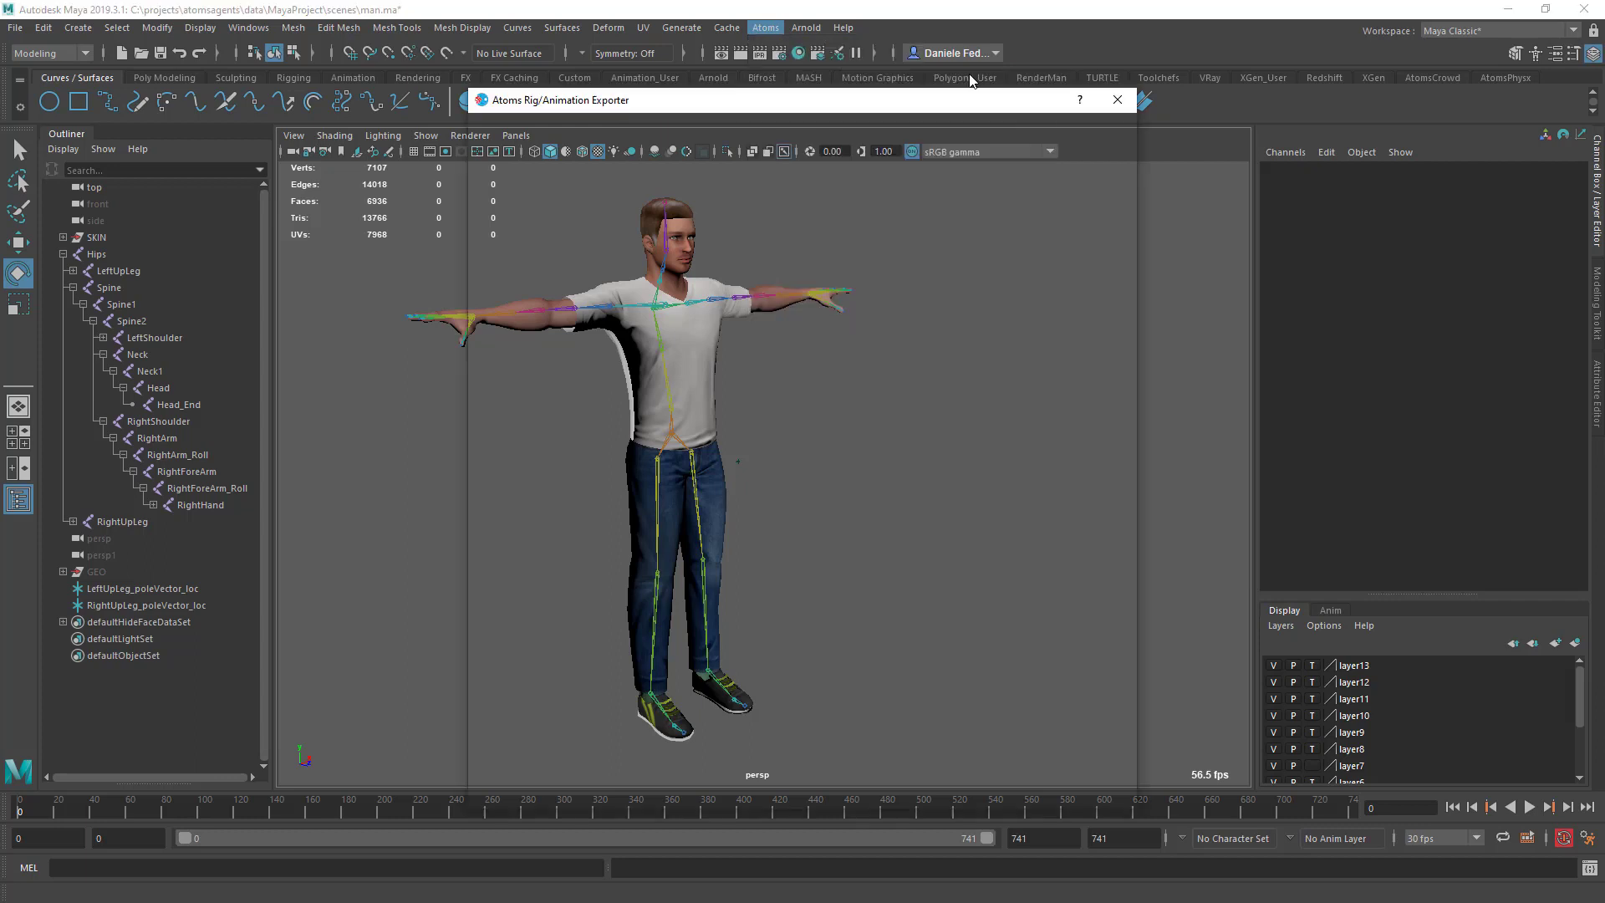
Move the Atoms Rig/Animation Exporter window aside so the character stays visible in the viewport.
{"action": "left_click_drag", "start_coordinate": [700, 107], "coordinate": [1094, 114]}
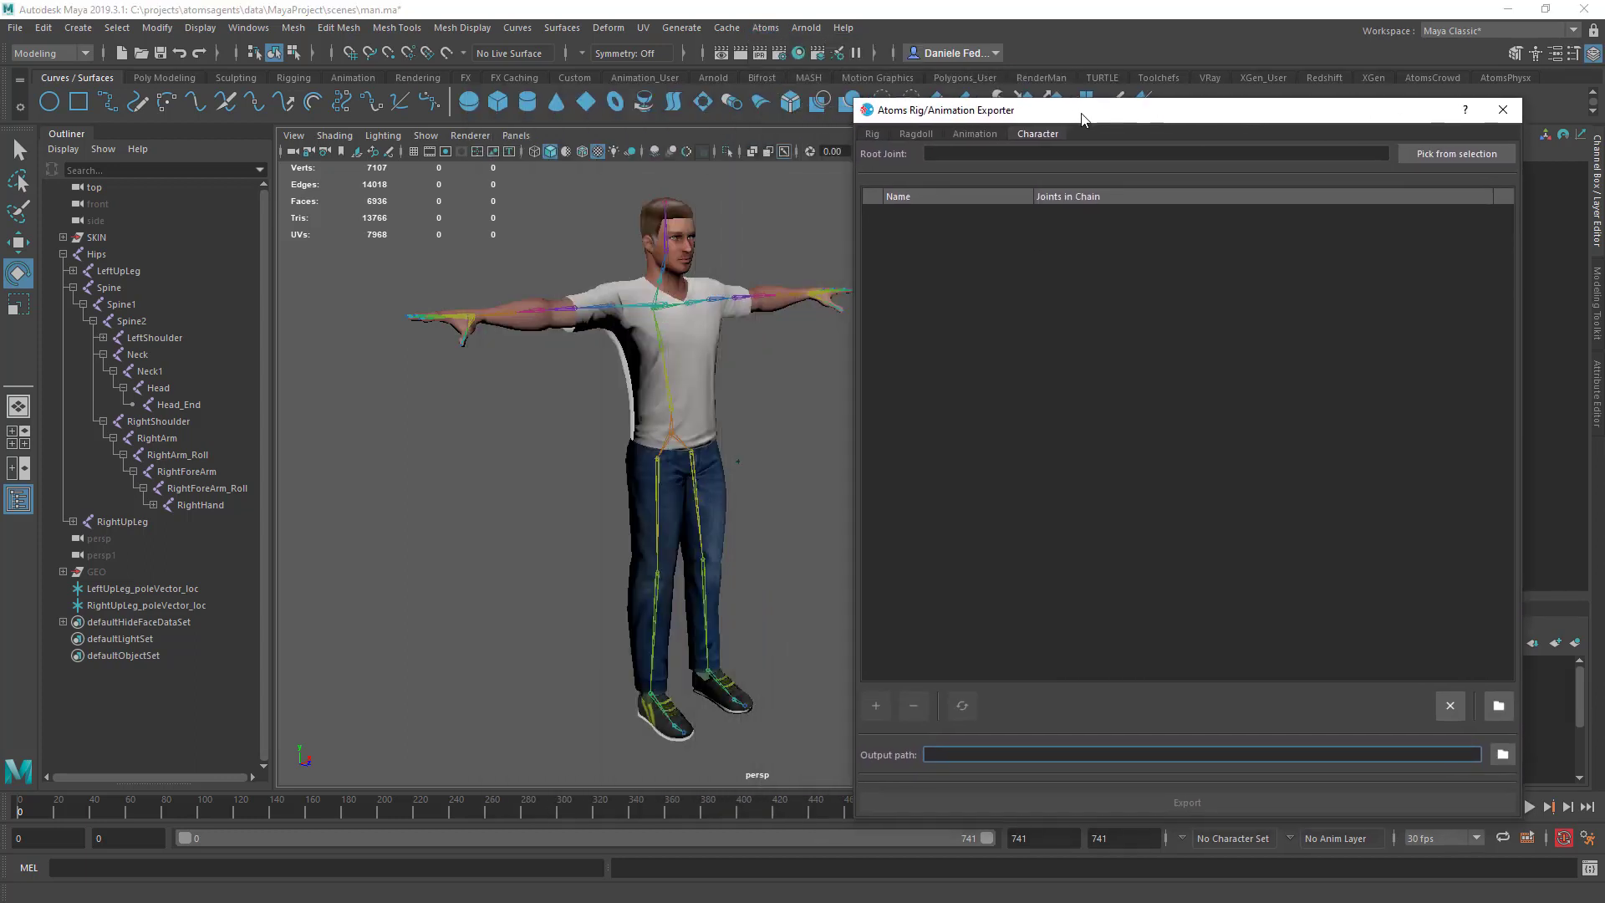
{"action": "left_click_drag", "start_coordinate": [607, 400], "coordinate": [545, 403], "text": "alt"}
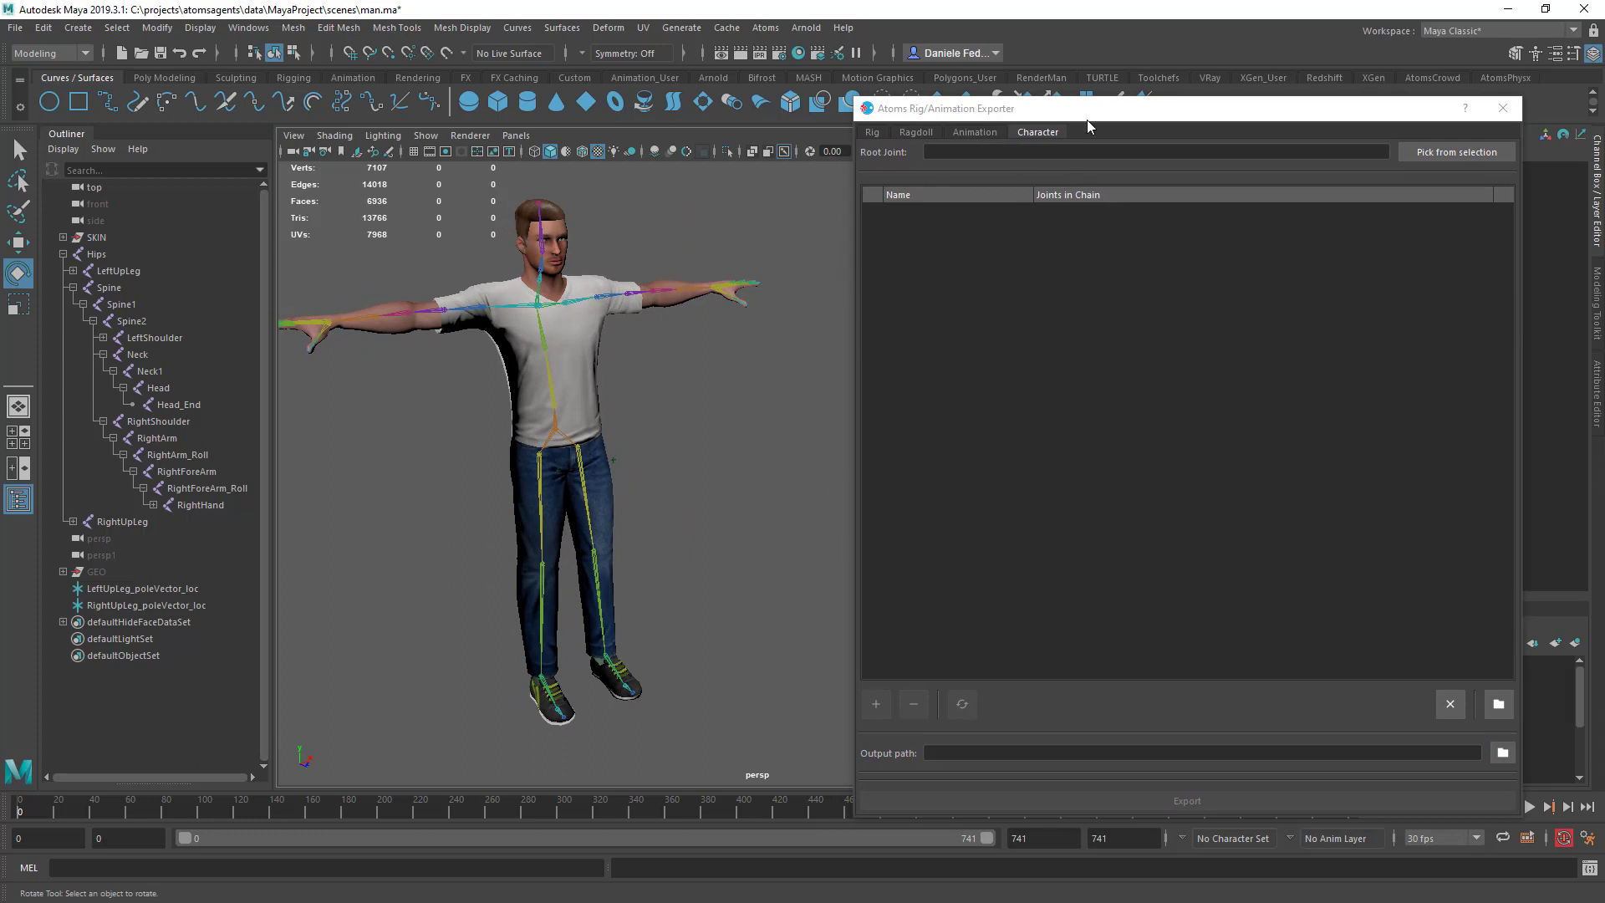
{"action": "left_click_drag", "start_coordinate": [1087, 118], "coordinate": [1095, 117]}
{"action": "mouse_move", "coordinate": [641, 367]}
{"action": "left_mouse_down", "text": "alt"}
{"action": "mouse_move", "coordinate": [655, 366]}
{"action": "mouse_move", "coordinate": [631, 365]}
{"action": "left_mouse_up", "text": "alt"}
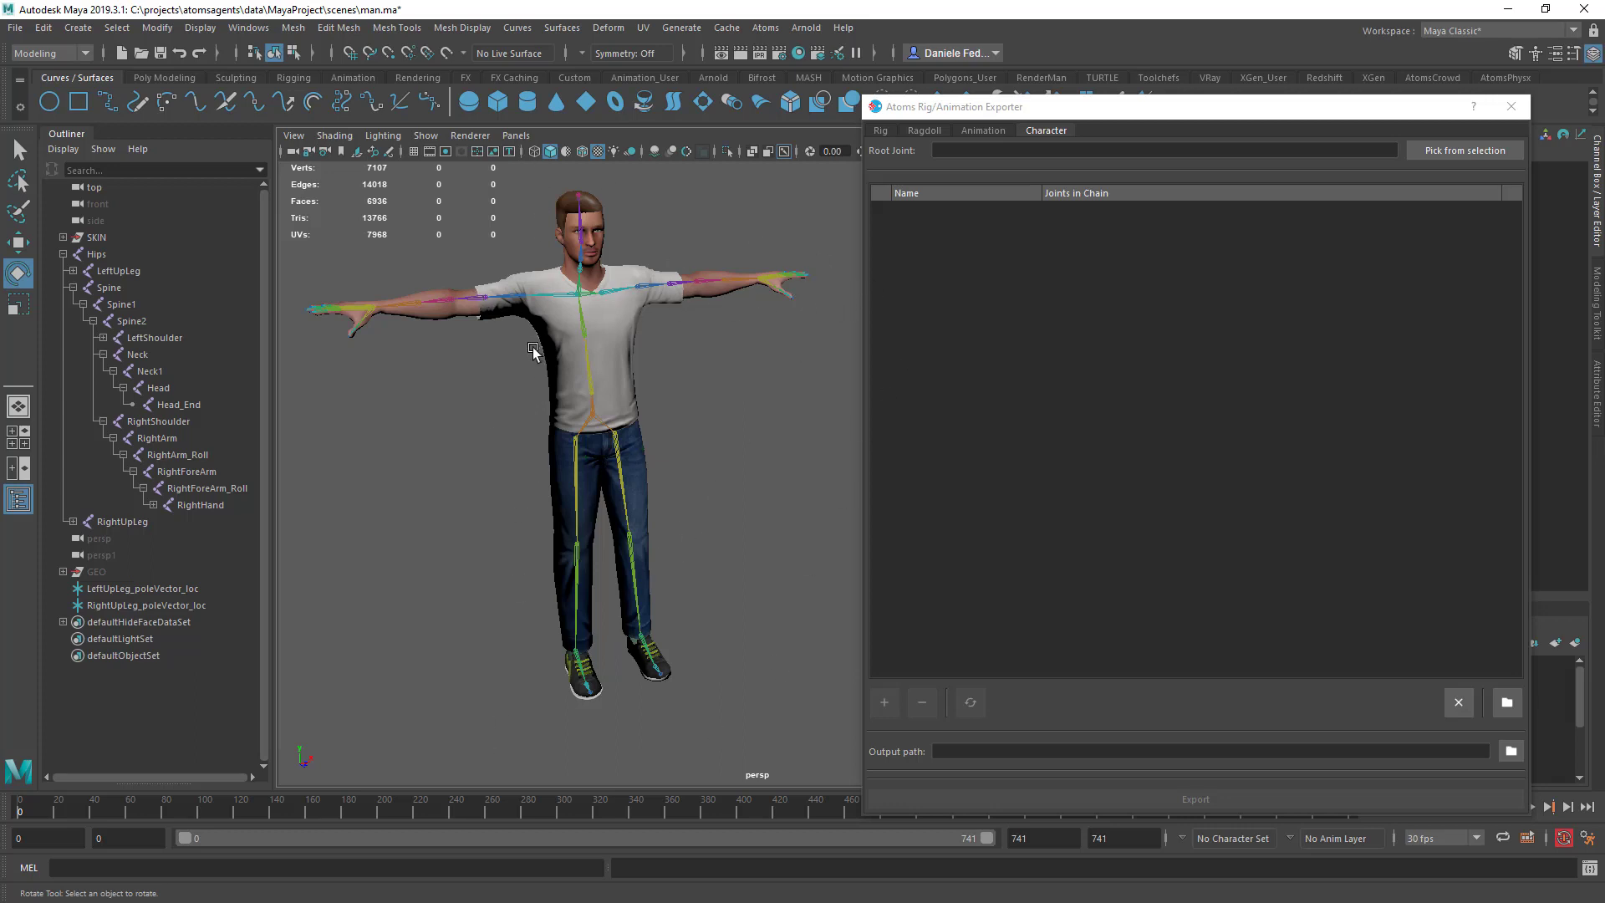
{"action": "left_click", "coordinate": [506, 296]}
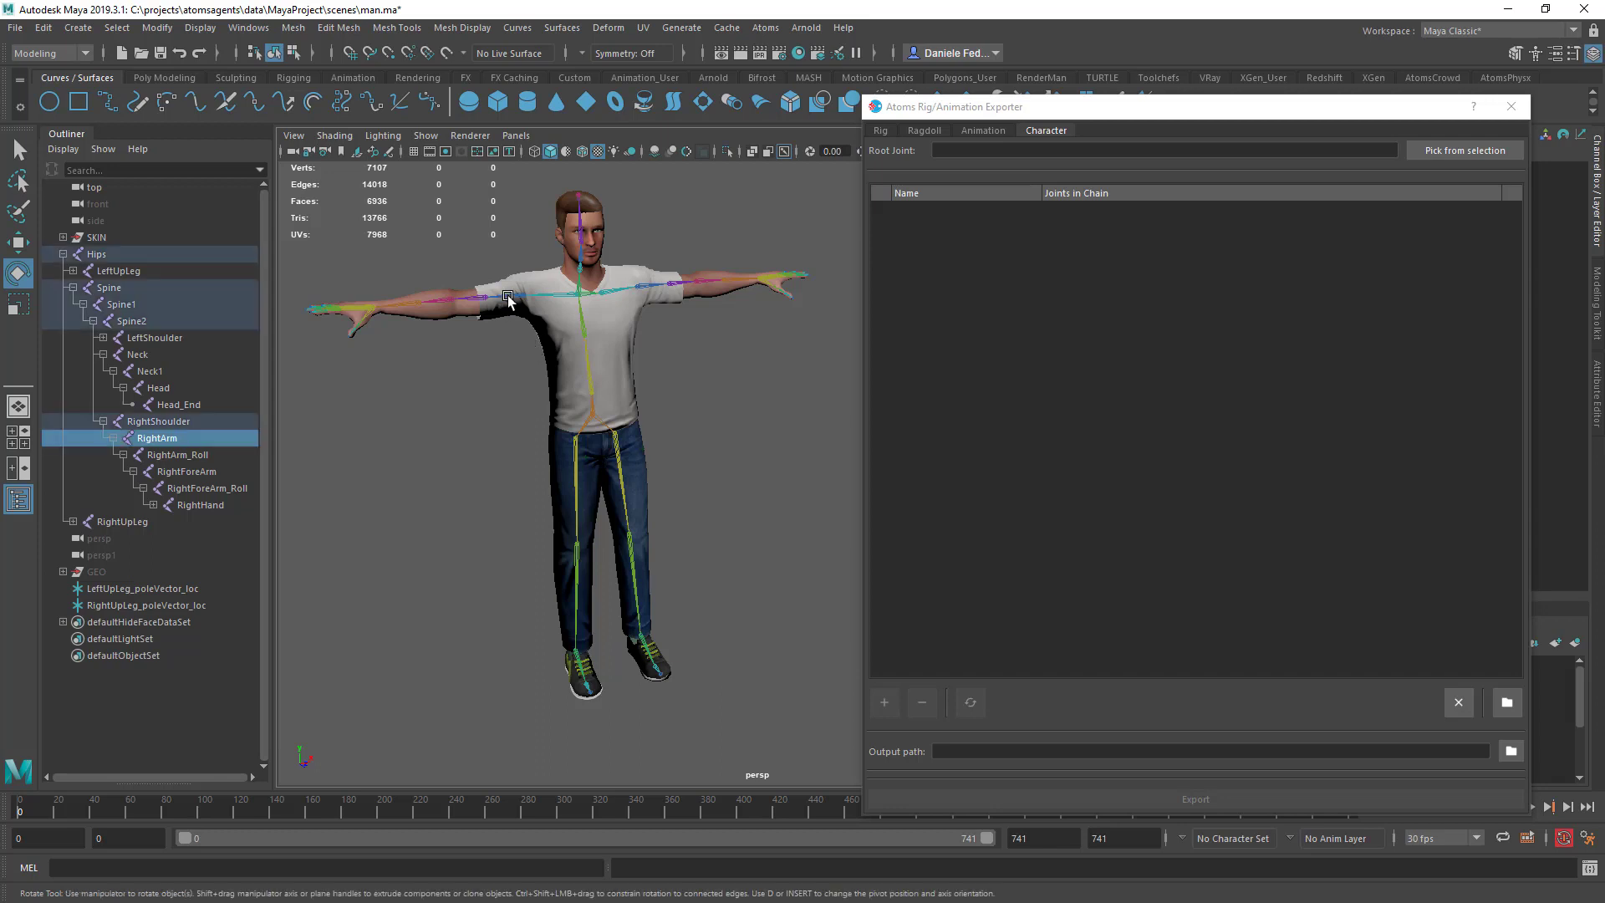
{"action": "left_click_drag", "start_coordinate": [704, 304], "coordinate": [660, 275], "text": "alt"}
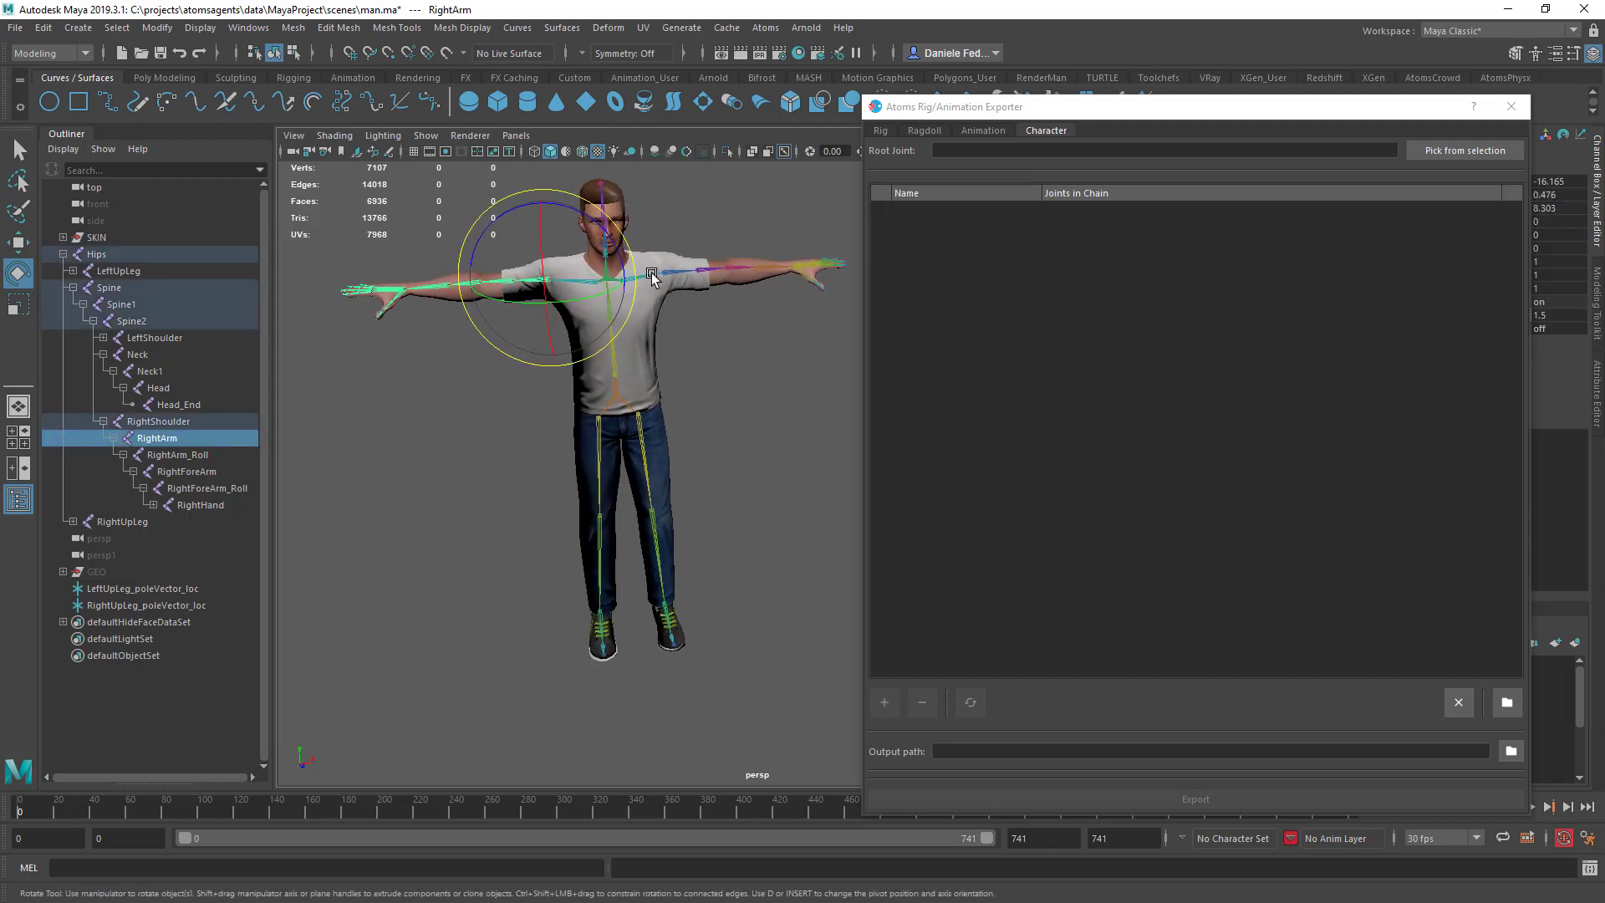
{"action": "left_click", "coordinate": [653, 278], "text": "shift"}
{"action": "left_click_drag", "start_coordinate": [652, 213], "coordinate": [731, 368]}
{"action": "key", "text": "ctrl+z"}
{"action": "left_click", "coordinate": [735, 374]}
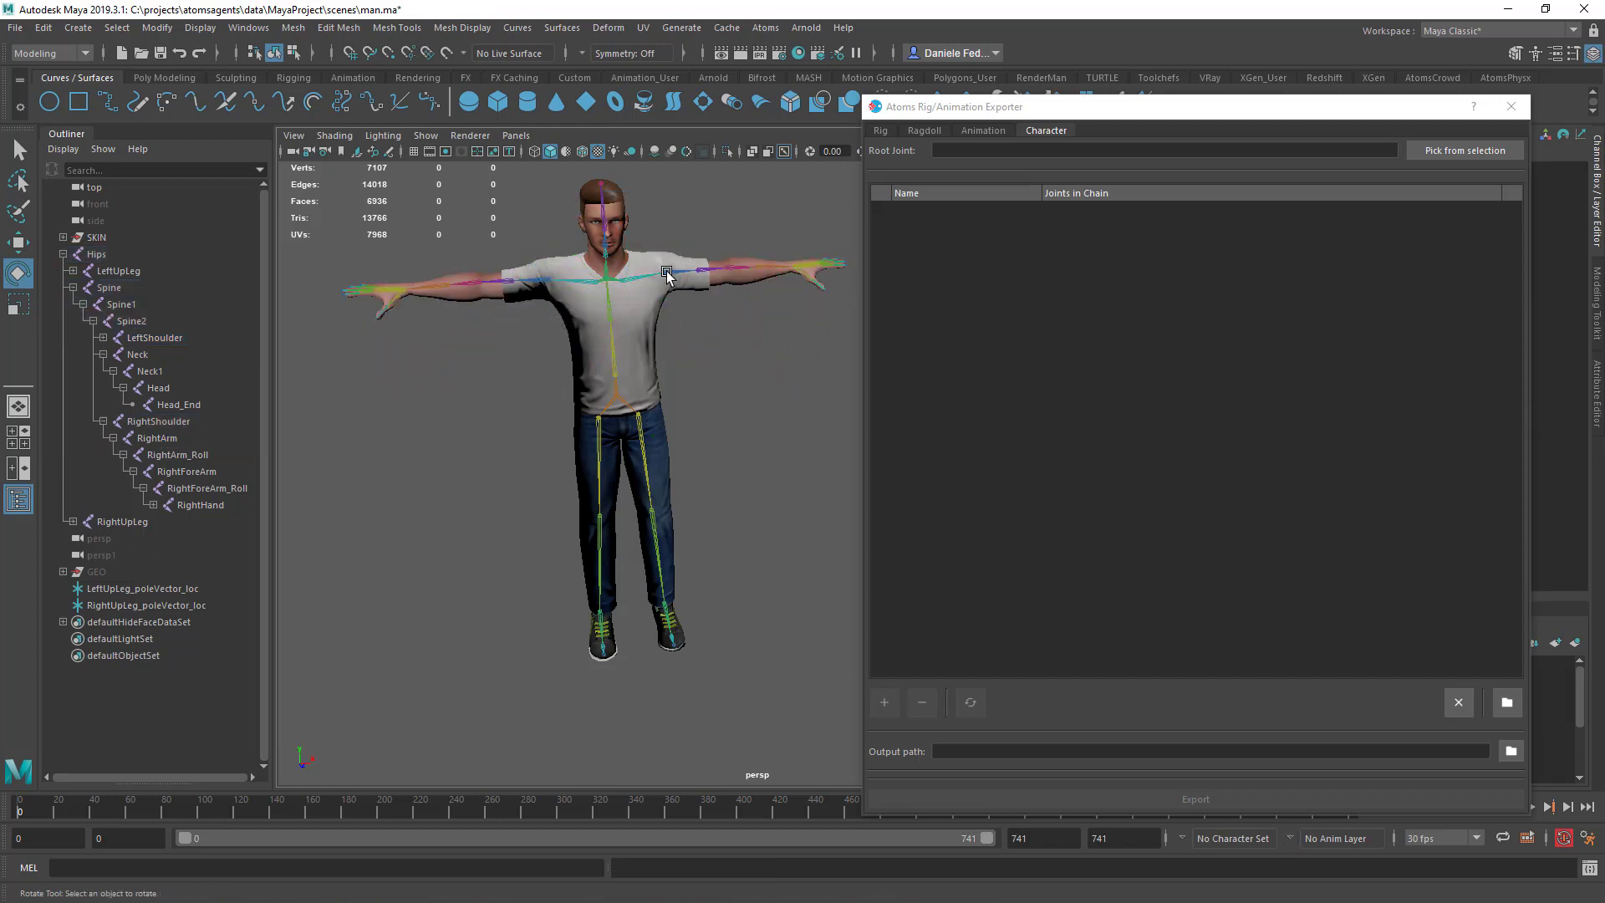
Select the LeftArm and RightArm joints together and rotate both arms down about 52 degrees into an A-pose.
{"action": "left_click", "coordinate": [668, 268]}
{"action": "left_click", "coordinate": [539, 278], "text": "shift"}
{"action": "left_click_drag", "start_coordinate": [594, 260], "coordinate": [507, 183]}
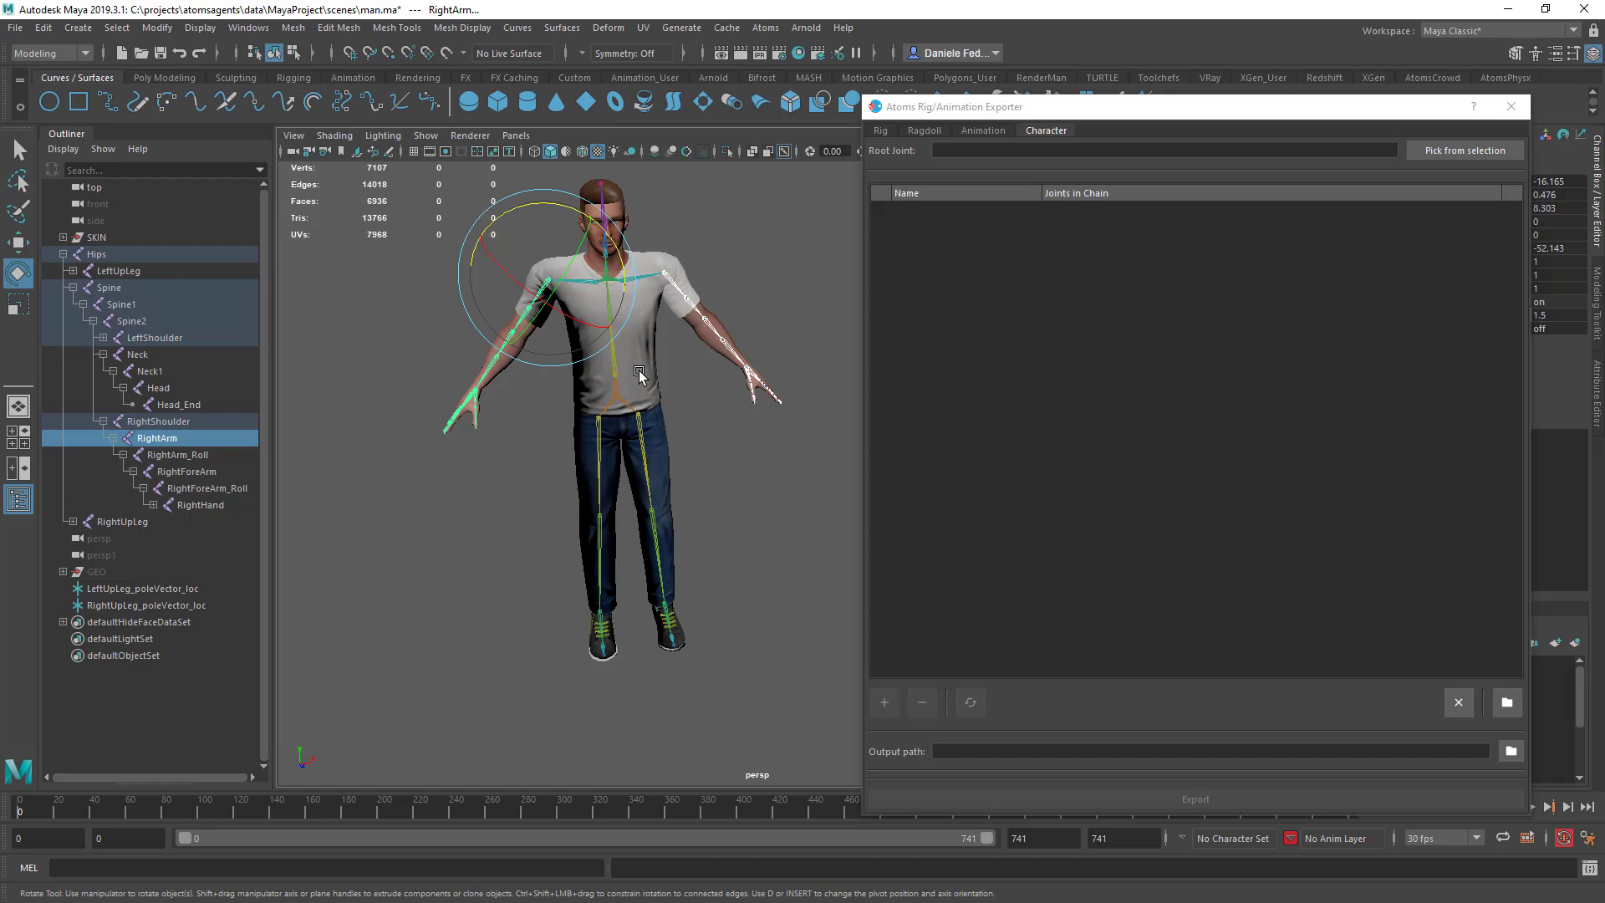
{"action": "left_click_drag", "start_coordinate": [554, 208], "coordinate": [631, 259]}
{"action": "key", "text": "ctrl+z"}
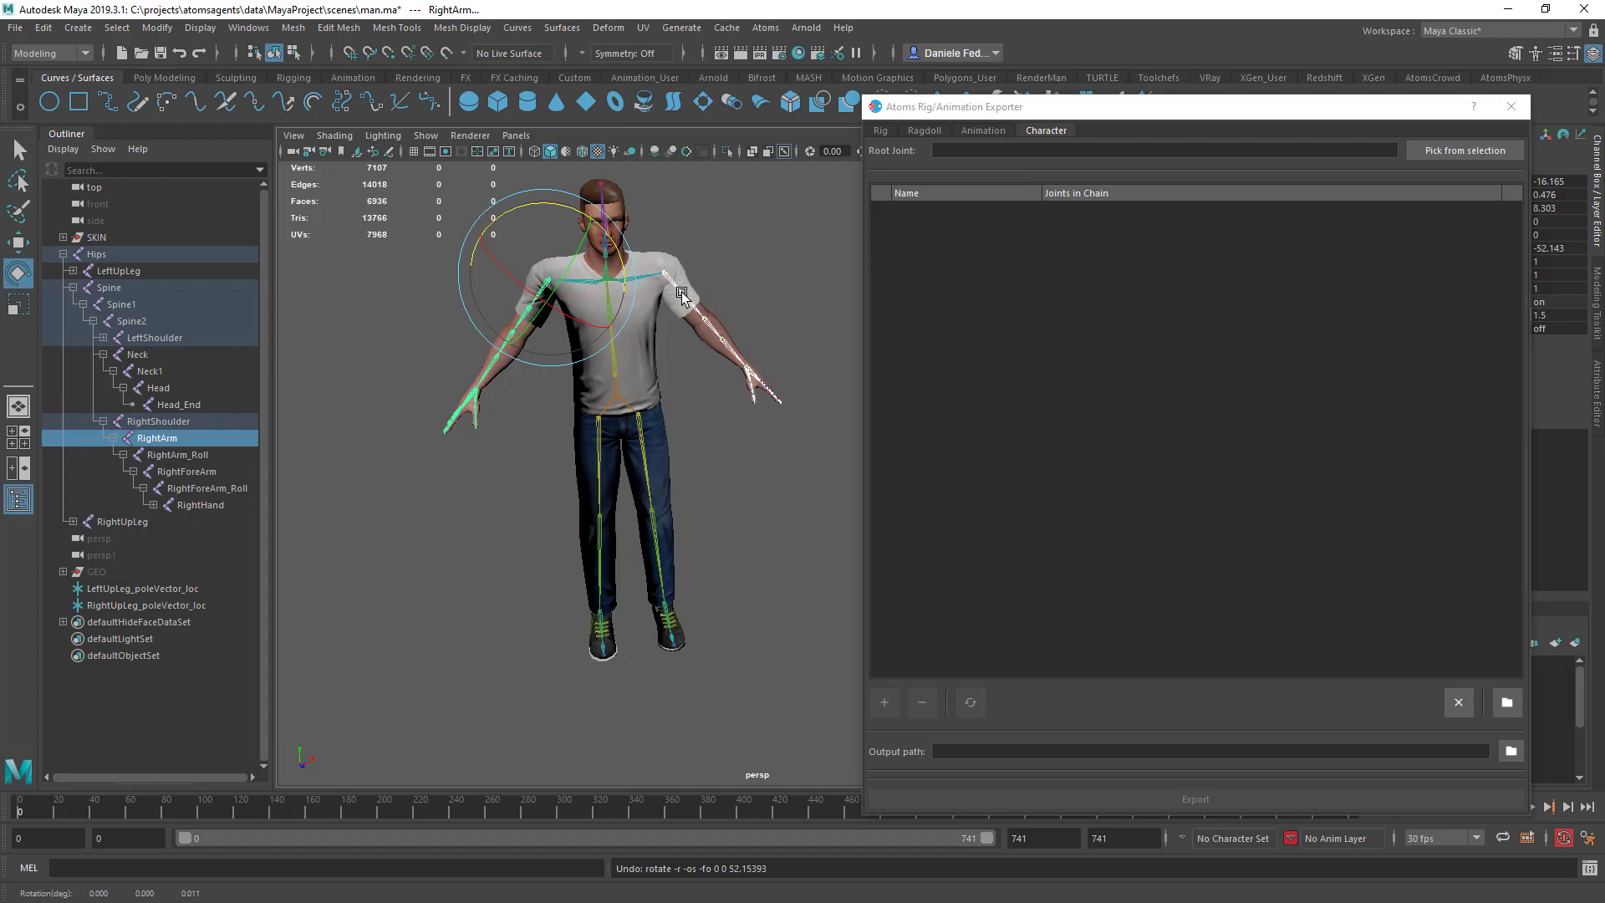
Undo the arm joint rotations and clear the joint selection.
{"action": "left_click_drag", "start_coordinate": [554, 215], "coordinate": [547, 207]}
{"action": "key", "text": "ctrl+z"}
{"action": "key", "text": "ctrl+z"}
{"action": "key", "text": "ctrl+z"}
{"action": "key", "text": "ctrl+z"}
{"action": "key", "text": "ctrl+z"}
{"action": "key", "text": "ctrl+z"}
{"action": "key", "text": "ctrl+z"}
{"action": "key", "text": "ctrl+z"}
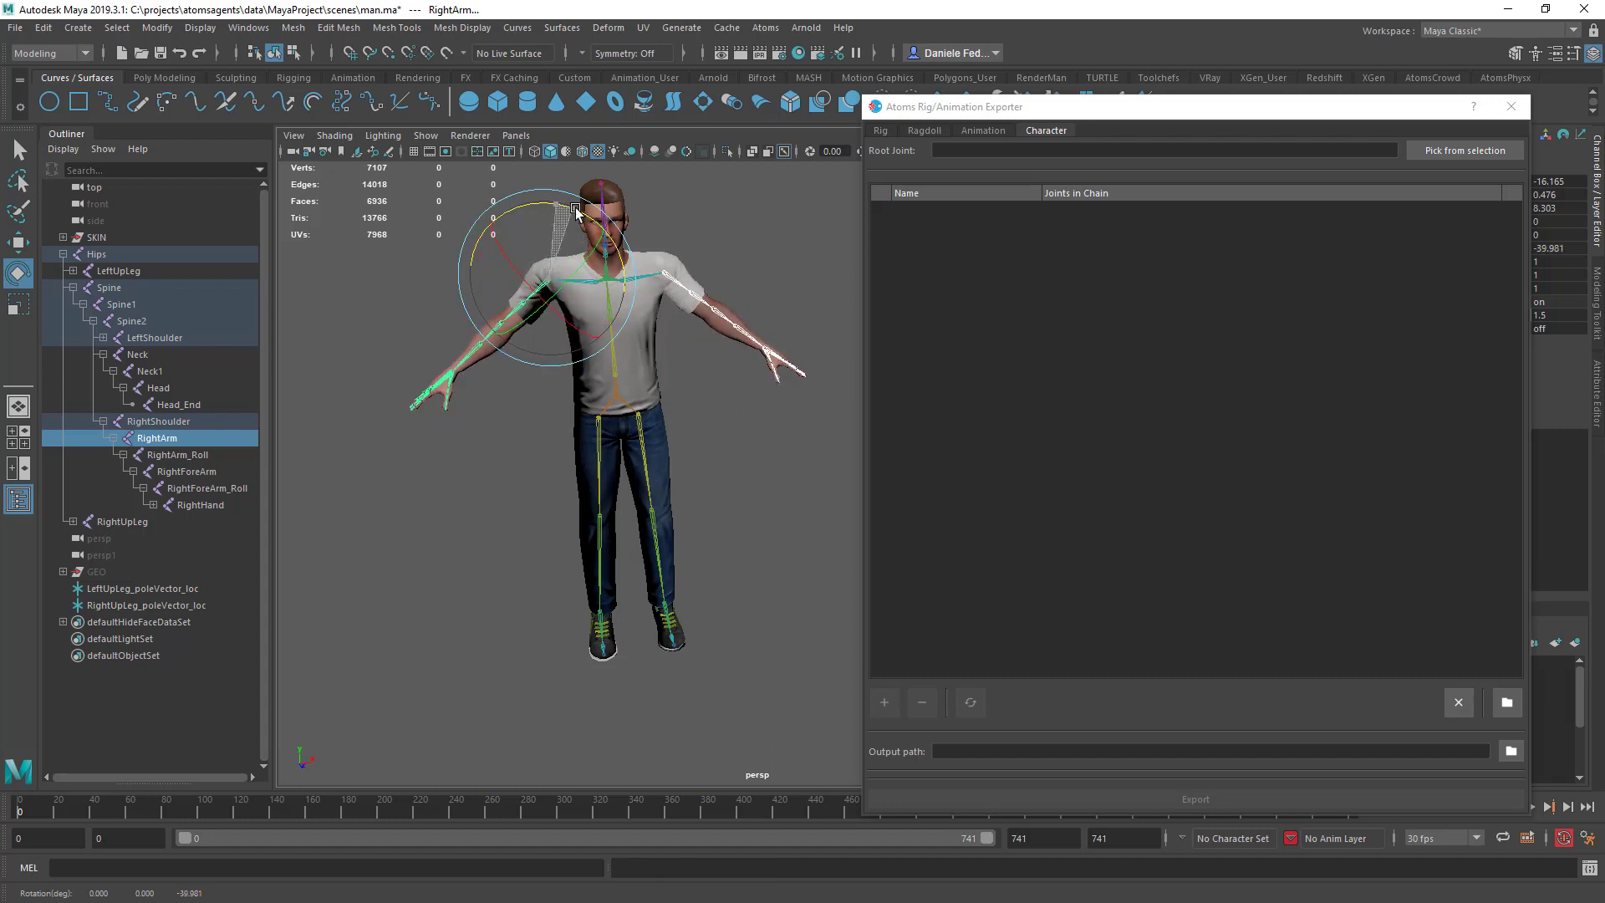
{"action": "key", "text": "ctrl+z"}
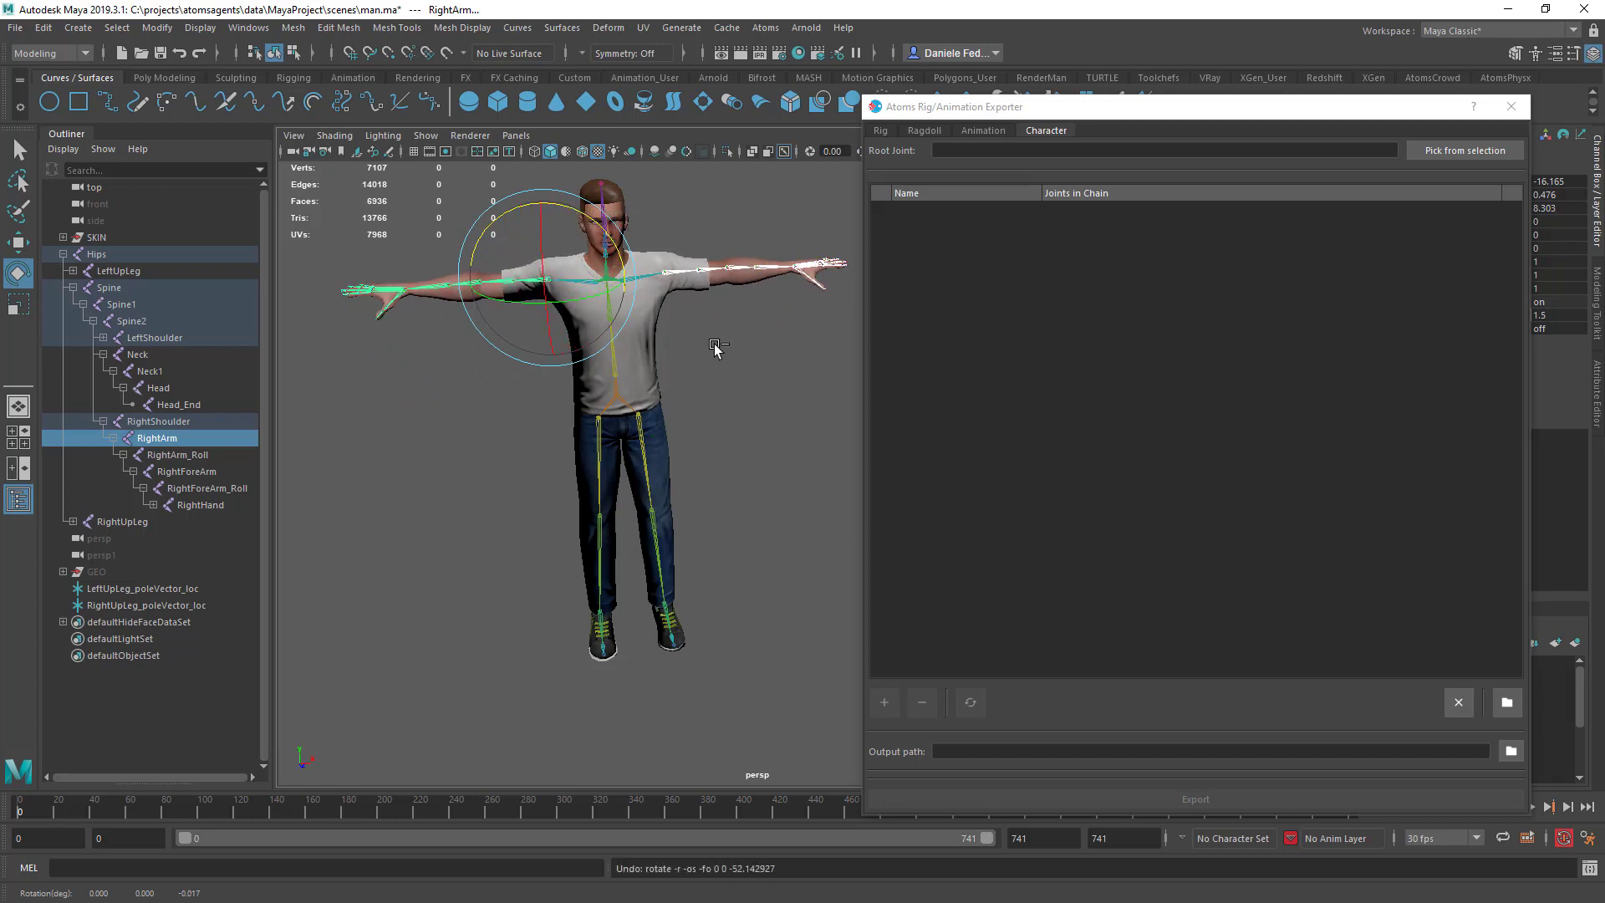
{"action": "key", "text": "ctrl+z"}
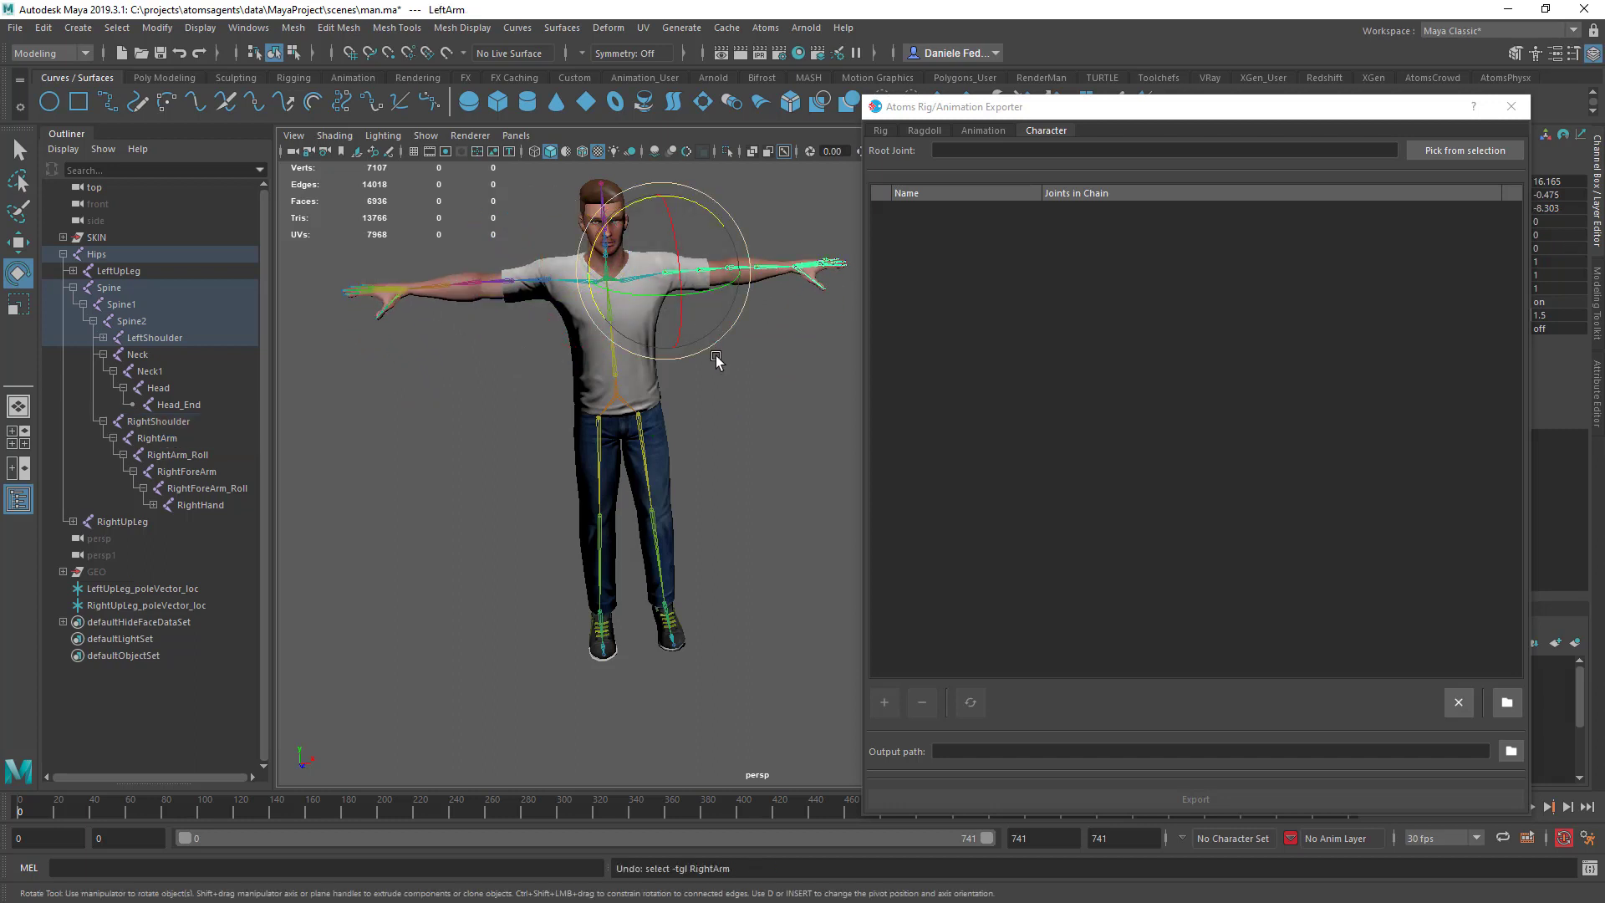
{"action": "left_click", "coordinate": [741, 390]}
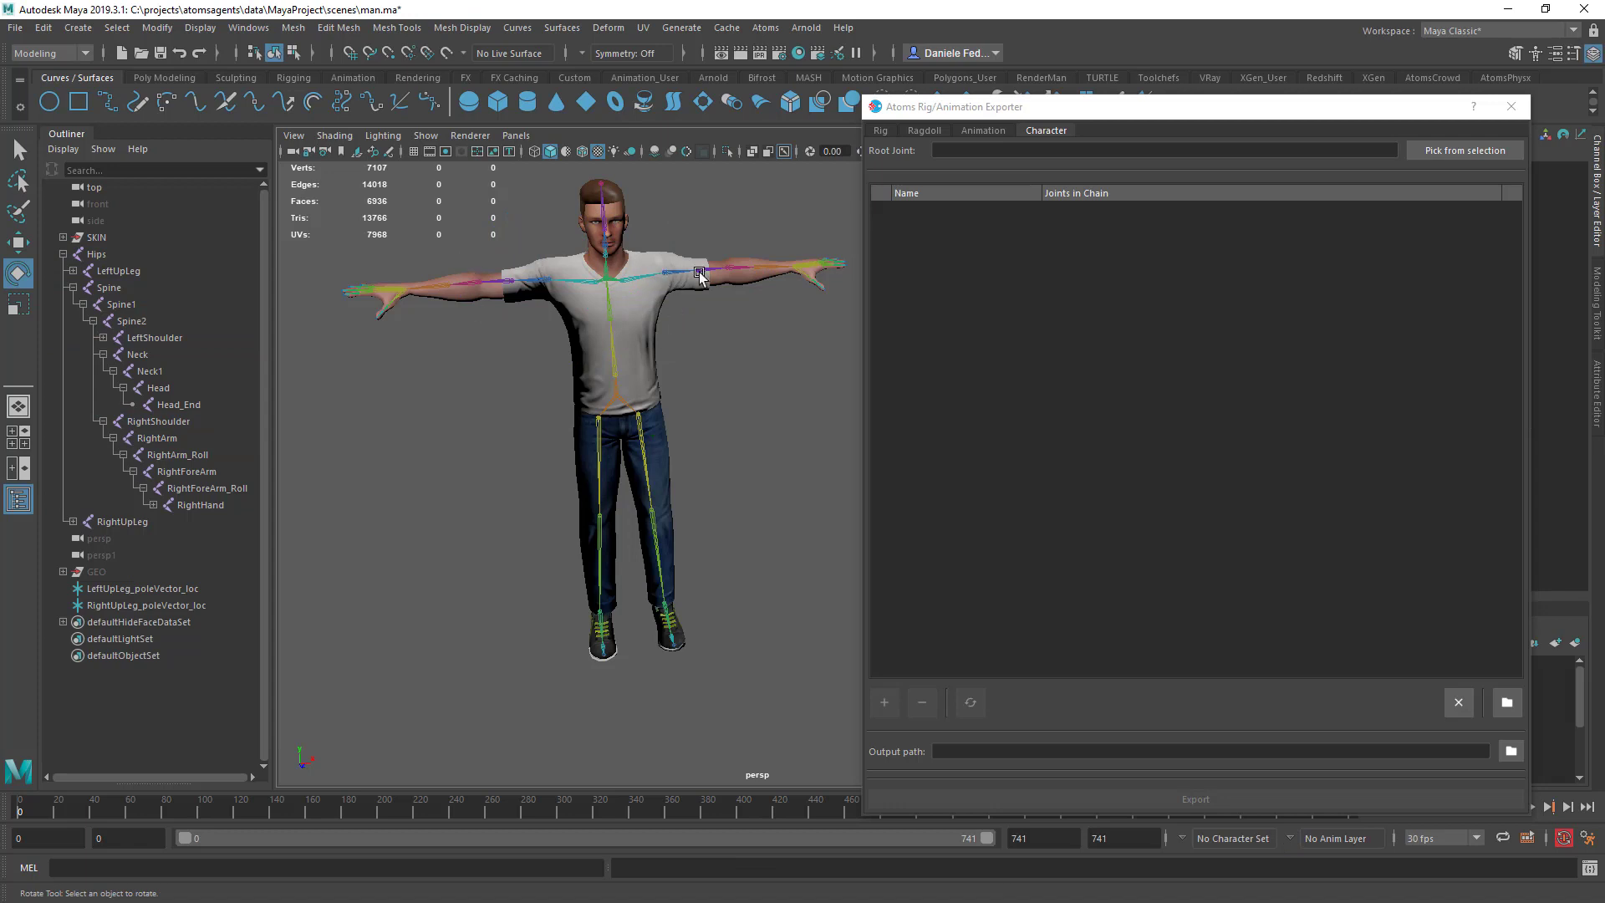
{"action": "left_click_drag", "start_coordinate": [645, 318], "coordinate": [677, 393], "text": "alt"}
{"action": "right_click_drag", "start_coordinate": [677, 393], "coordinate": [679, 473], "text": "alt"}
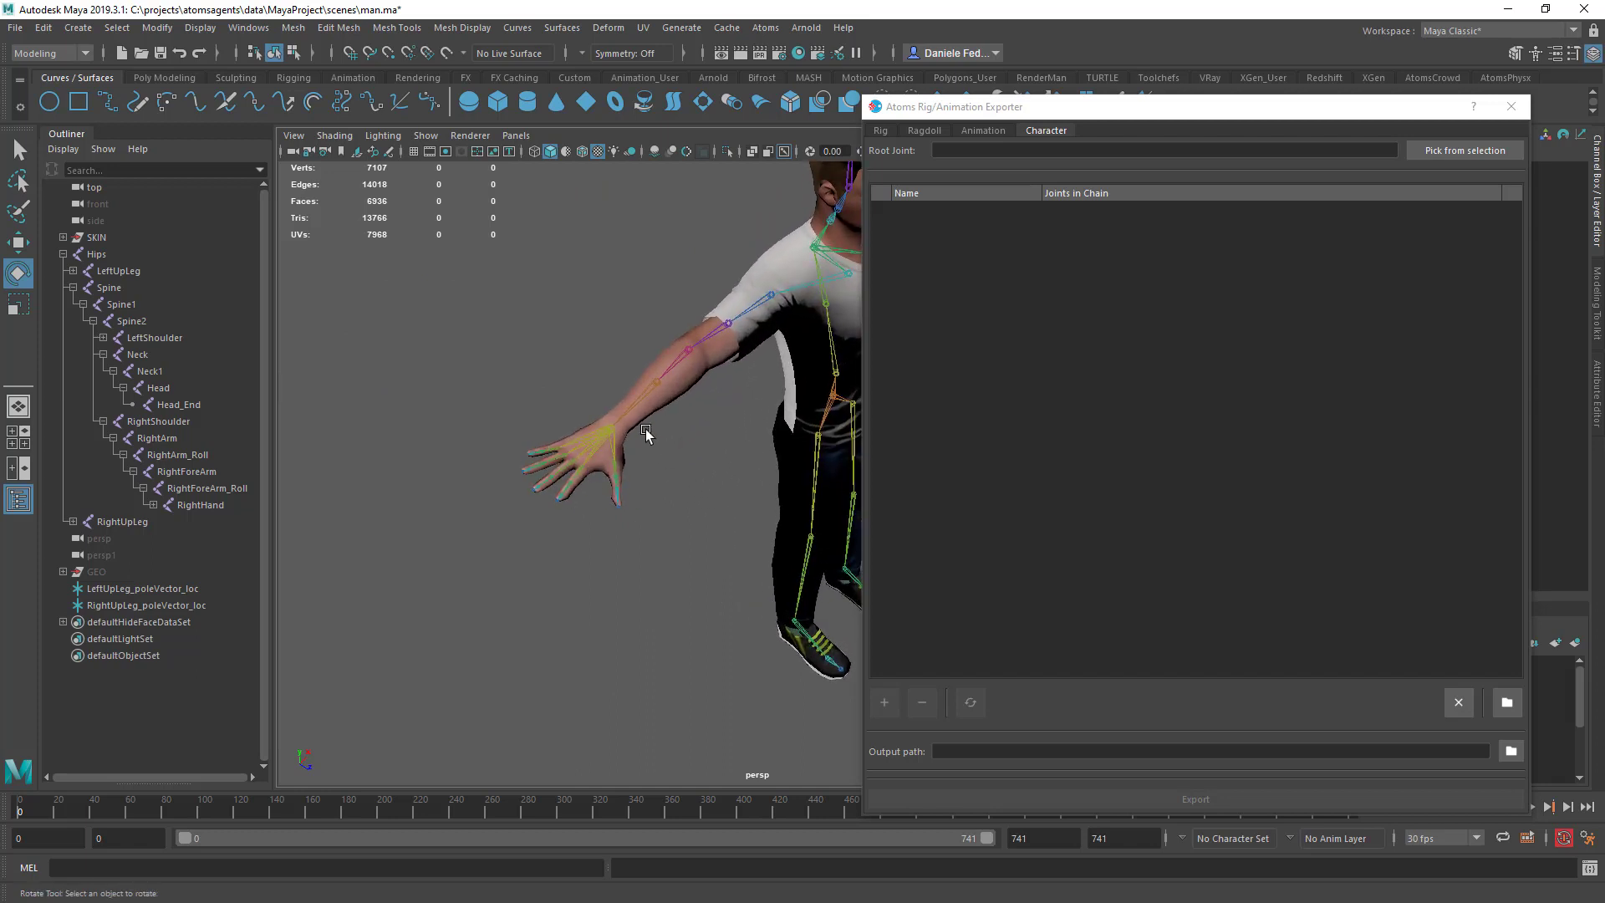
{"action": "left_click_drag", "start_coordinate": [648, 436], "coordinate": [680, 410], "text": "alt"}
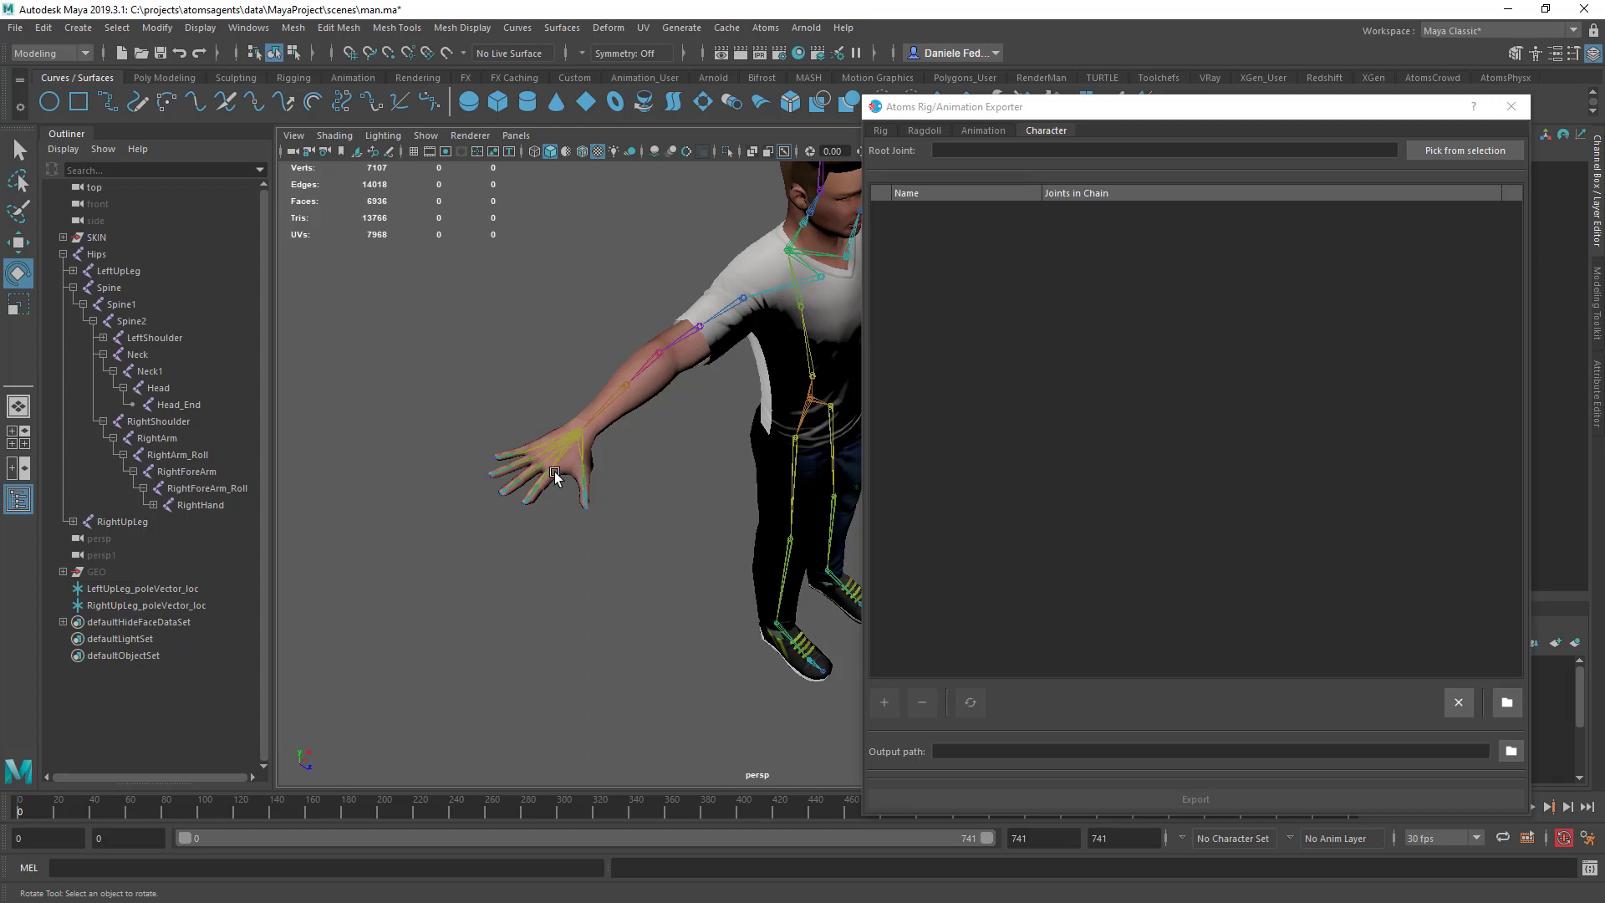
{"action": "left_click_drag", "start_coordinate": [643, 465], "coordinate": [702, 274], "text": "alt"}
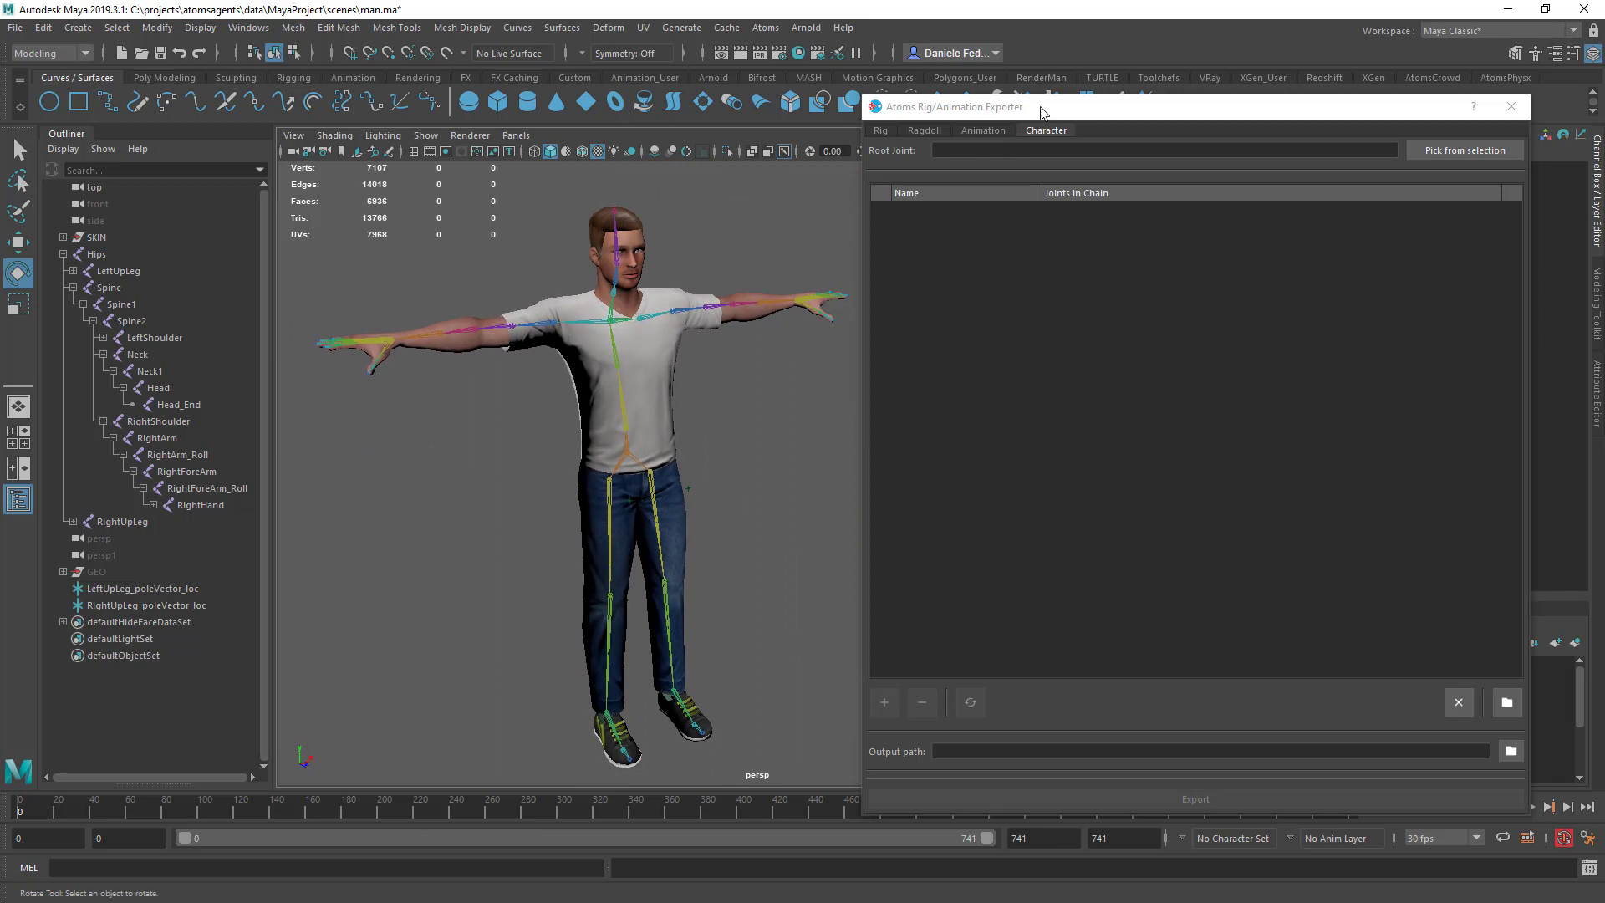
Set the Hips joint as the character's root joint in the exporter.
{"action": "left_click_drag", "start_coordinate": [1005, 106], "coordinate": [1018, 95]}
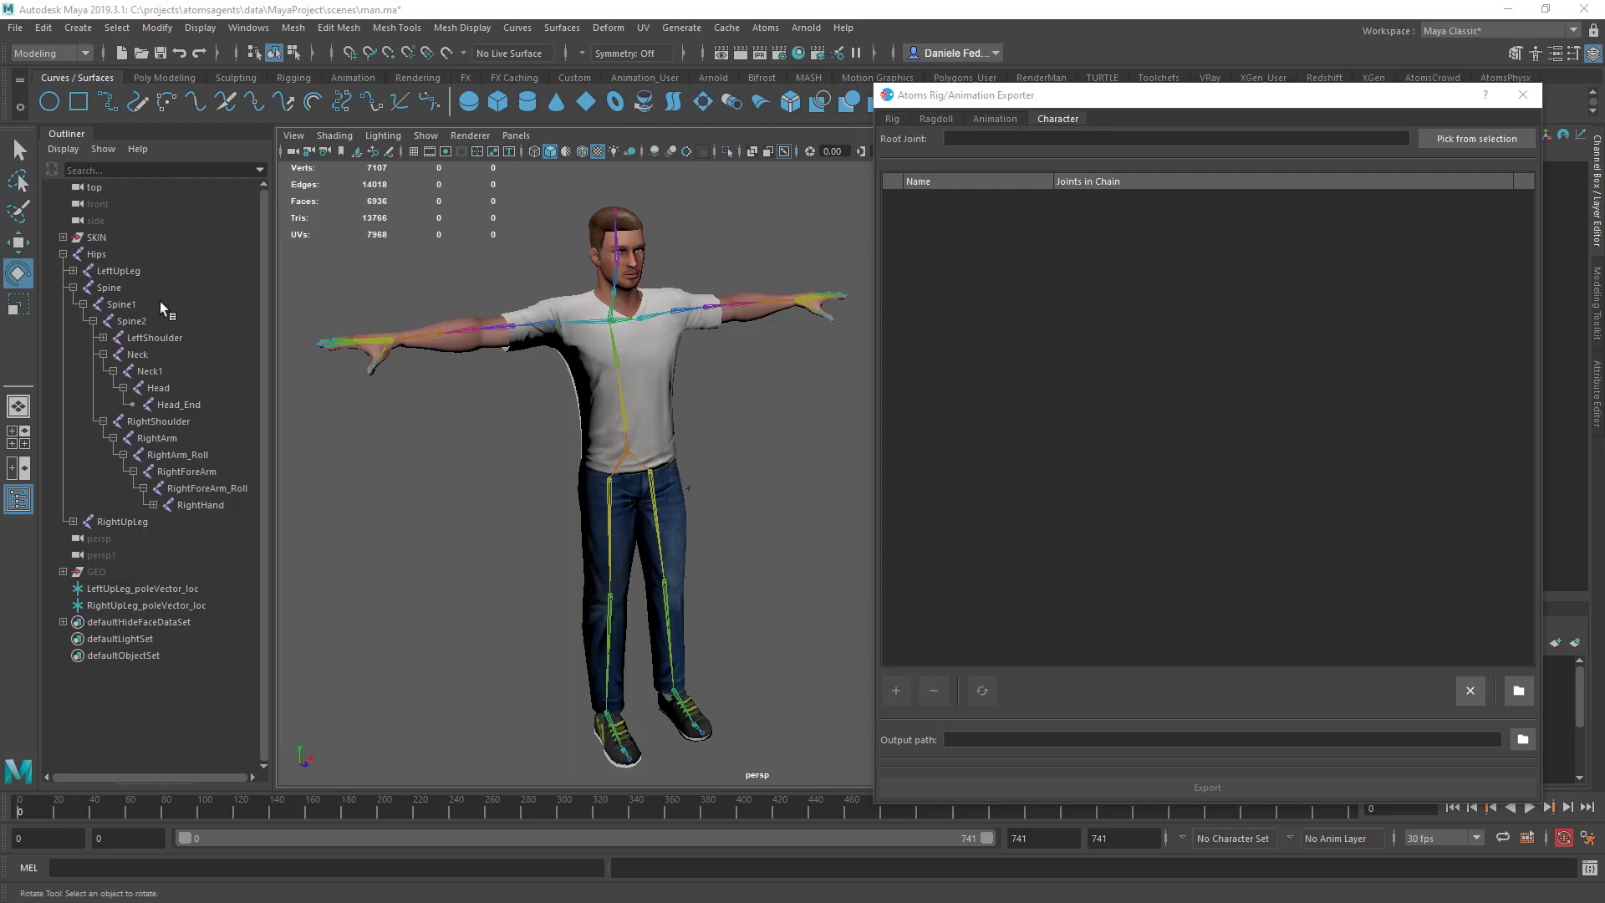
{"action": "left_click", "coordinate": [126, 256]}
{"action": "left_click", "coordinate": [1428, 142]}
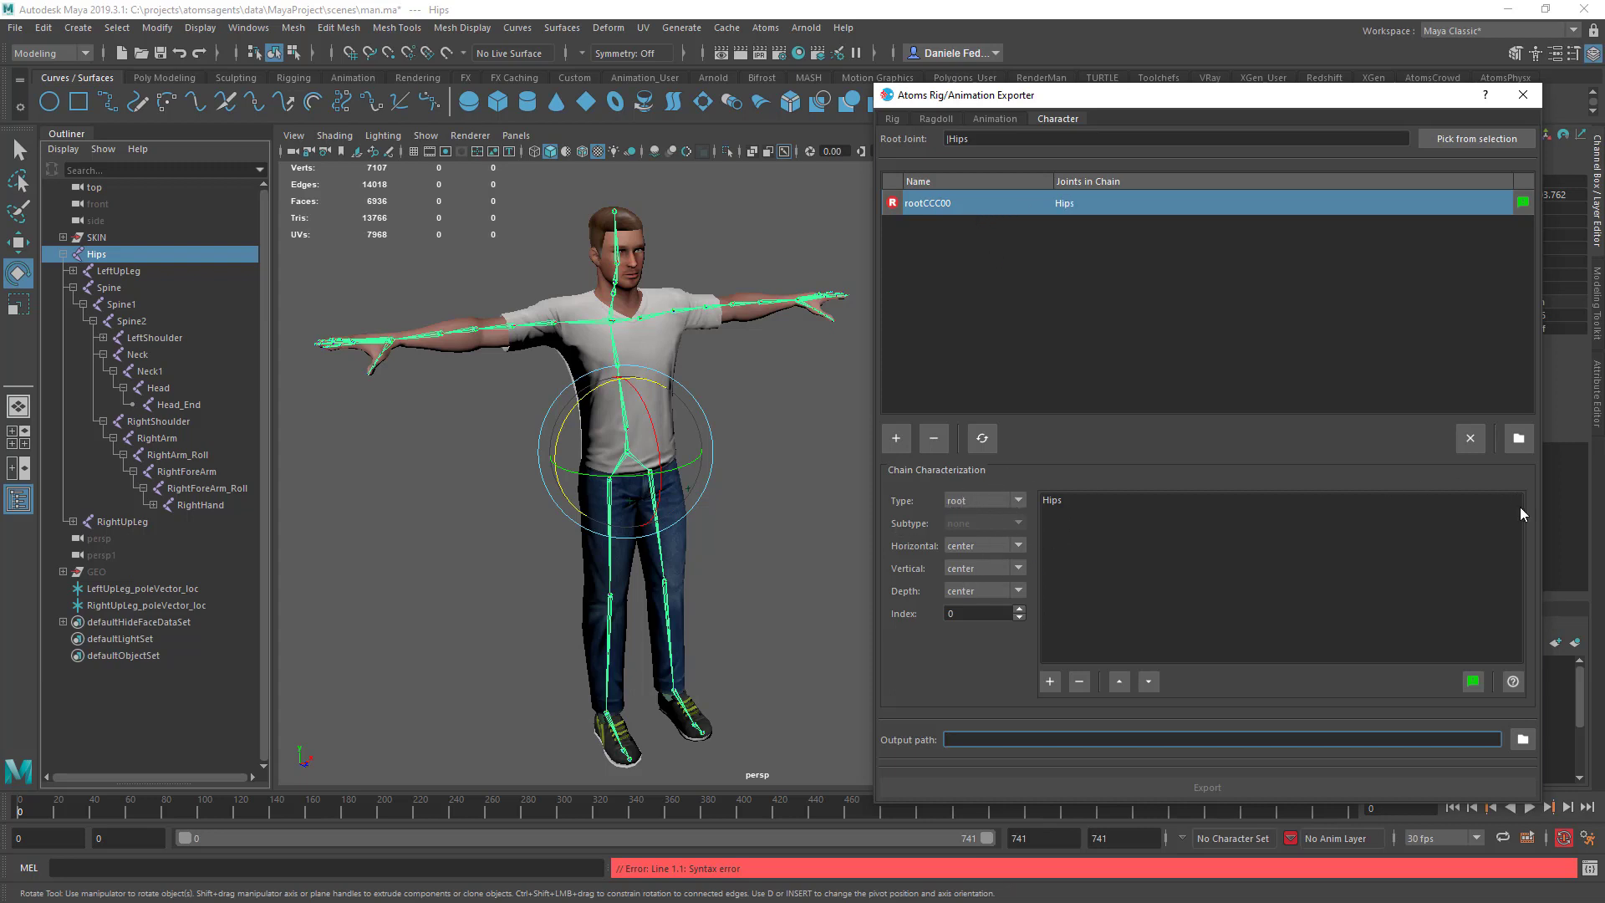
Review the available Type, Vertical and Depth options for the Hips root chain, comparing them with the character.
{"action": "left_click", "coordinate": [1003, 501]}
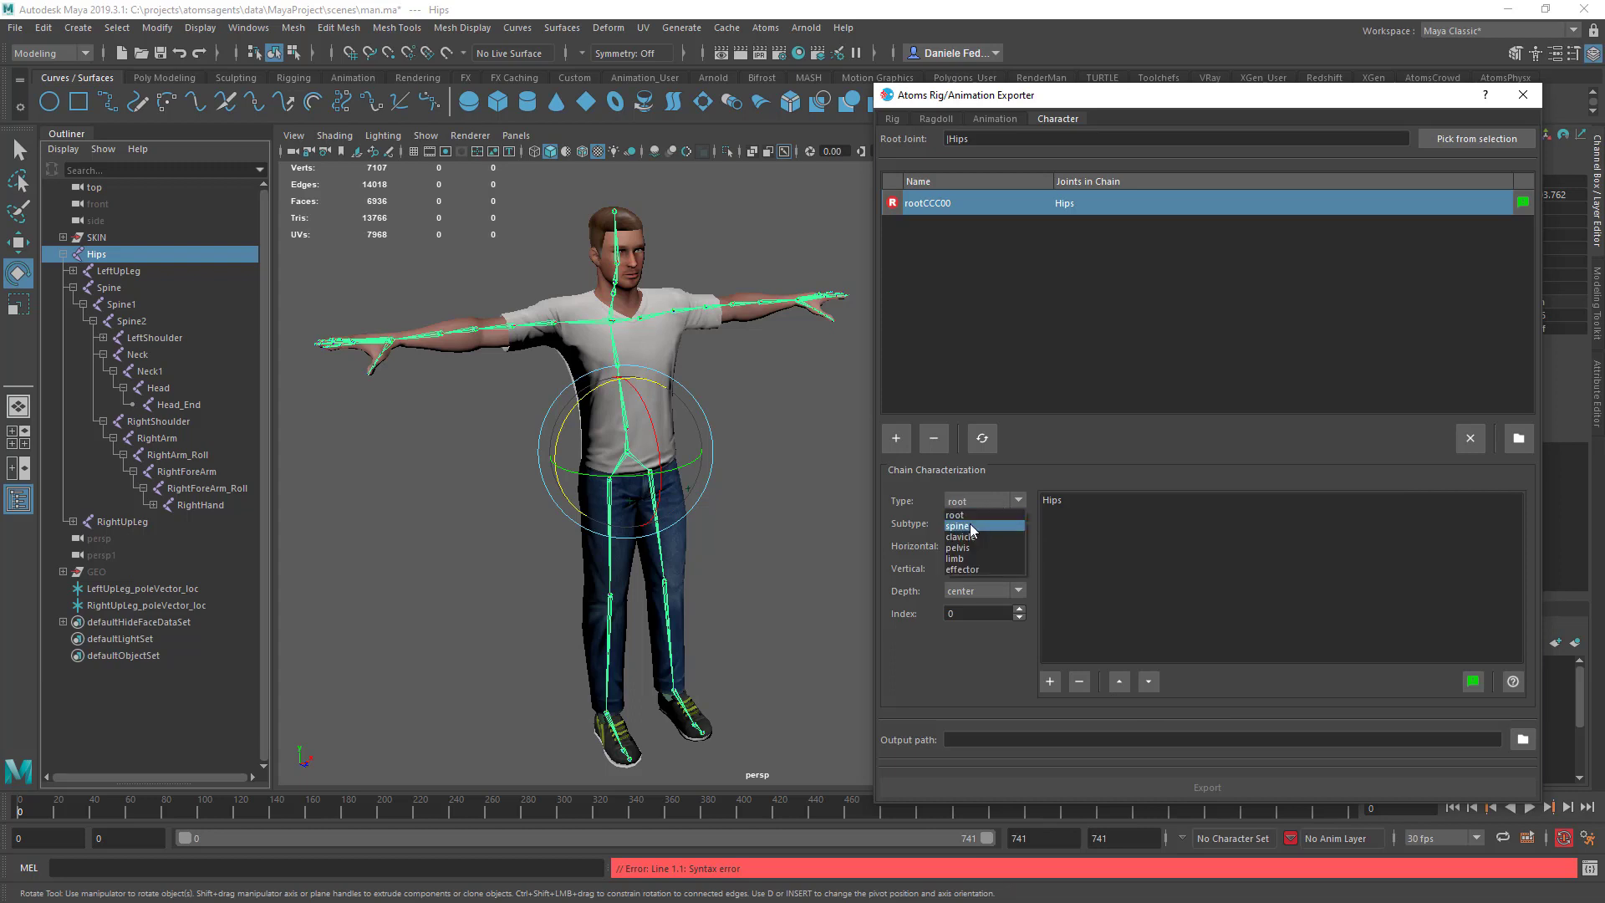
{"action": "left_click", "coordinate": [905, 509]}
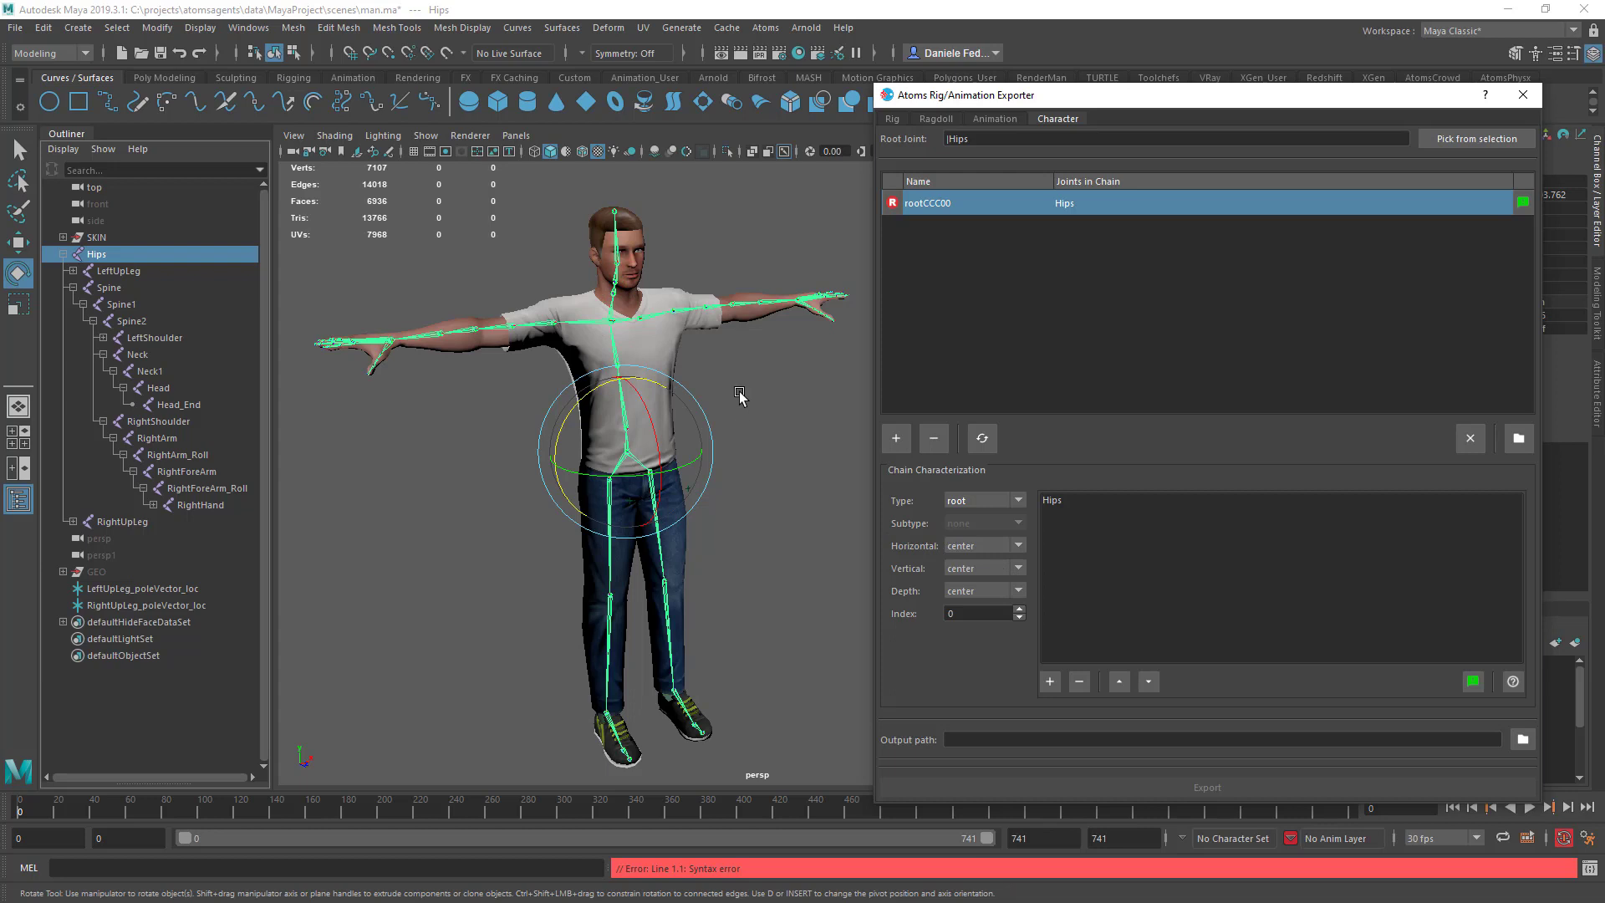
{"action": "left_click_drag", "start_coordinate": [739, 395], "coordinate": [702, 461], "text": "alt"}
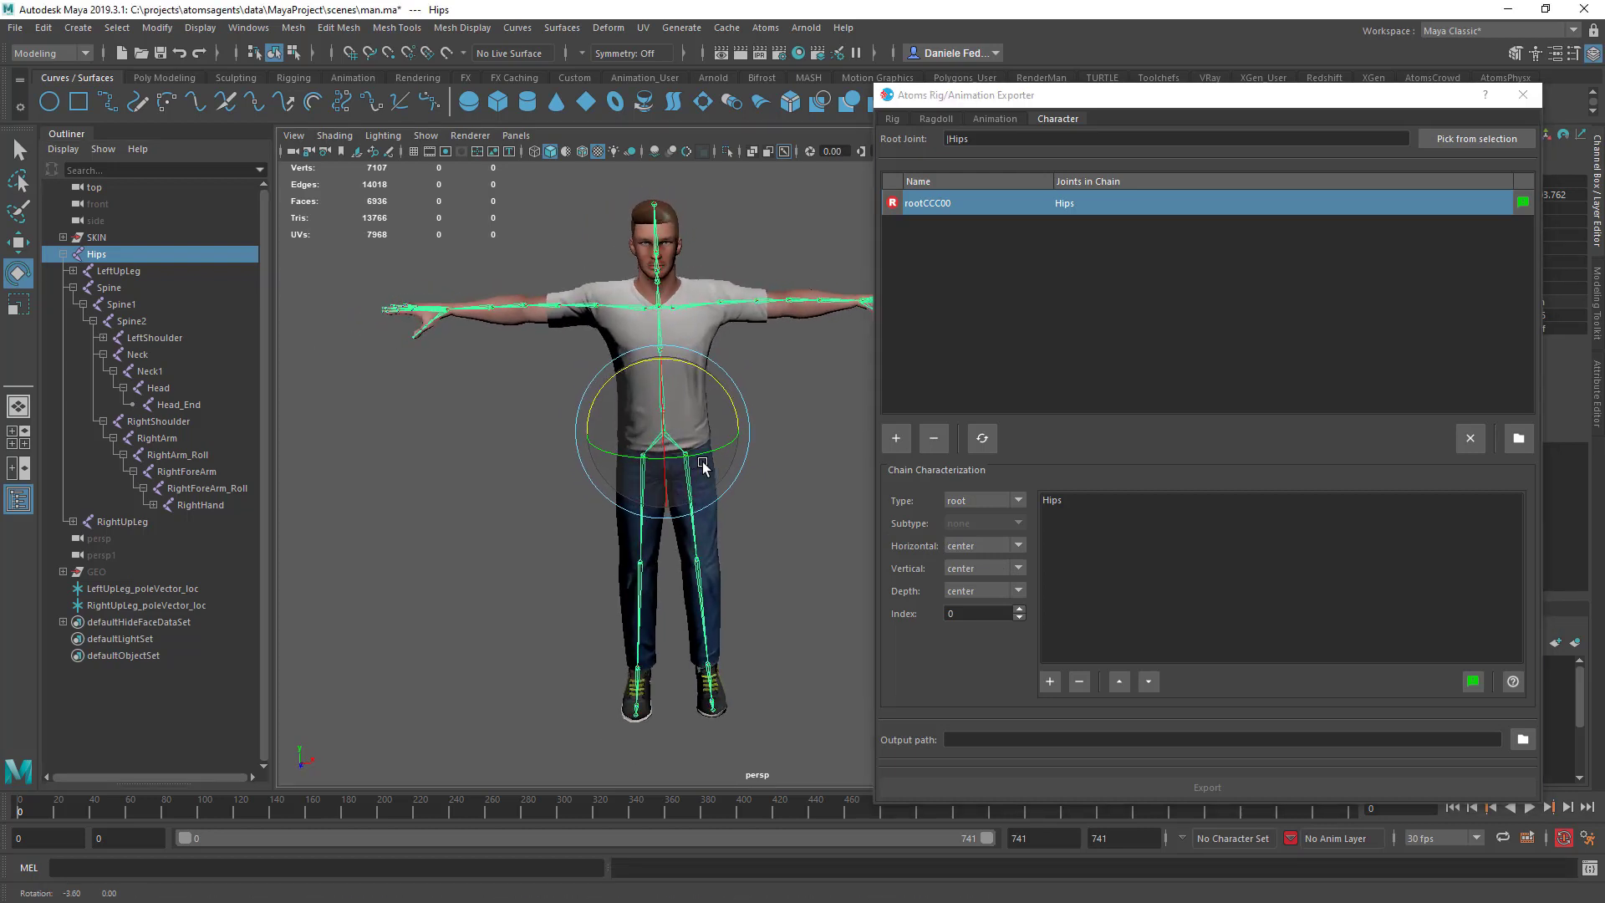
{"action": "left_click", "coordinate": [980, 568]}
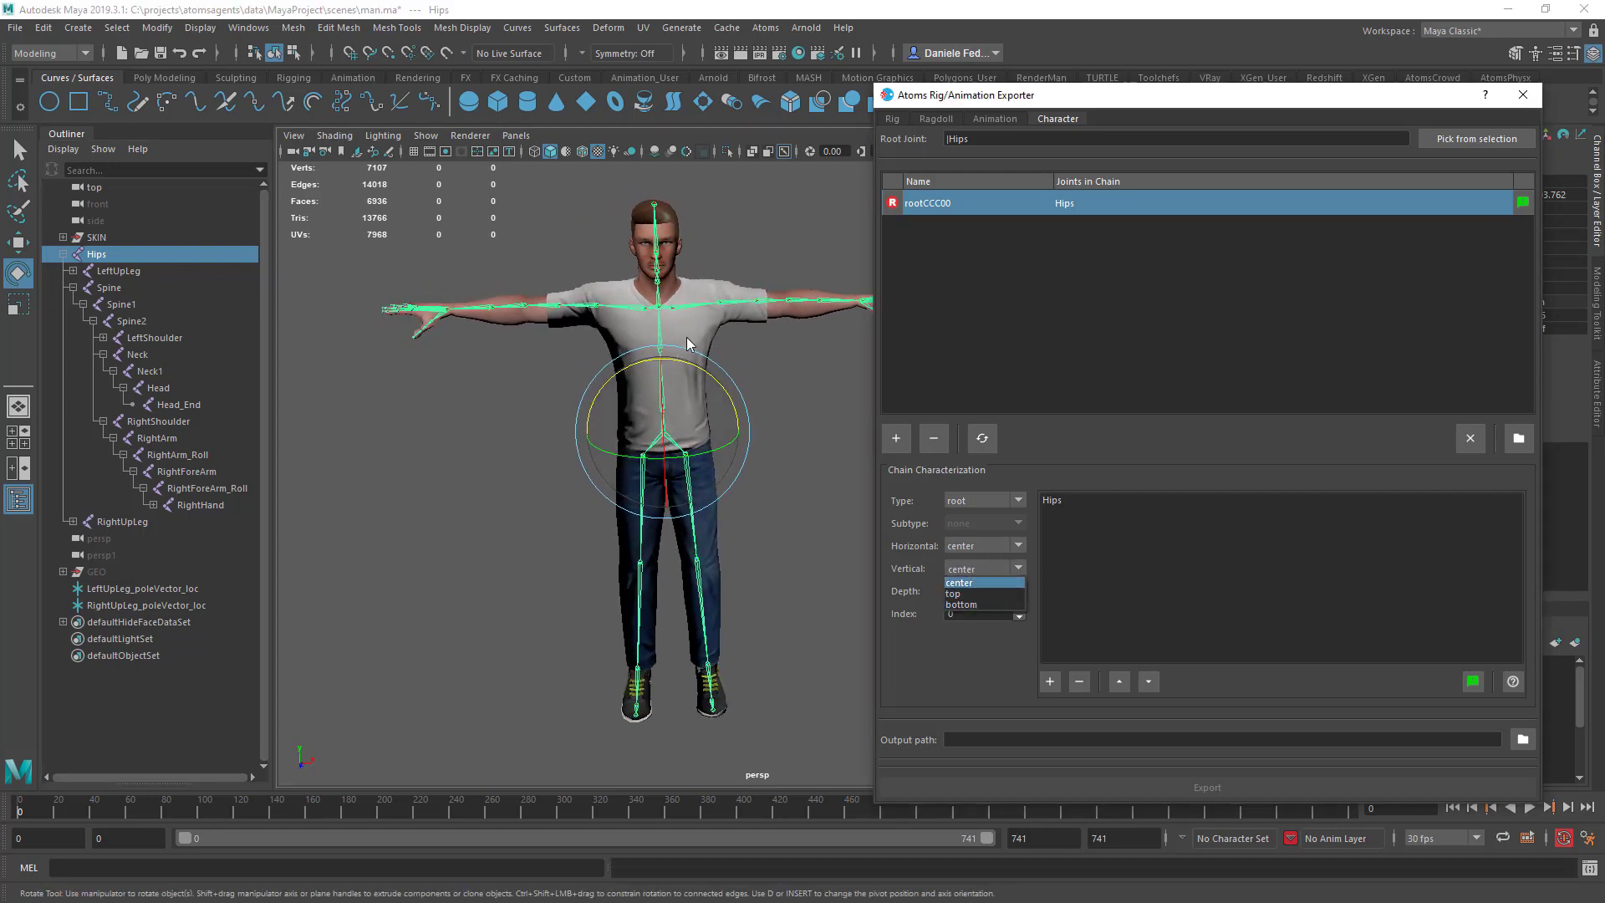
{"action": "left_click", "coordinate": [769, 365]}
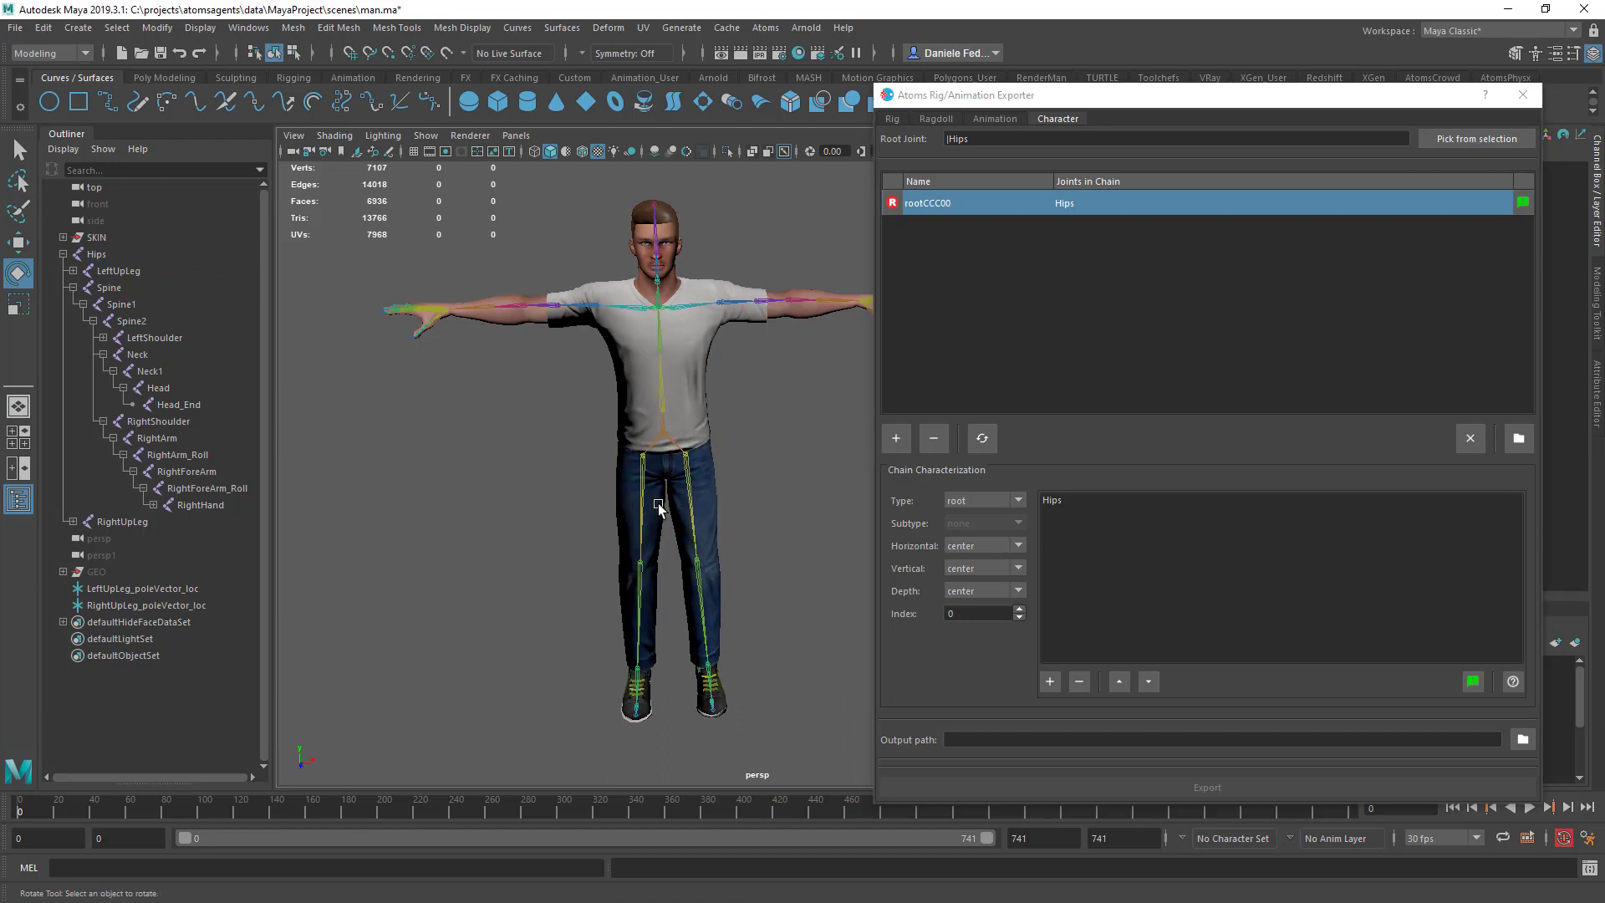
{"action": "left_click", "coordinate": [992, 592]}
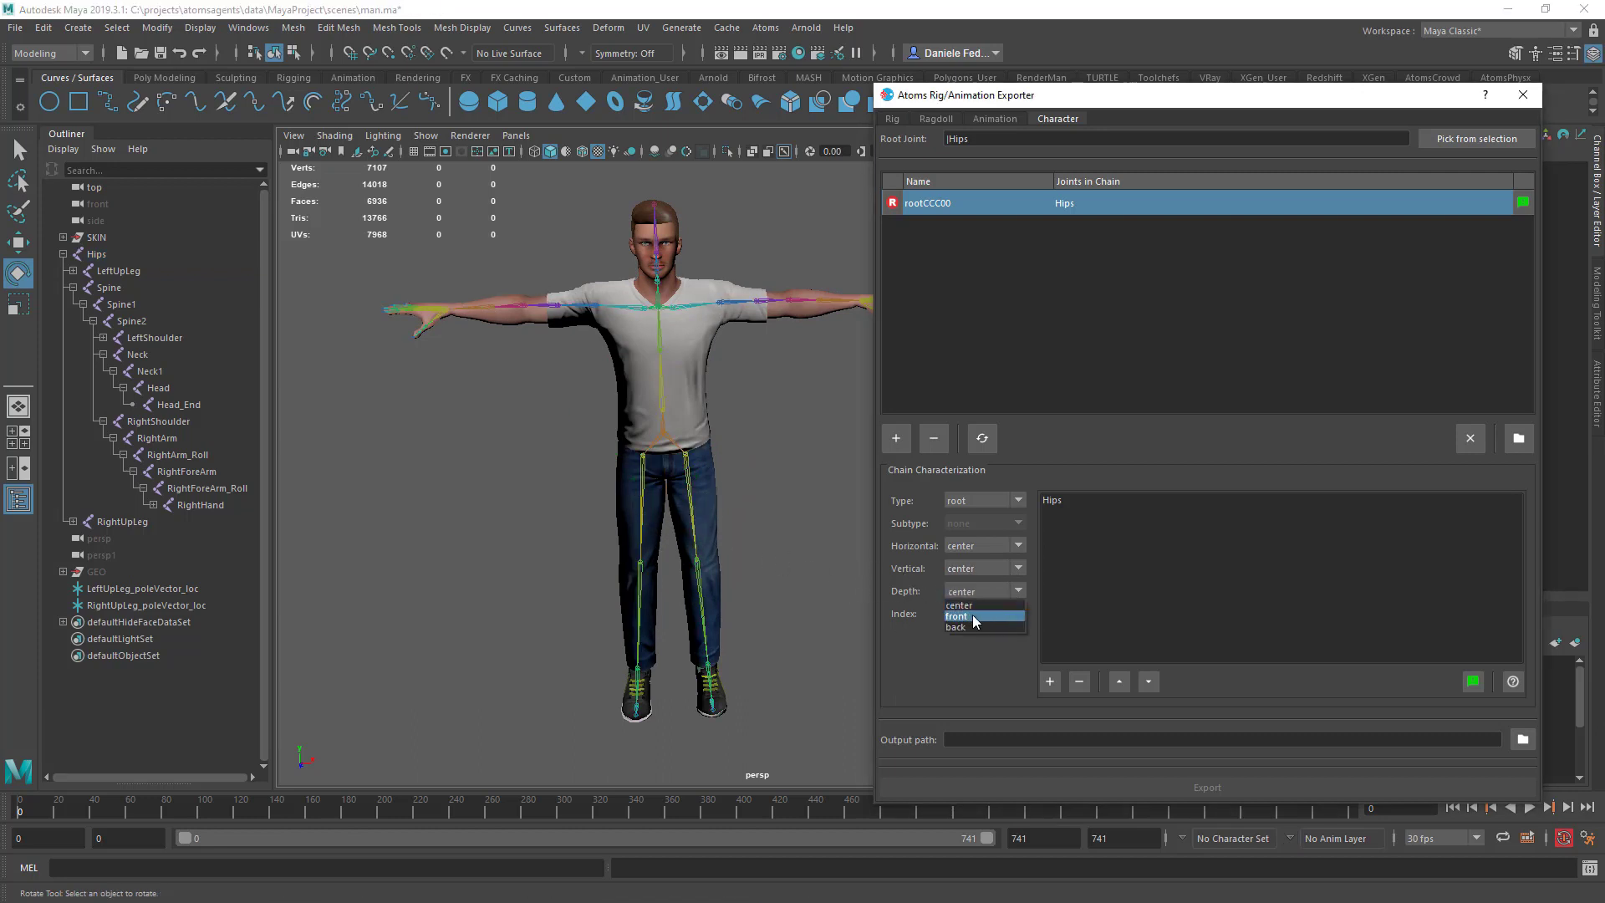
{"action": "left_click", "coordinate": [908, 626]}
{"action": "left_click_drag", "start_coordinate": [710, 565], "coordinate": [779, 580], "text": "alt"}
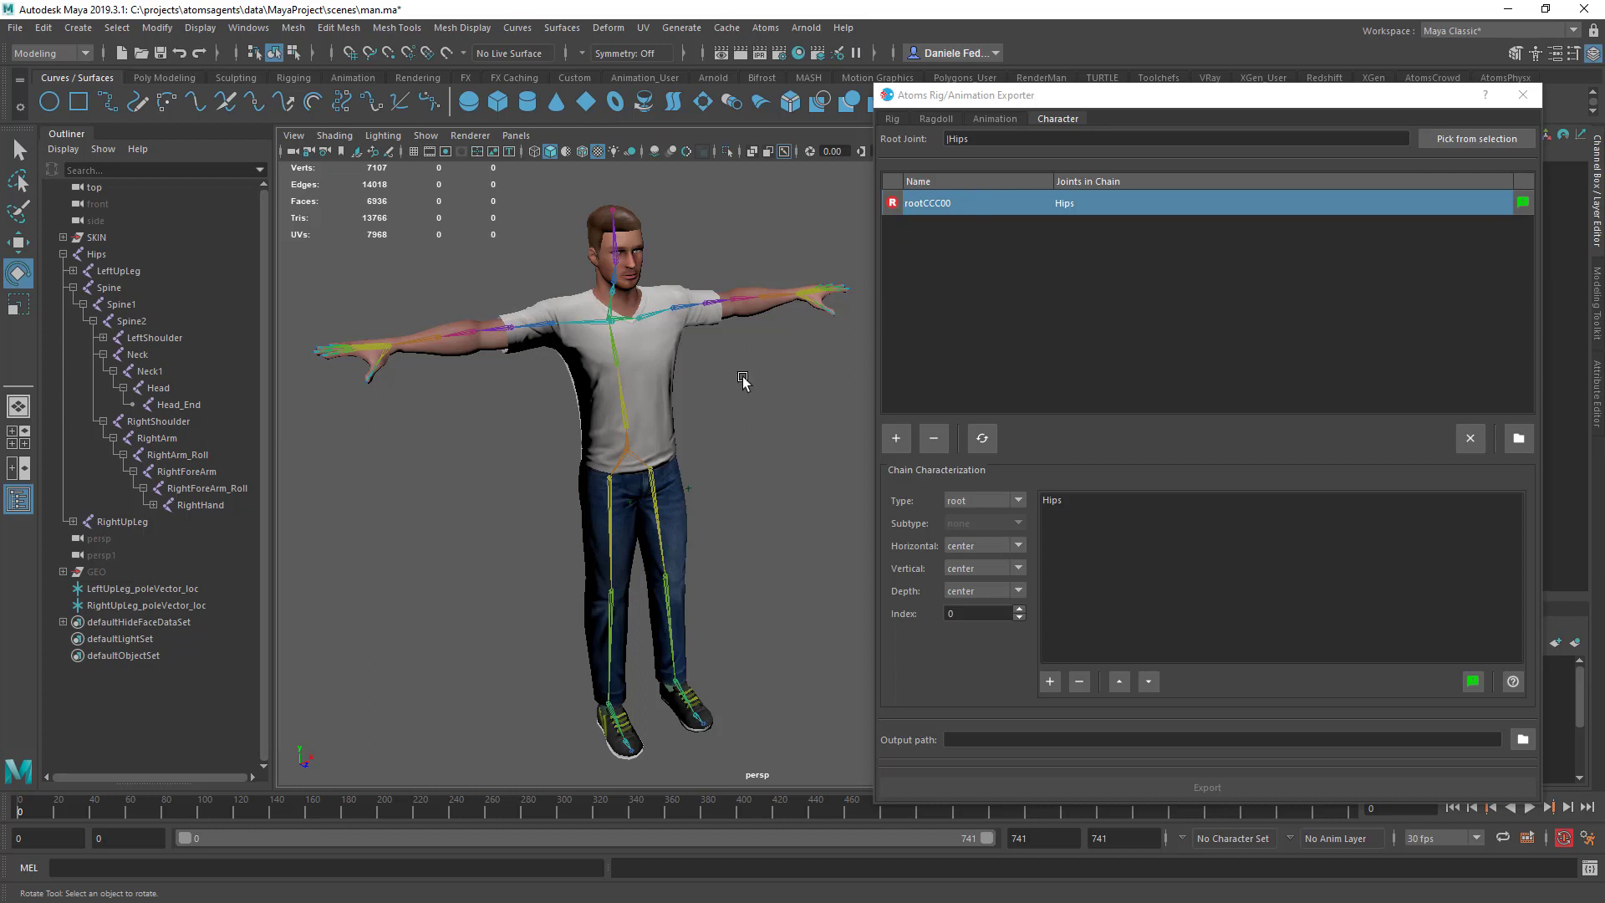
Add a spine chain made of the Spine, Spine1 and Spine2 joints.
{"action": "left_click_drag", "start_coordinate": [745, 382], "coordinate": [319, 366], "text": "alt"}
{"action": "left_click", "coordinate": [133, 289]}
{"action": "left_click", "coordinate": [132, 321], "text": "shift"}
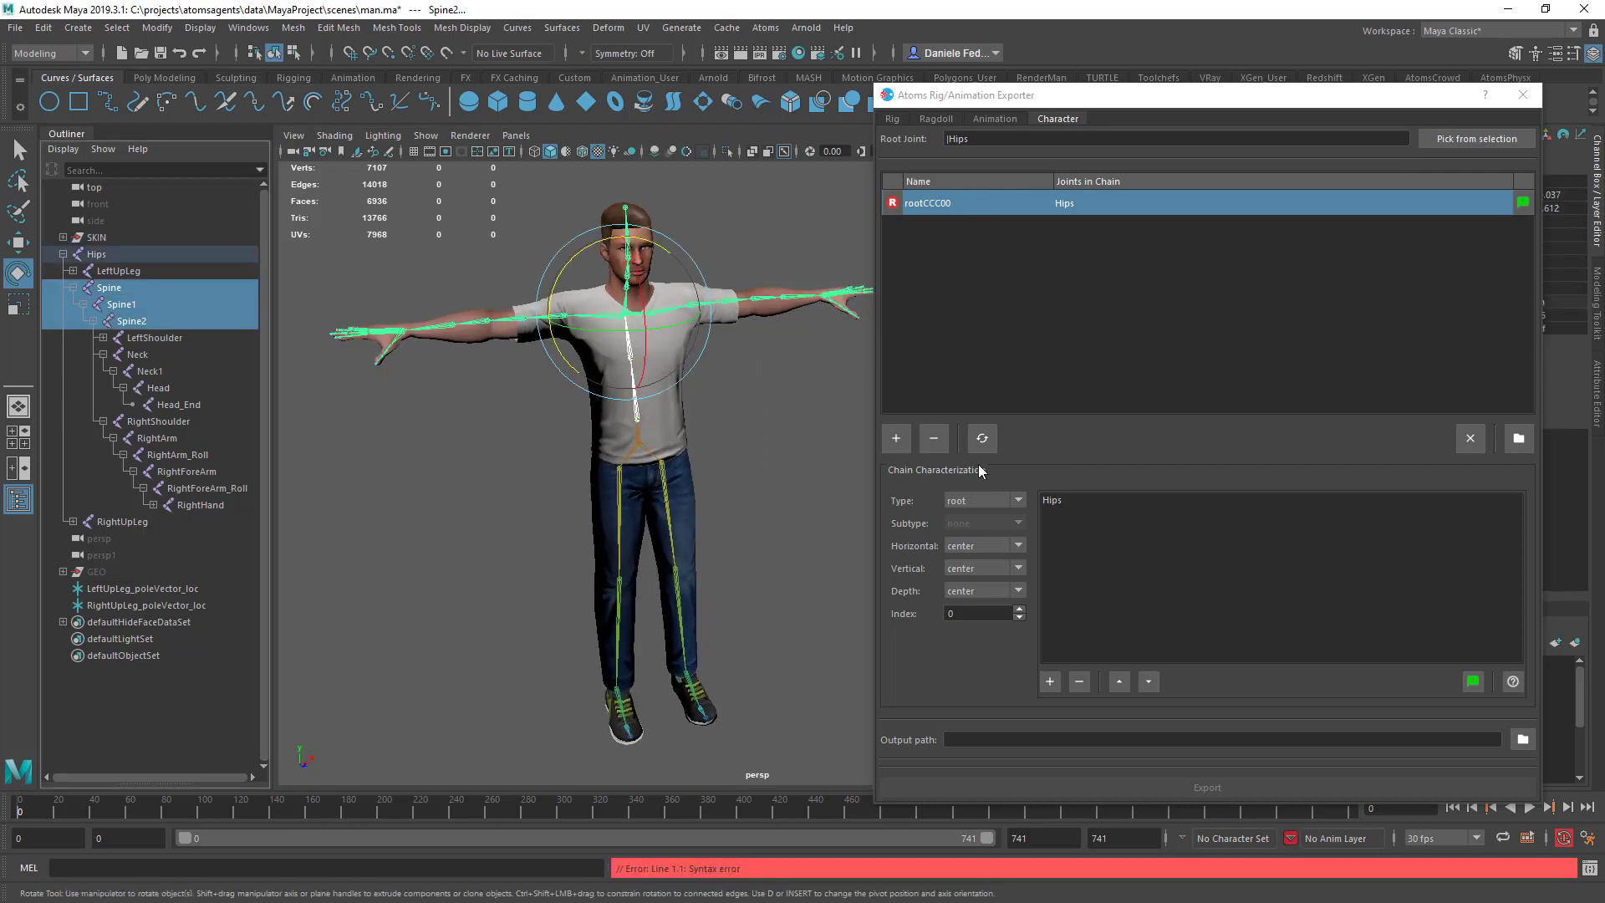
{"action": "left_click", "coordinate": [896, 439]}
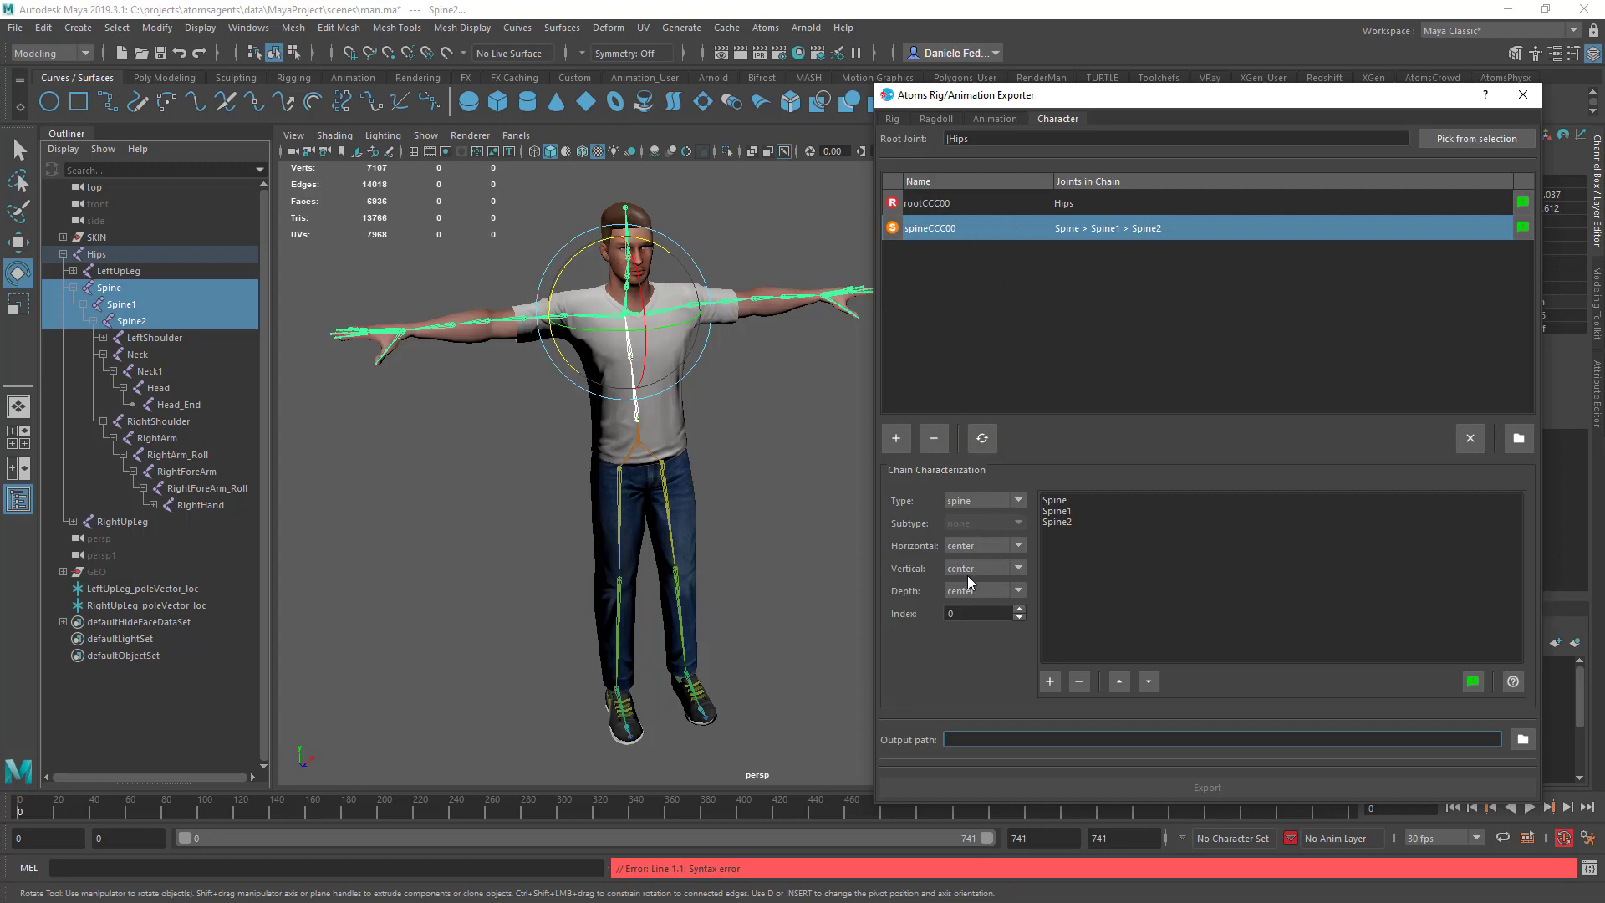
Add a chain from the two shoulder joints, set its type to clavicle and remove RightShoulder so only LeftShoulder remains.
{"action": "left_click", "coordinate": [178, 337]}
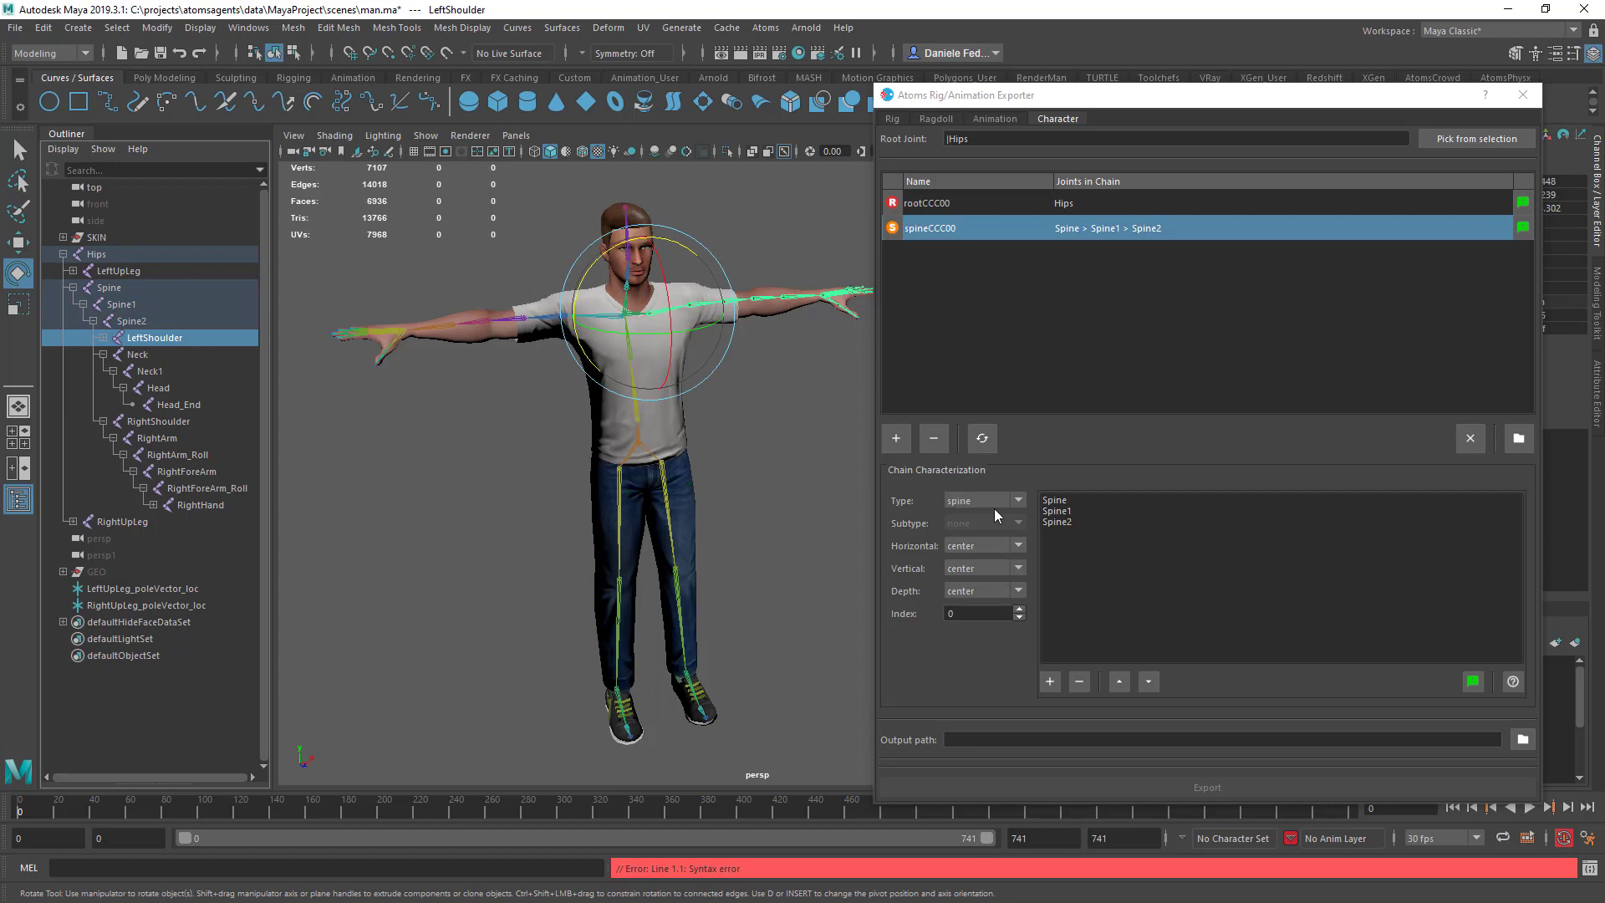
{"action": "left_click", "coordinate": [184, 426], "text": "ctrl"}
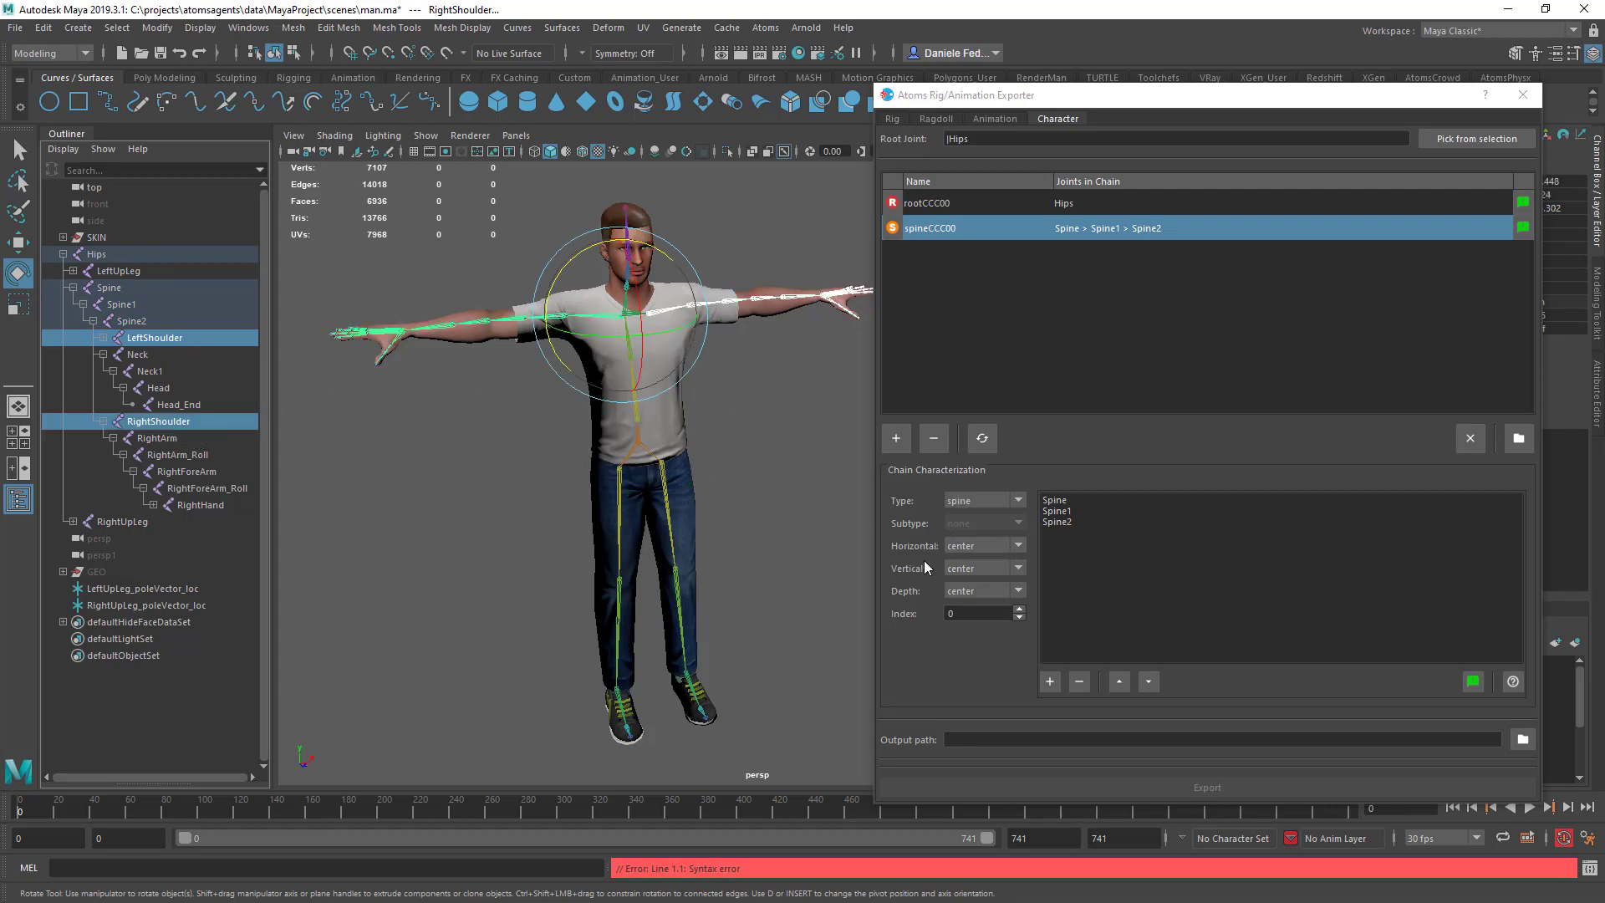
{"action": "left_click", "coordinate": [897, 443]}
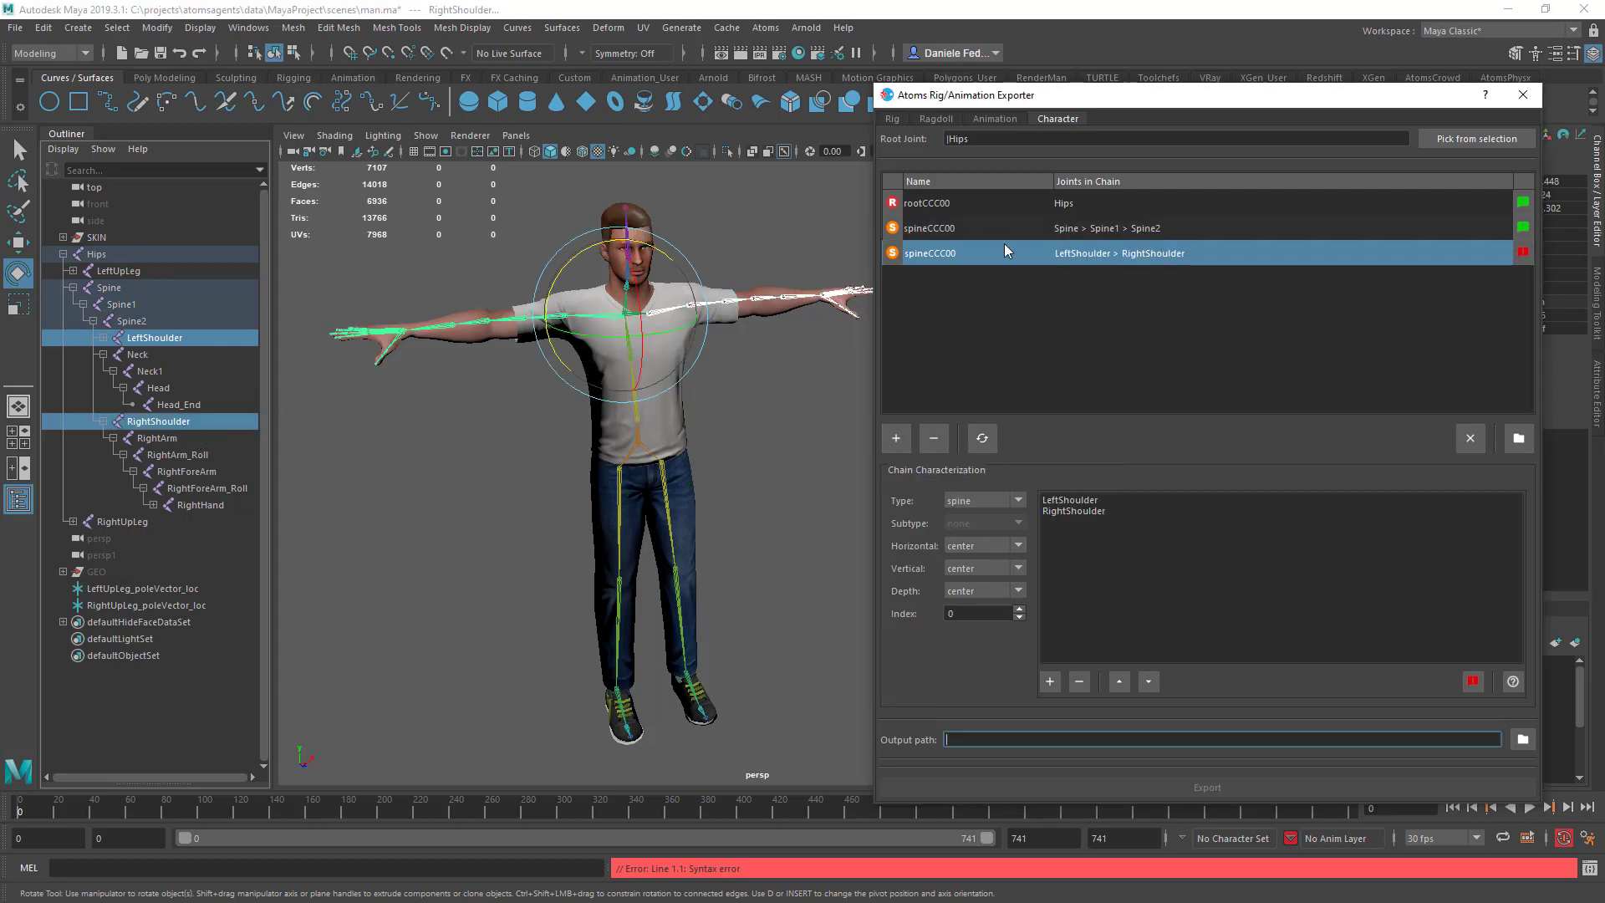
{"action": "left_click", "coordinate": [969, 500]}
{"action": "left_click", "coordinate": [970, 542]}
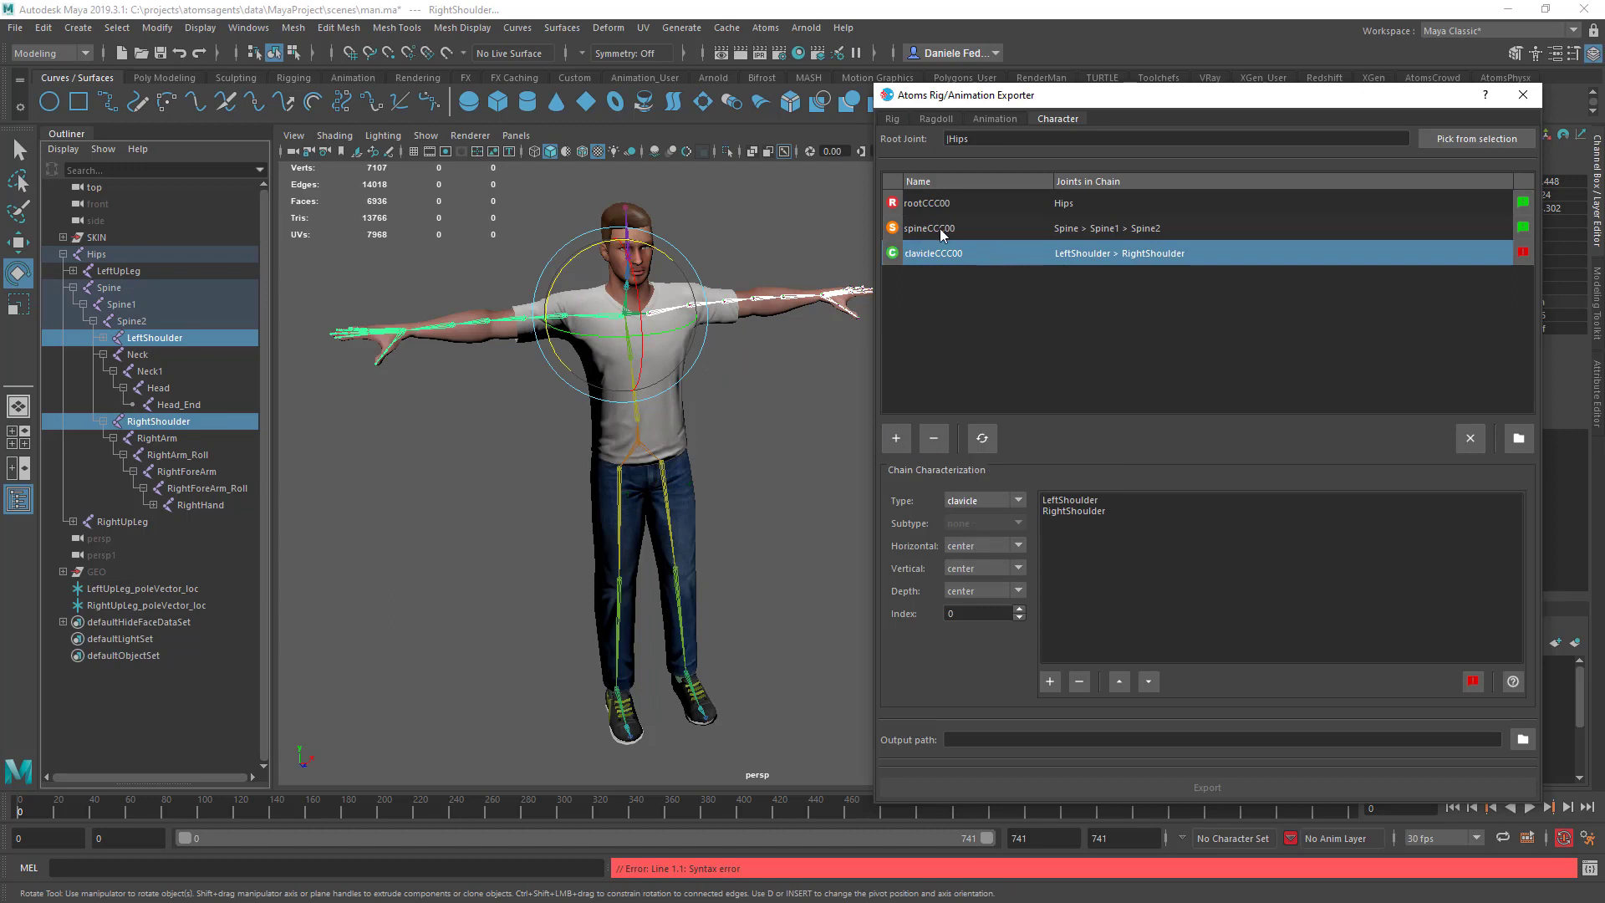
{"action": "left_click", "coordinate": [1093, 513]}
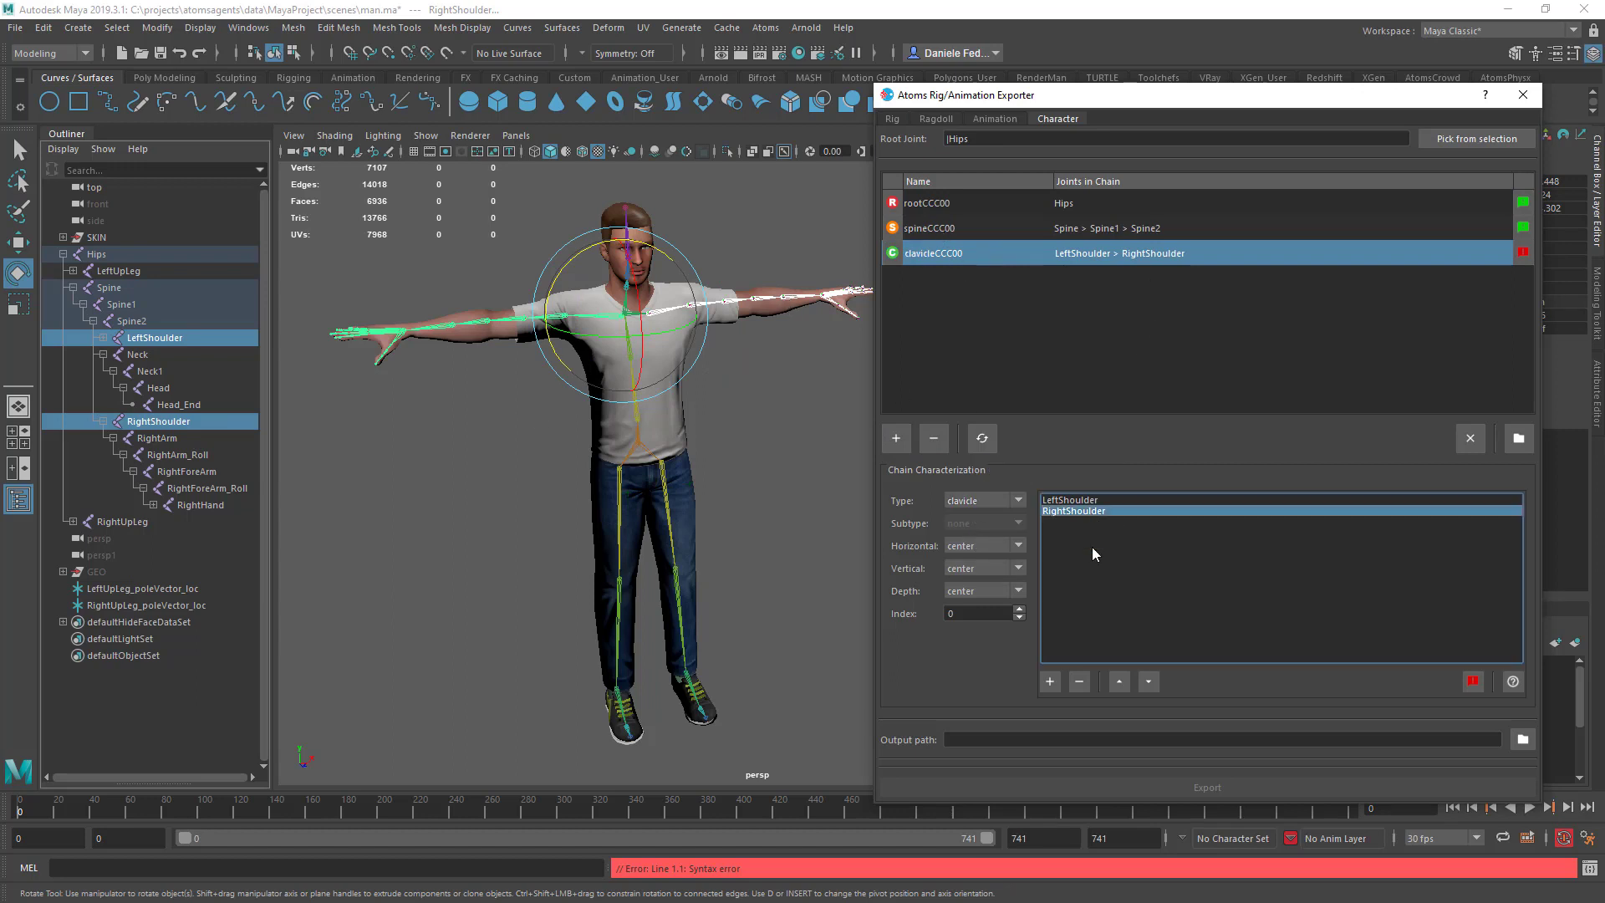
{"action": "left_click", "coordinate": [1079, 682]}
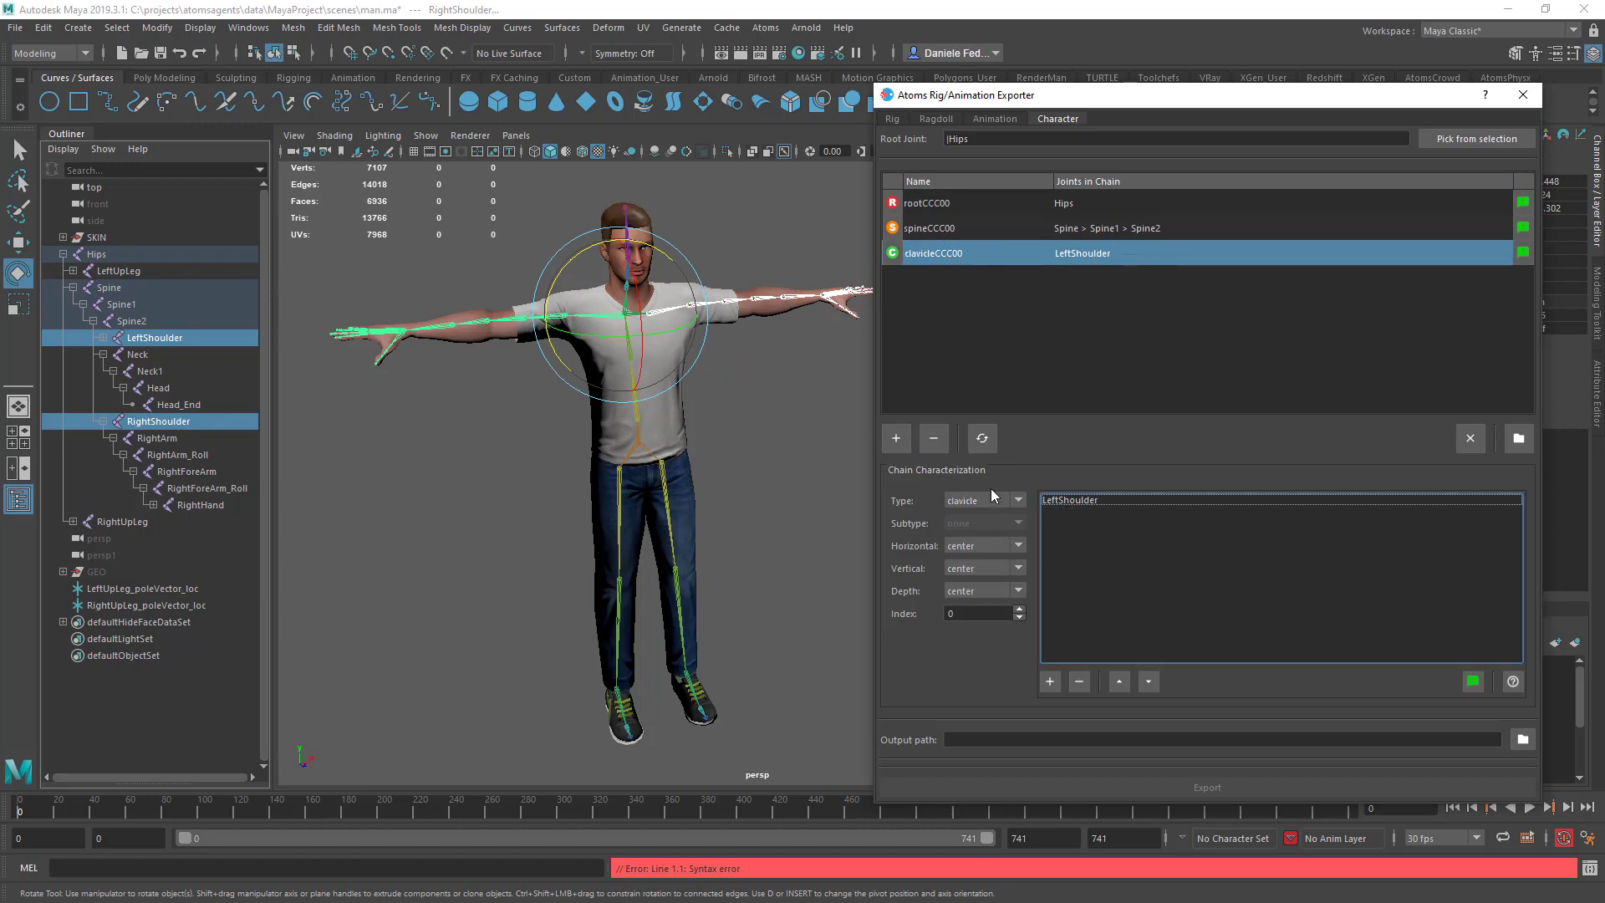
Set the LeftShoulder clavicle chain's horizontal placement to left and its vertical placement to top.
{"action": "left_click", "coordinate": [956, 546]}
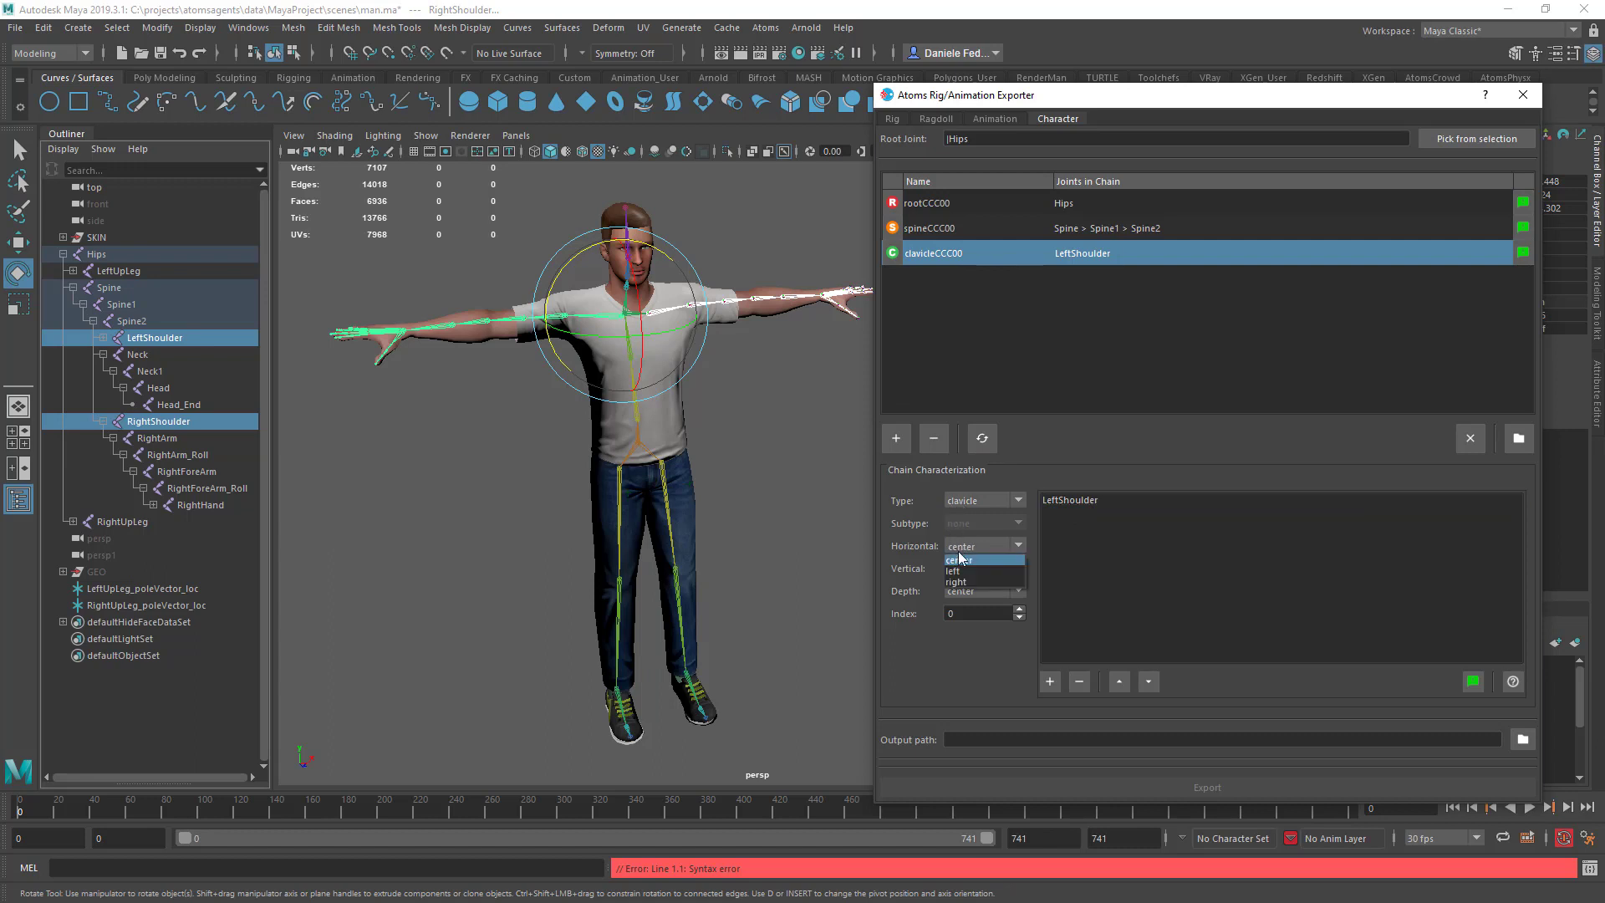
{"action": "left_click", "coordinate": [957, 570]}
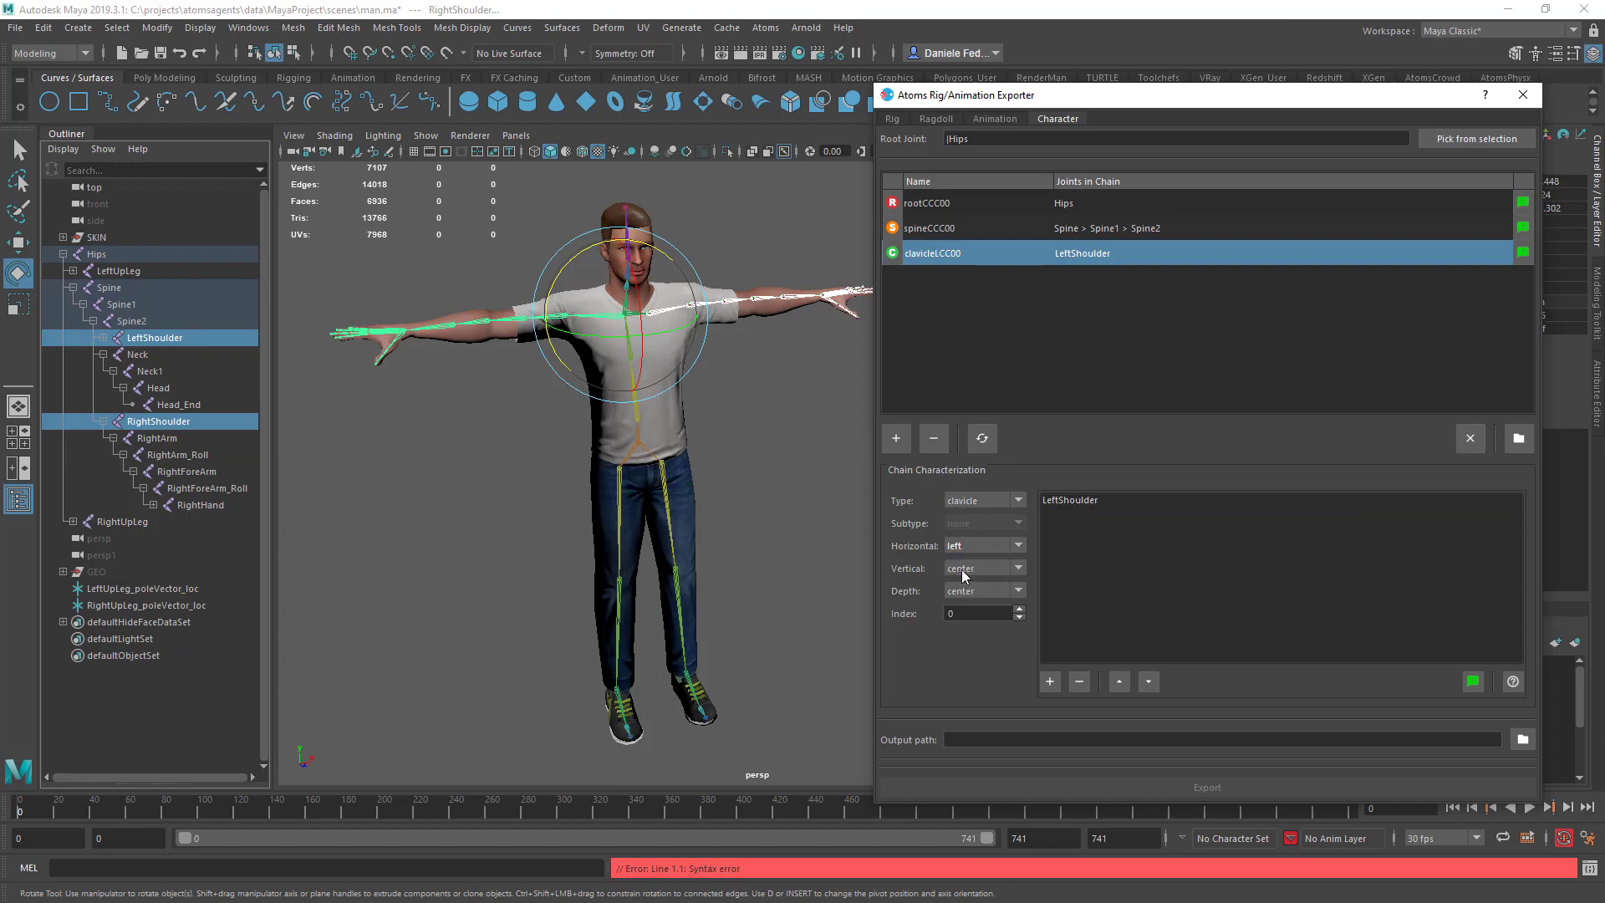
{"action": "left_click", "coordinate": [961, 569]}
{"action": "left_click", "coordinate": [963, 595]}
Add a chain from the RightShoulder joint and characterize it as a clavicle with horizontal right and vertical top.
{"action": "left_click", "coordinate": [177, 421]}
{"action": "left_click", "coordinate": [895, 438]}
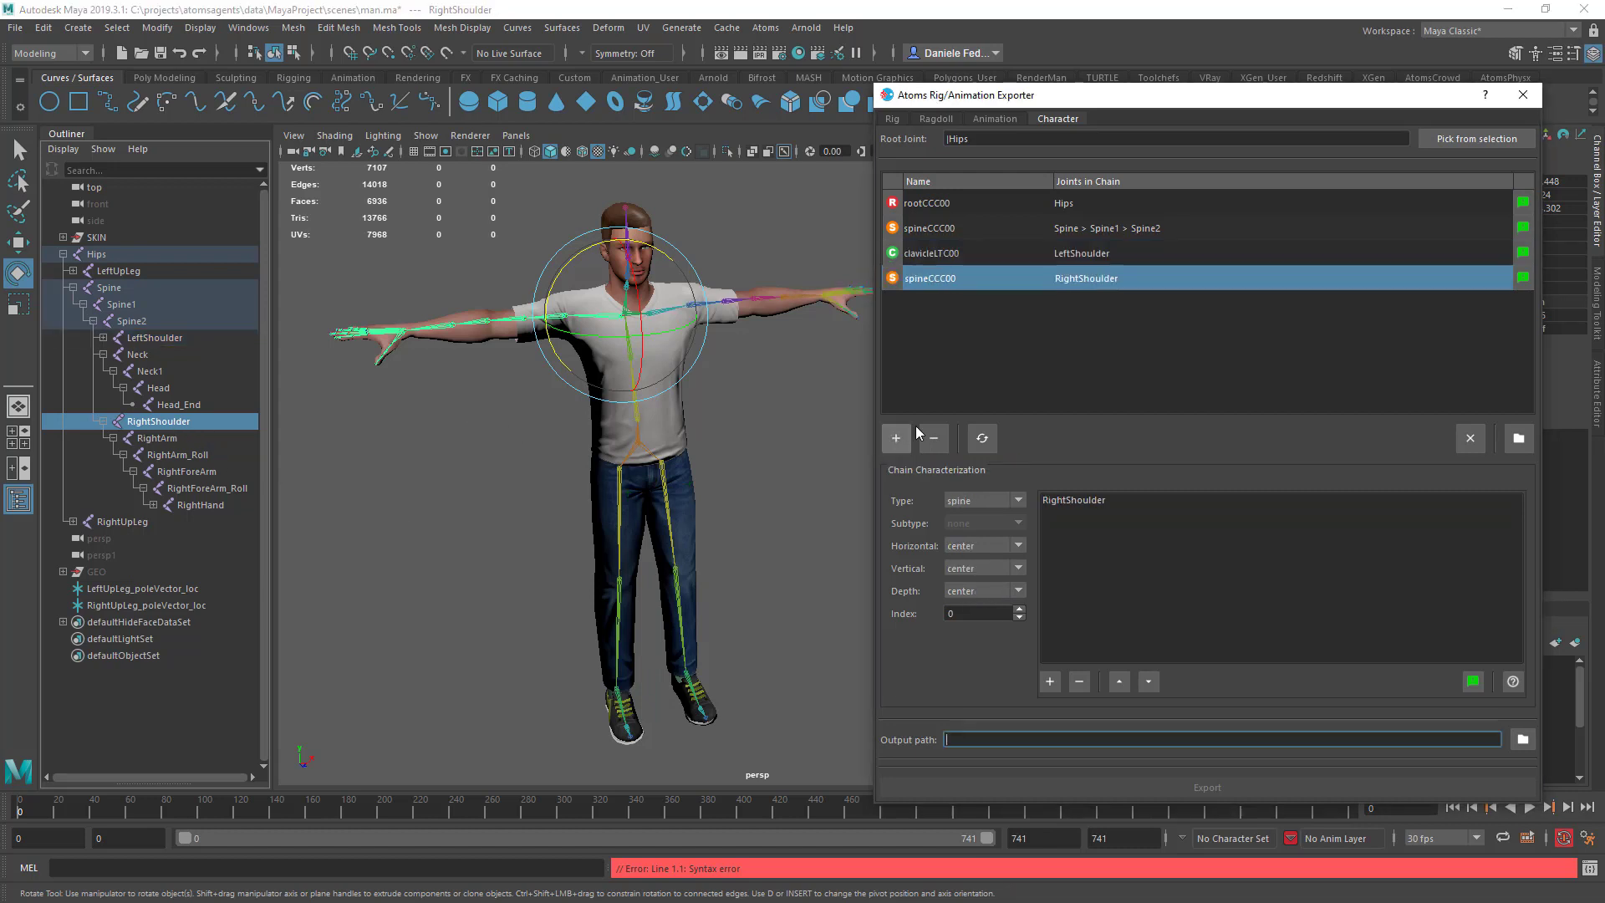
{"action": "left_click", "coordinate": [965, 499]}
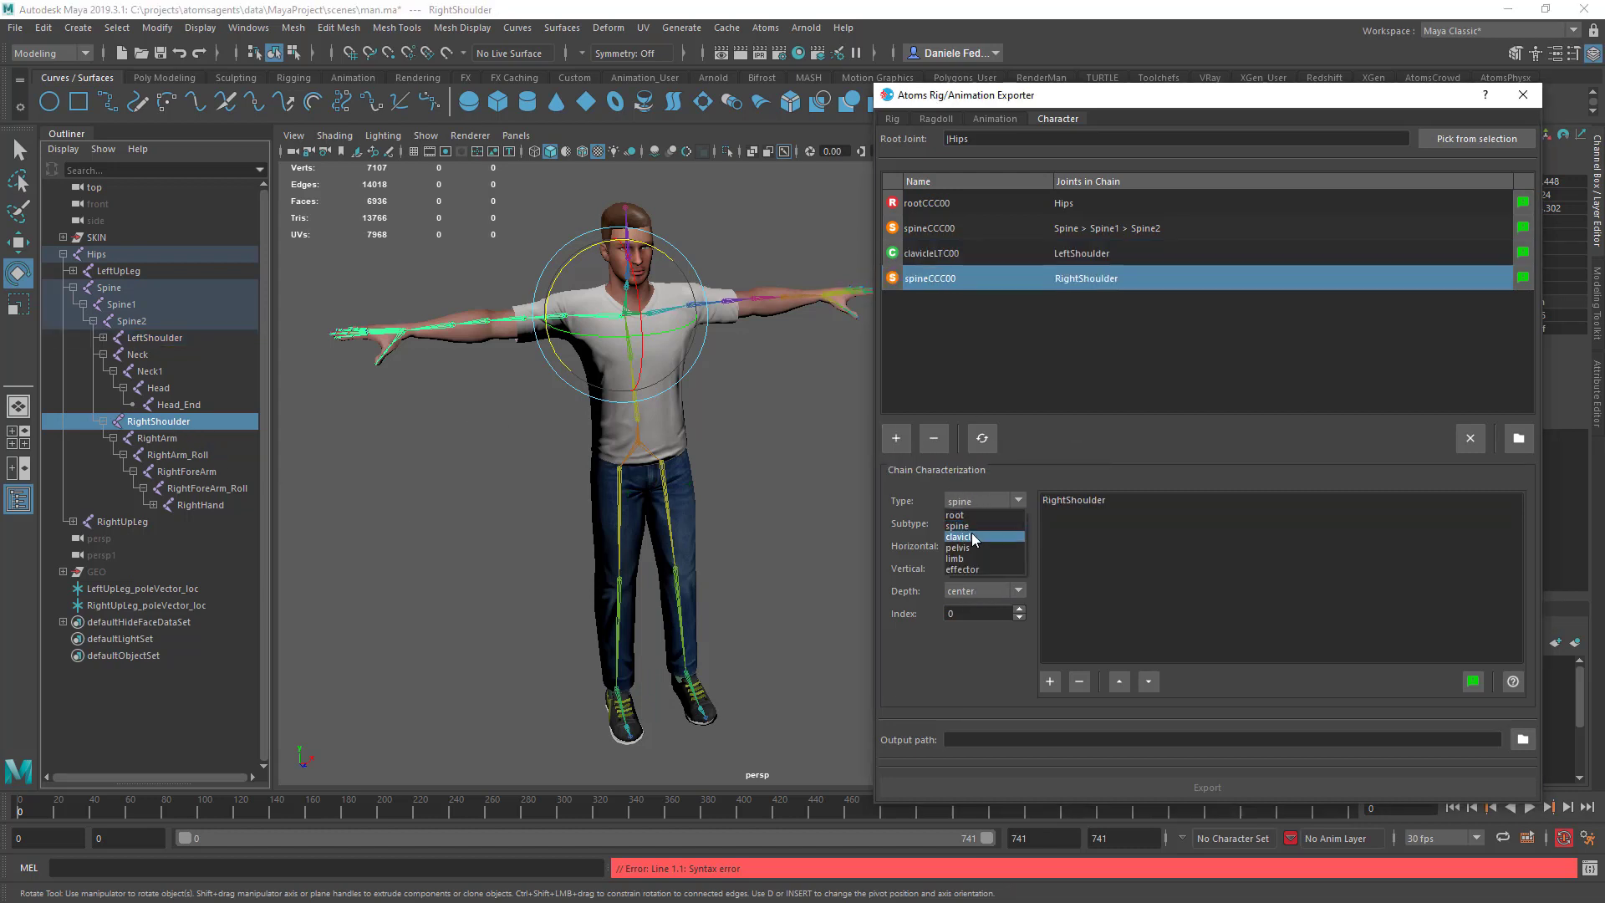
{"action": "left_click", "coordinate": [975, 528]}
{"action": "left_click", "coordinate": [971, 545]}
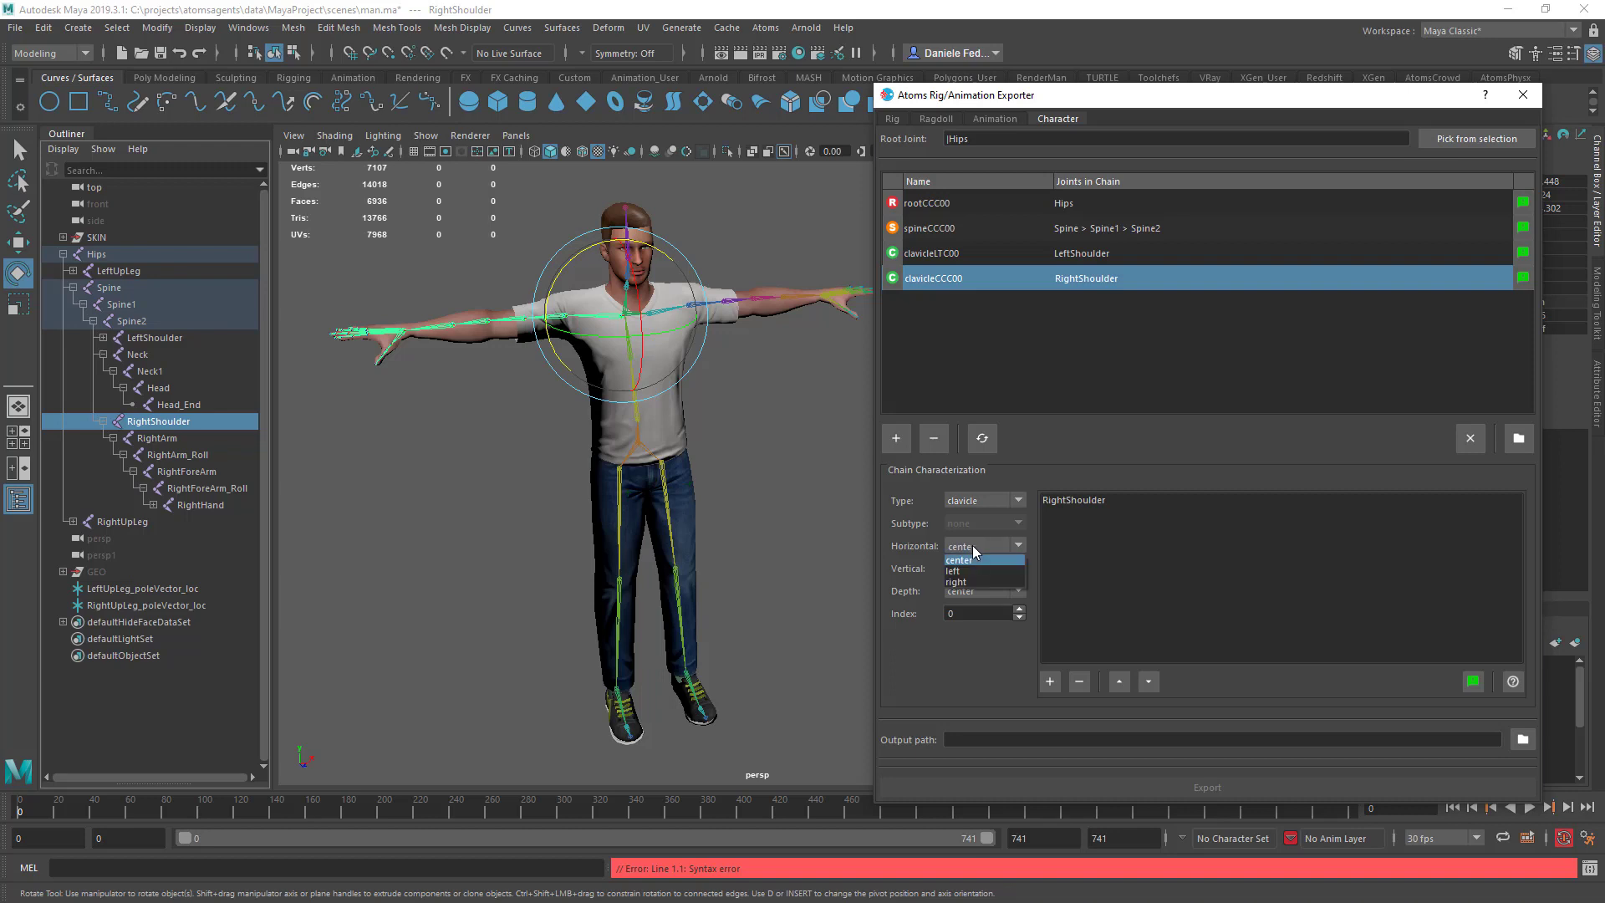
{"action": "left_click", "coordinate": [978, 595]}
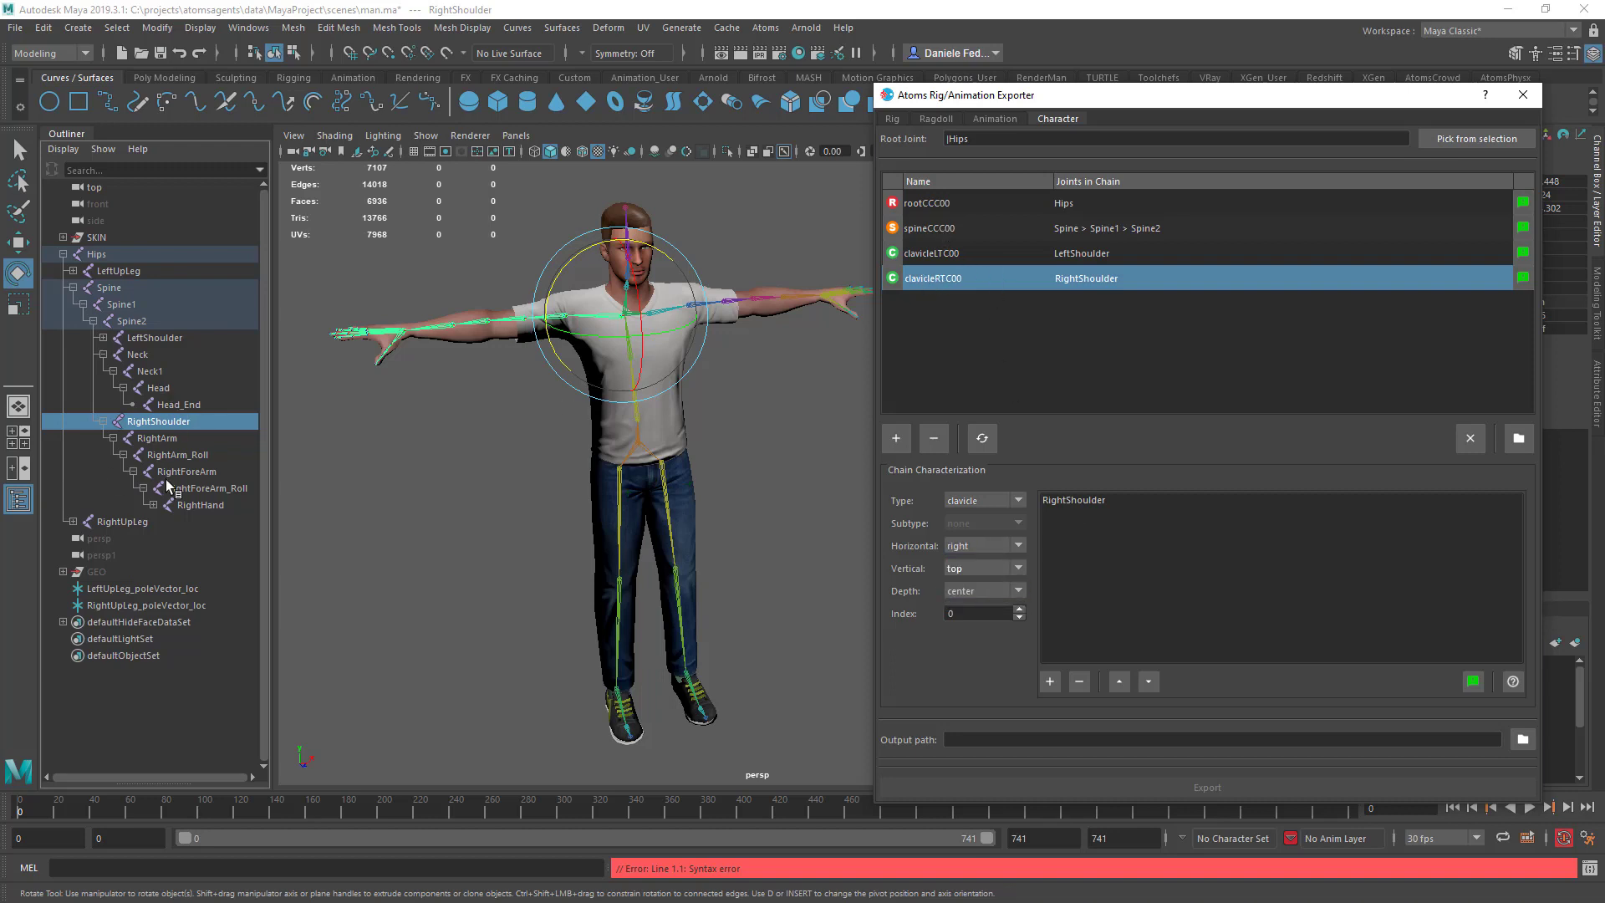
Add a chain from the RightArm through RightHand joints and set its type to limb and its subtype to arm.
{"action": "left_click", "coordinate": [172, 440]}
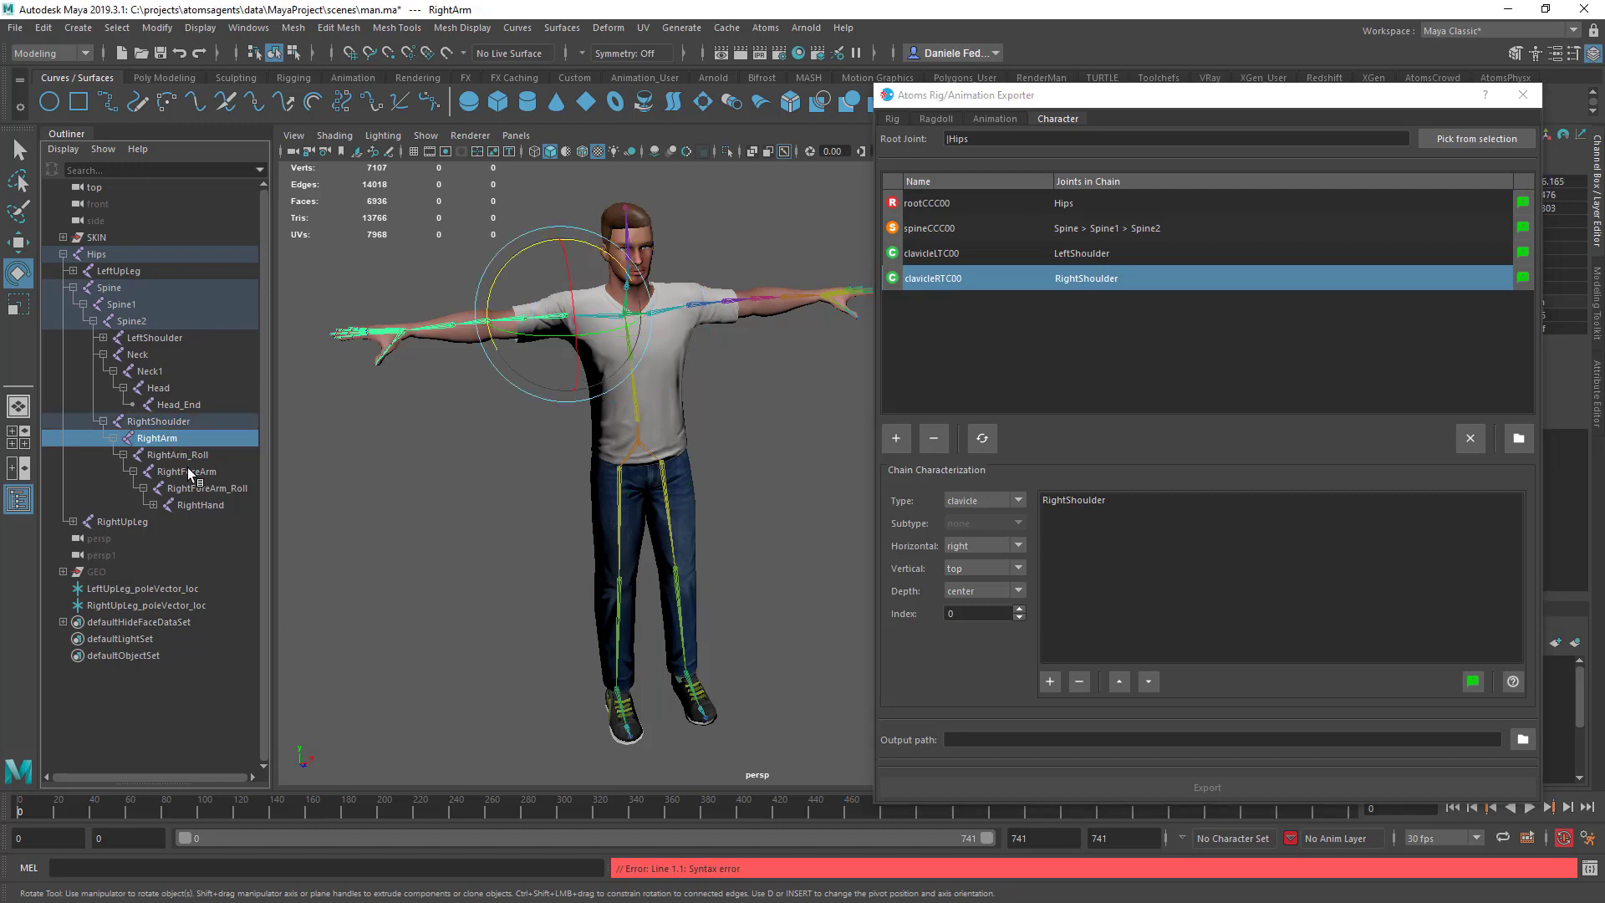
{"action": "left_click", "coordinate": [216, 505], "text": "shift"}
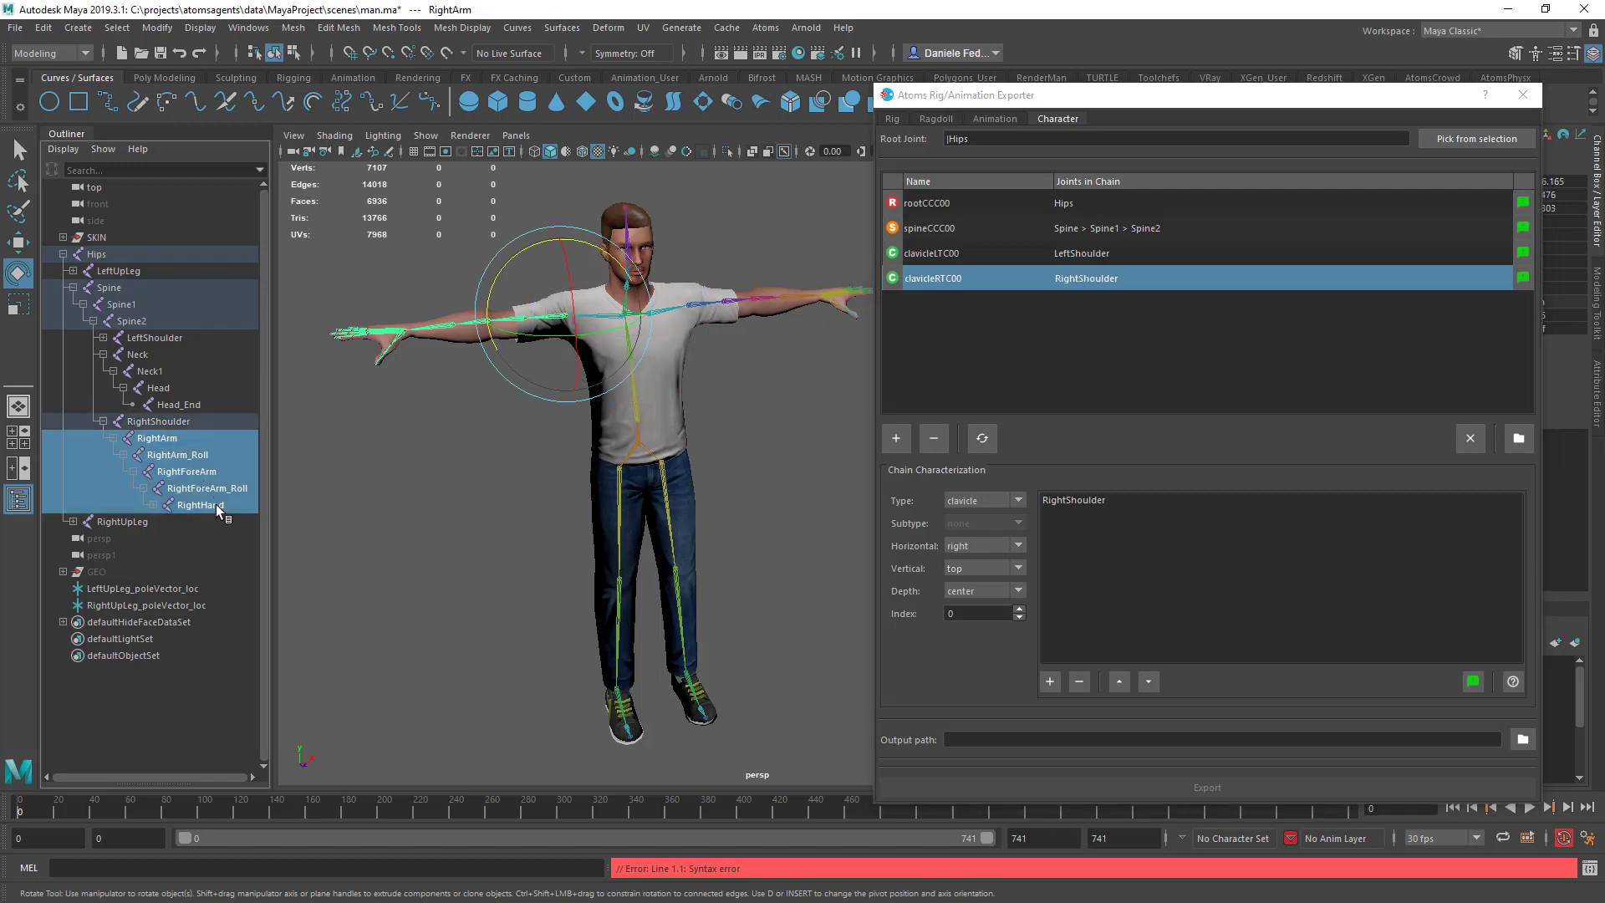
{"action": "left_click", "coordinate": [894, 438]}
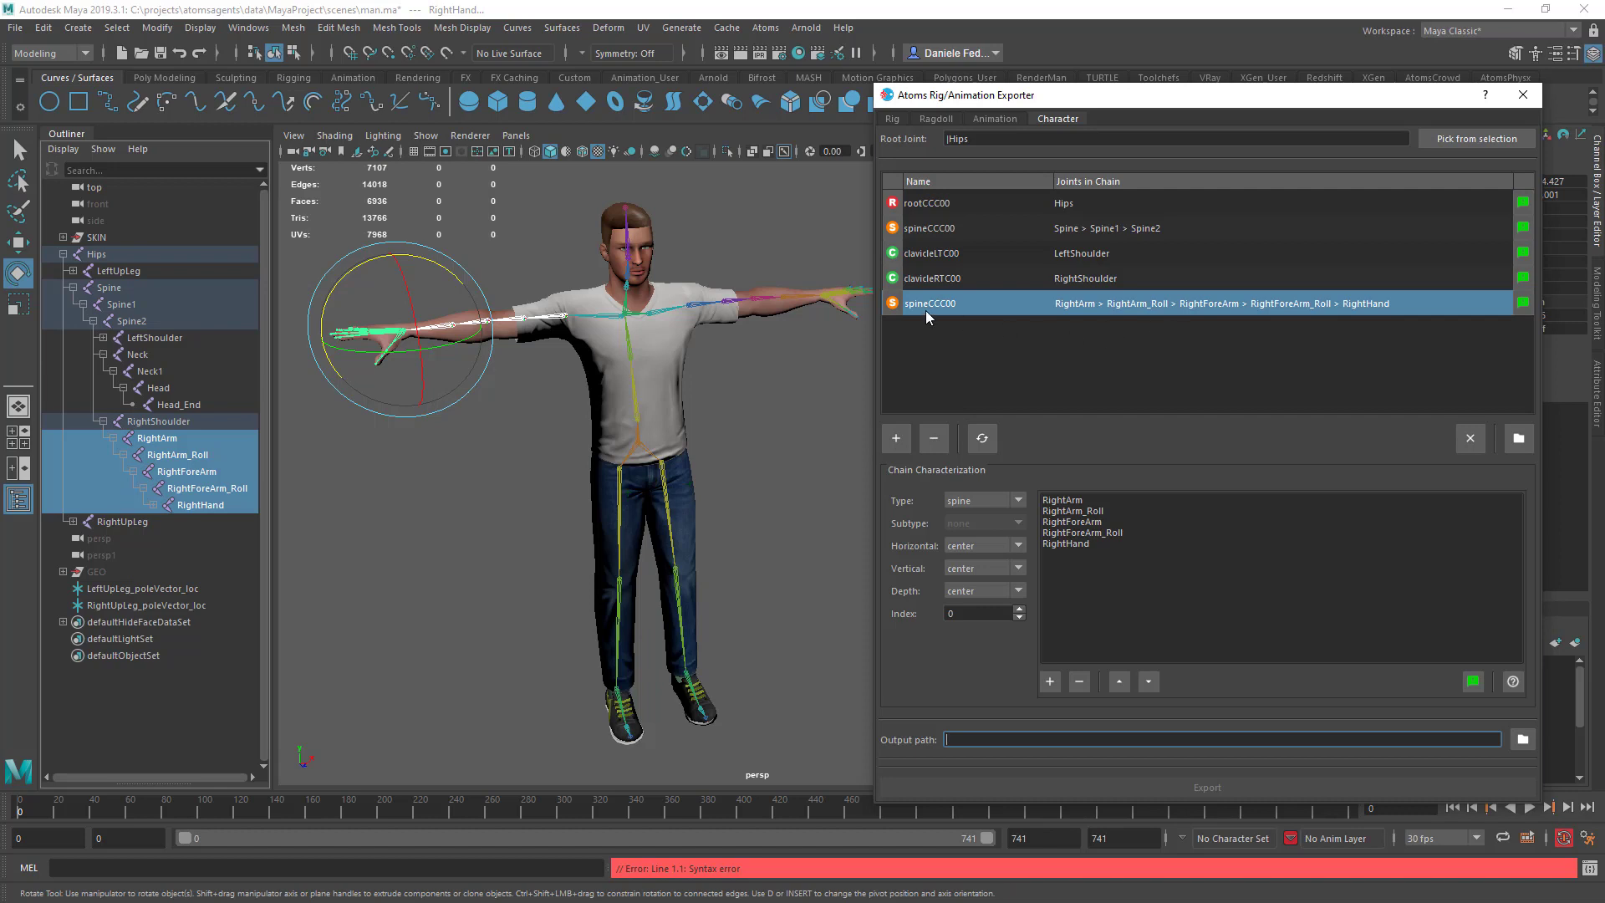
{"action": "left_click", "coordinate": [961, 499]}
{"action": "left_click", "coordinate": [970, 552]}
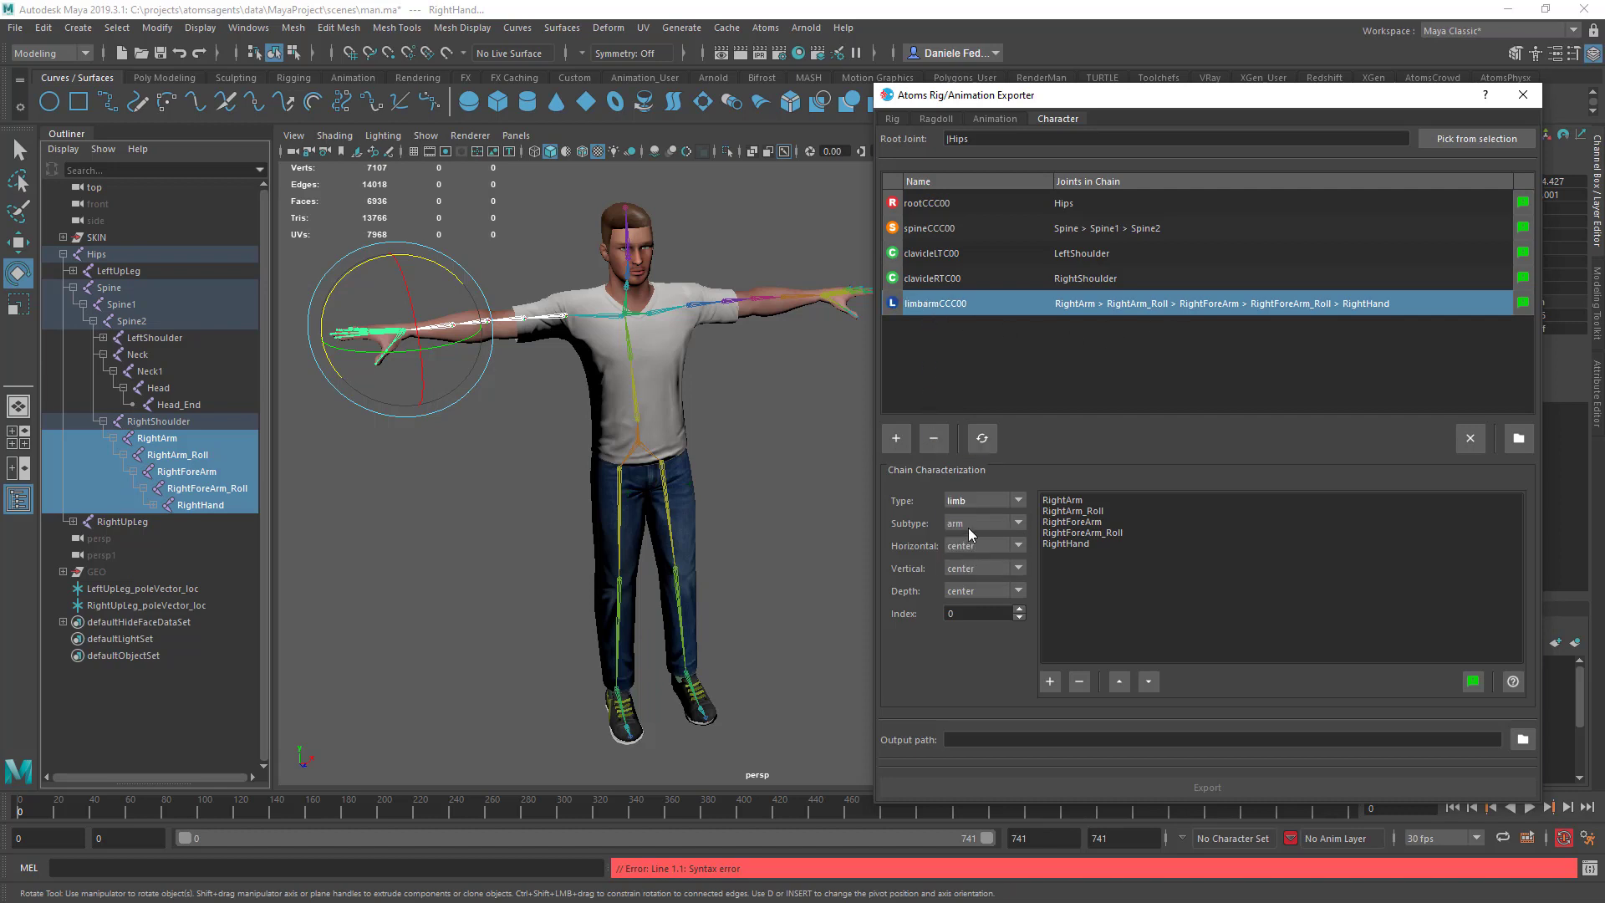
{"action": "left_click", "coordinate": [968, 524]}
{"action": "left_click", "coordinate": [946, 538]}
Set the right arm chain's horizontal placement to right and vertical placement to top, keeping limb as its type.
{"action": "left_click", "coordinate": [968, 548]}
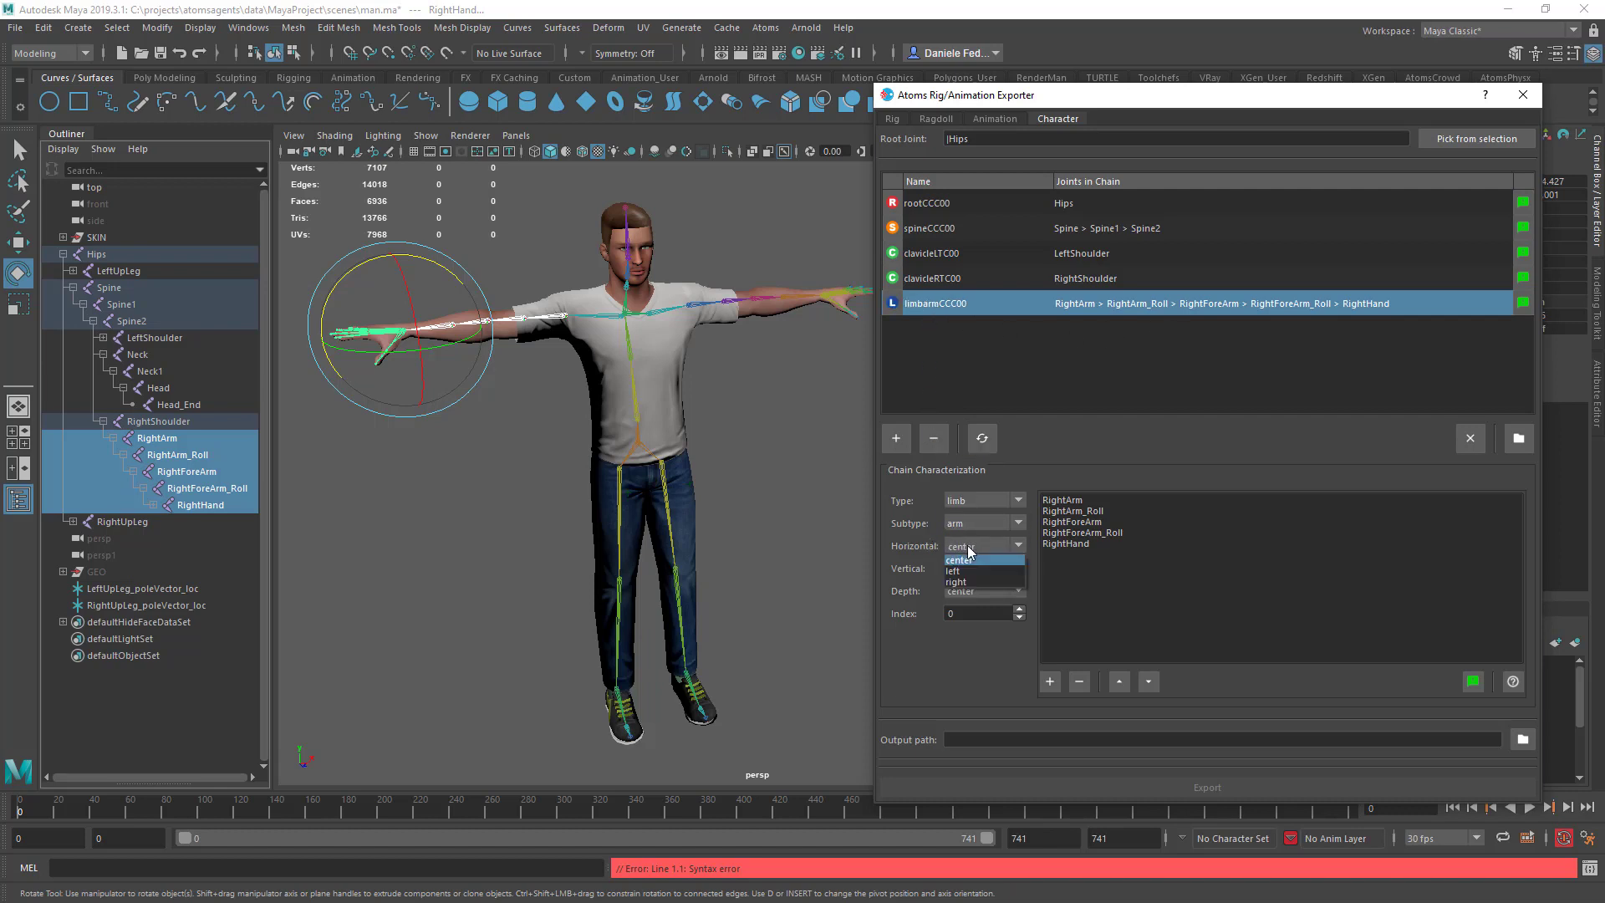
{"action": "left_click", "coordinate": [968, 558]}
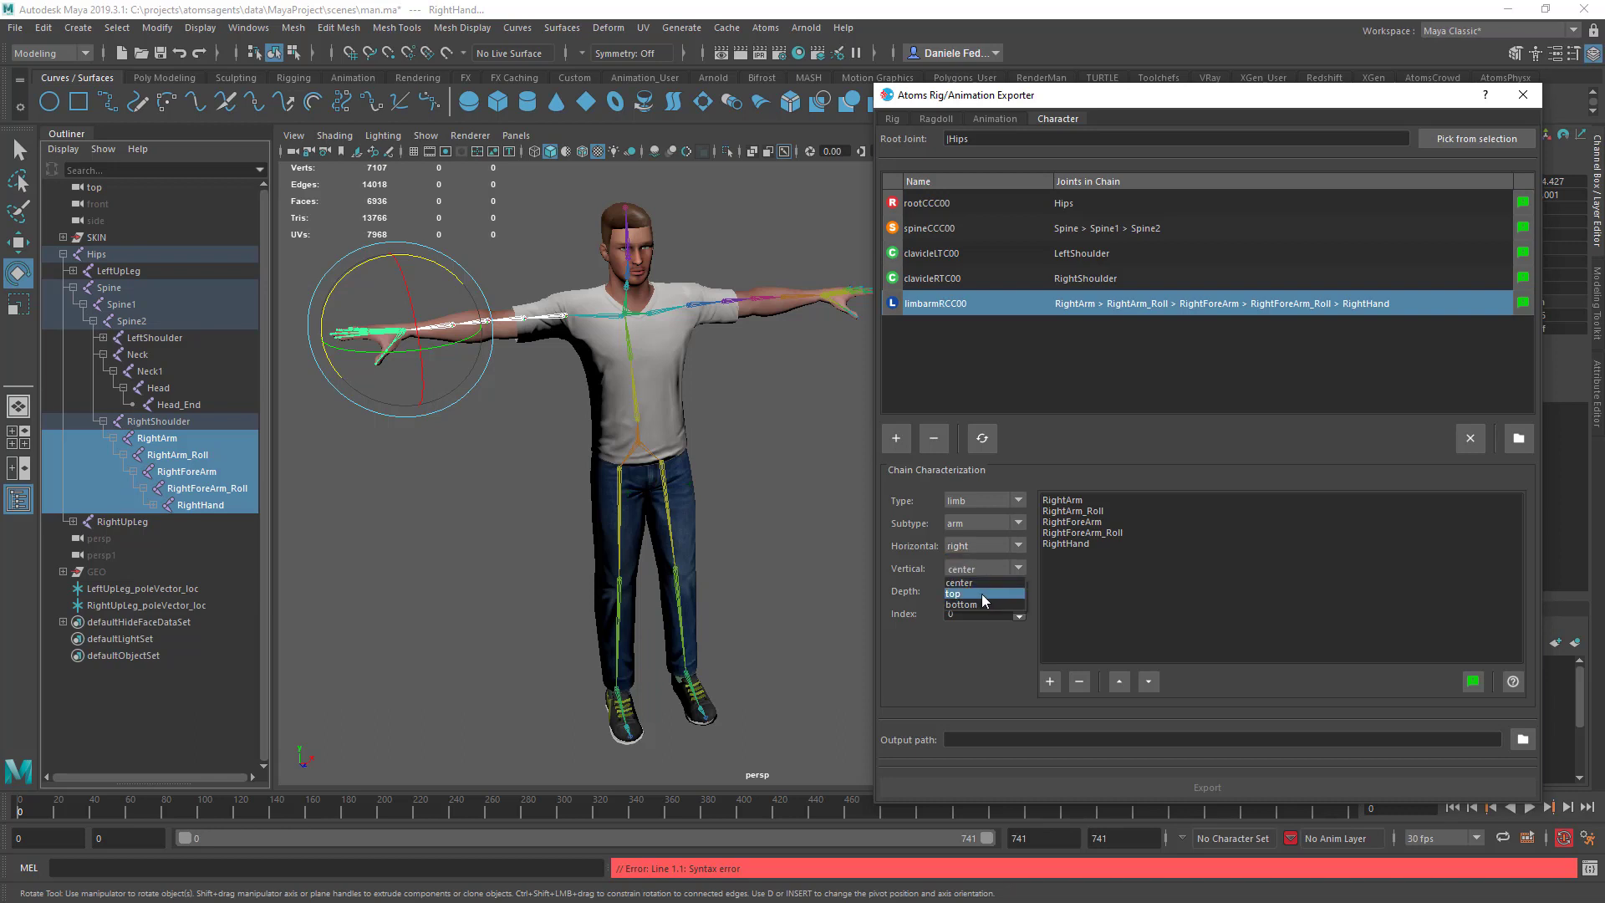
{"action": "left_click", "coordinate": [981, 593]}
{"action": "left_click", "coordinate": [1000, 502]}
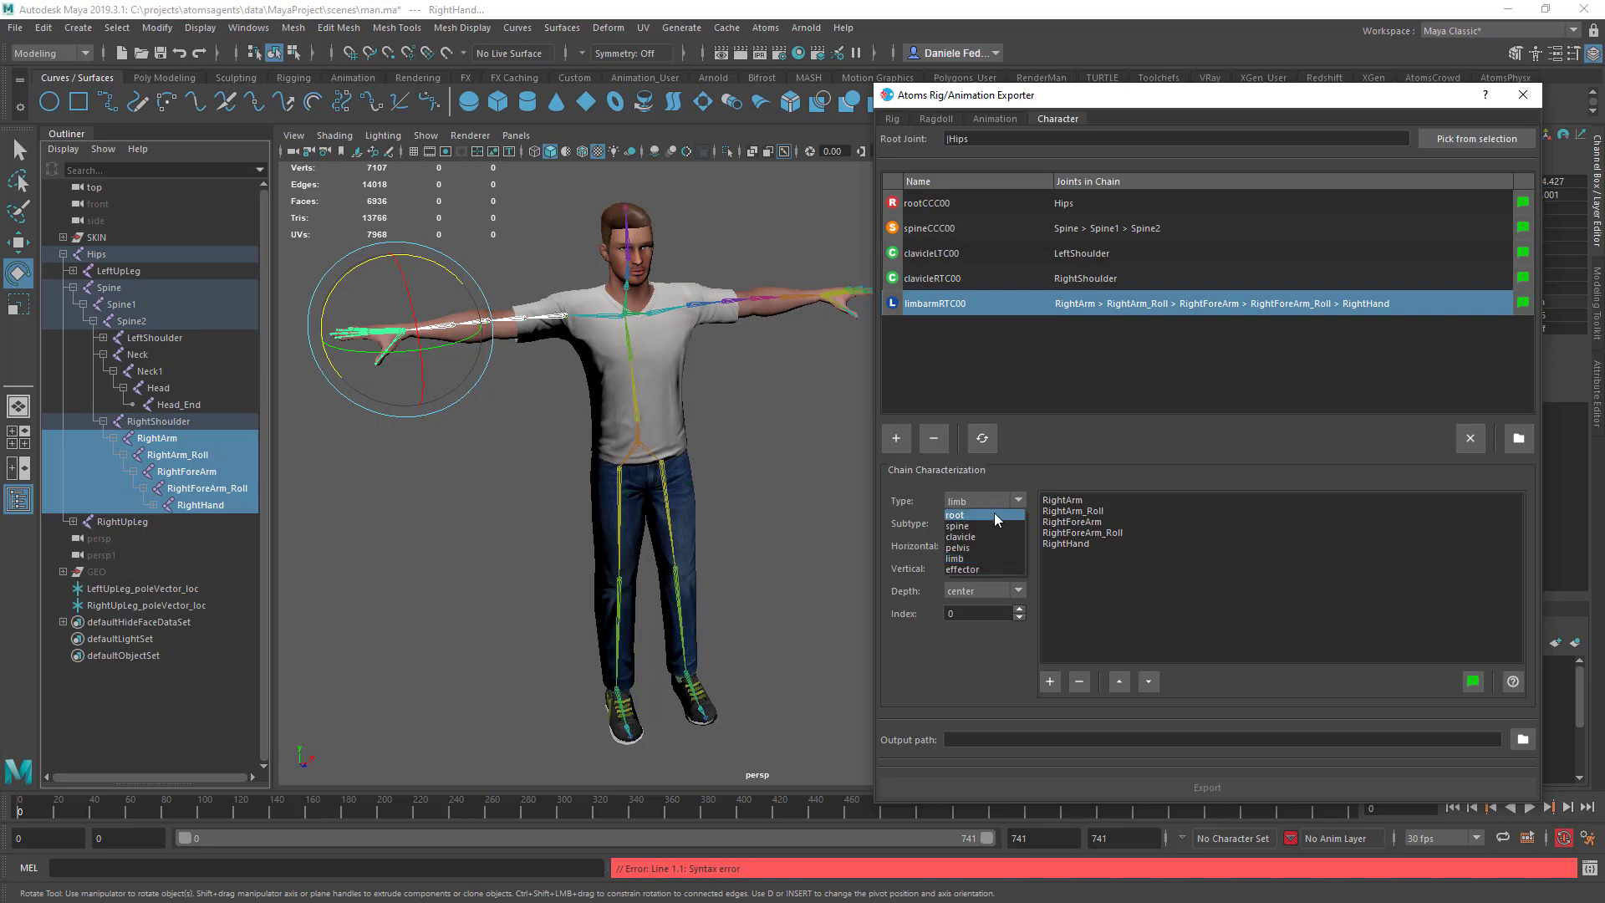
{"action": "left_click", "coordinate": [917, 489]}
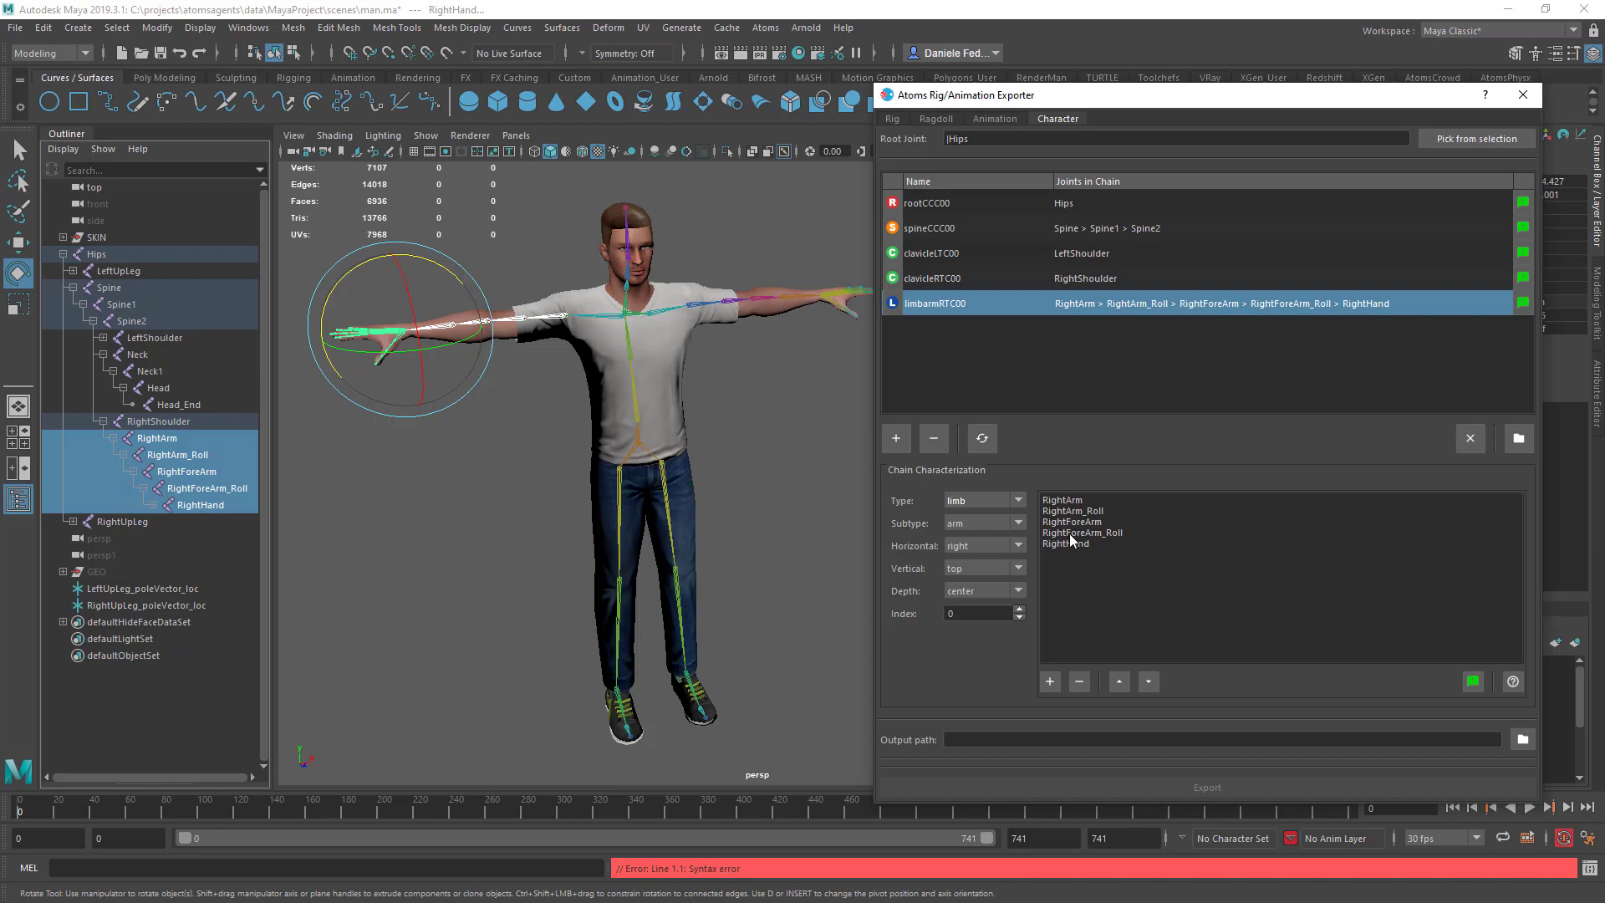
Remove RightArm_Roll and RightForeArm_Roll from the right arm chain, and check the status of the right clavicle and arm chains.
{"action": "mouse_move", "coordinate": [574, 360]}
{"action": "left_mouse_down", "text": "alt"}
{"action": "mouse_move", "coordinate": [575, 375]}
{"action": "mouse_move", "coordinate": [545, 367]}
{"action": "left_mouse_up", "text": "alt"}
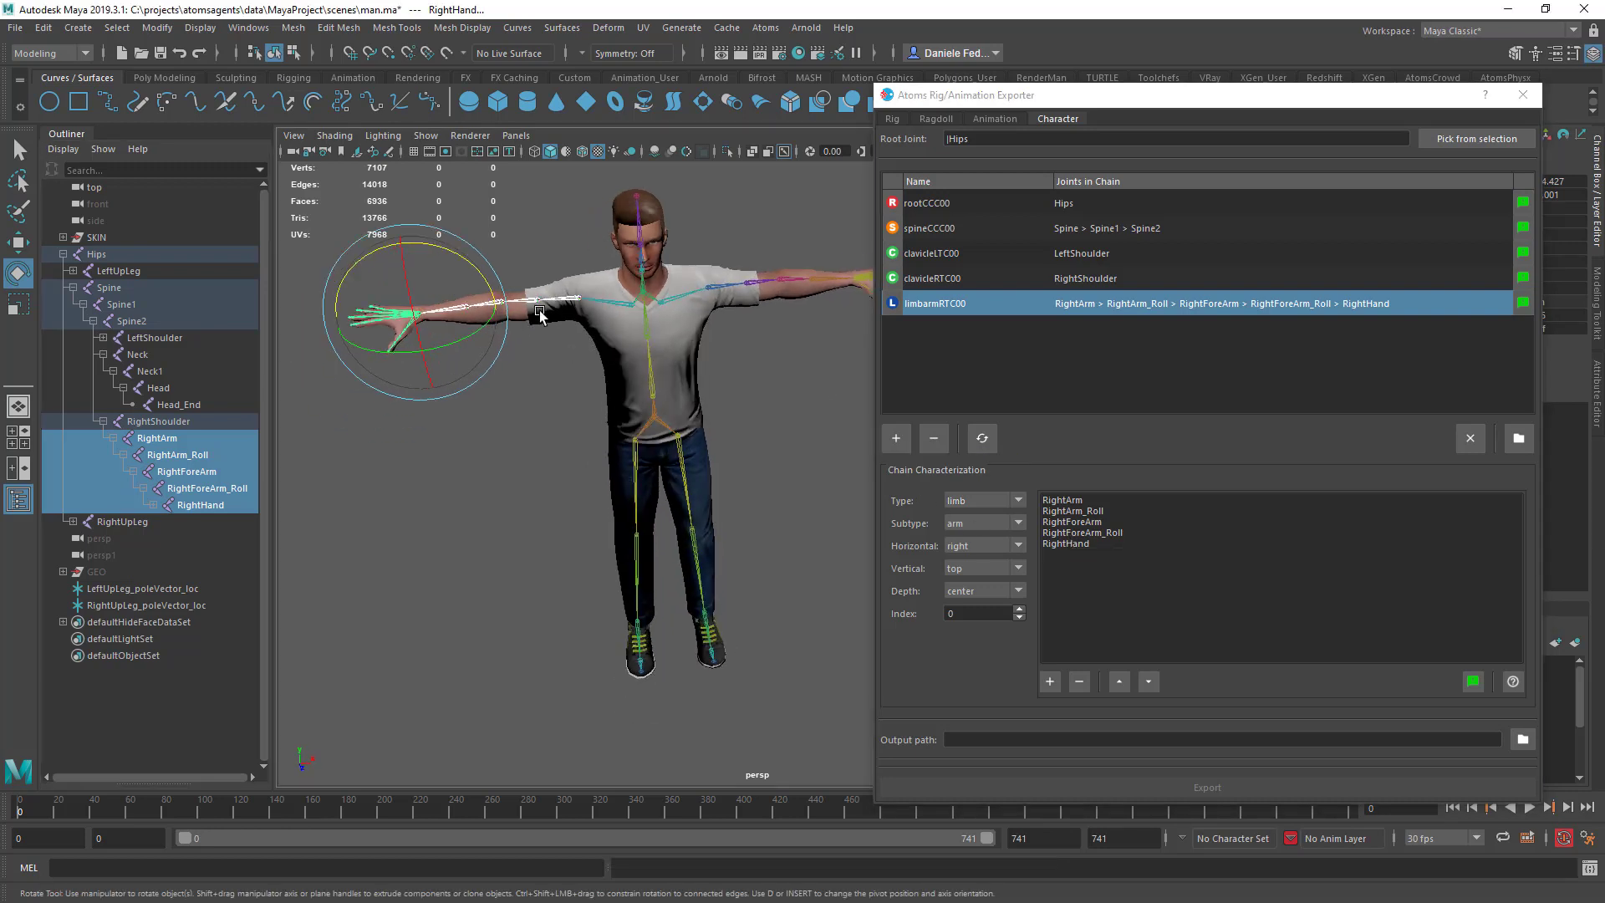
{"action": "left_click", "coordinate": [1075, 532]}
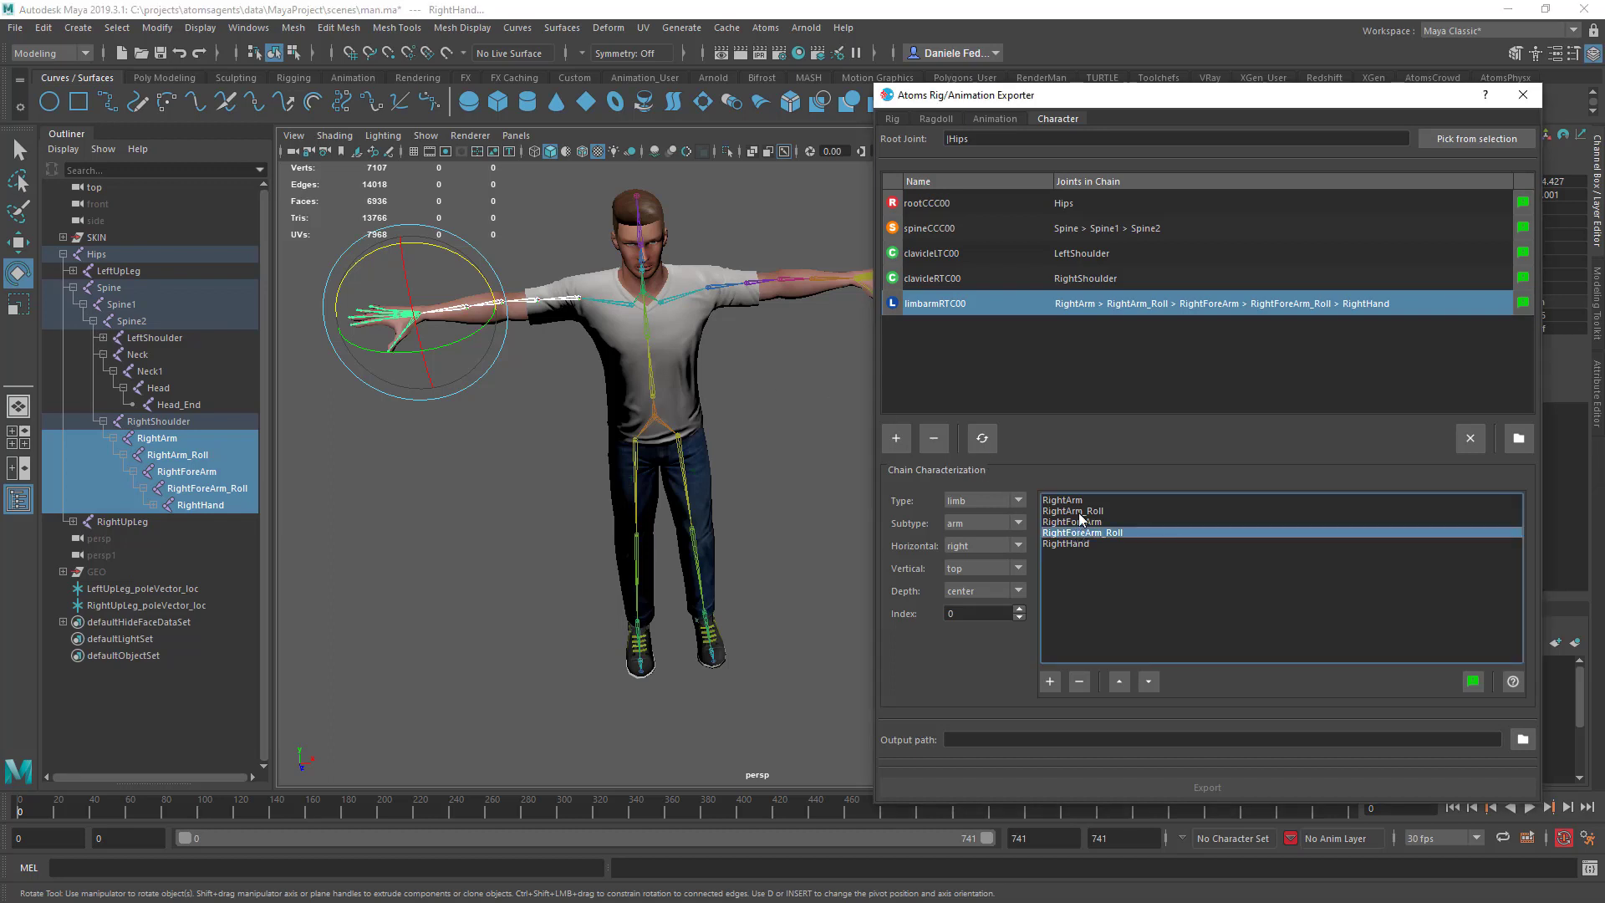
{"action": "left_click", "coordinate": [1078, 511], "text": "ctrl"}
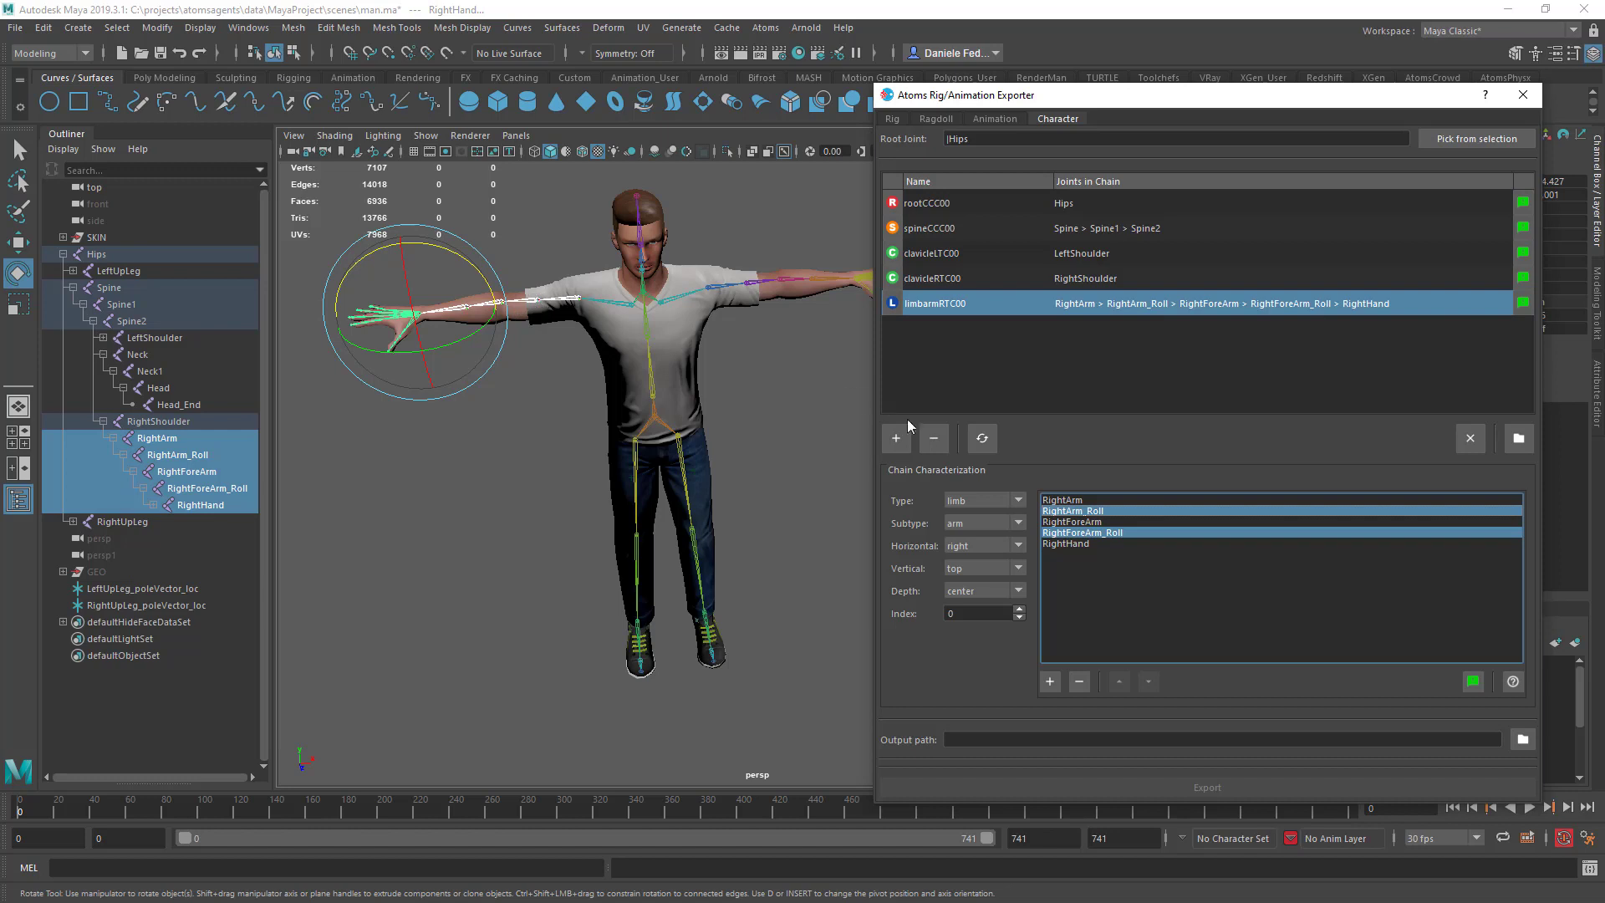
{"action": "left_click", "coordinate": [1081, 685]}
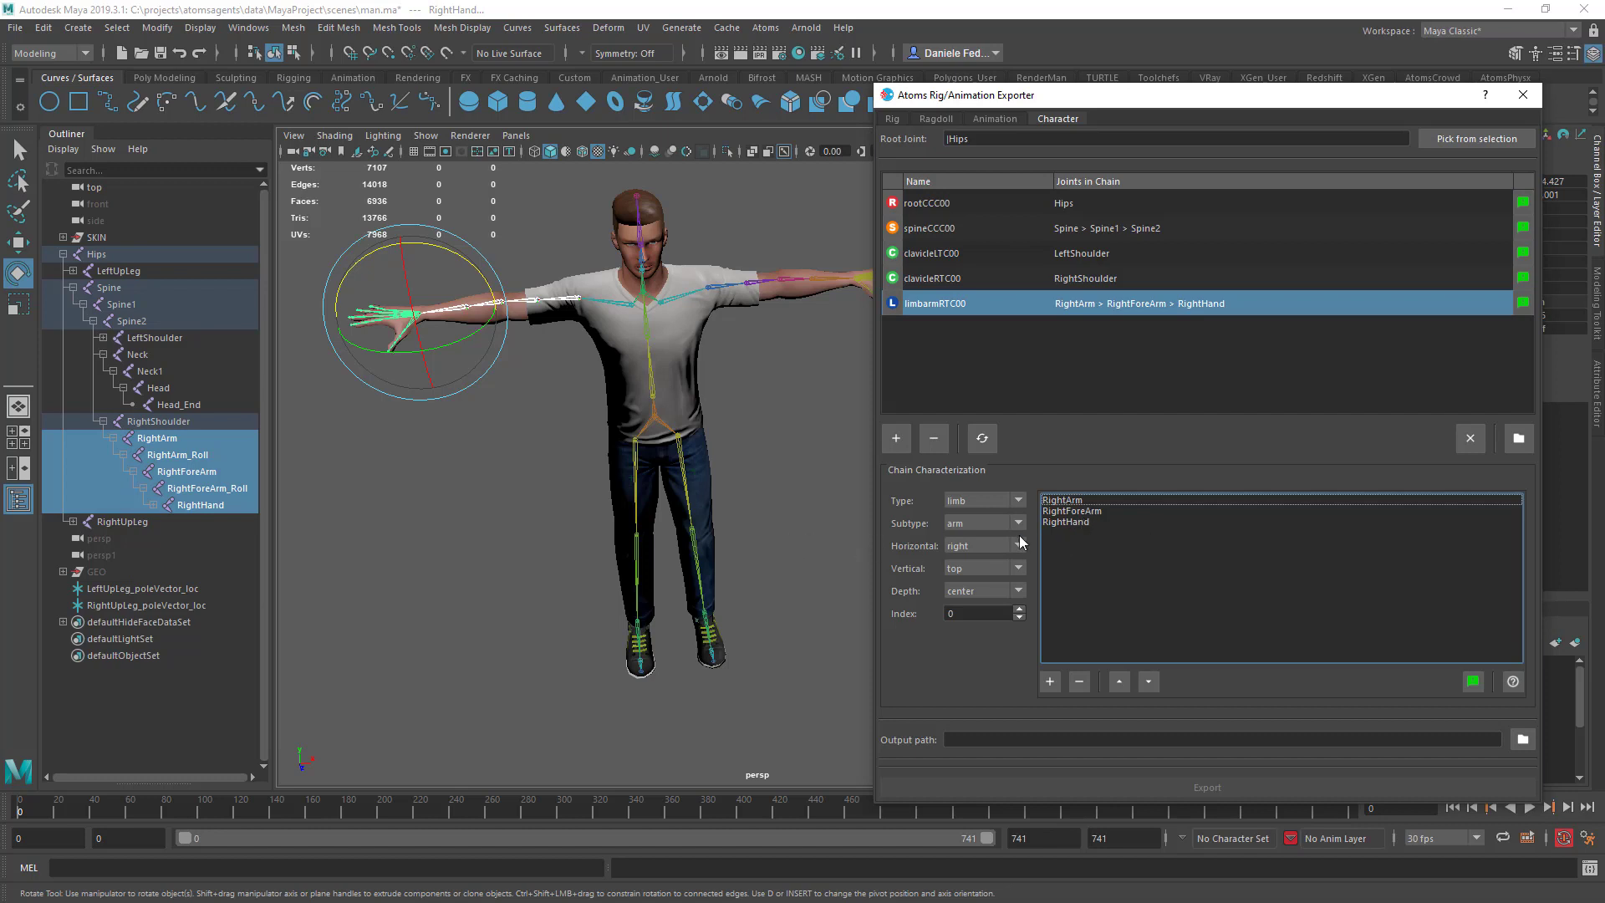
{"action": "left_click", "coordinate": [1523, 282]}
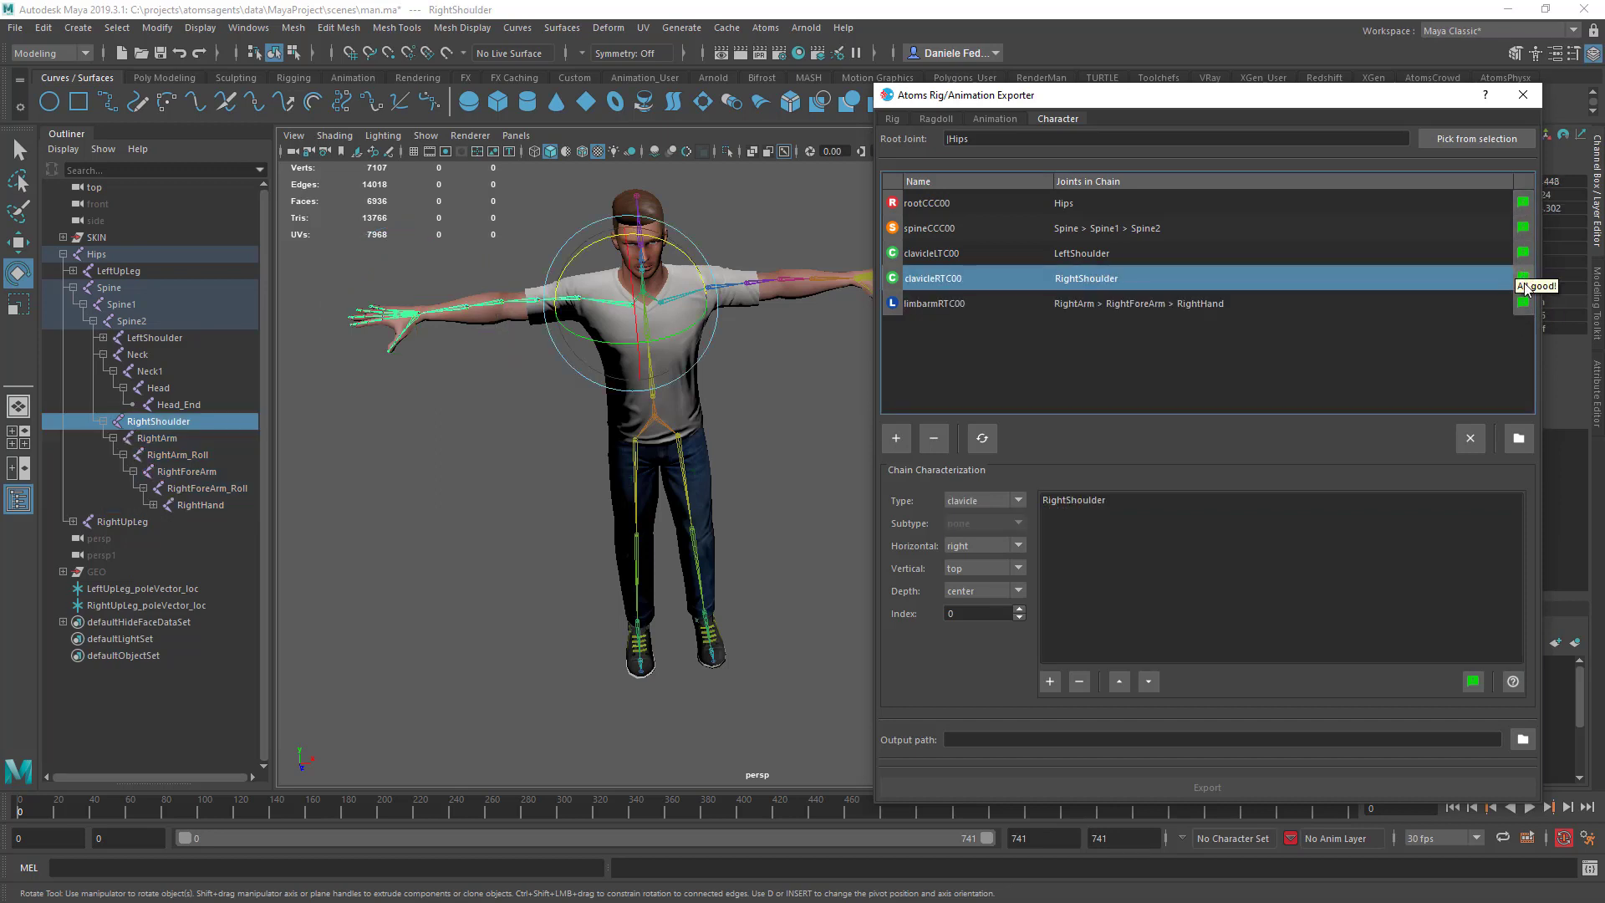
{"action": "left_click", "coordinate": [1523, 303]}
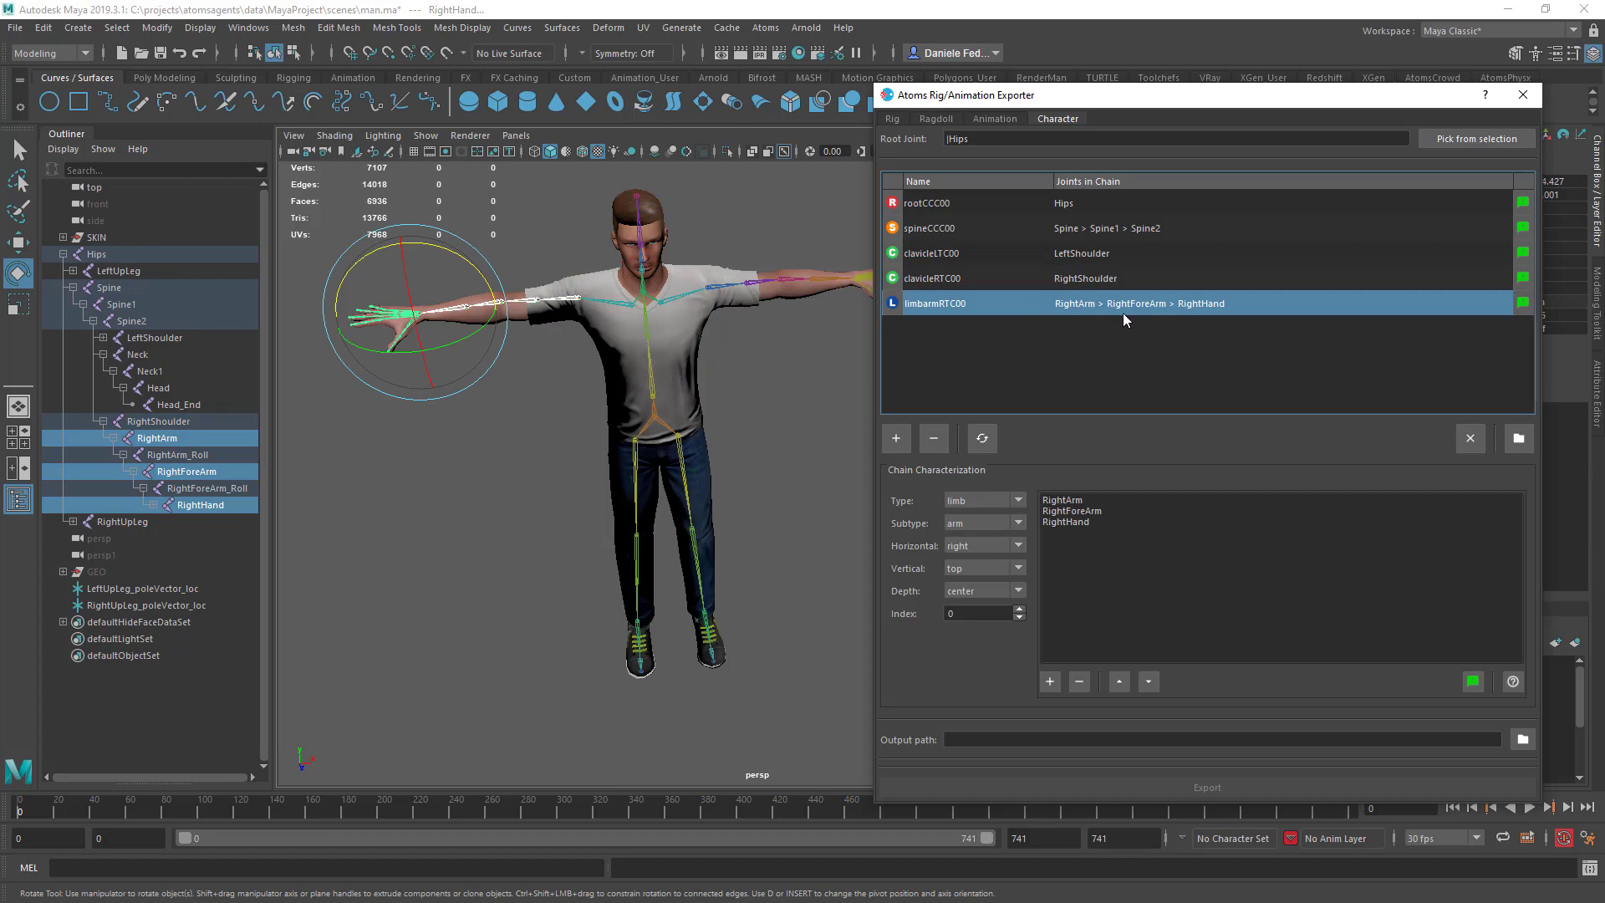
Move RightHand above RightForeArm in the right arm chain and check the chain's validity status.
{"action": "left_click", "coordinate": [1086, 520]}
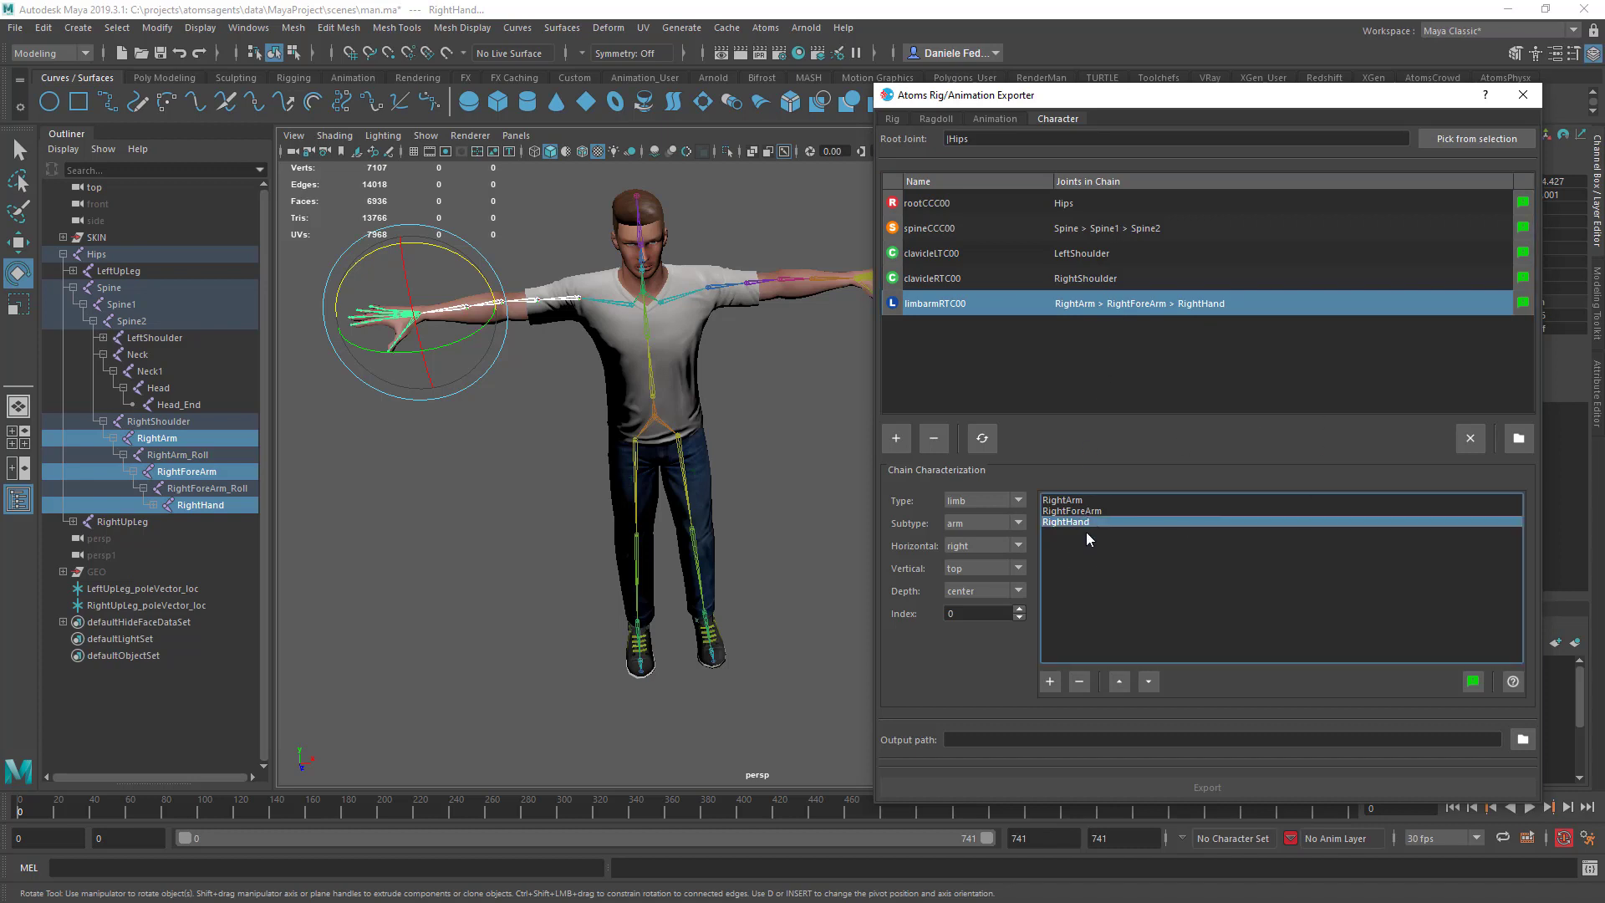
{"action": "left_click", "coordinate": [1120, 681]}
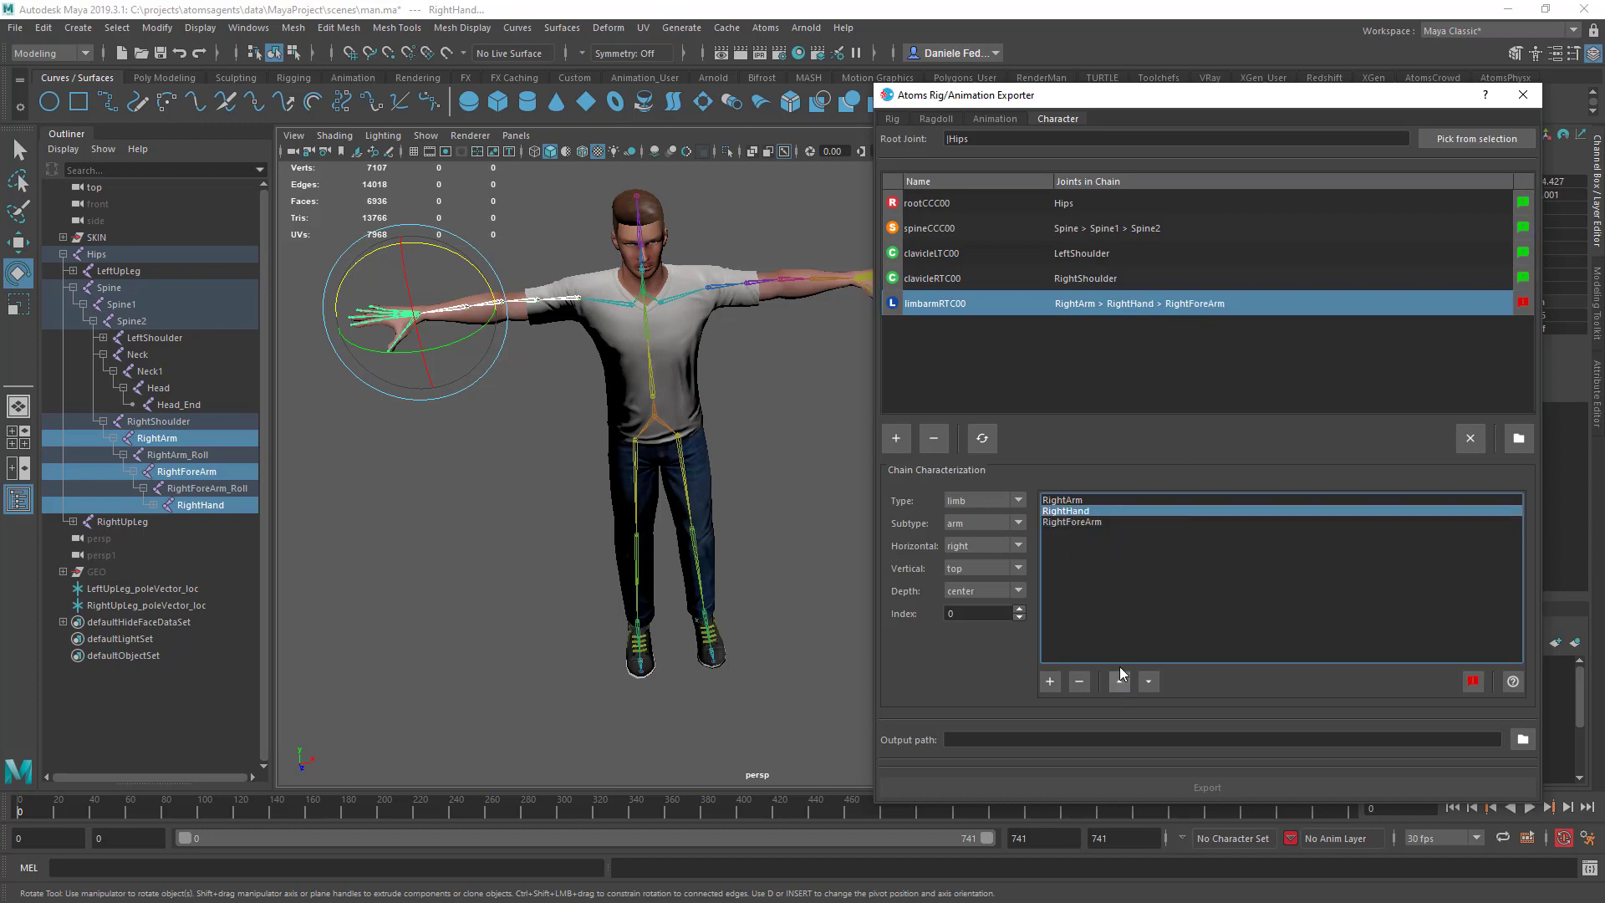
{"action": "left_click", "coordinate": [1520, 304]}
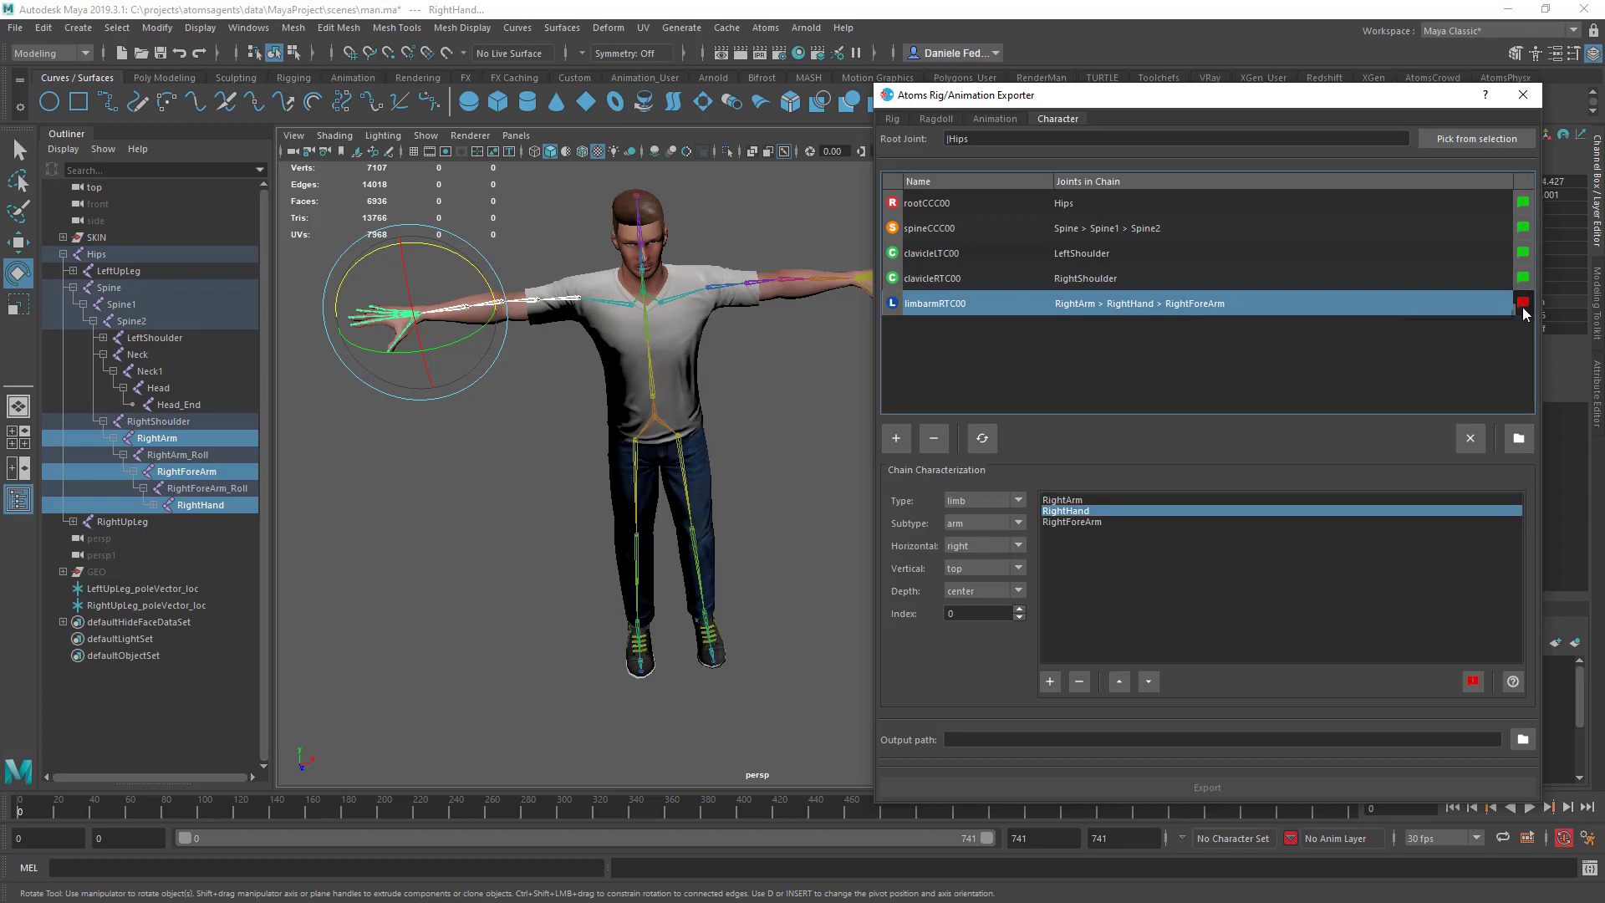
{"action": "mouse_move", "coordinate": [1524, 313]}
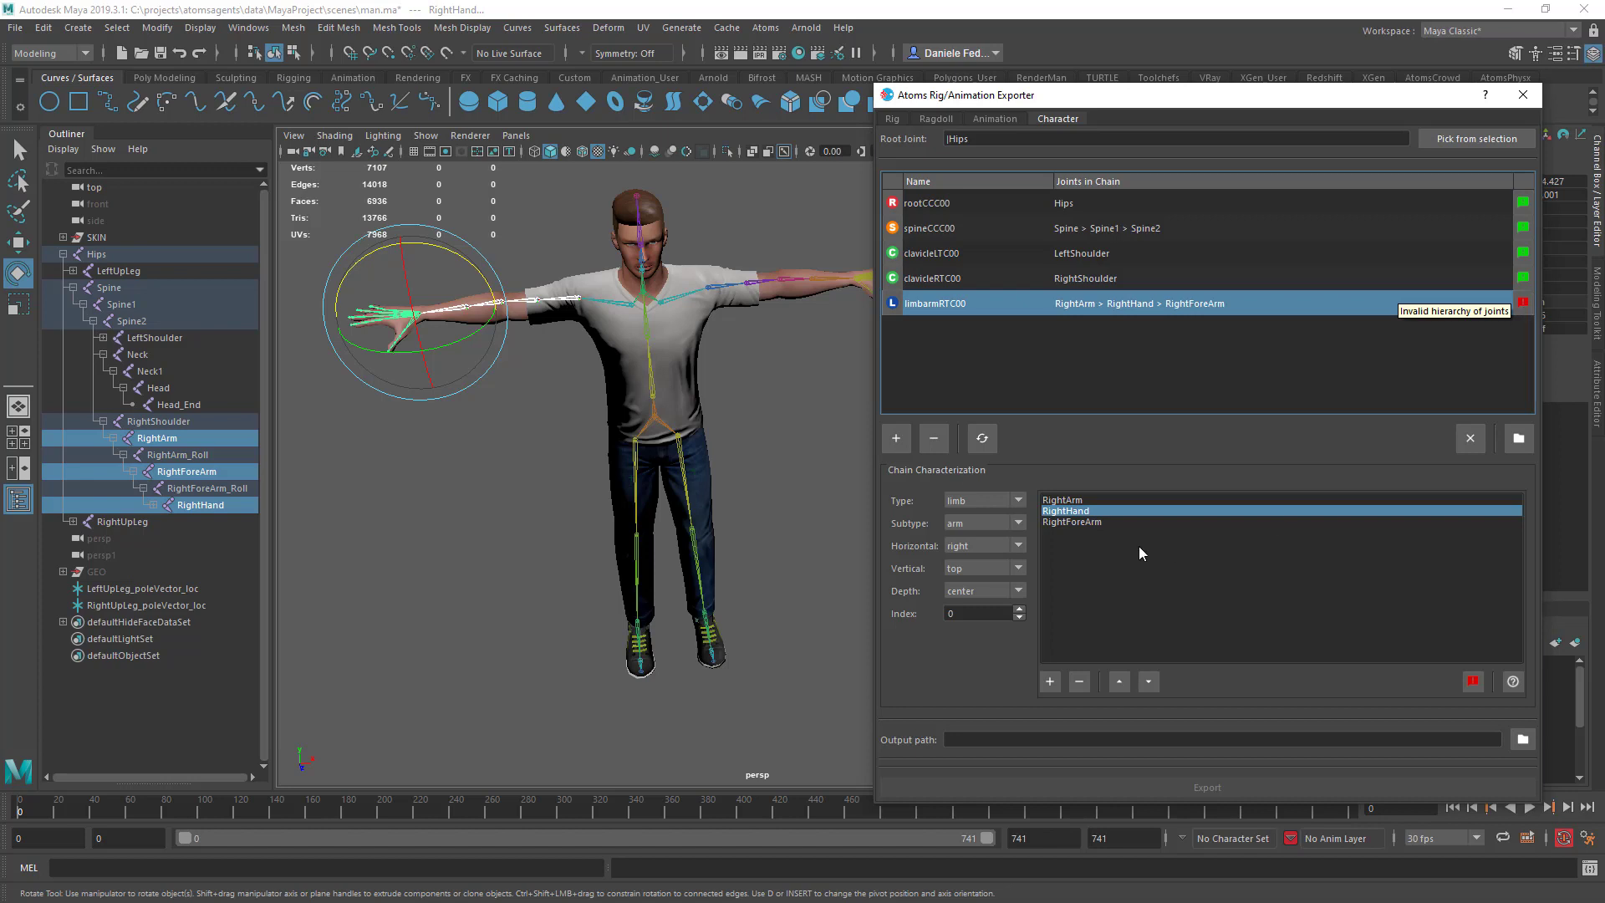
Move RightHand back below RightForeArm in the right arm chain's joint order.
{"action": "left_click", "coordinate": [1088, 511]}
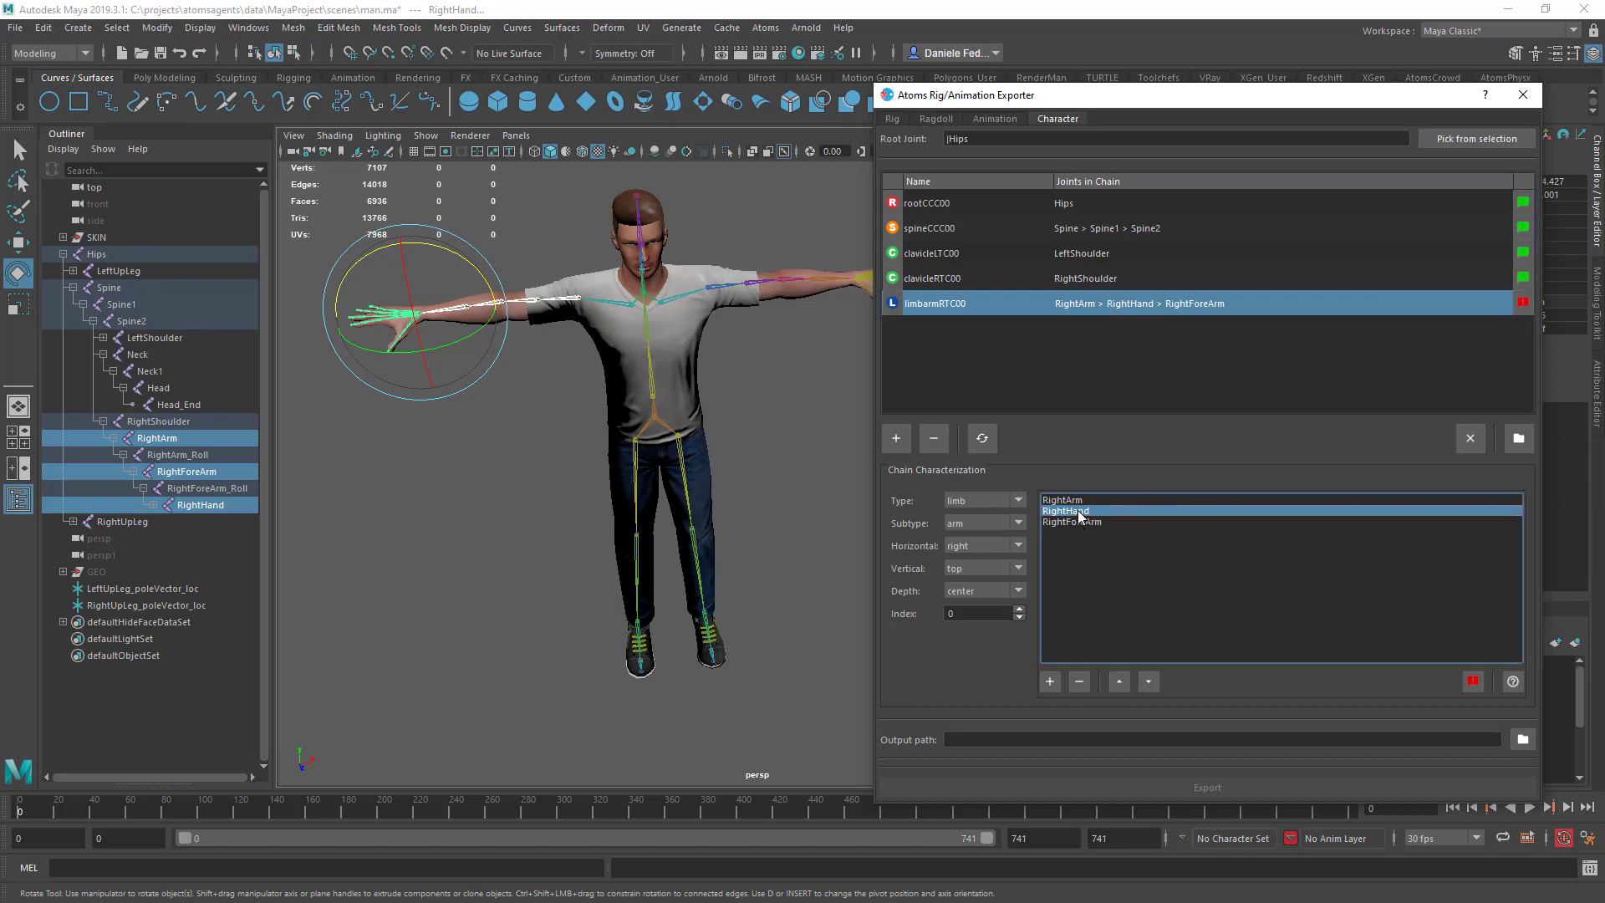
{"action": "left_click", "coordinate": [1148, 681]}
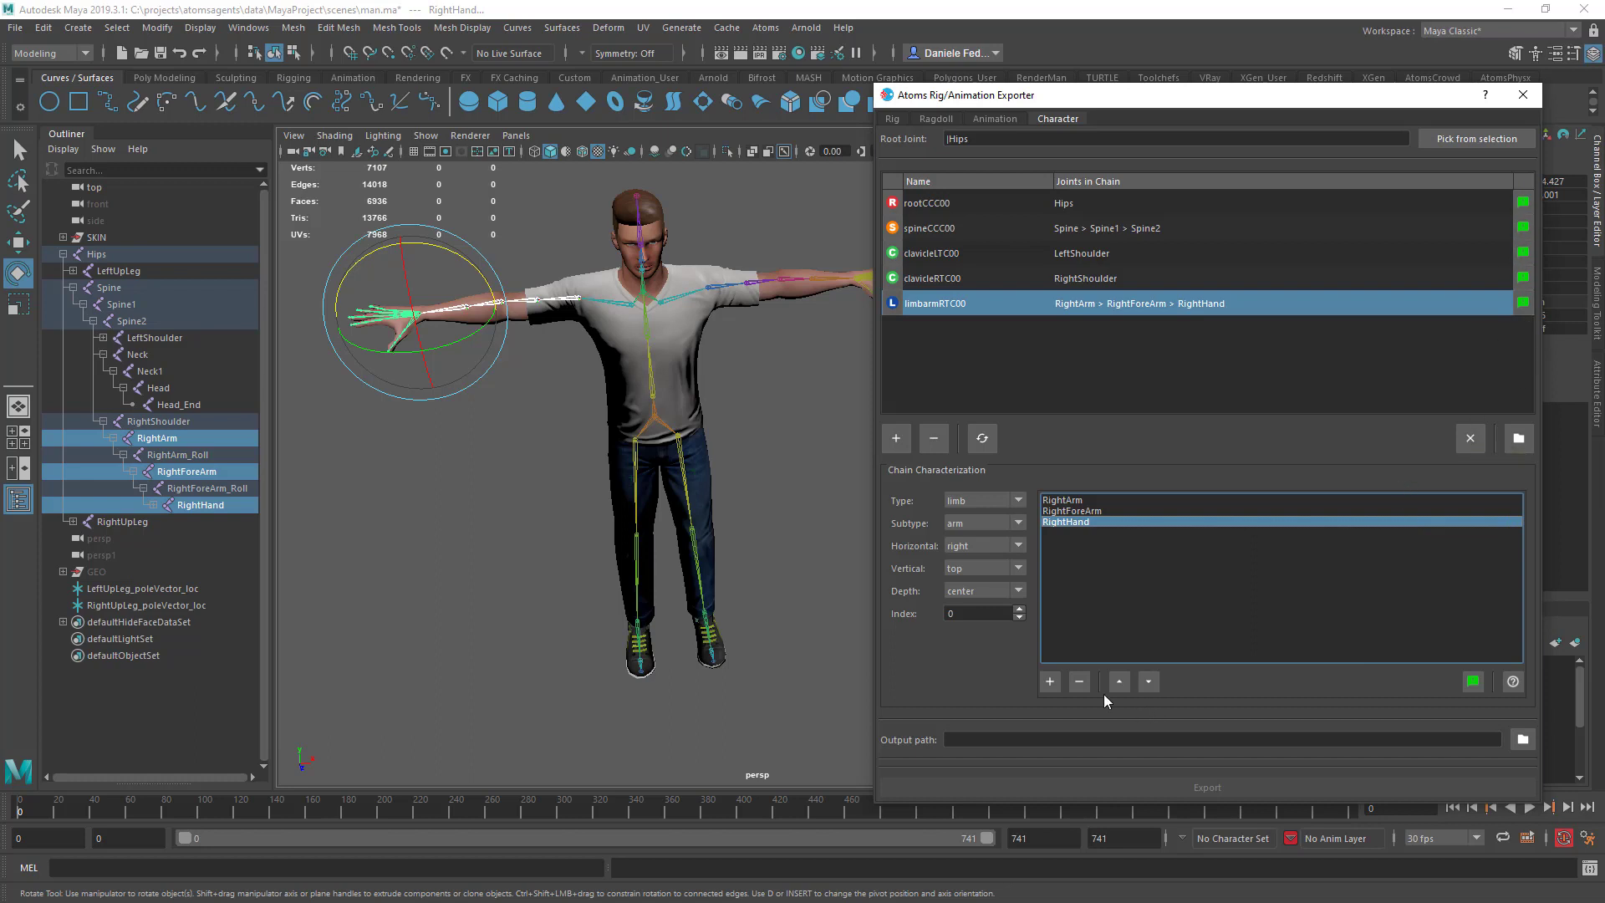
{"action": "left_click", "coordinate": [1084, 562]}
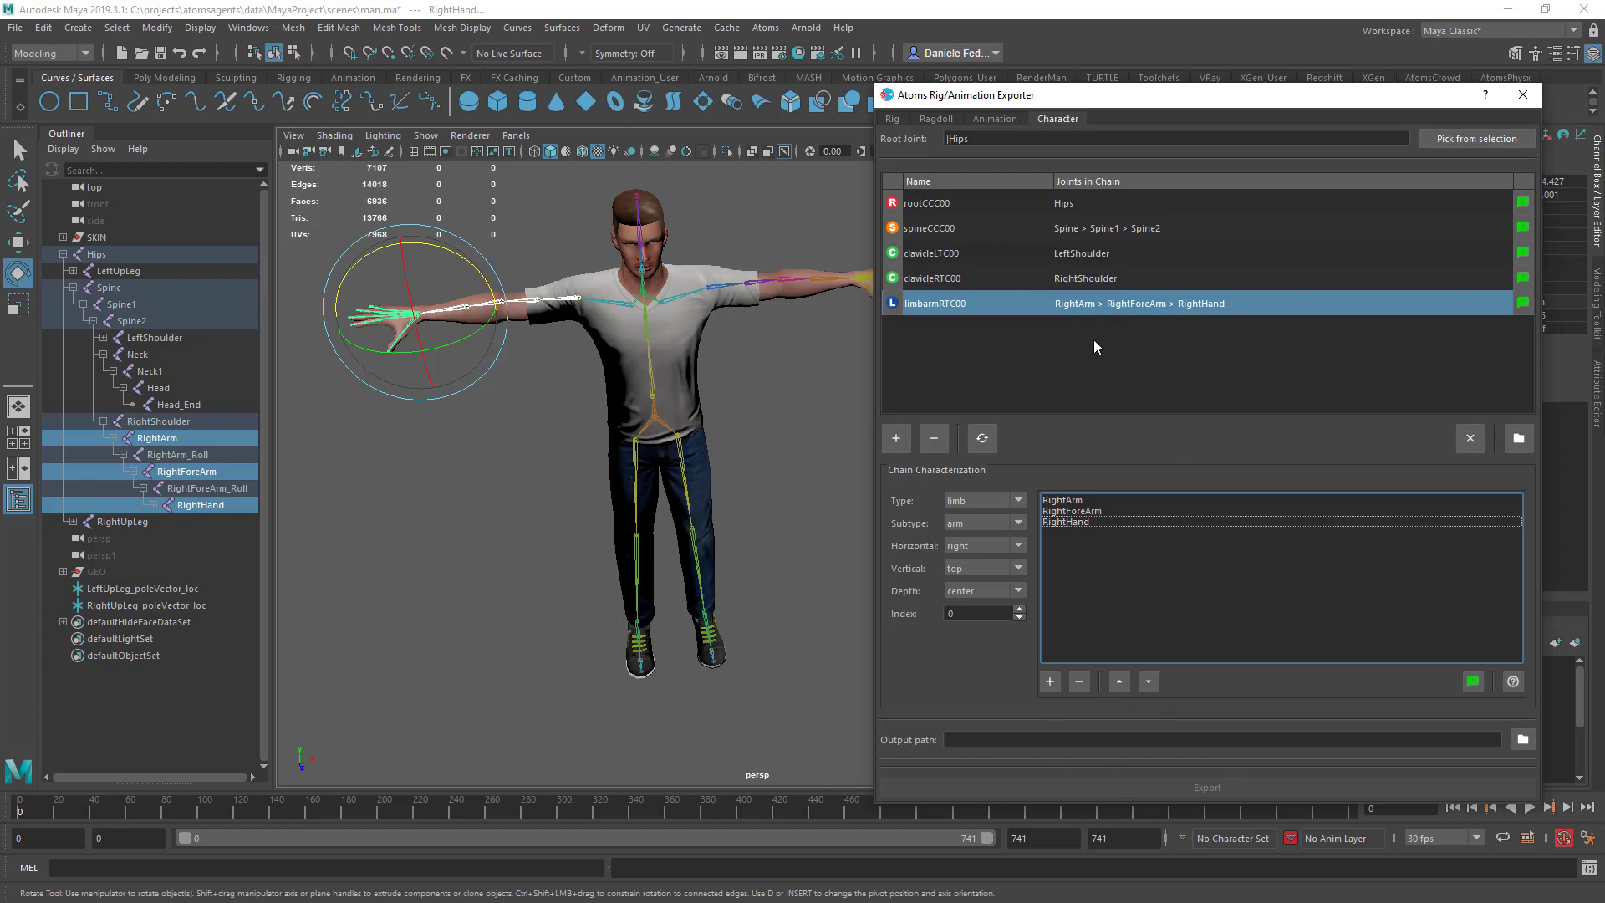
Load the existing character file man.atomscharacter from the retargeting_docs folder.
{"action": "left_click", "coordinate": [1519, 438]}
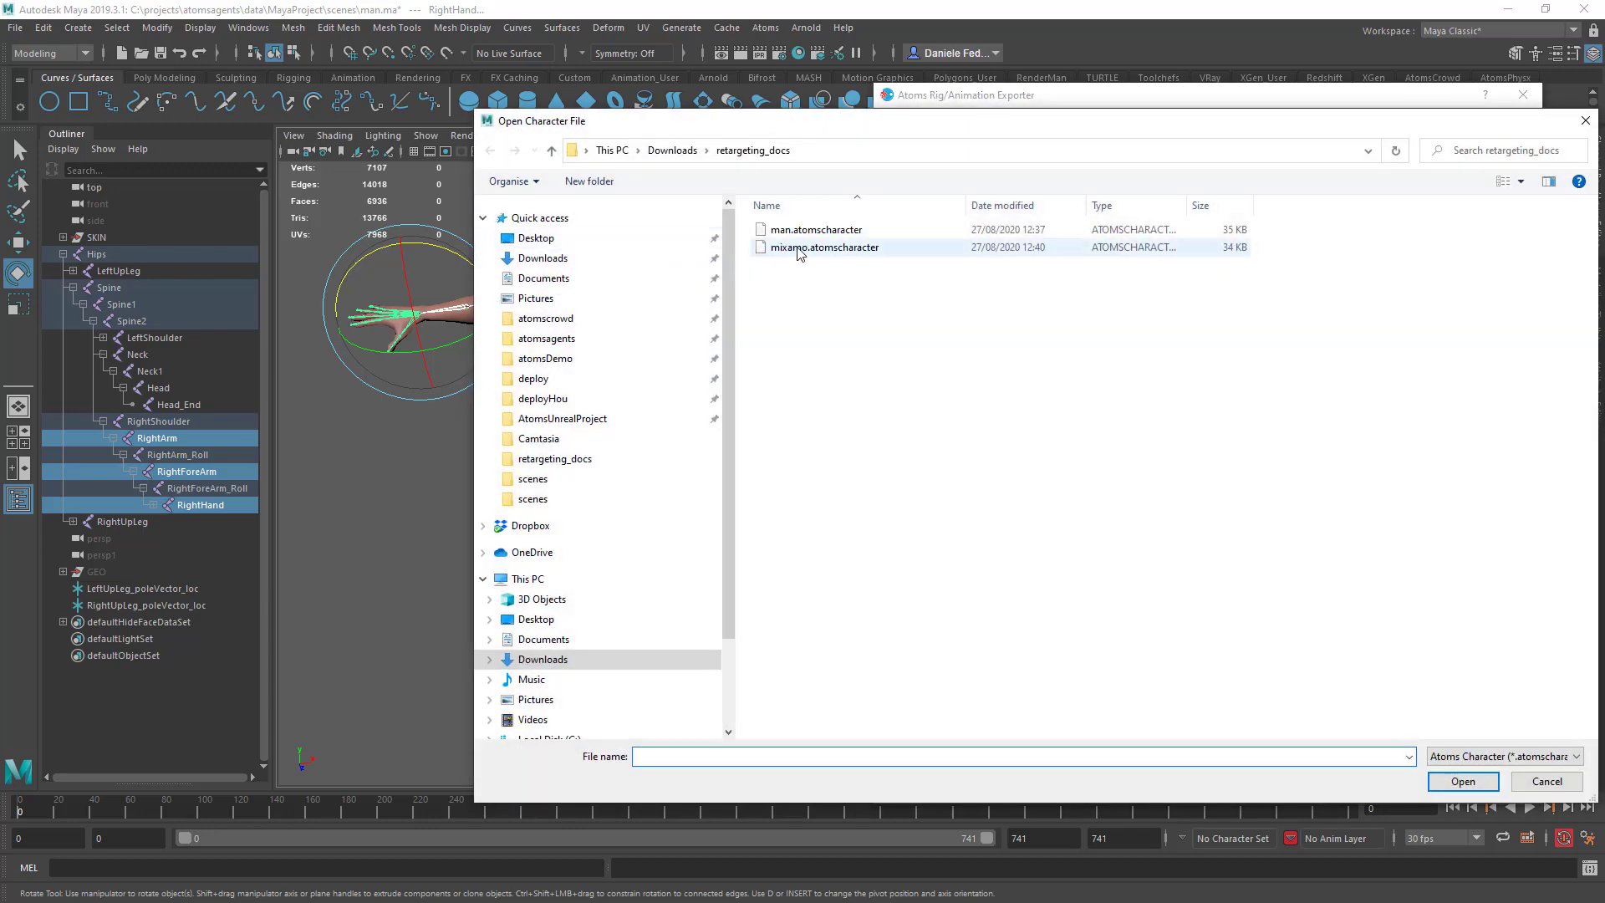
{"action": "double_click", "coordinate": [809, 235]}
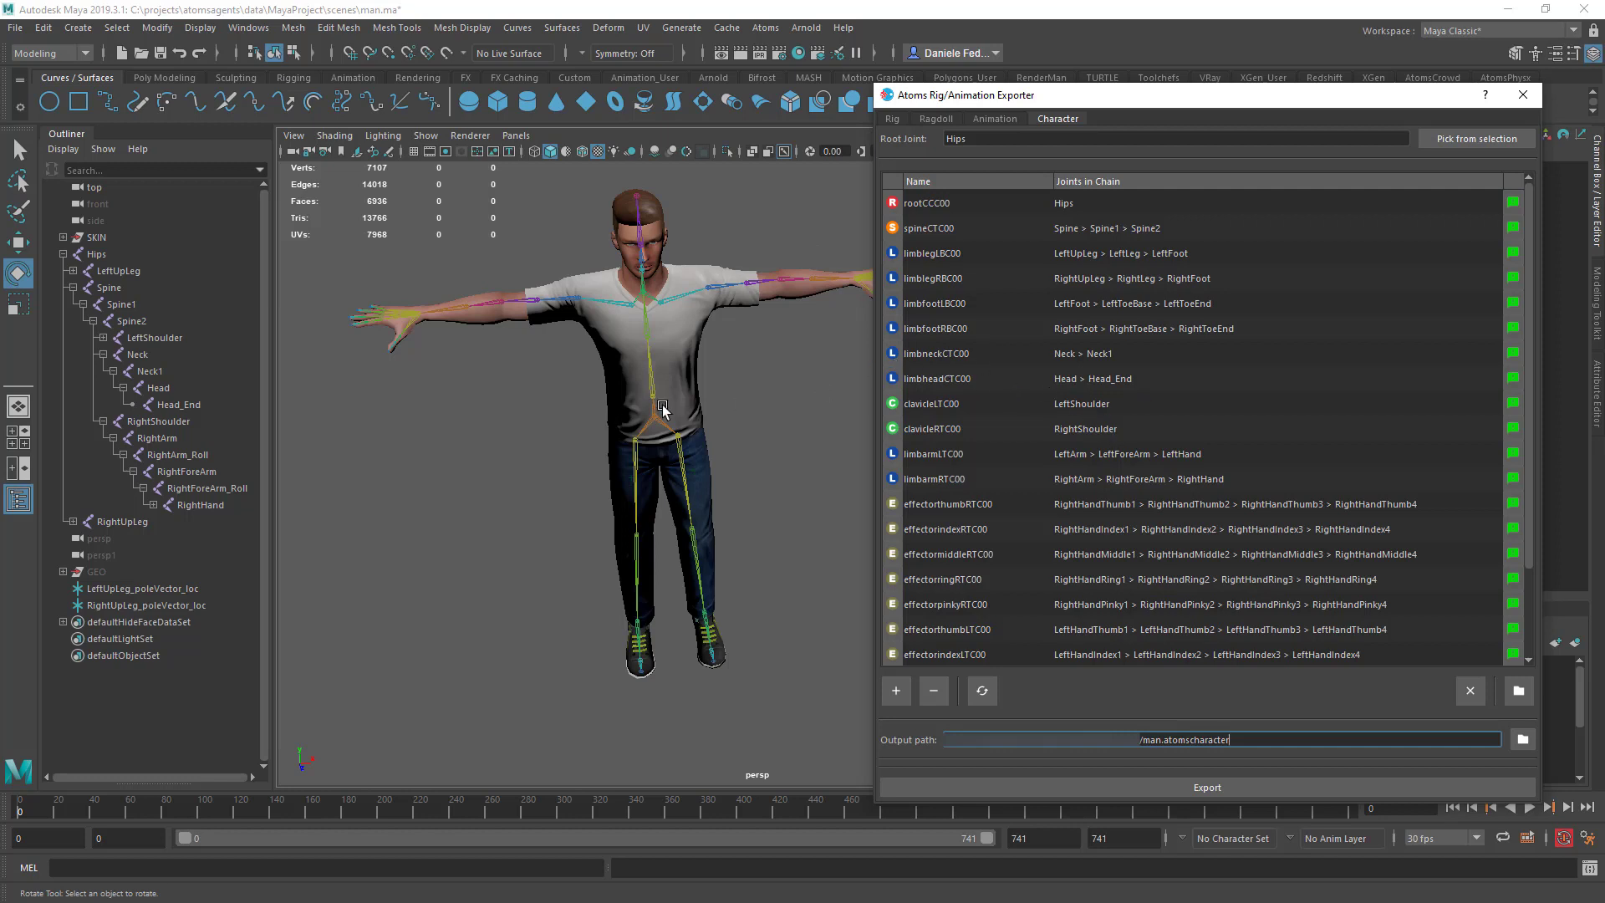
{"action": "right_click_drag", "start_coordinate": [666, 387], "coordinate": [633, 389], "text": "alt"}
{"action": "middle_click_drag", "start_coordinate": [632, 389], "coordinate": [574, 393], "text": "alt"}
{"action": "left_click_drag", "start_coordinate": [574, 393], "coordinate": [606, 385], "text": "alt"}
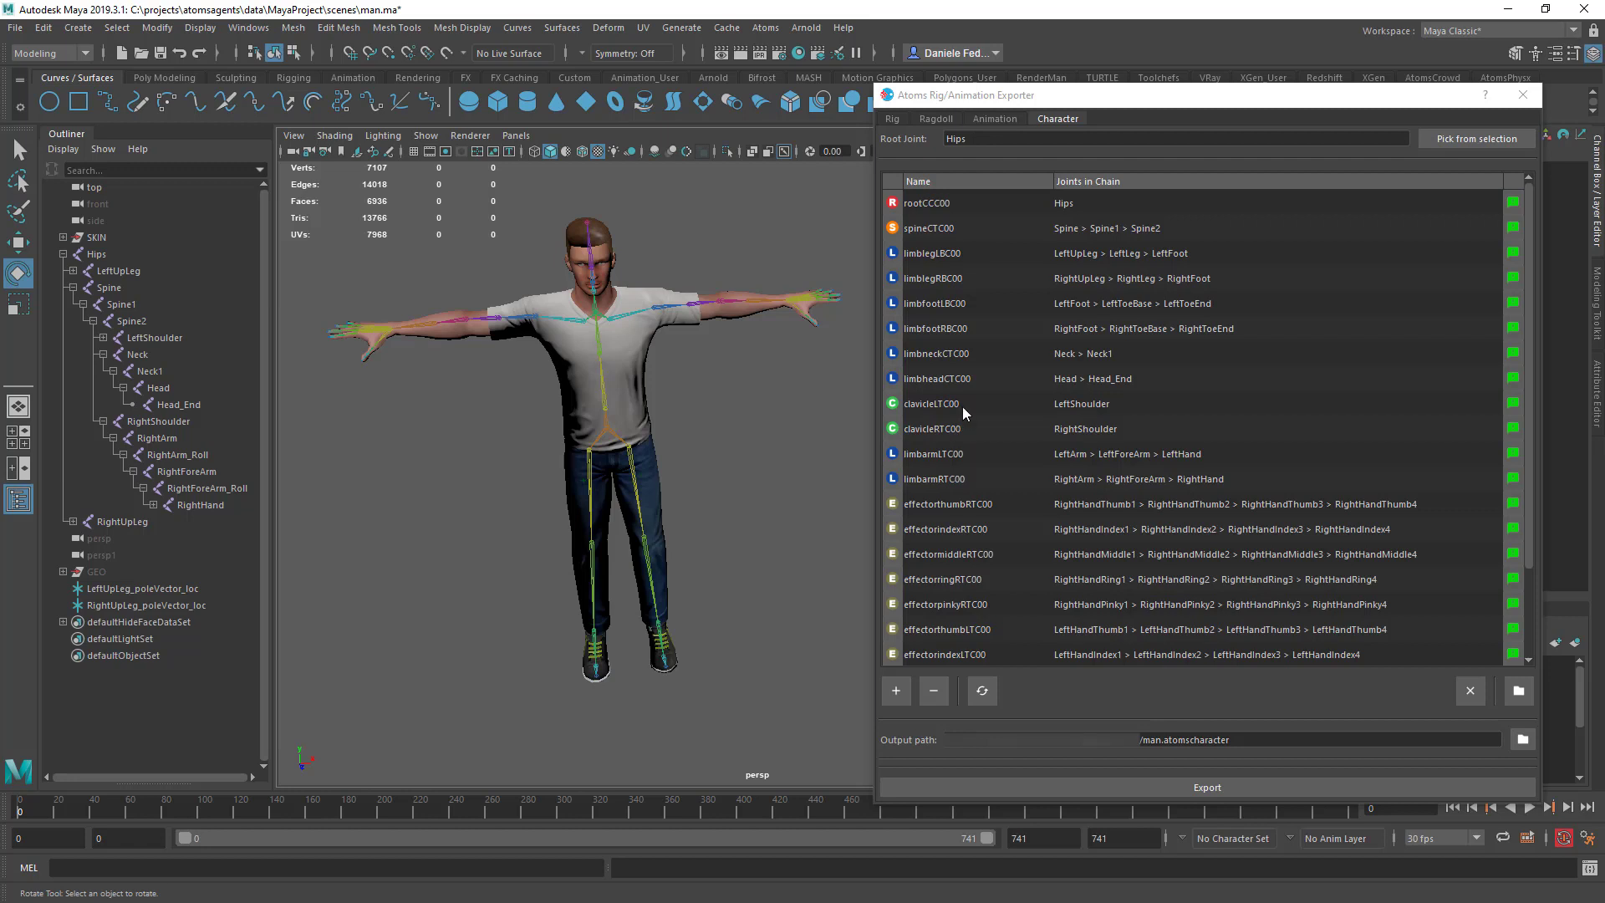
Examine the joints and characterization of the left and right leg chains and the left and right foot chains.
{"action": "left_click", "coordinate": [932, 253]}
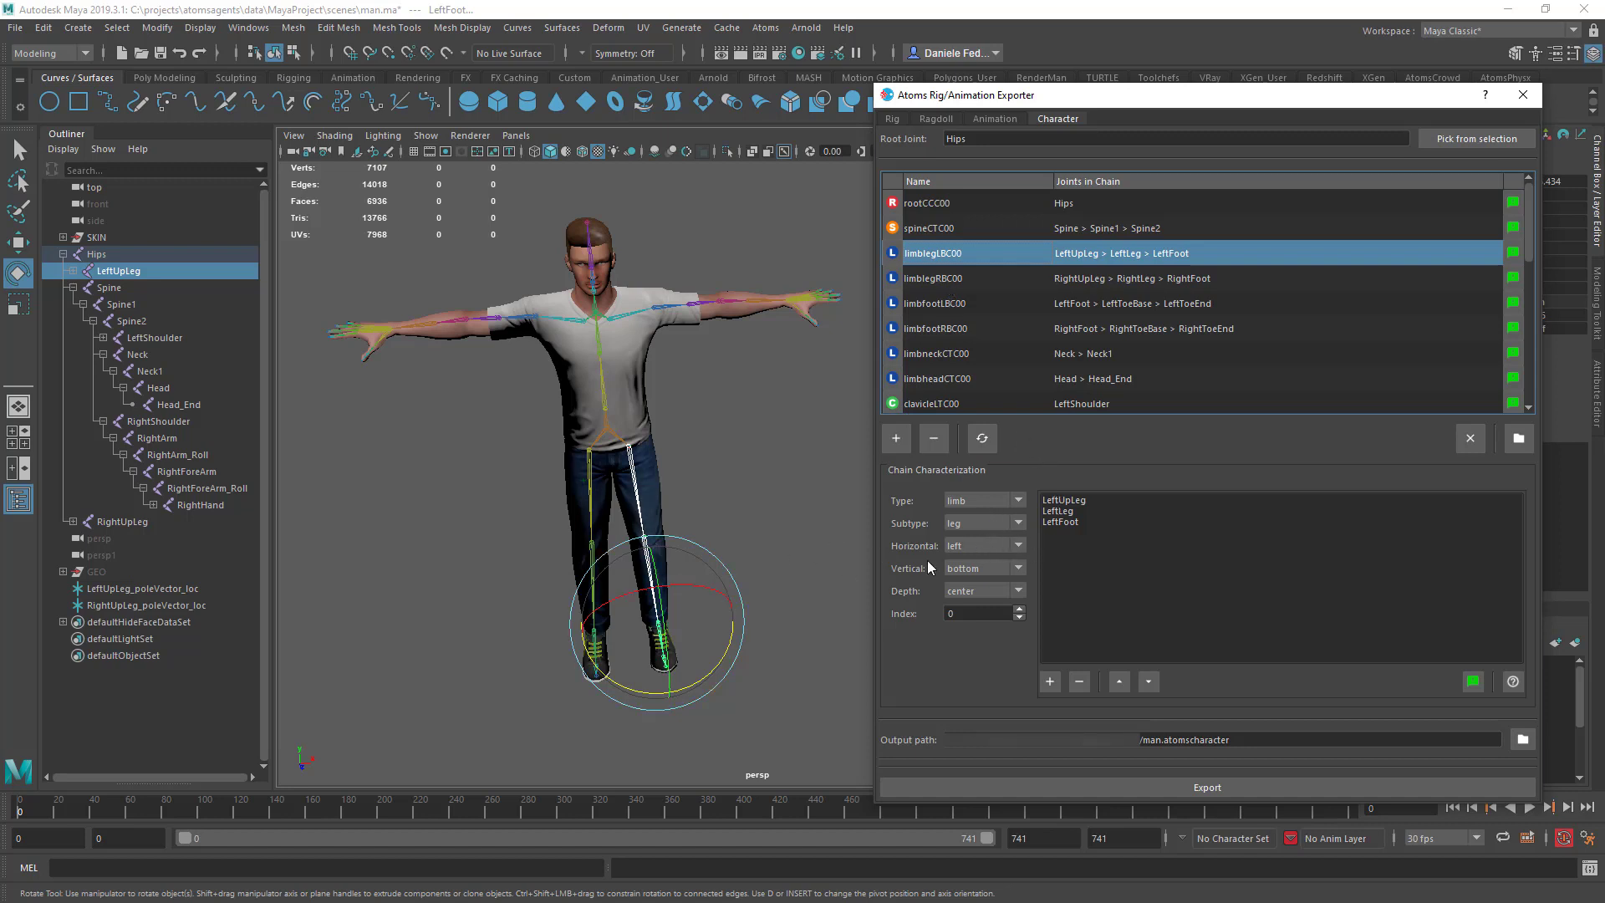
{"action": "left_click", "coordinate": [943, 280]}
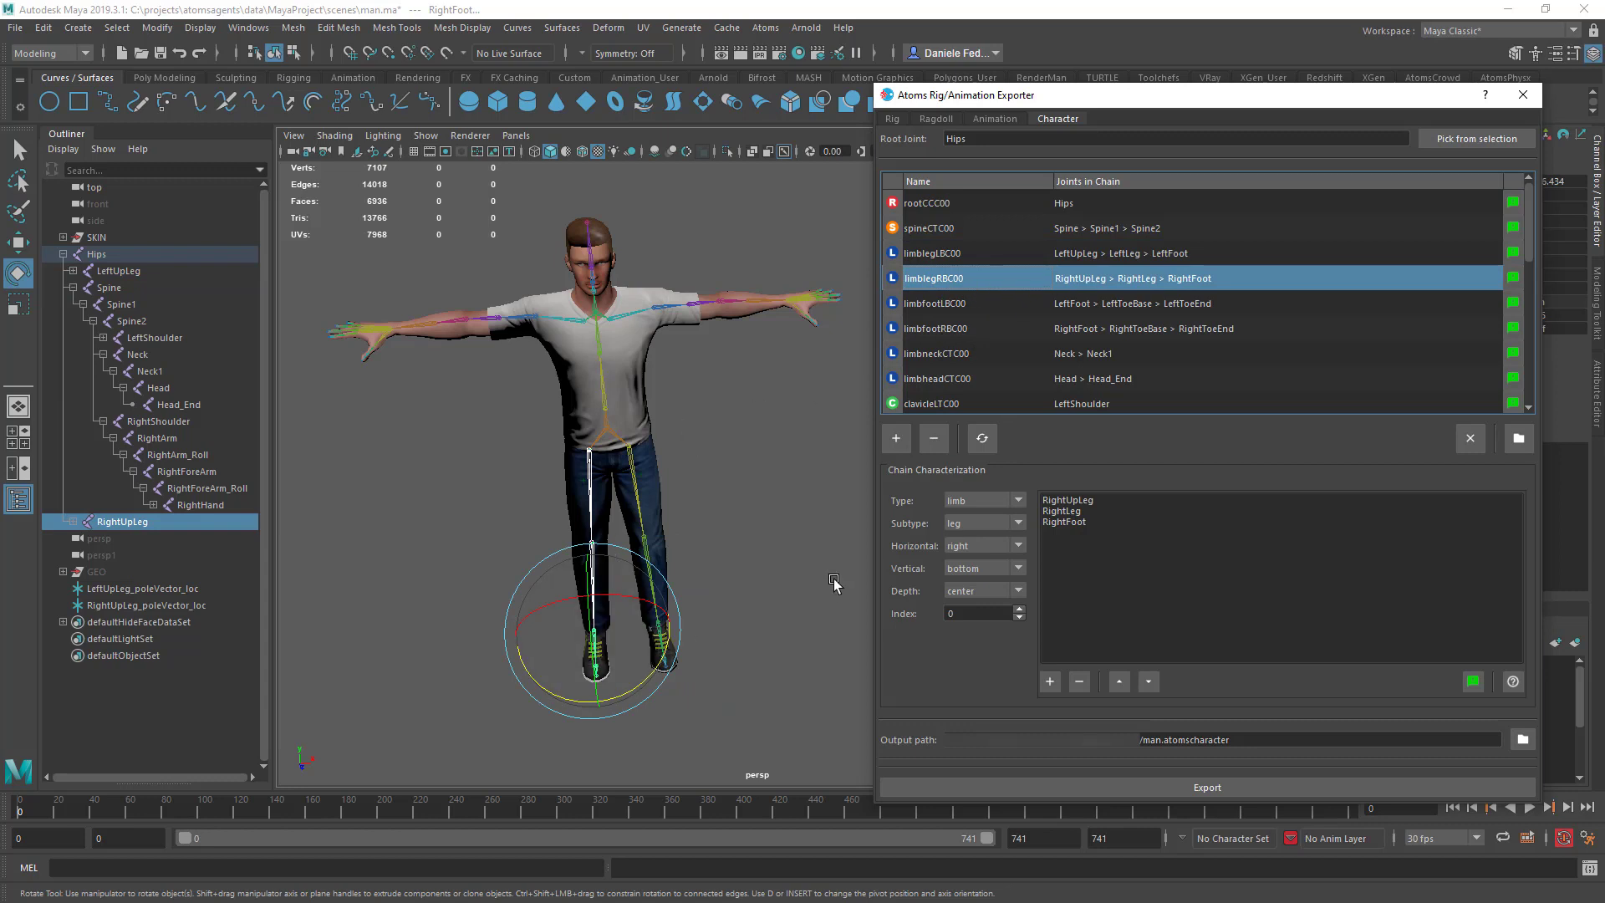
{"action": "left_click", "coordinate": [1001, 304]}
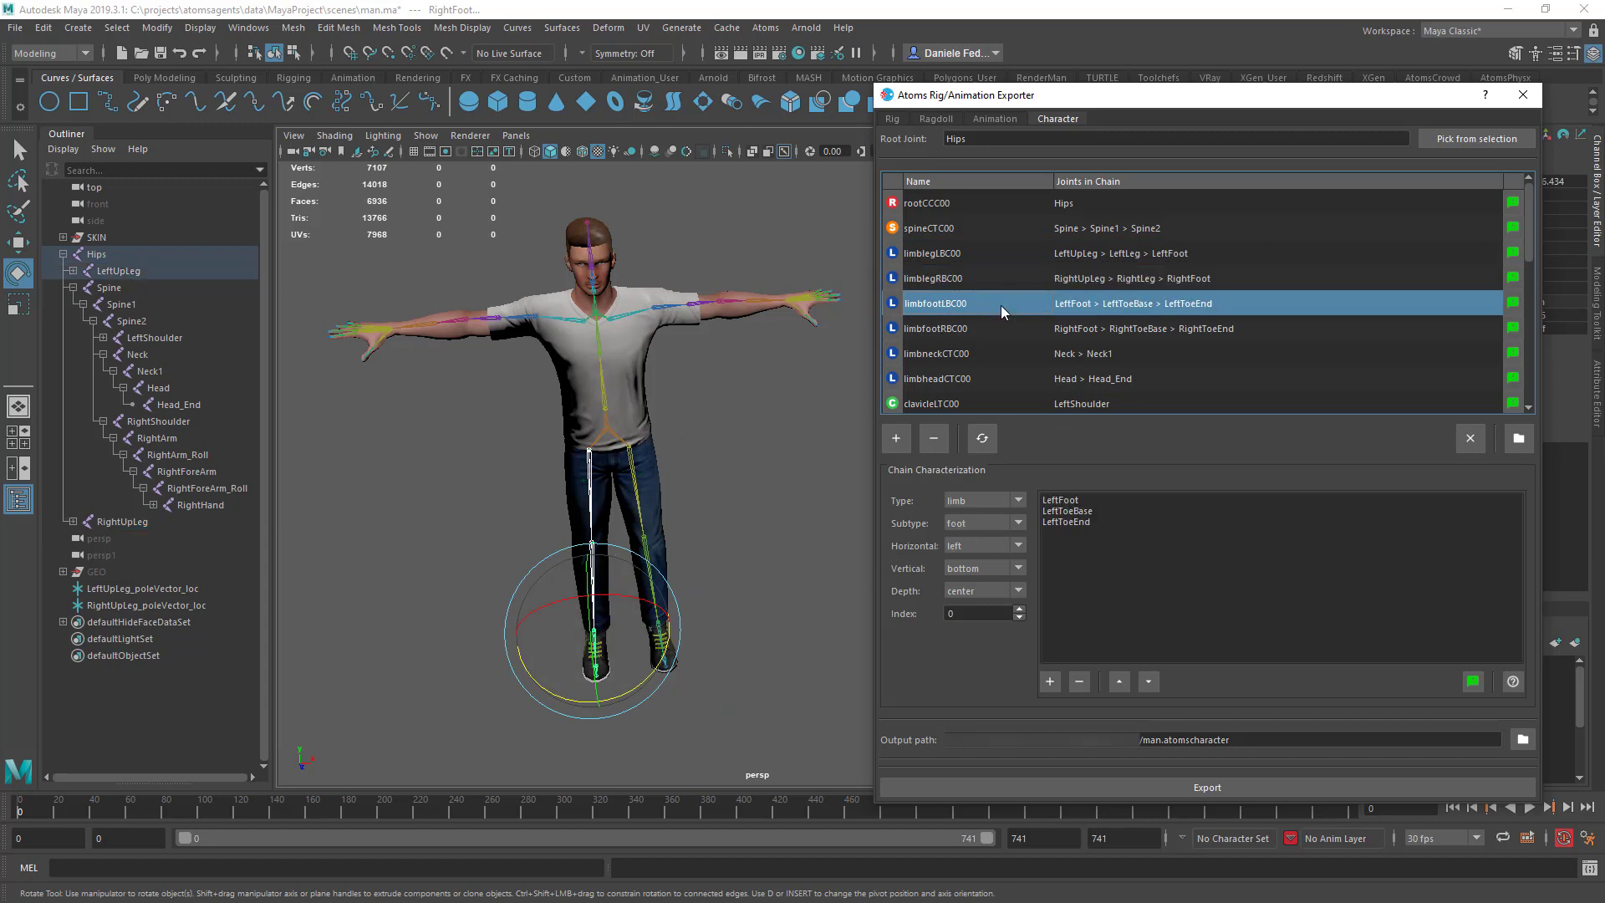
{"action": "left_click_drag", "start_coordinate": [582, 605], "coordinate": [664, 642], "text": "alt"}
{"action": "middle_click_drag", "start_coordinate": [700, 561], "coordinate": [714, 499], "text": "alt"}
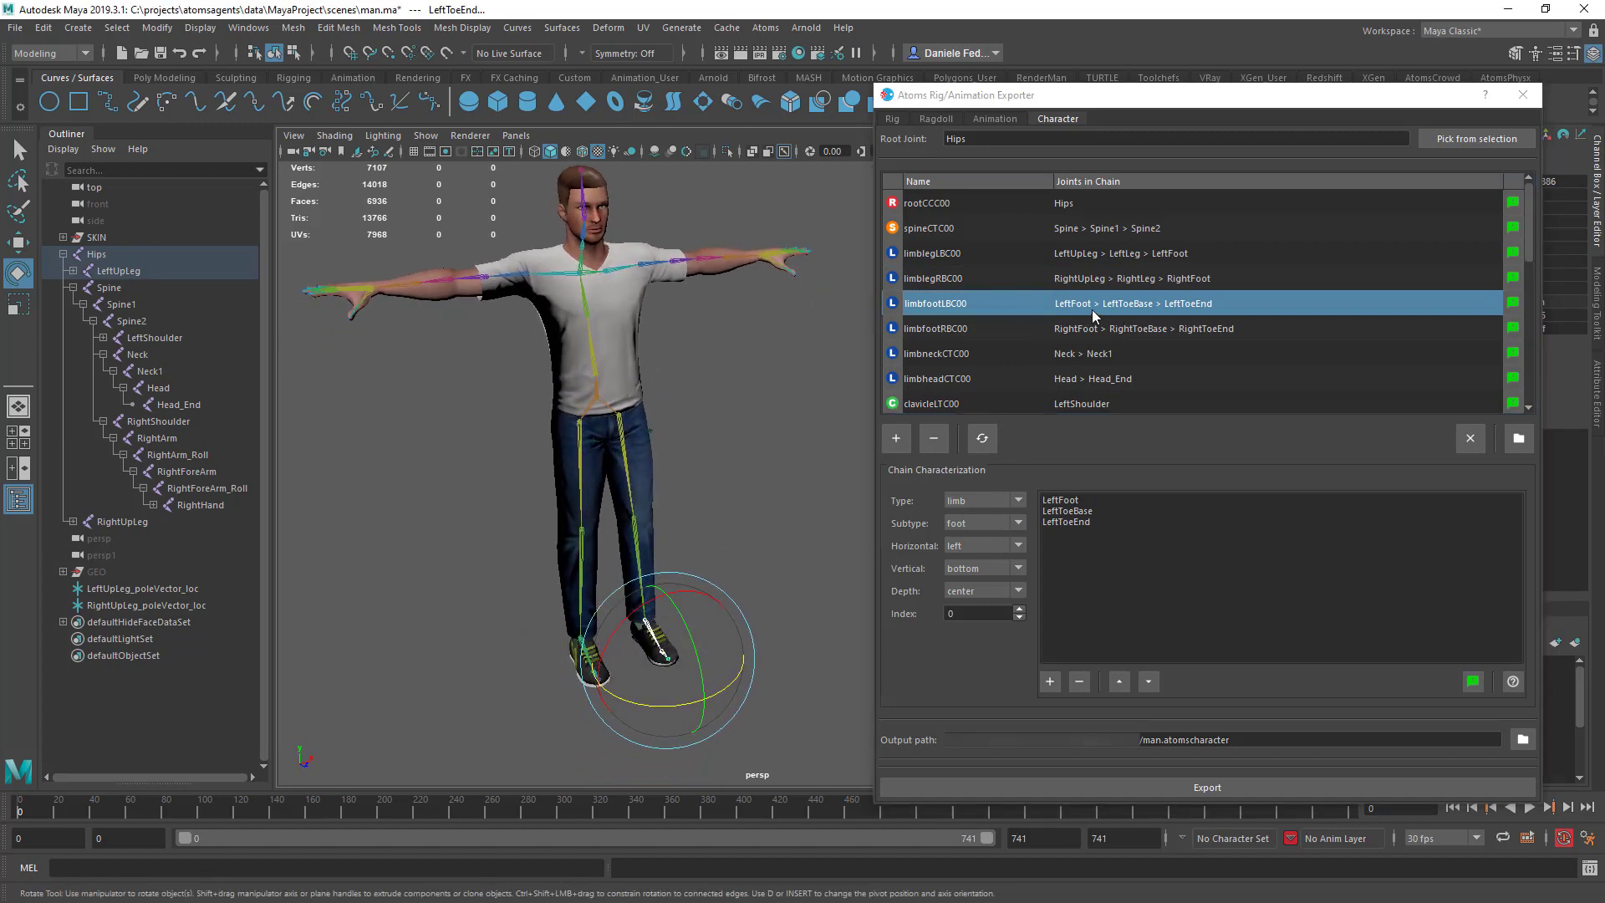
{"action": "left_click", "coordinate": [1150, 329]}
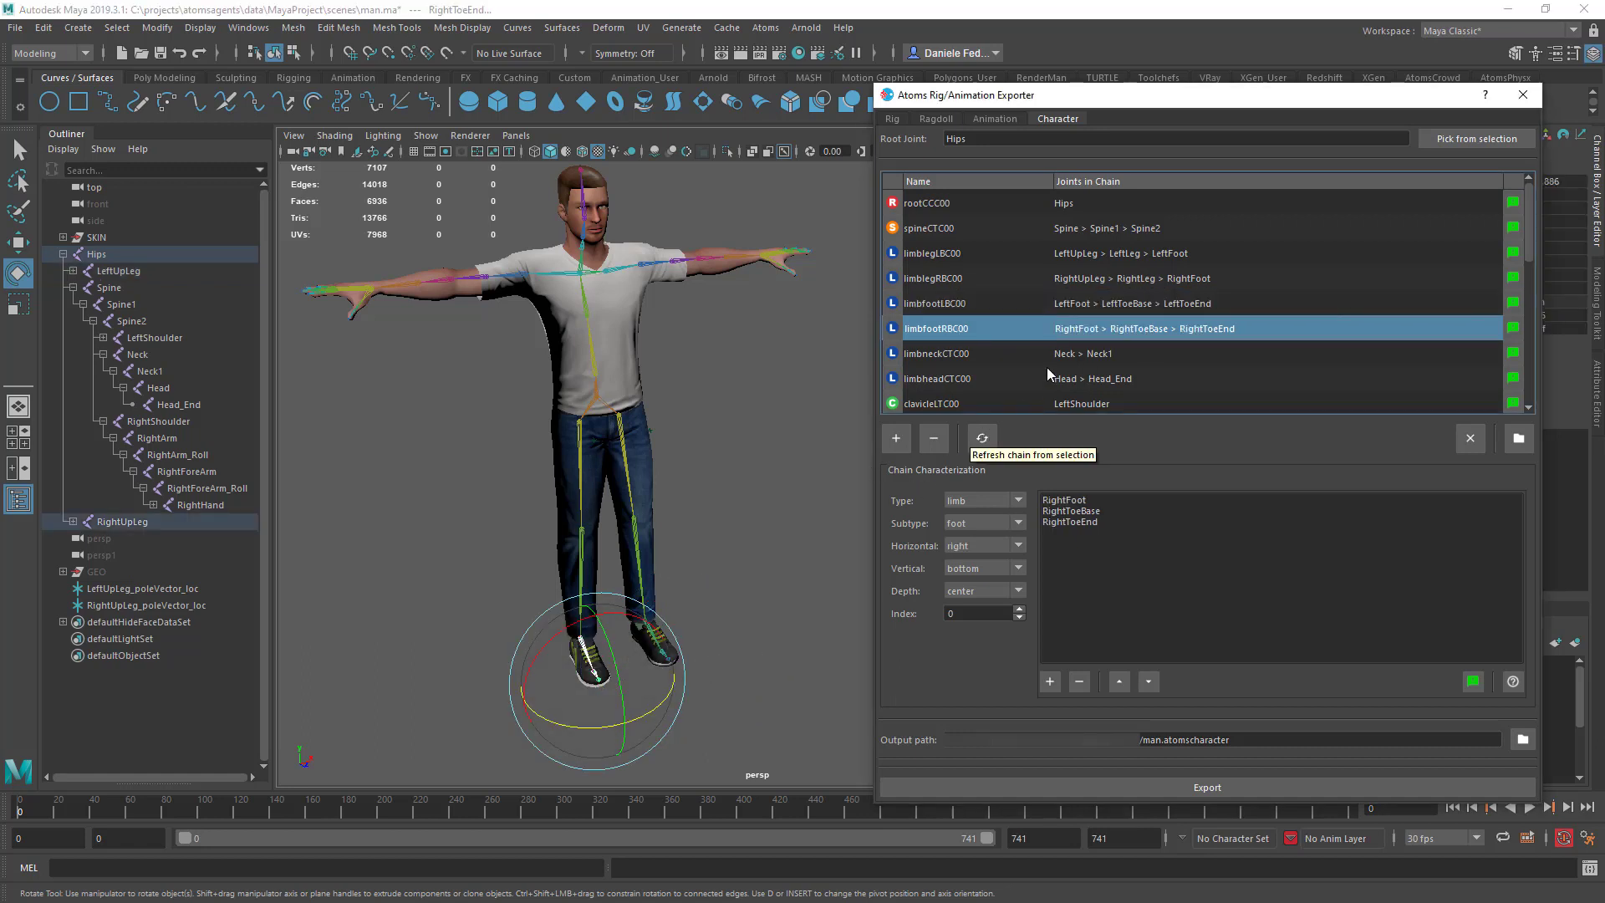
Inspect the neck chain's joints and its type, subtype and position settings against the skeleton.
{"action": "left_click", "coordinate": [1097, 355]}
{"action": "middle_click_drag", "start_coordinate": [725, 312], "coordinate": [732, 369], "text": "alt"}
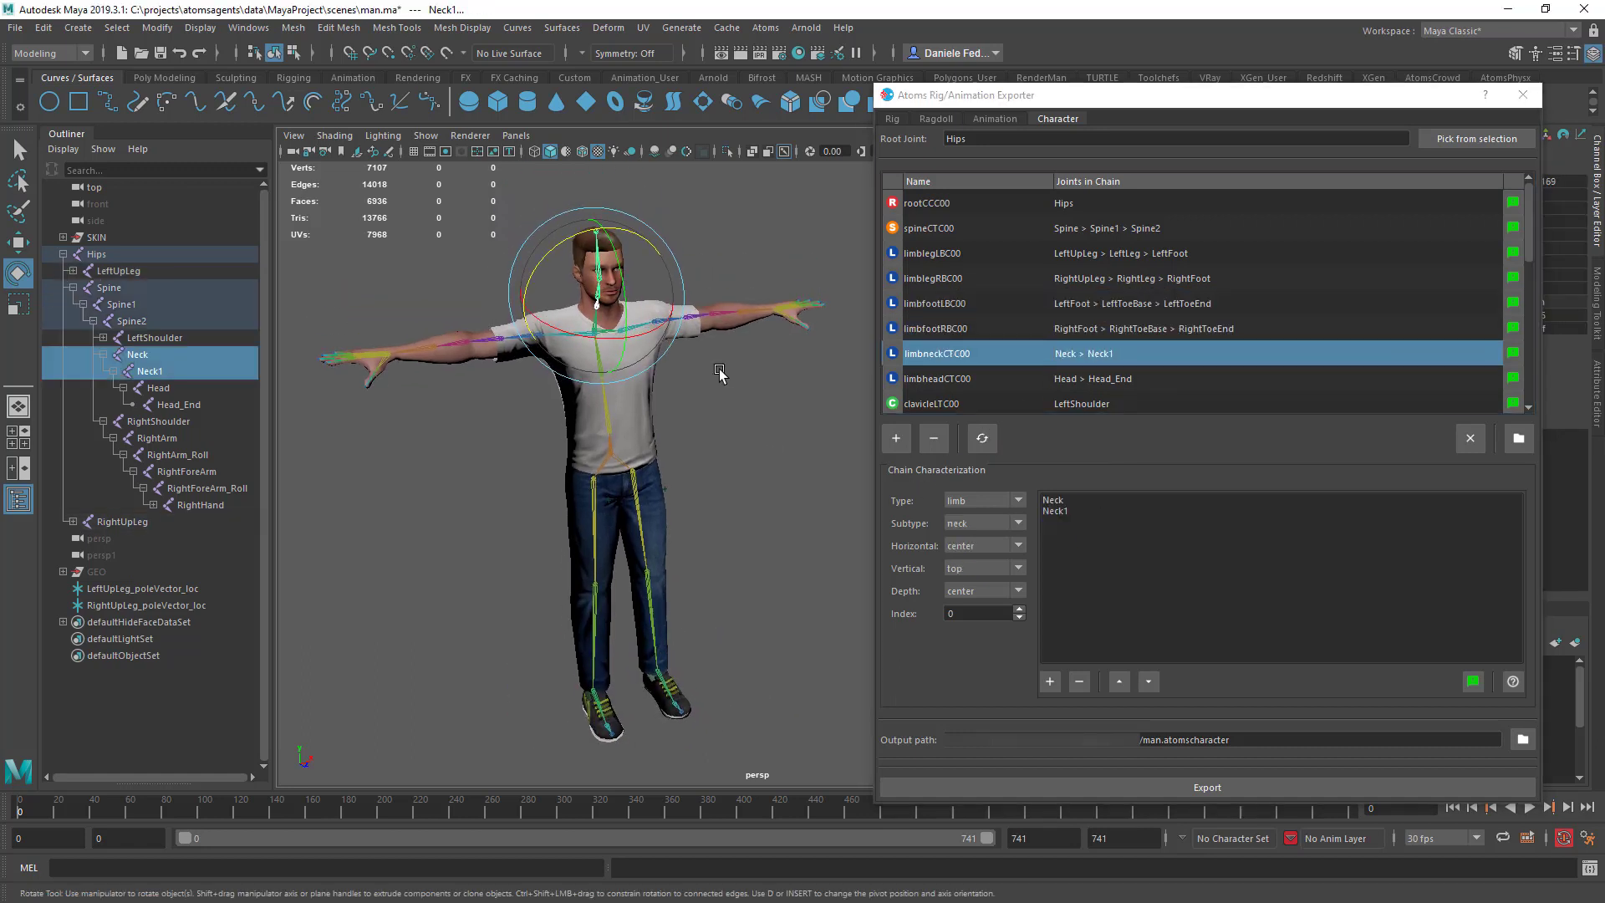
{"action": "left_click", "coordinate": [973, 528]}
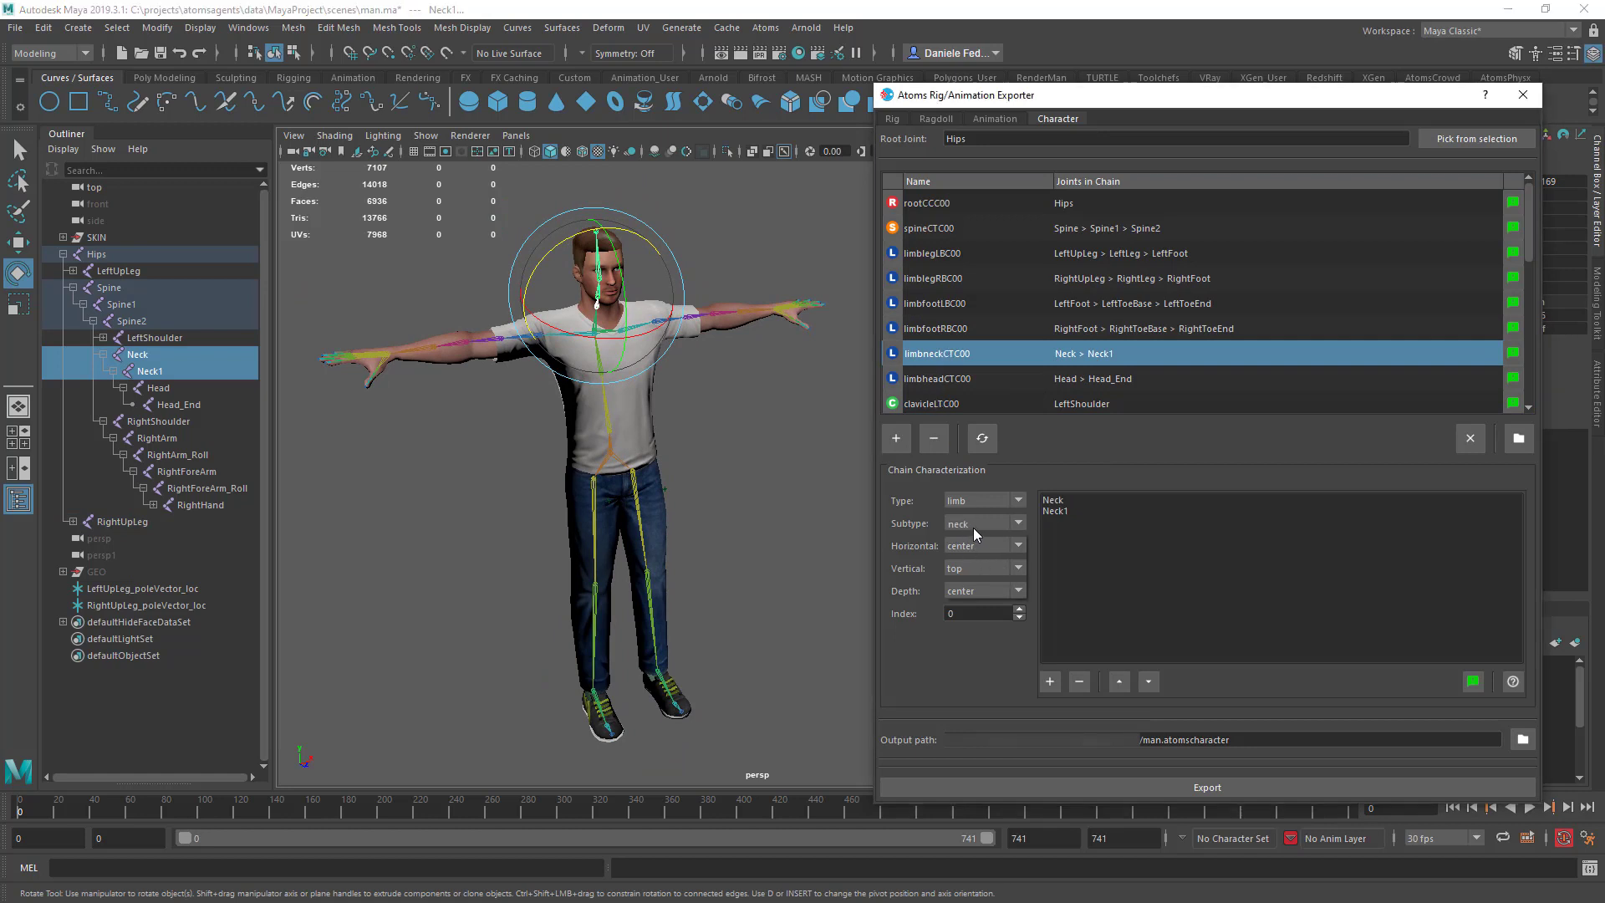
{"action": "left_click", "coordinate": [911, 523]}
{"action": "left_click_drag", "start_coordinate": [616, 324], "coordinate": [666, 404], "text": "alt"}
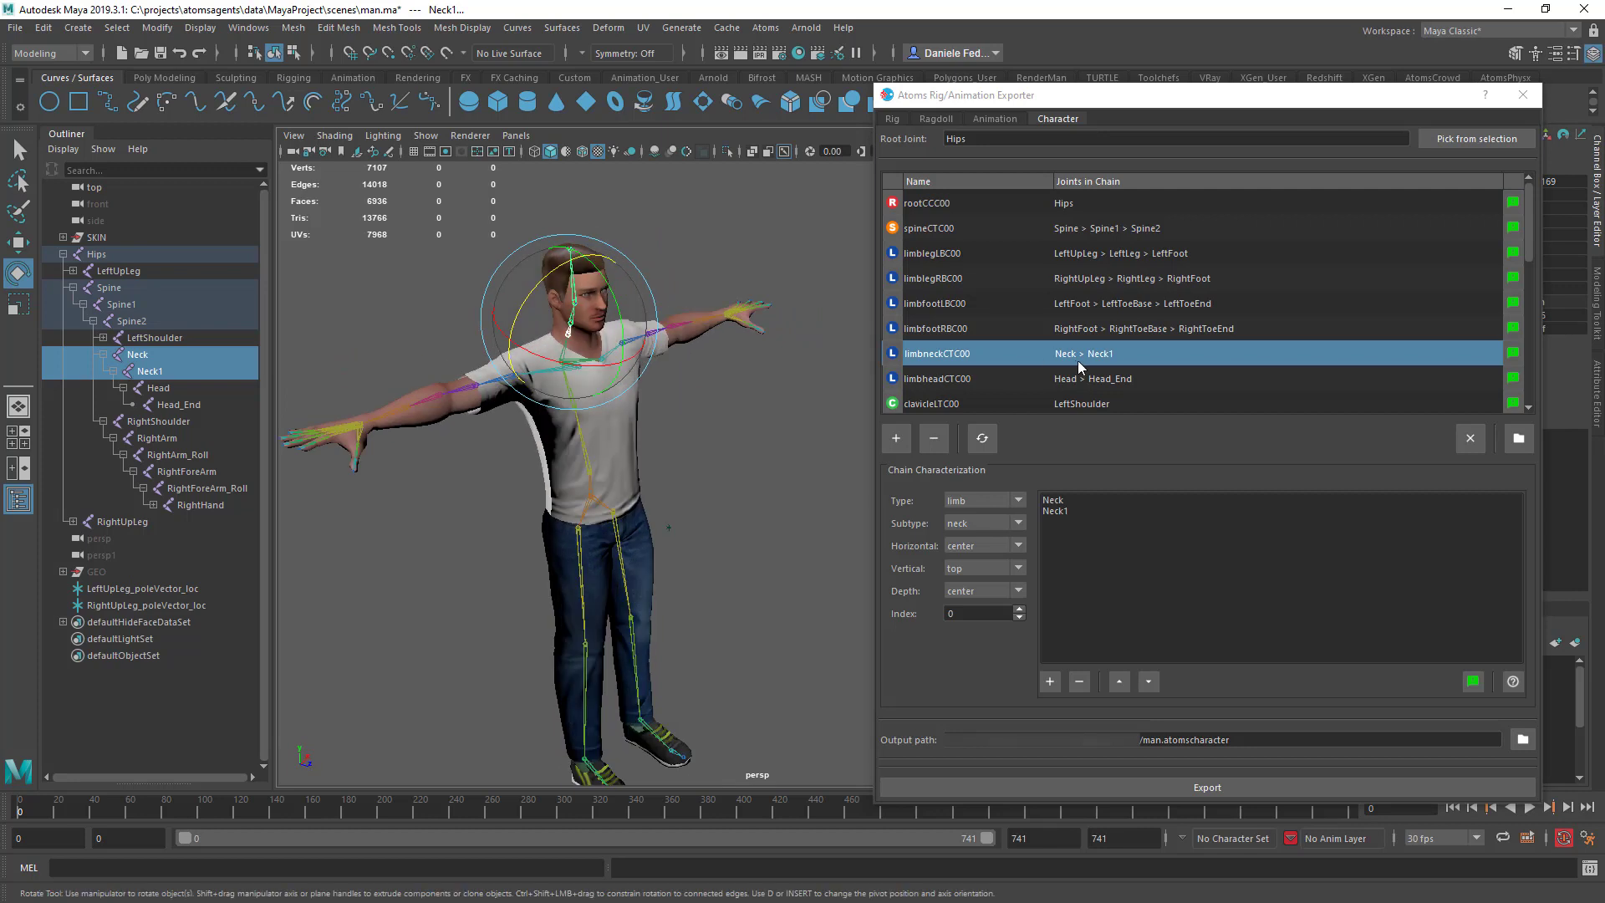
{"action": "scroll", "coordinate": [615, 457], "scroll_direction": "down", "scroll_amount": 1}
{"action": "left_click_drag", "start_coordinate": [614, 458], "coordinate": [617, 423], "text": "alt"}
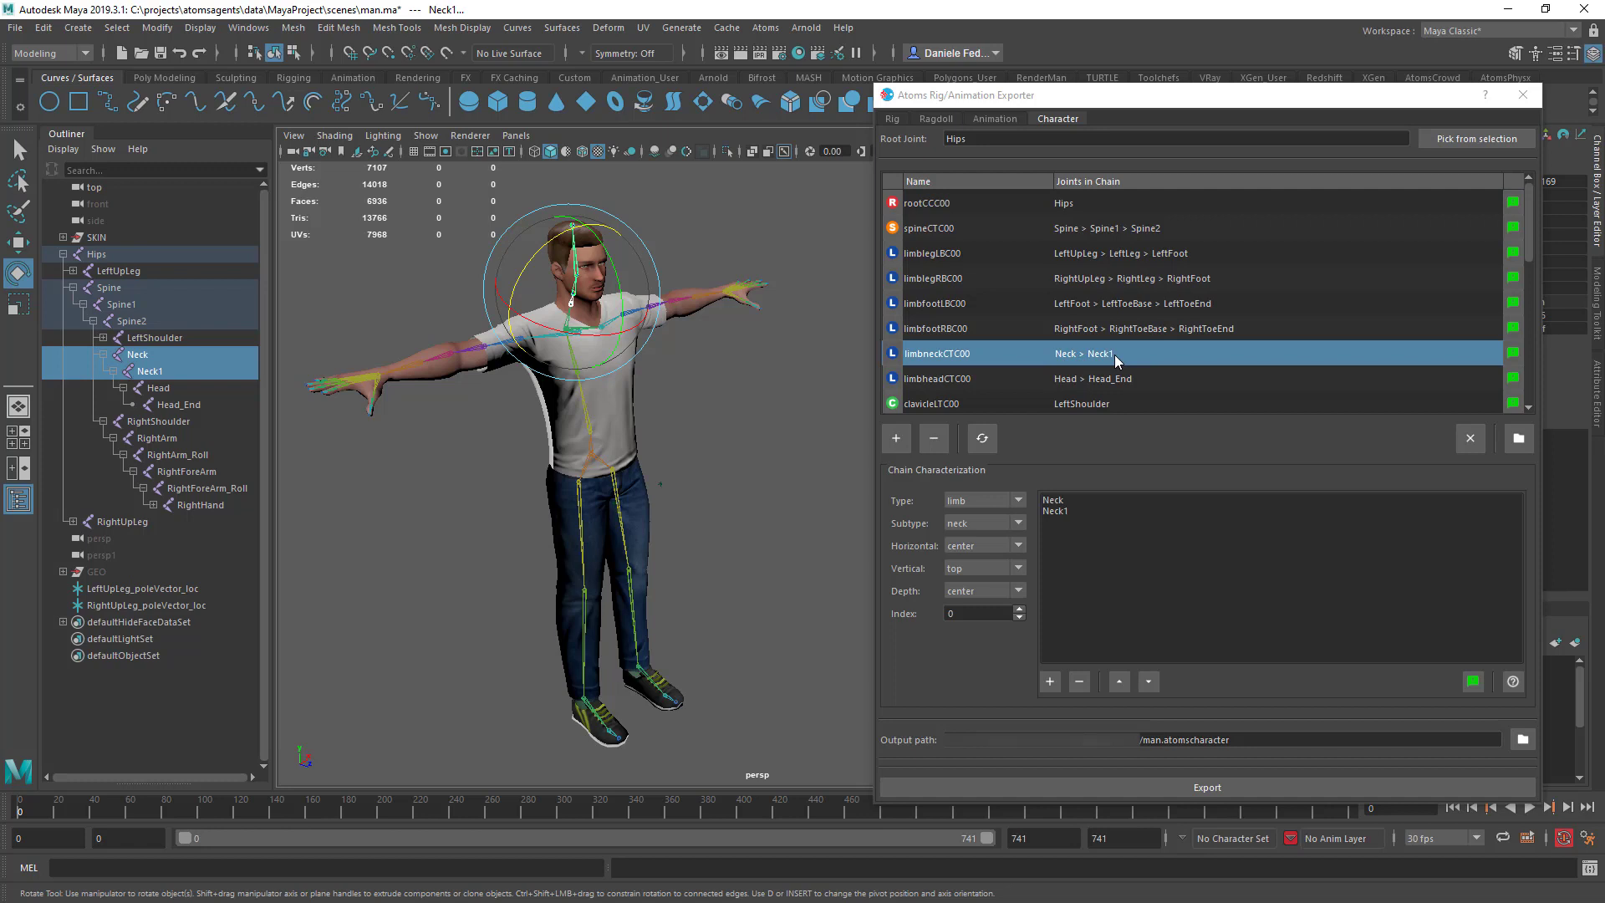
Review the joints and characterization of the left arm and right arm chains.
{"action": "scroll", "coordinate": [1112, 346], "scroll_direction": "down", "scroll_amount": 1}
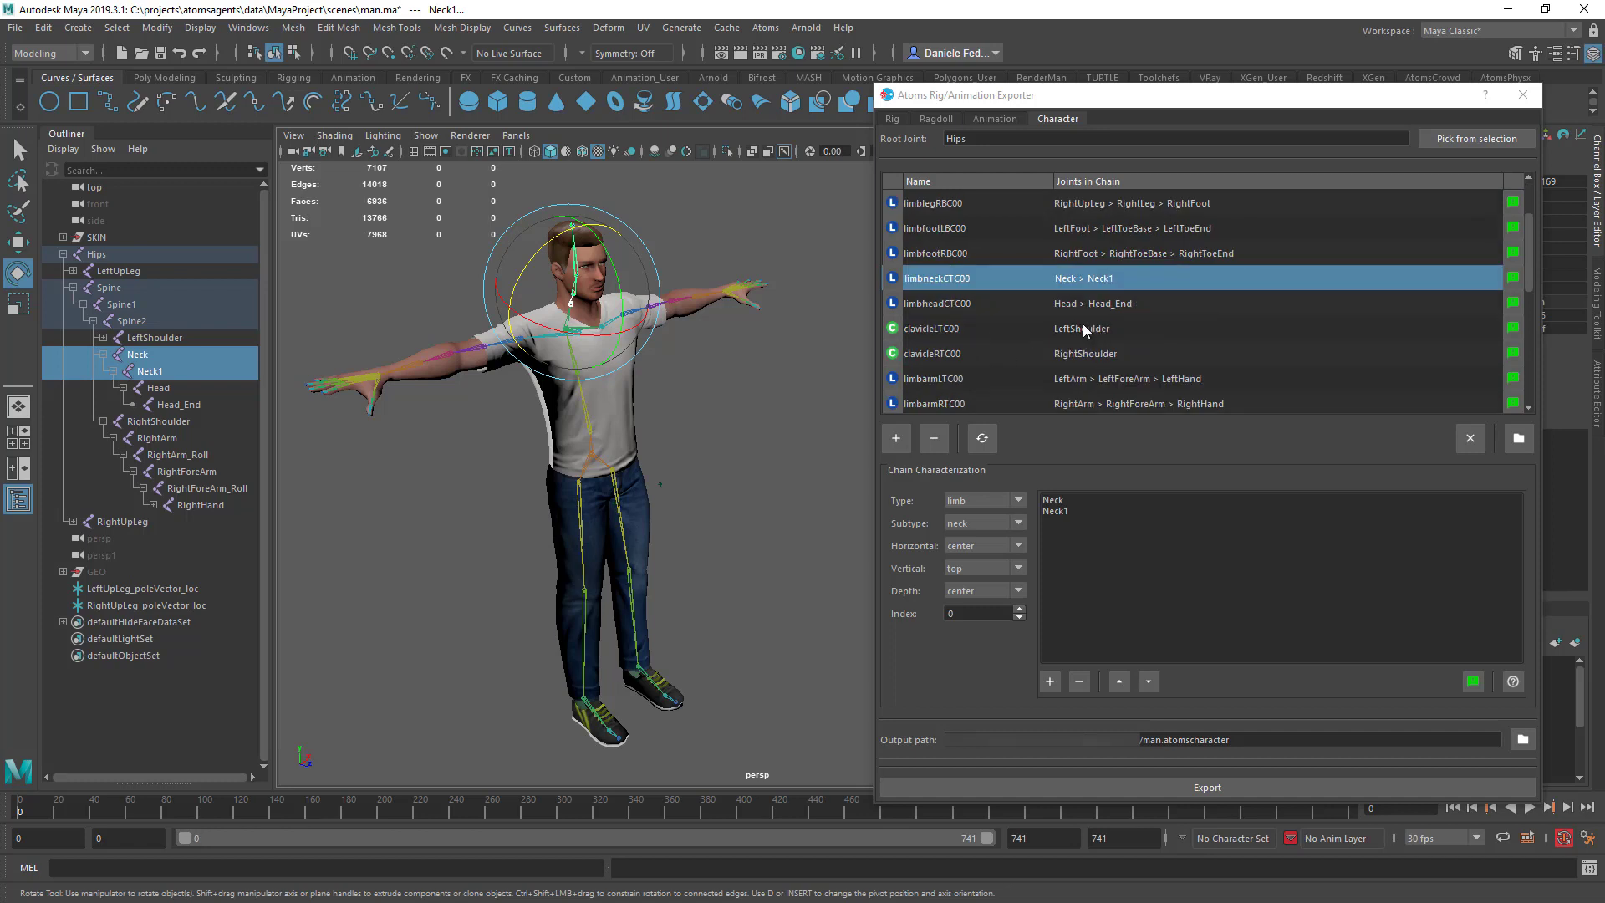
{"action": "scroll", "coordinate": [1007, 322], "scroll_direction": "down", "scroll_amount": 1}
{"action": "left_click", "coordinate": [986, 304]}
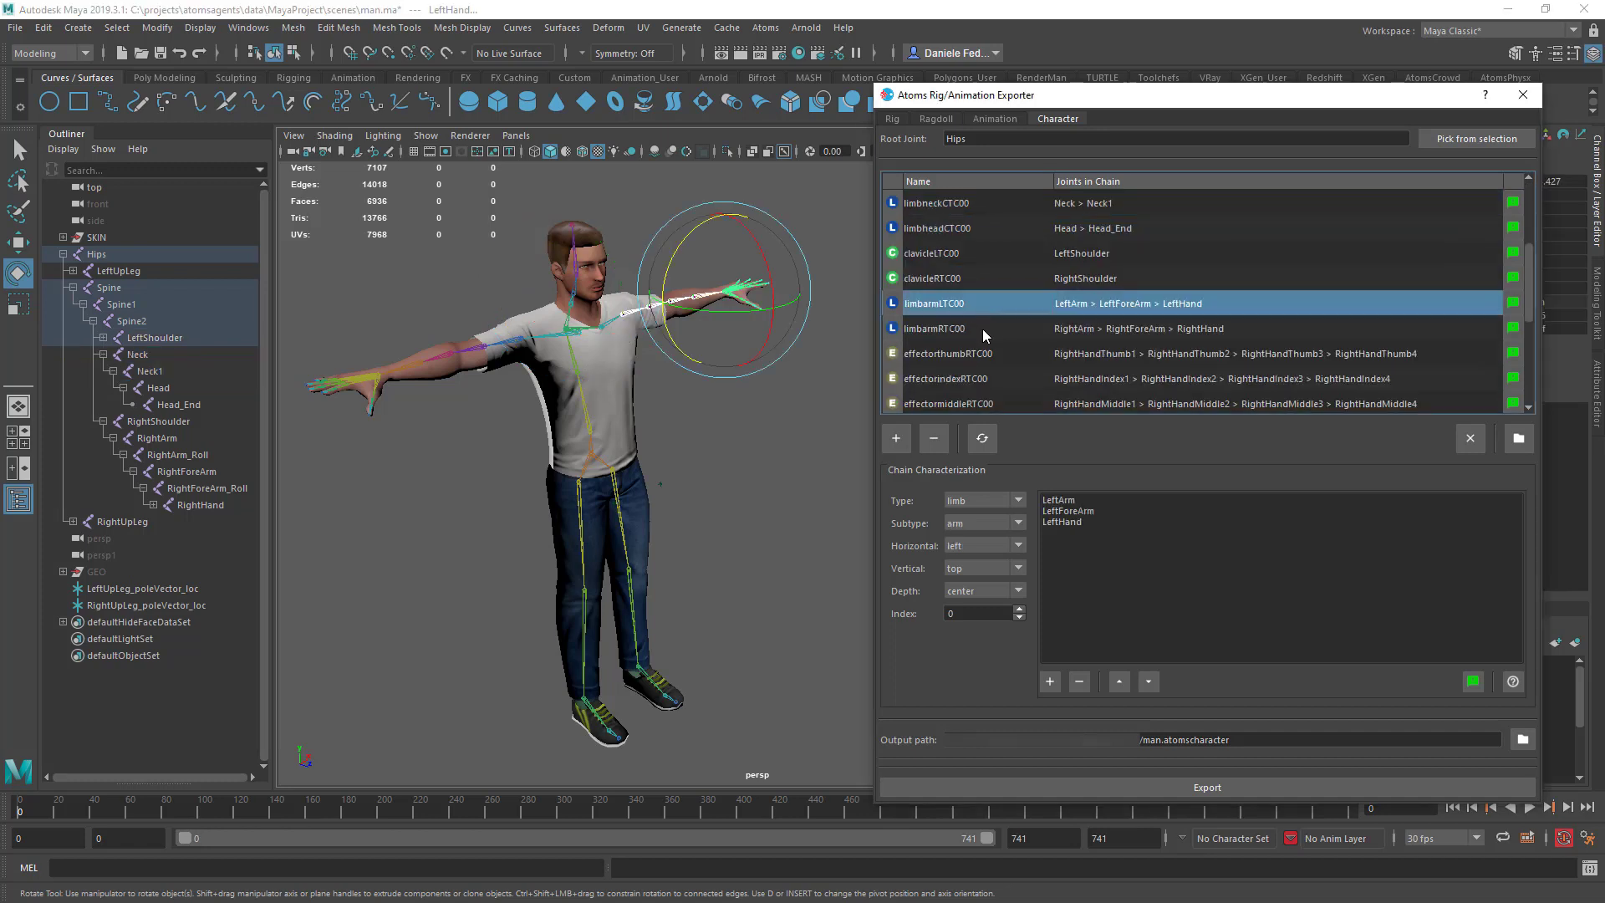
{"action": "left_click", "coordinate": [991, 328]}
{"action": "scroll", "coordinate": [1112, 335], "scroll_direction": "down", "scroll_amount": 2}
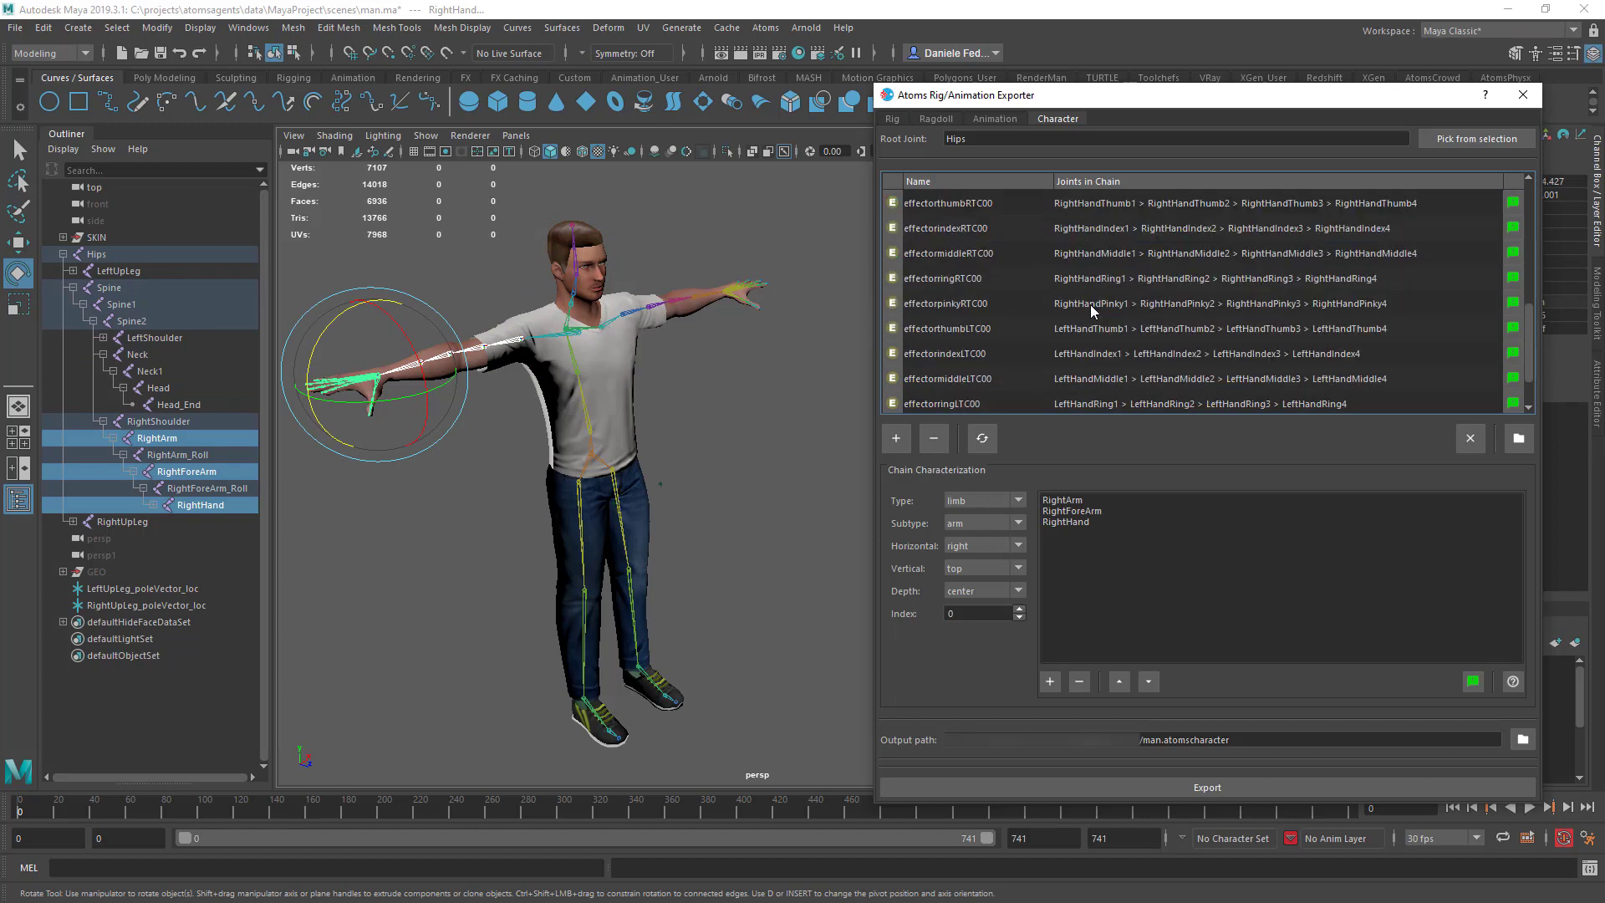
Inspect the right thumb effector chain on the hand and look through the remaining finger chains of both hands.
{"action": "scroll", "coordinate": [1133, 330], "scroll_direction": "up", "scroll_amount": 2}
{"action": "left_click", "coordinate": [1151, 349]}
{"action": "scroll", "coordinate": [1151, 345], "scroll_direction": "down", "scroll_amount": 1}
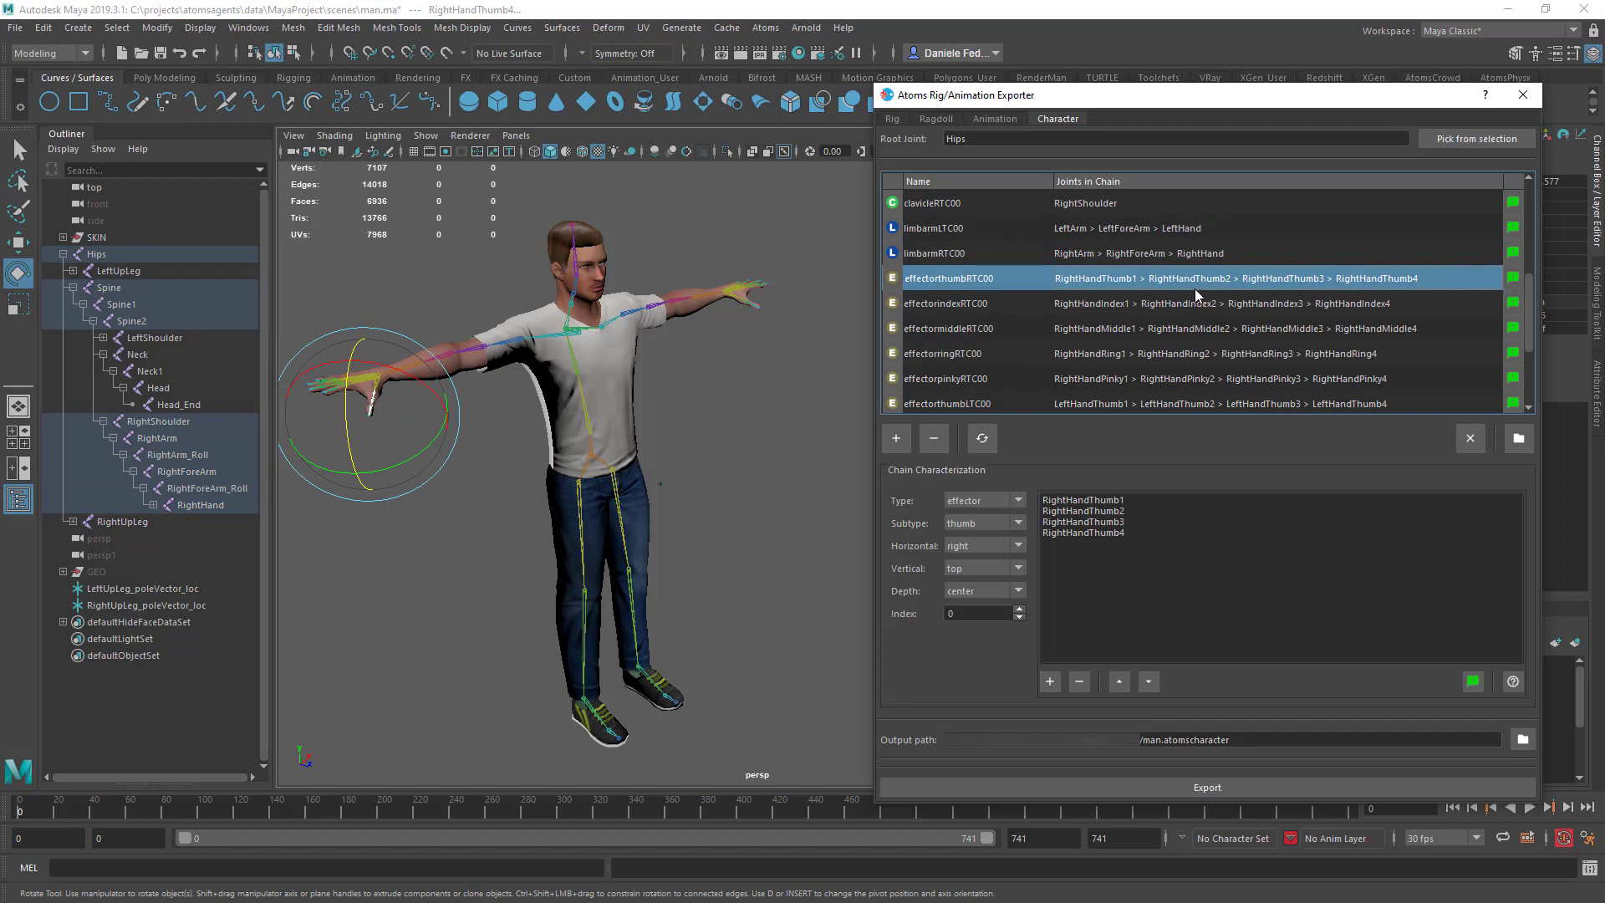
{"action": "scroll", "coordinate": [1197, 294], "scroll_direction": "down", "scroll_amount": 1}
{"action": "scroll", "coordinate": [1150, 301], "scroll_direction": "up", "scroll_amount": 1}
{"action": "scroll", "coordinate": [1153, 301], "scroll_direction": "down", "scroll_amount": 2}
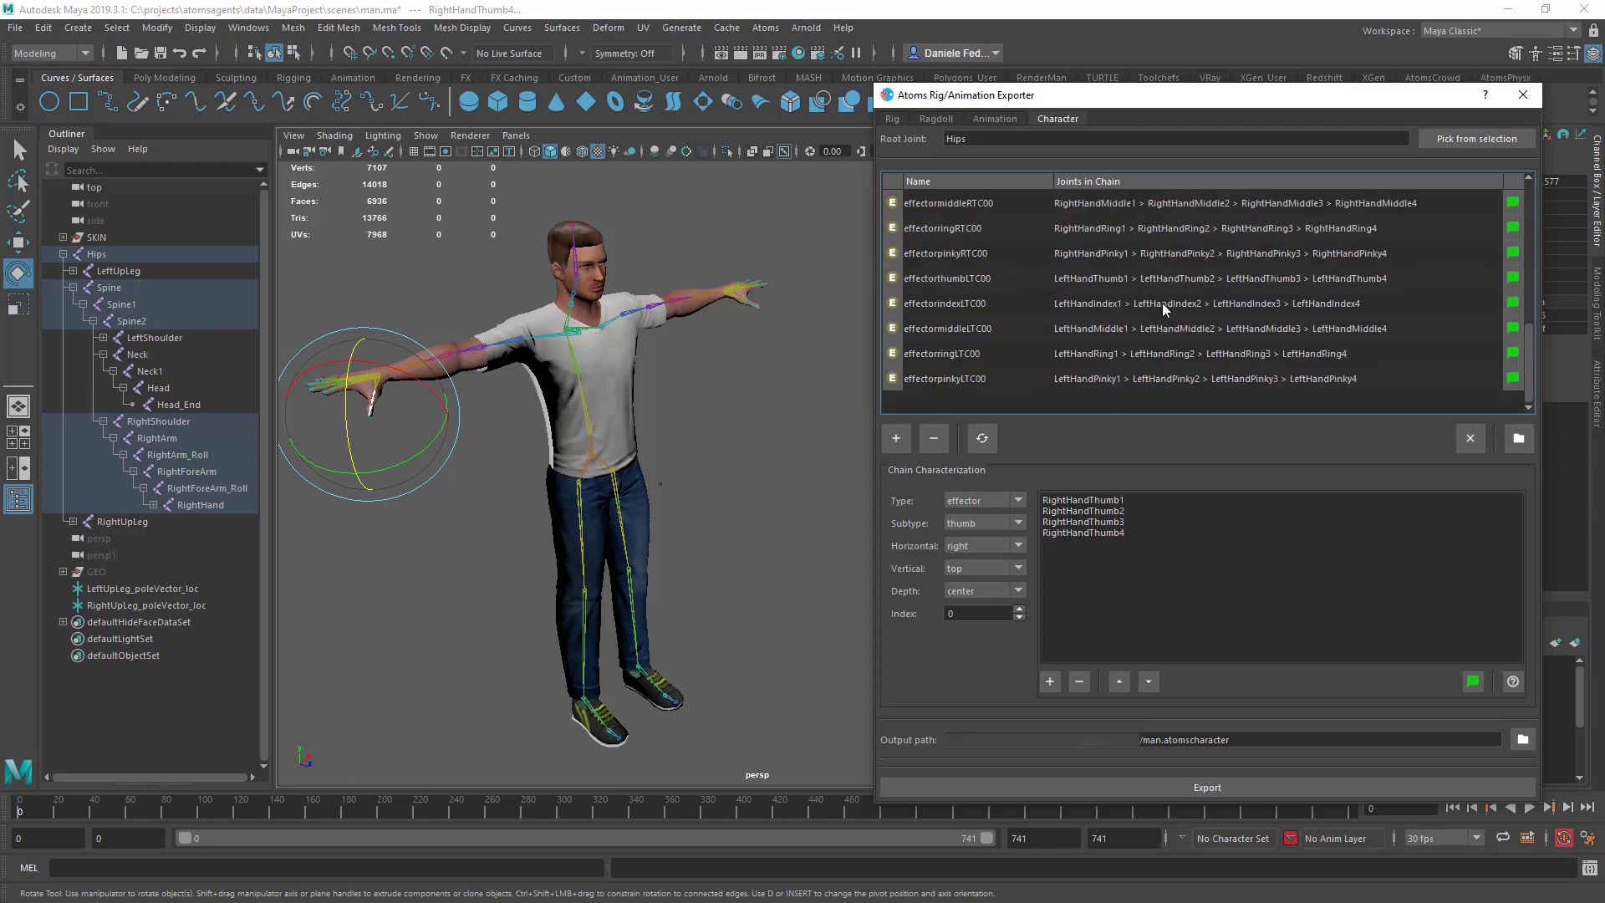
{"action": "scroll", "coordinate": [1162, 303], "scroll_direction": "up", "scroll_amount": 3}
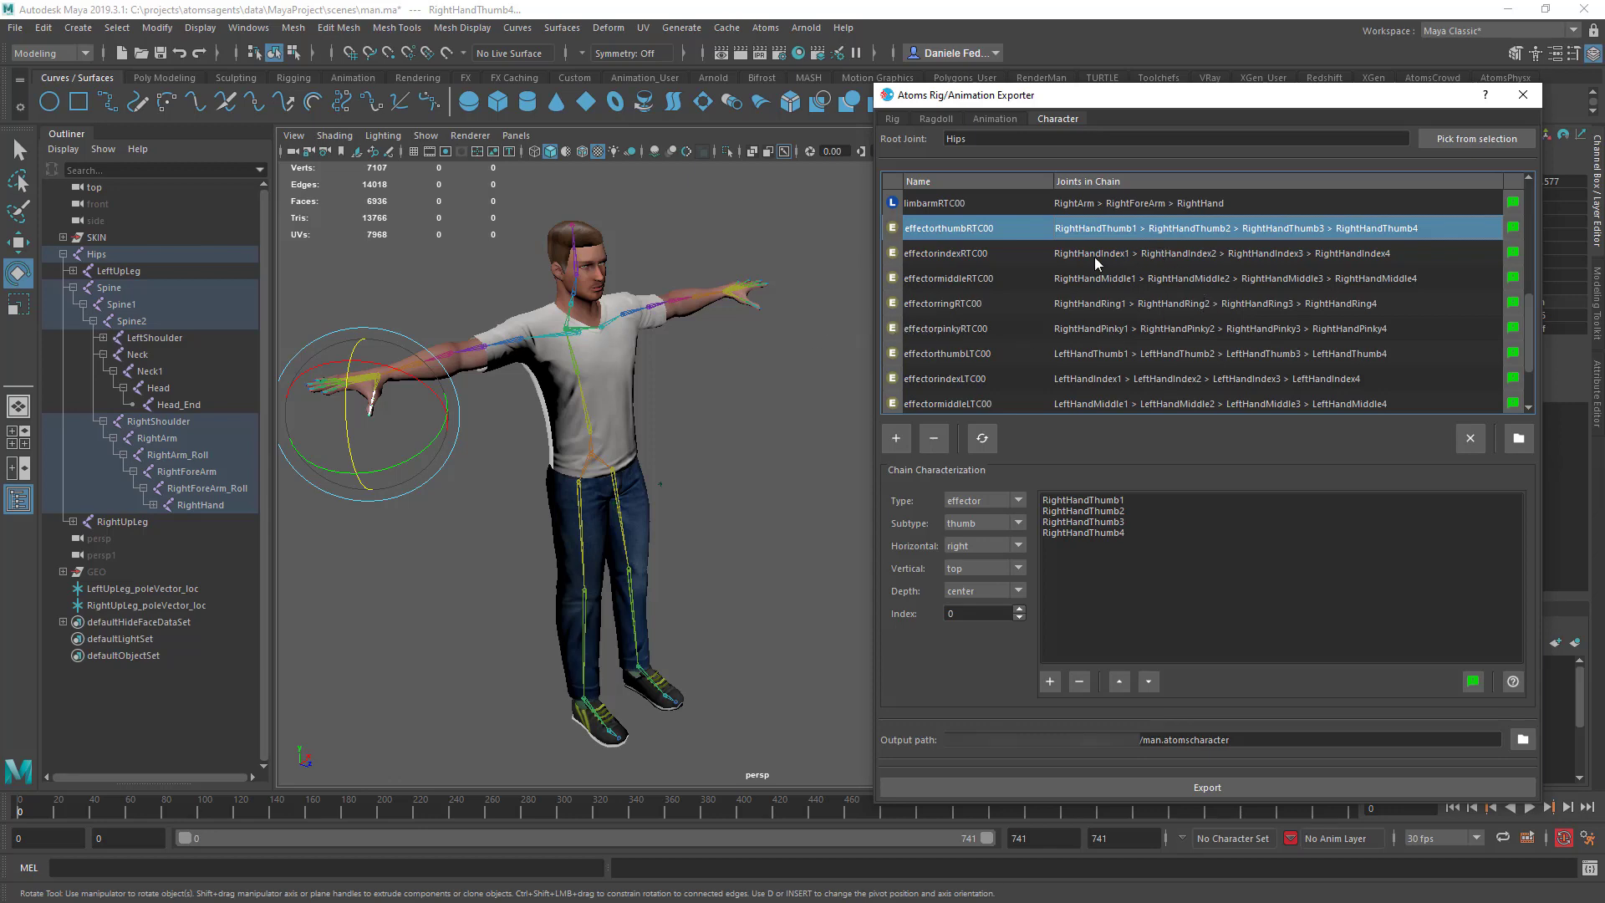
{"action": "left_click_drag", "start_coordinate": [495, 355], "coordinate": [511, 492], "text": "alt"}
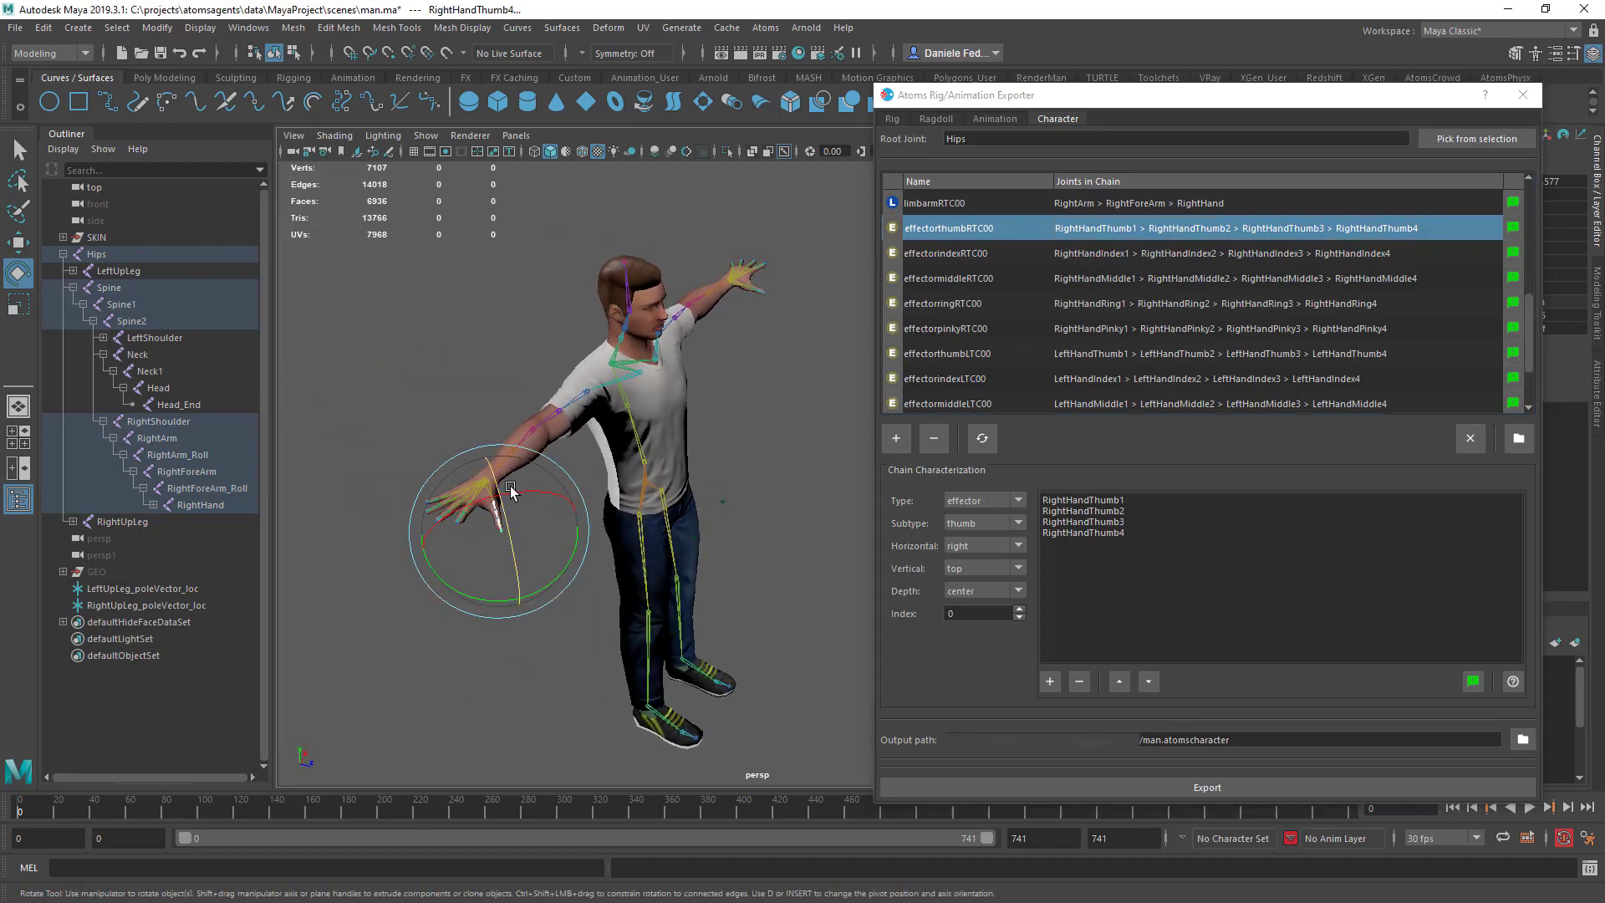
{"action": "left_click_drag", "start_coordinate": [692, 396], "coordinate": [628, 393], "text": "alt"}
{"action": "middle_click_drag", "start_coordinate": [660, 360], "coordinate": [615, 407], "text": "alt"}
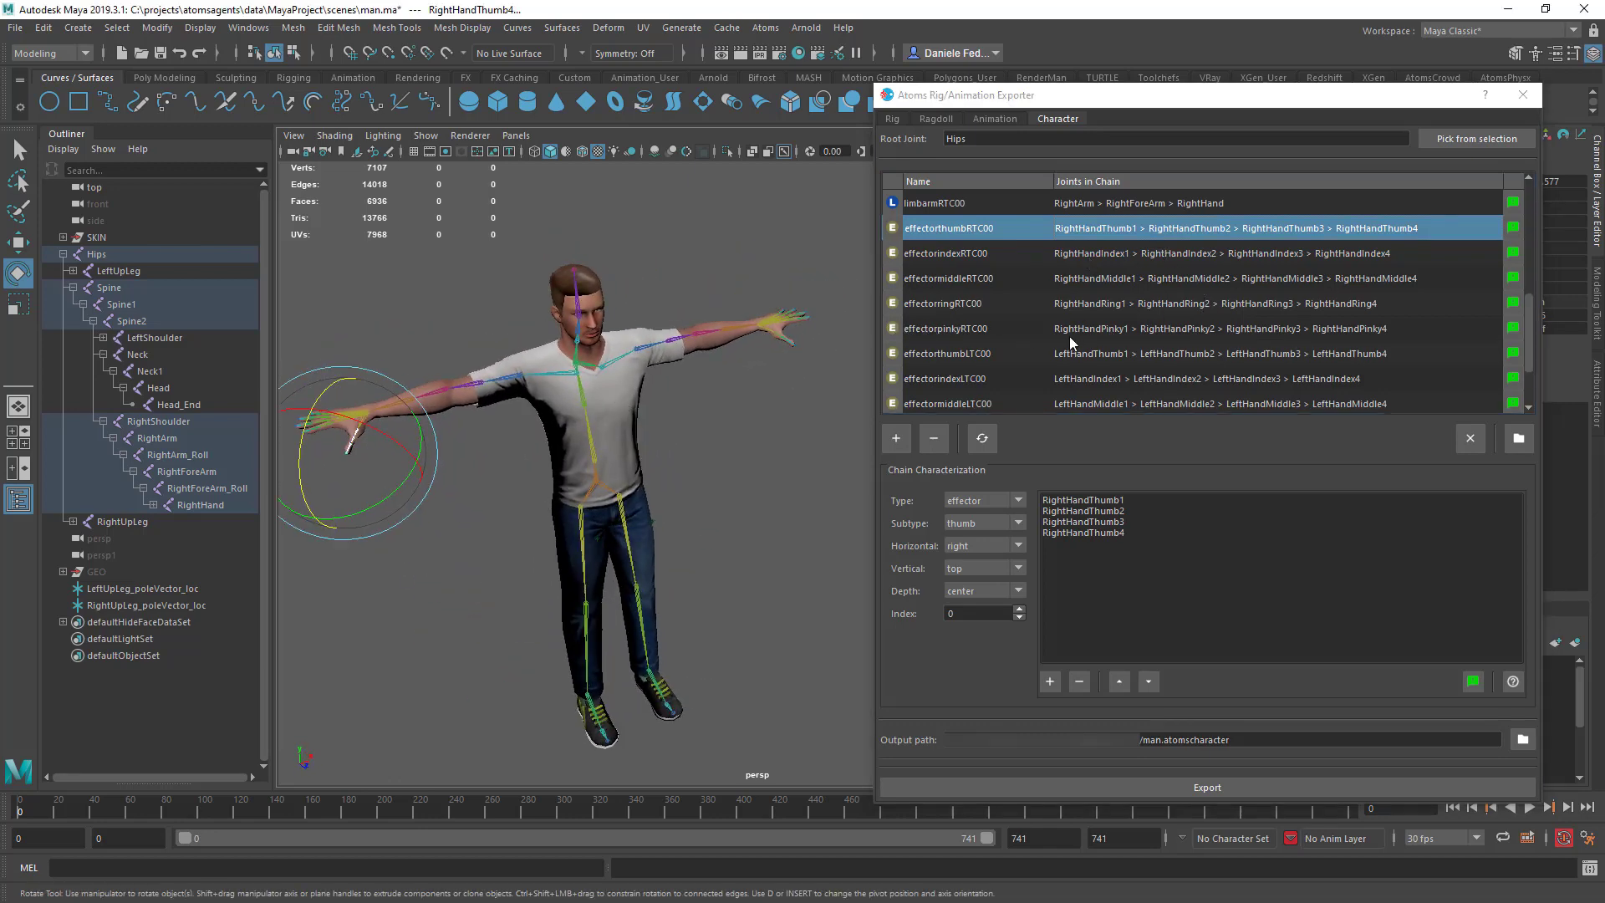
{"action": "scroll", "coordinate": [1071, 343], "scroll_direction": "down", "scroll_amount": 3}
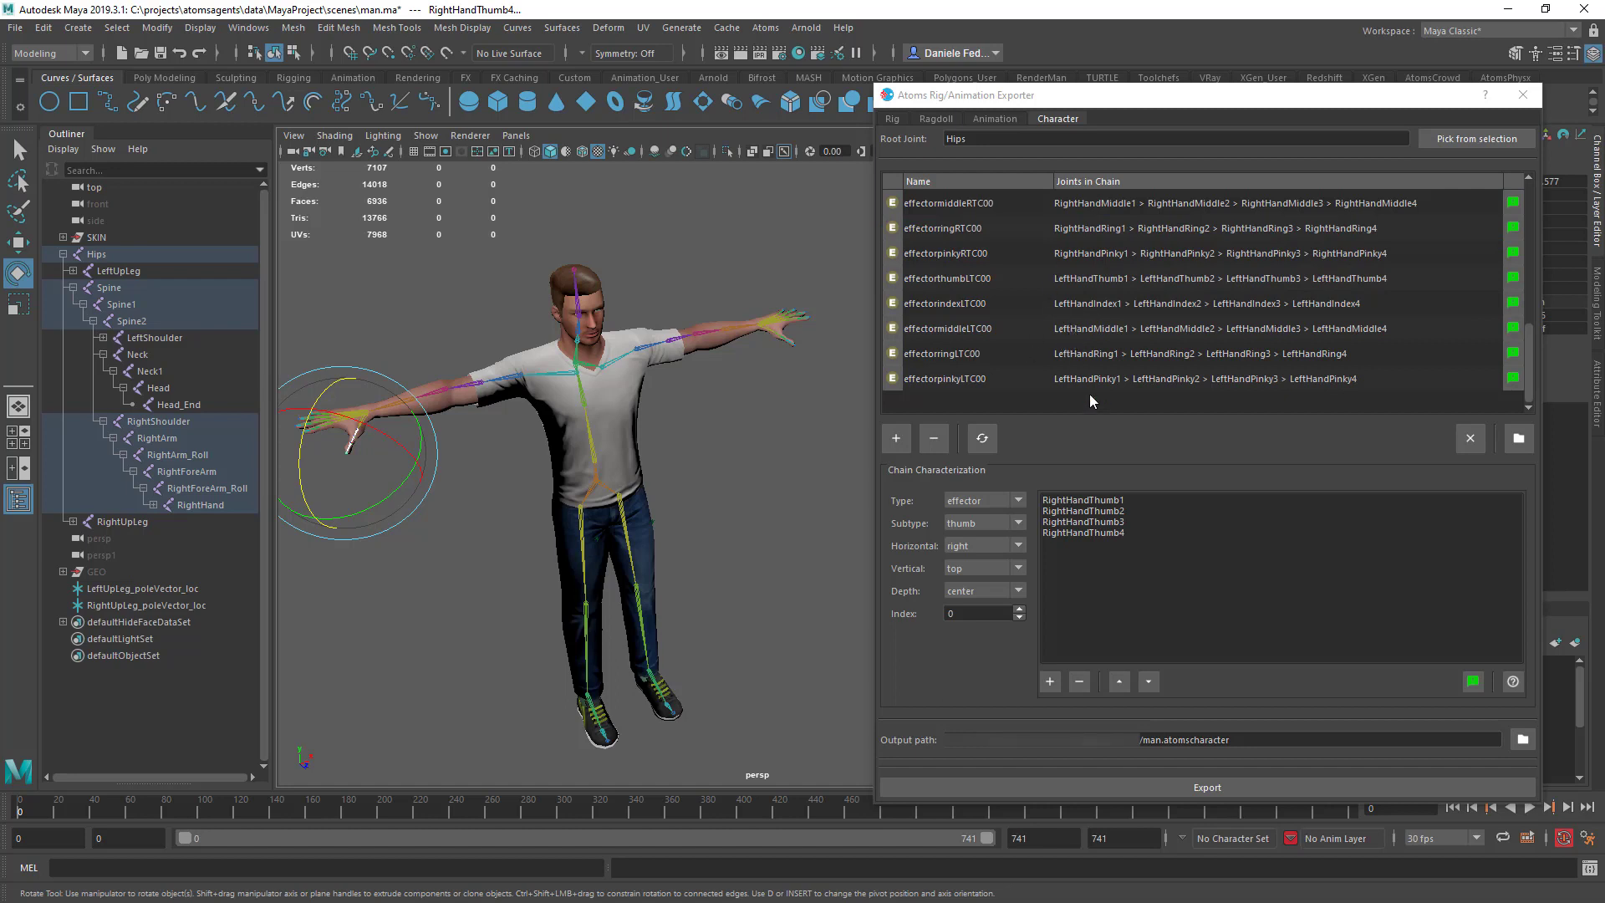
Export the character setup to man.atomscharacter in the retargeting_docs folder, overwriting the existing file.
{"action": "left_click", "coordinate": [1194, 793]}
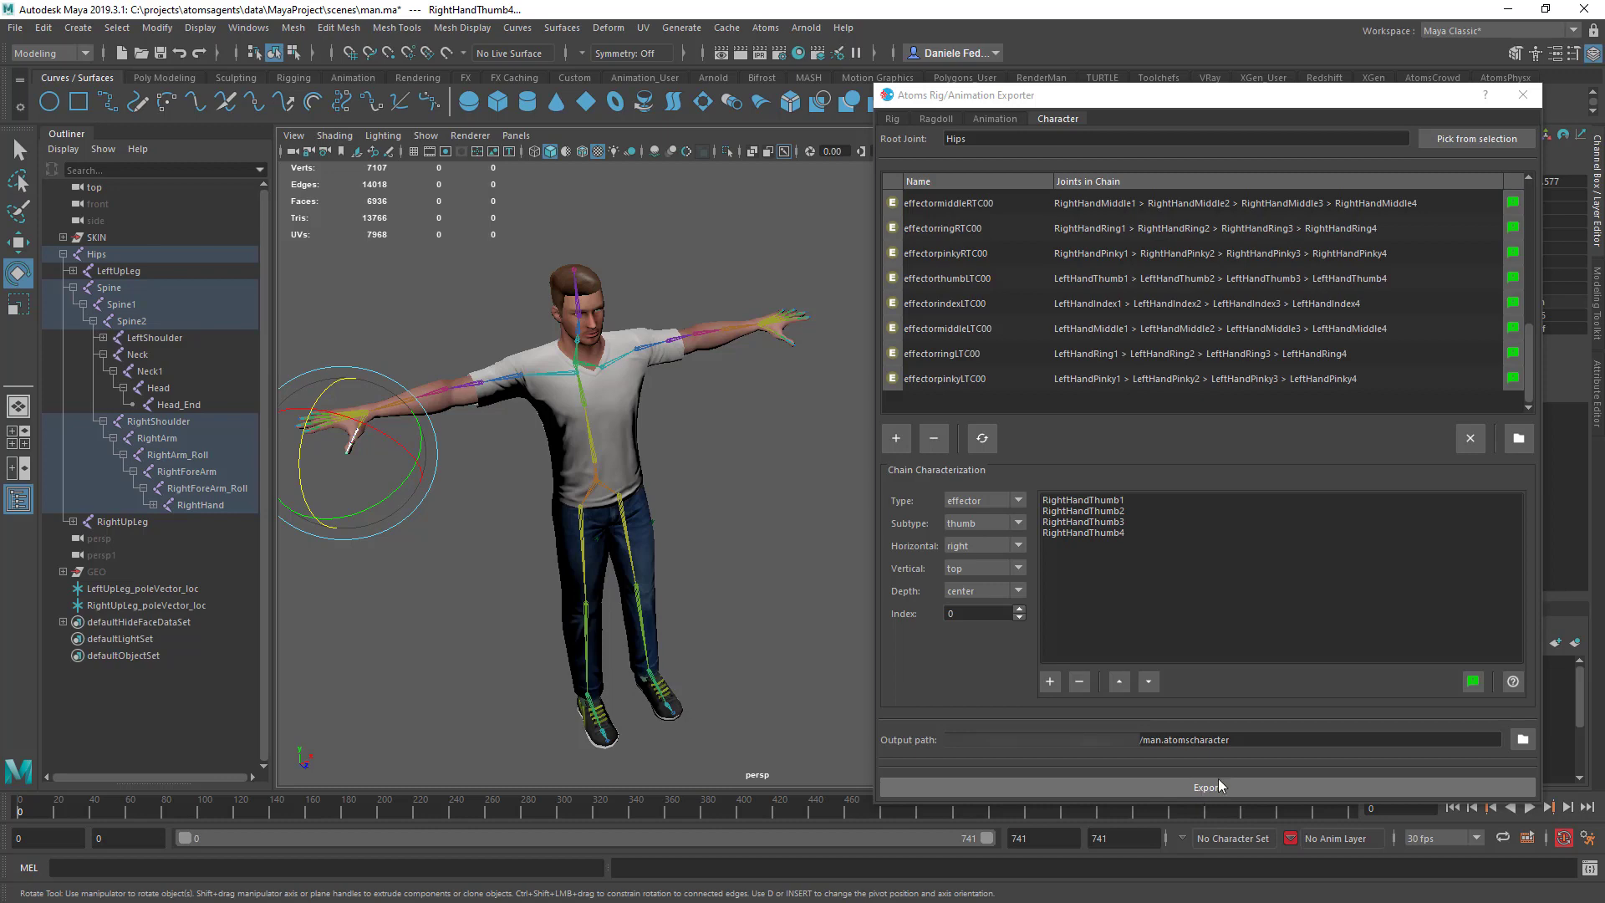
{"action": "left_click", "coordinate": [1522, 739]}
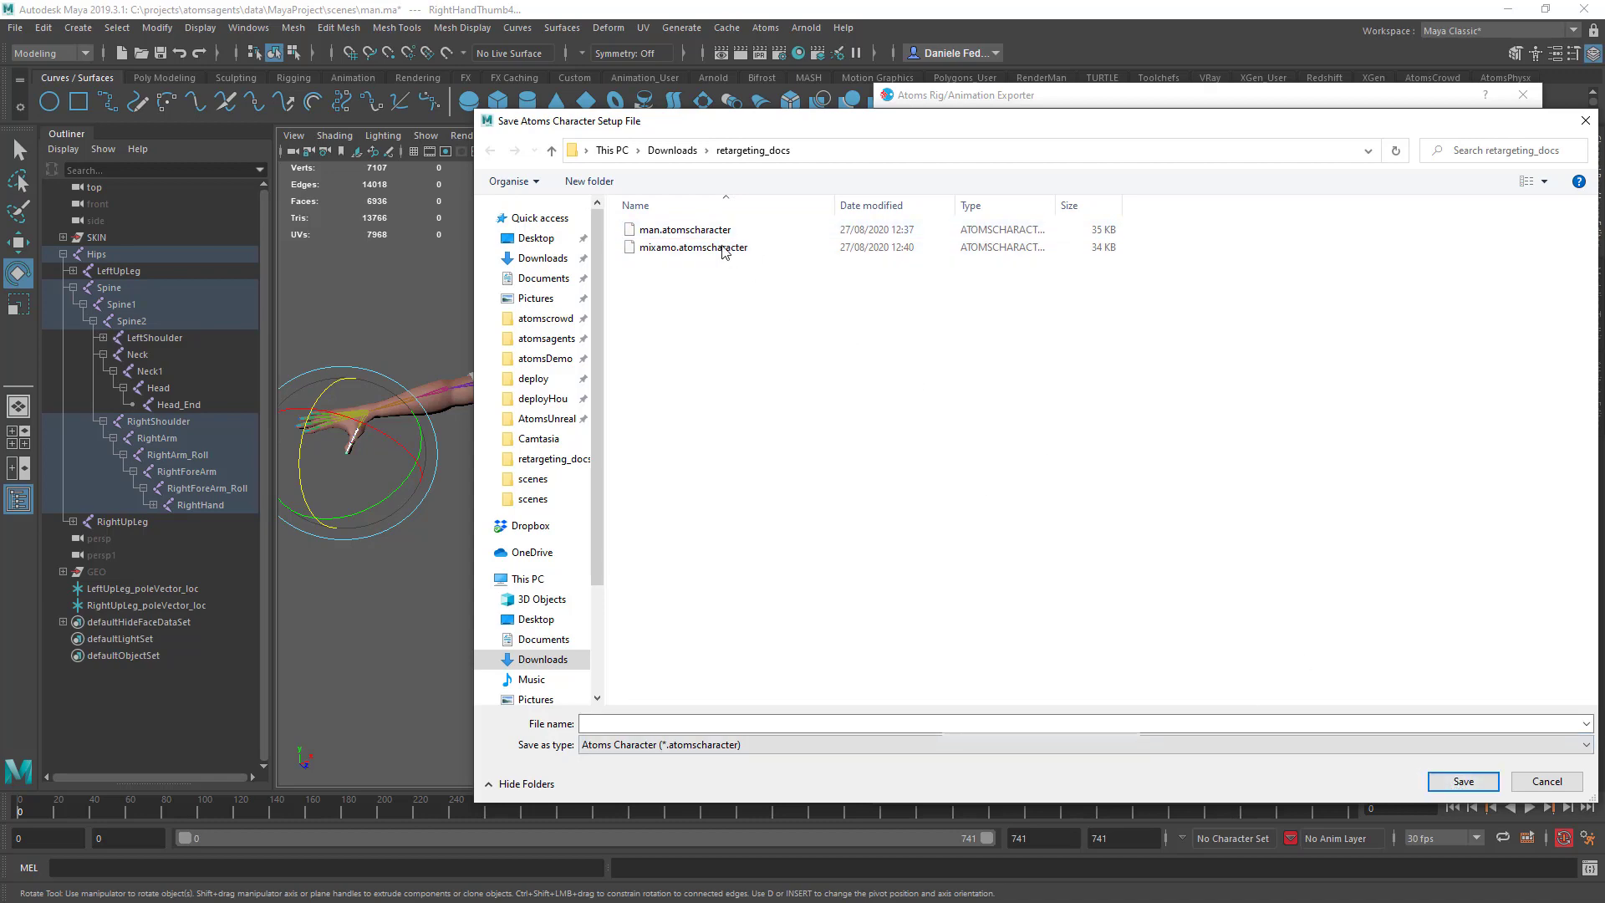
{"action": "double_click", "coordinate": [685, 230]}
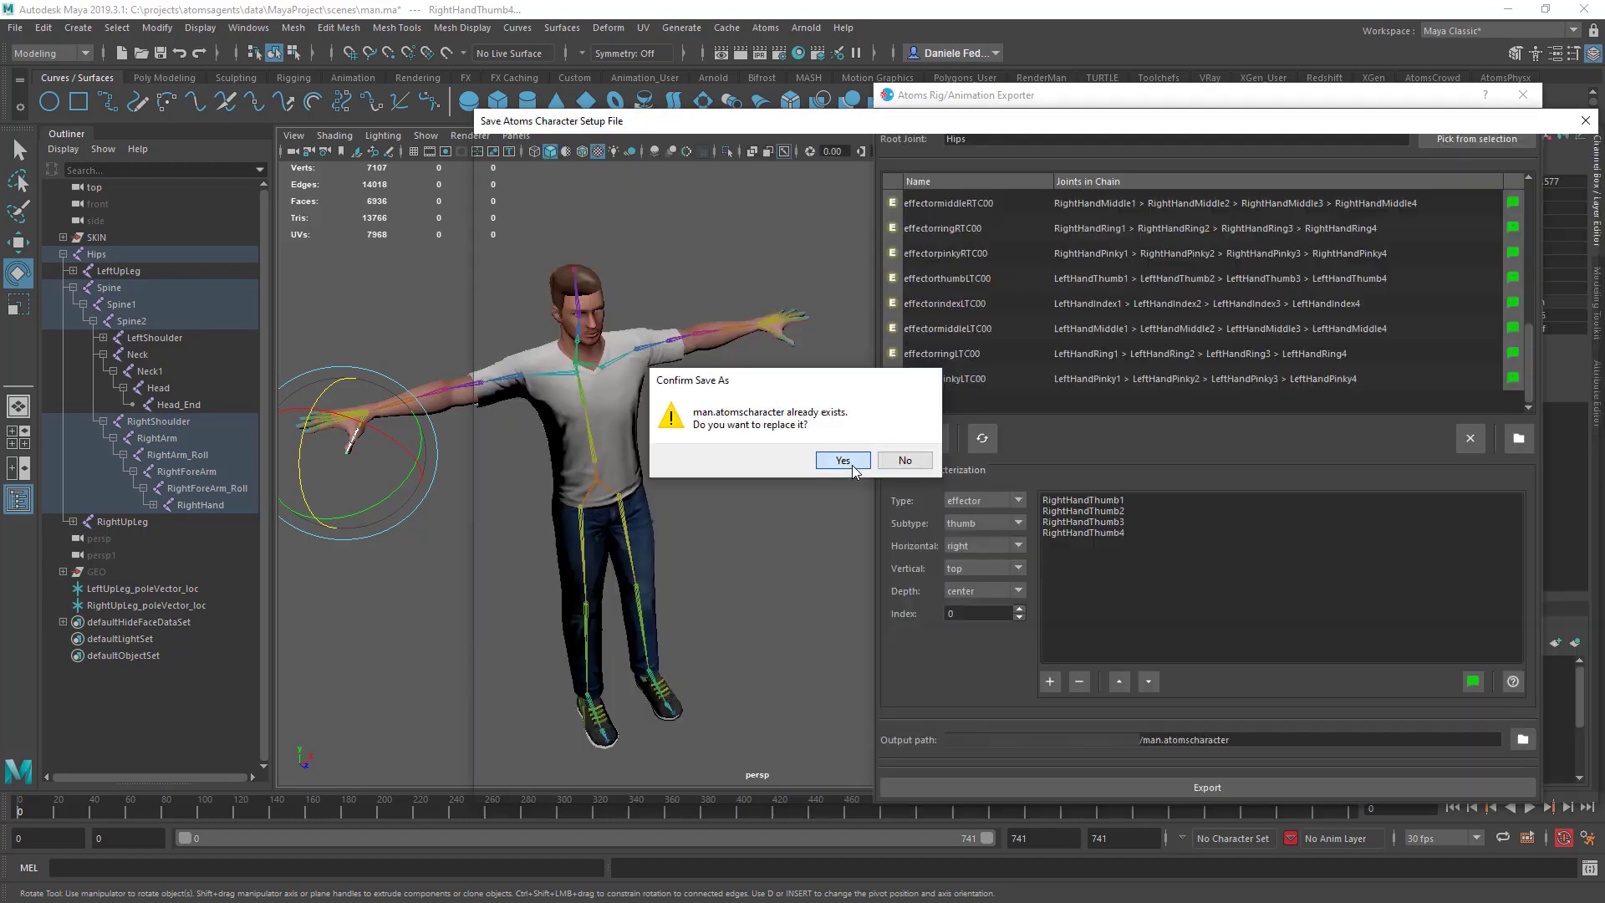
{"action": "left_click", "coordinate": [843, 460]}
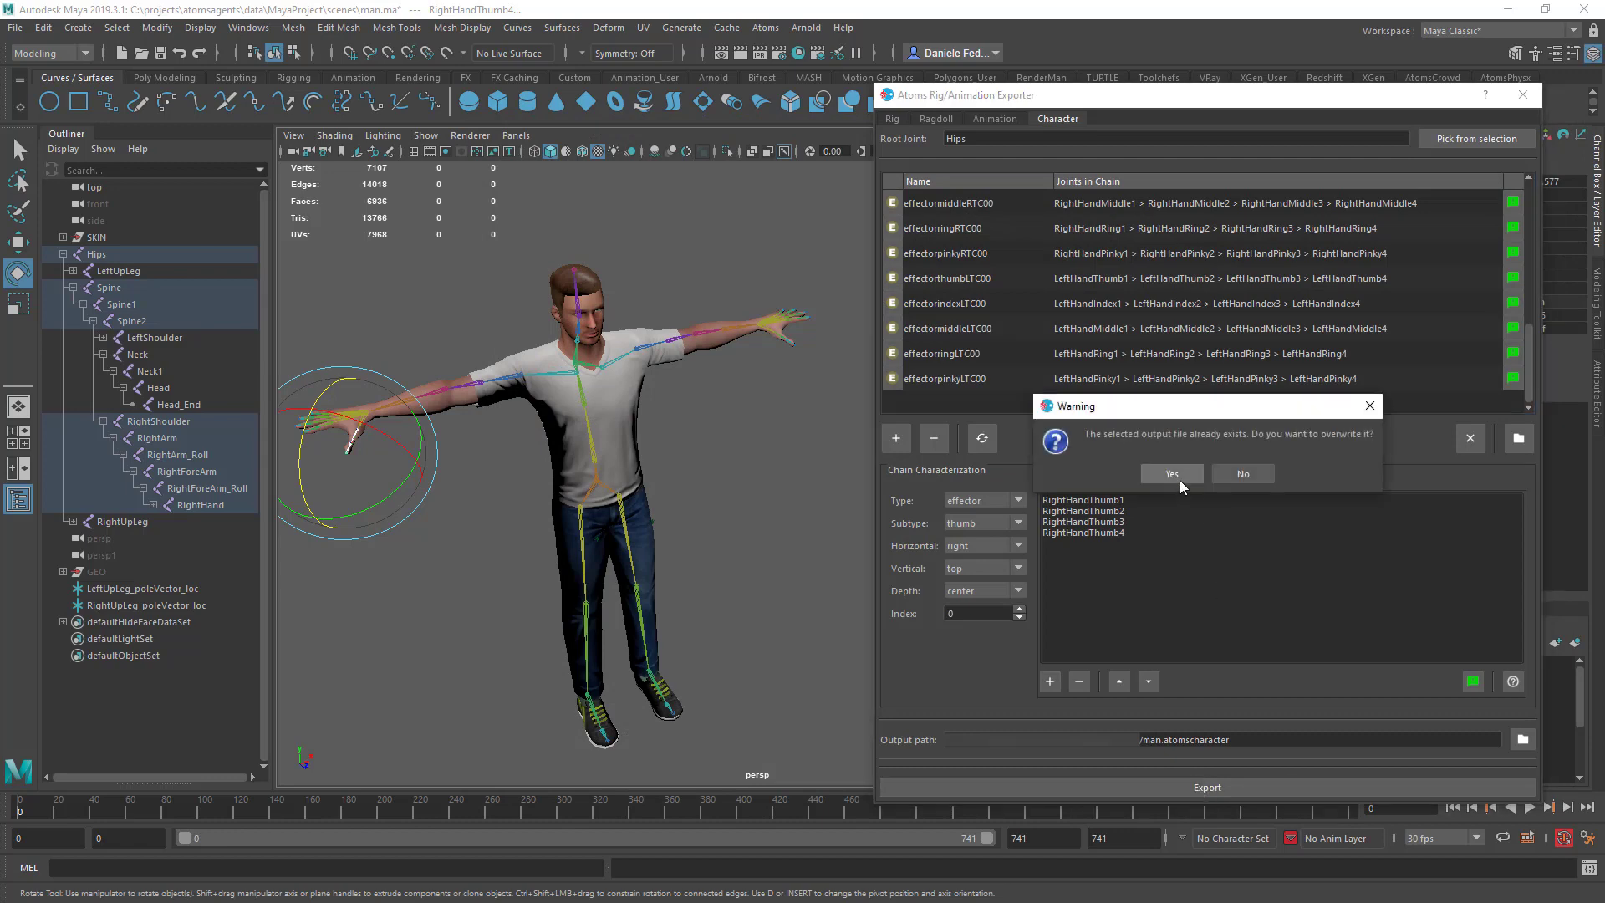
{"action": "left_click", "coordinate": [1181, 478]}
{"action": "left_click", "coordinate": [1207, 474]}
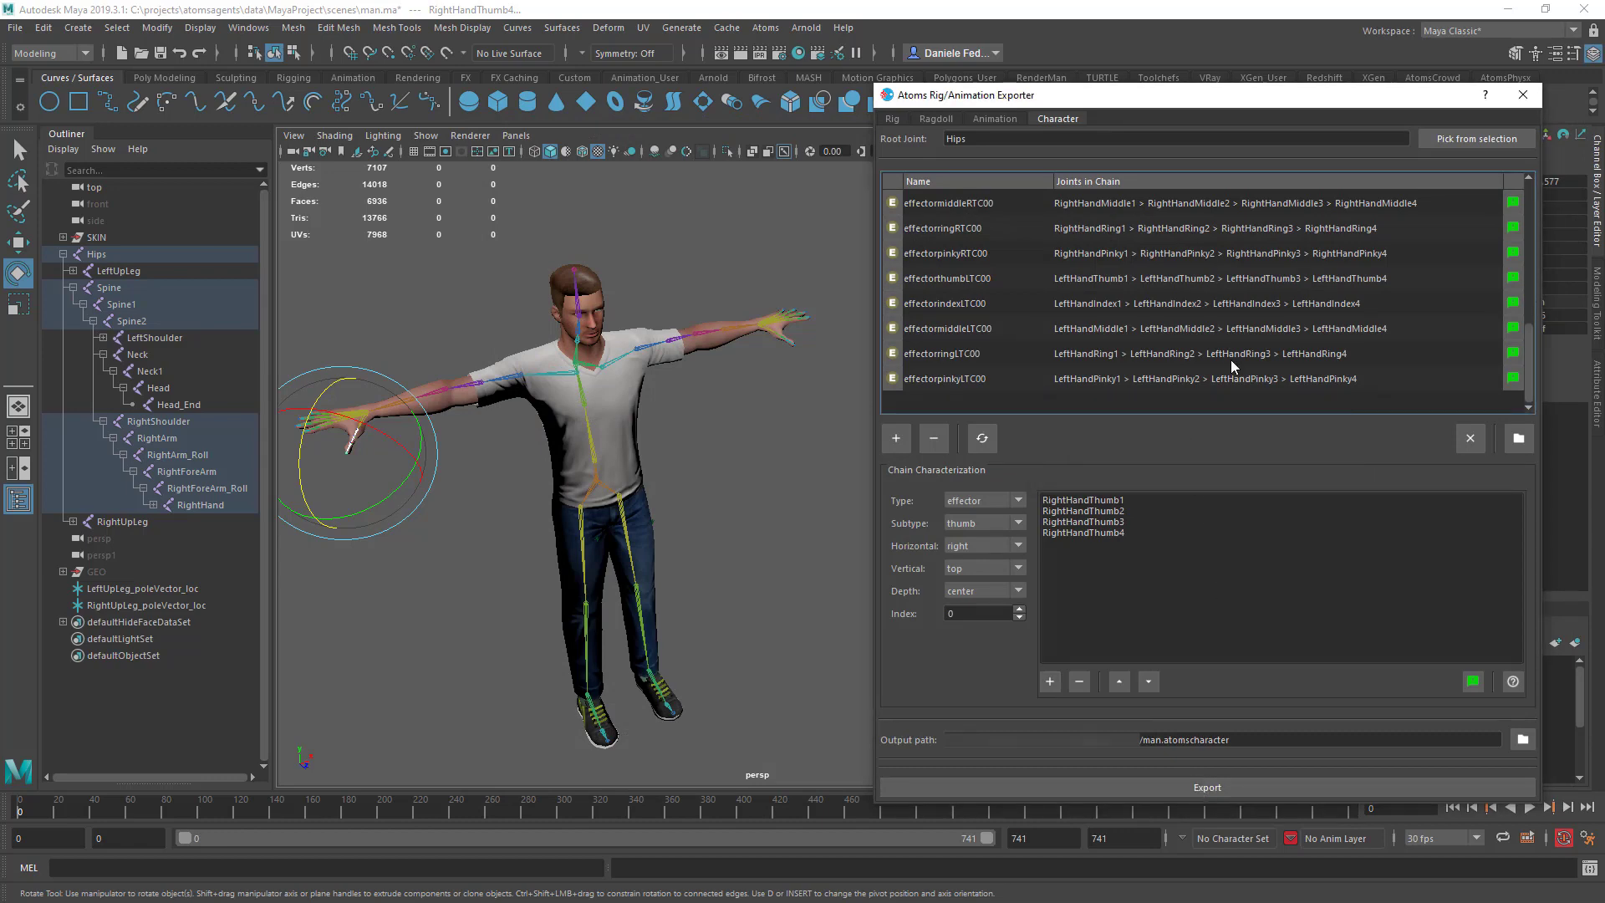
Close the Atoms Rig/Animation Exporter and open the Atoms Editor in a new empty scene.
{"action": "left_click", "coordinate": [1522, 95]}
{"action": "left_click", "coordinate": [987, 395]}
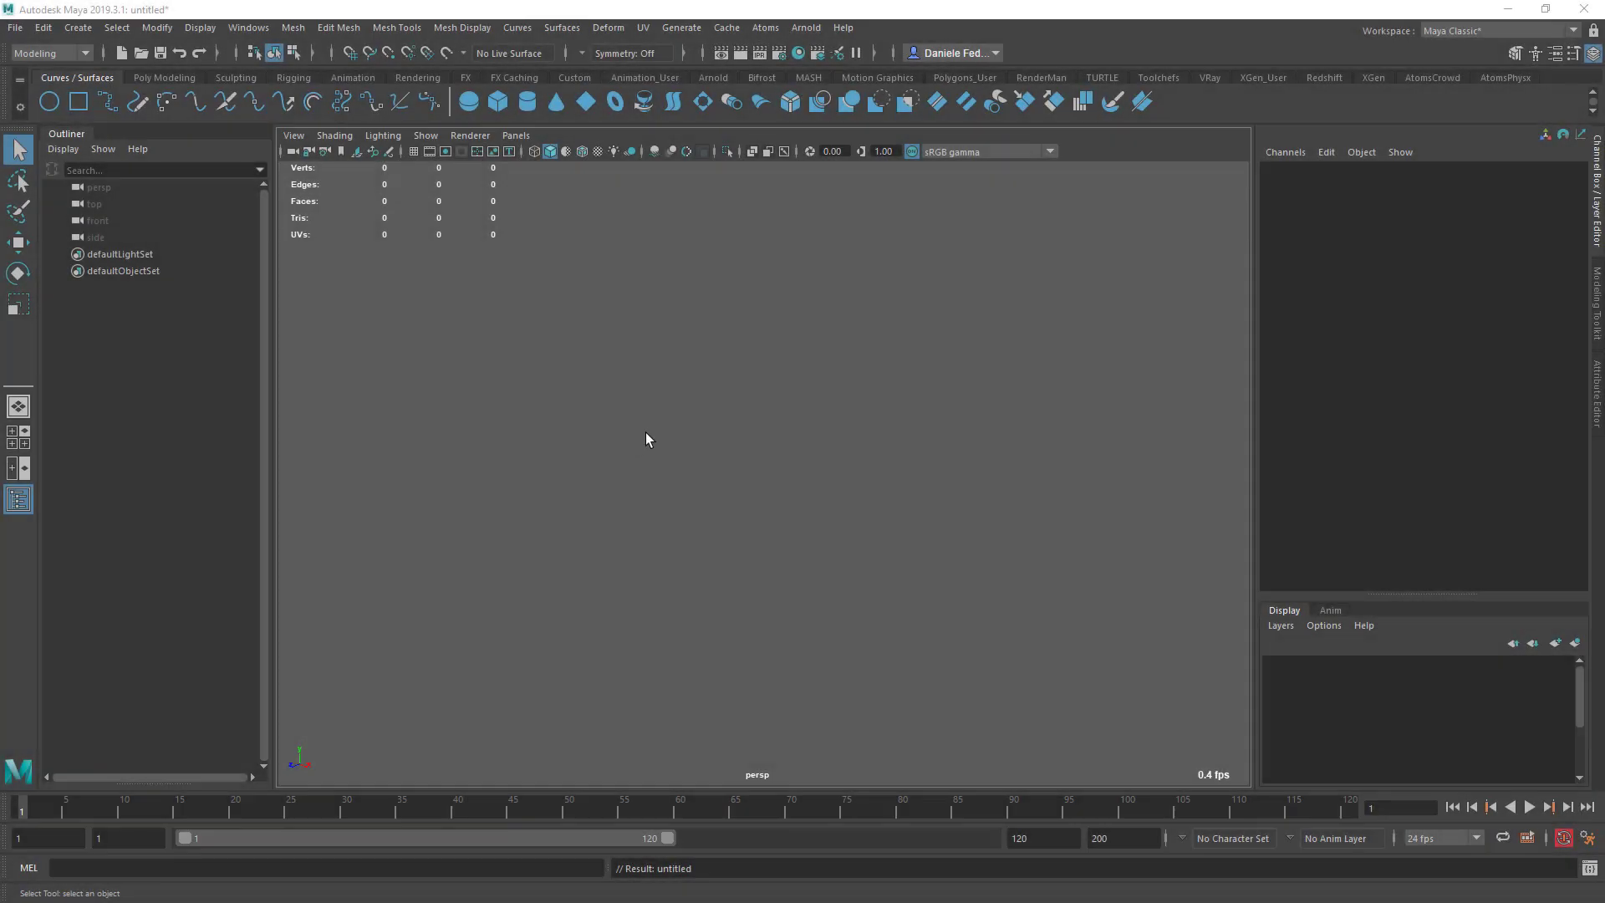
{"action": "left_click", "coordinate": [765, 27]}
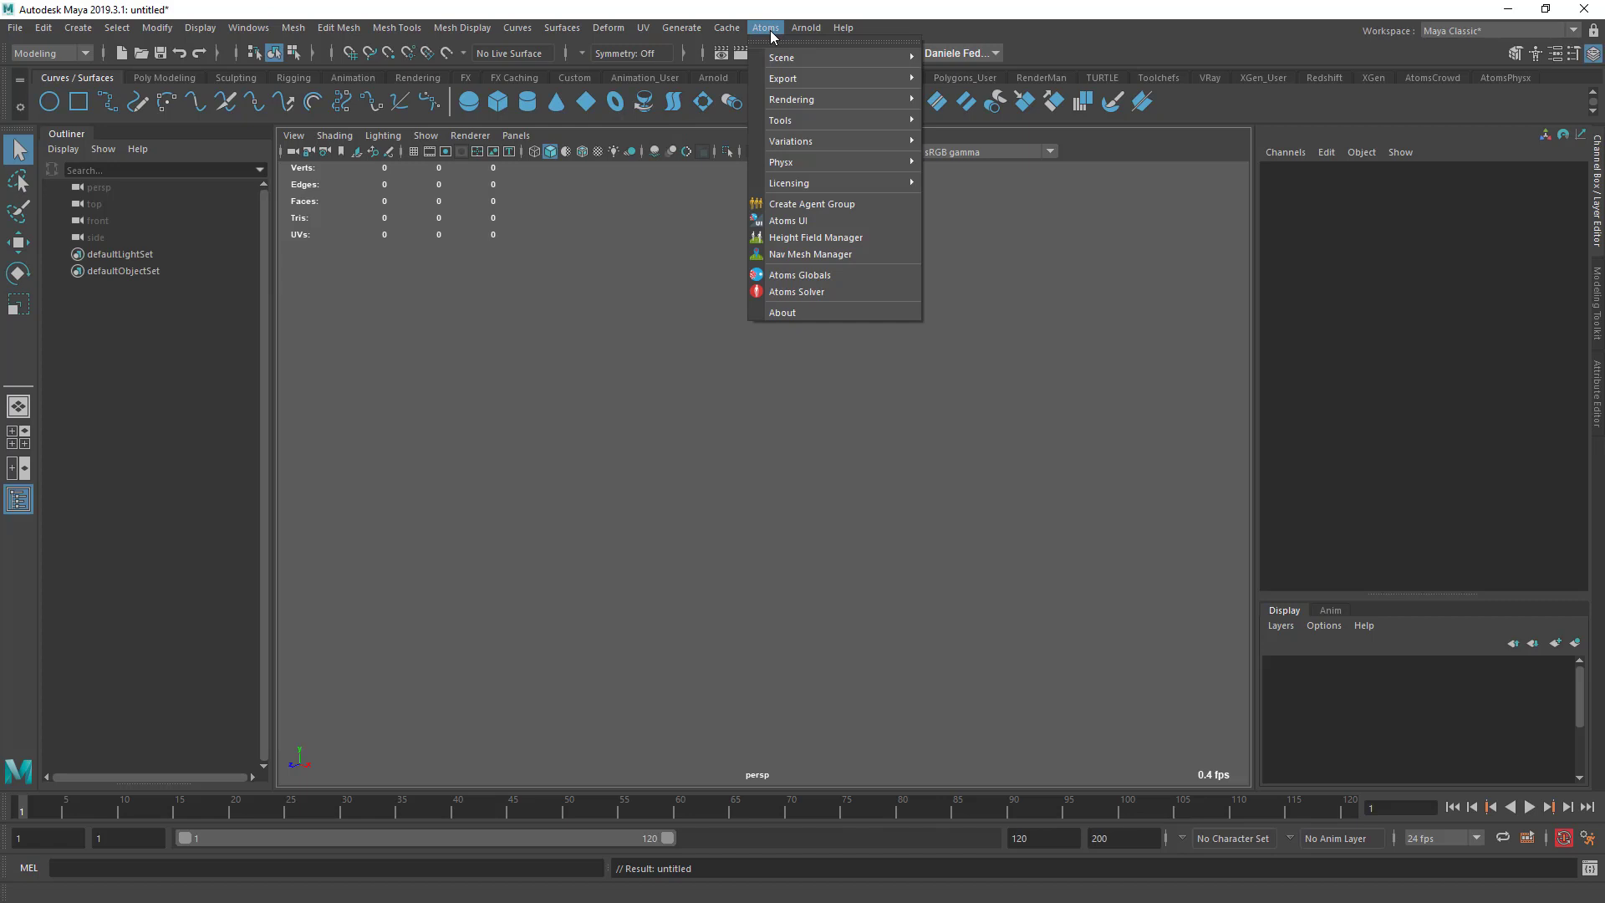
{"action": "left_click", "coordinate": [810, 206]}
{"action": "left_click", "coordinate": [766, 470]}
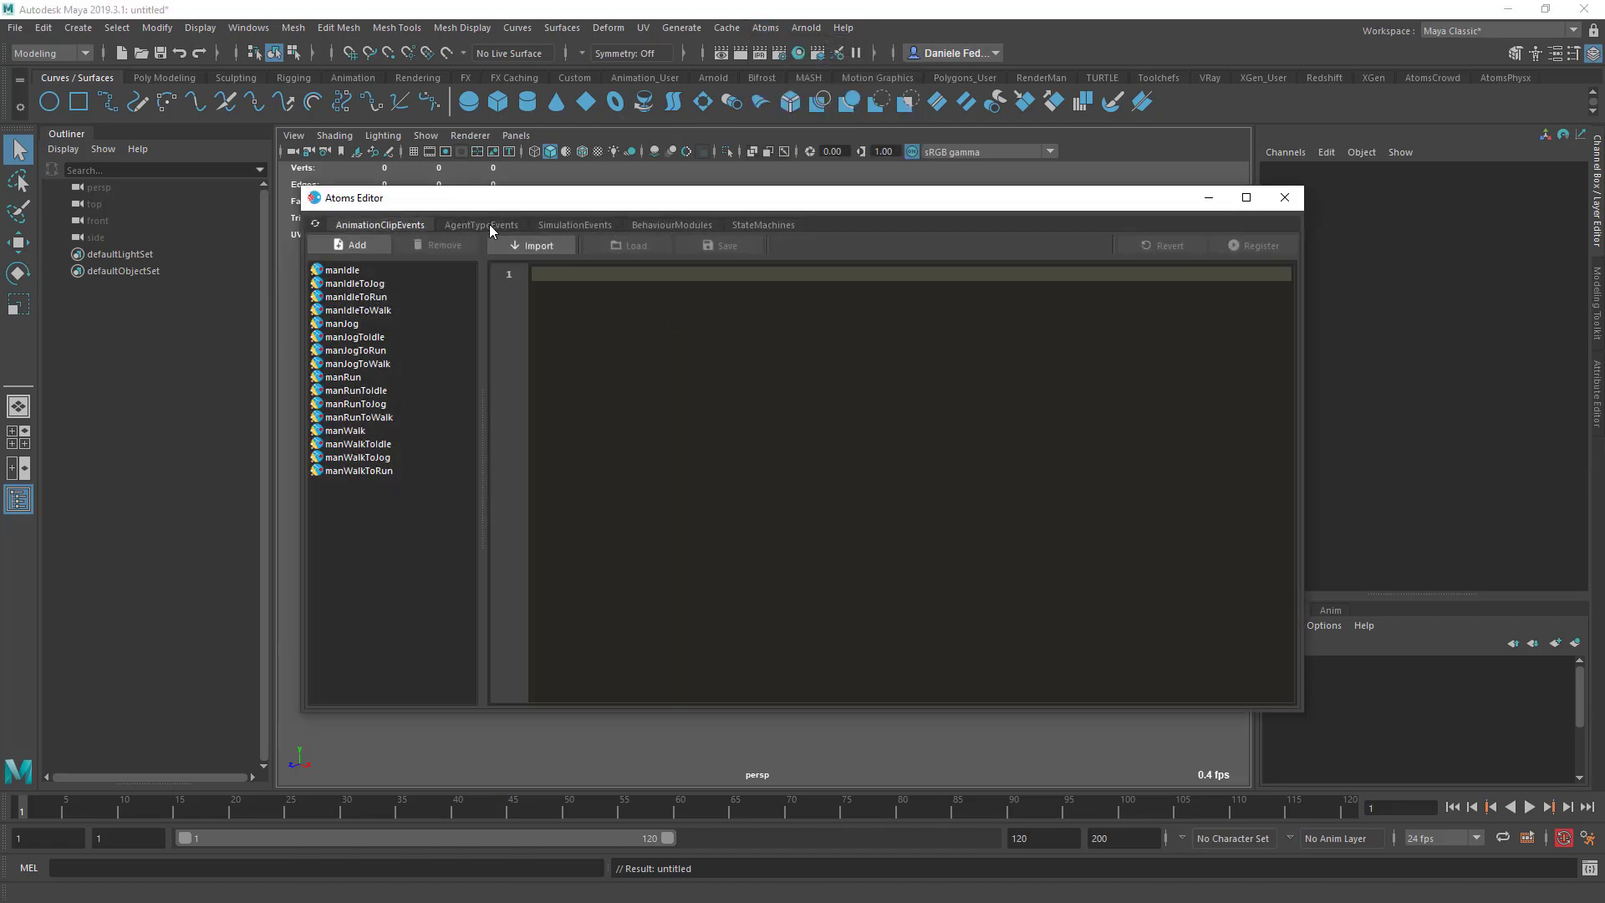
Set the character path of the man agent type to man.atomscharacter from C:/projects/retargeting_docs.
{"action": "left_click", "coordinate": [489, 225]}
{"action": "left_click", "coordinate": [354, 270]}
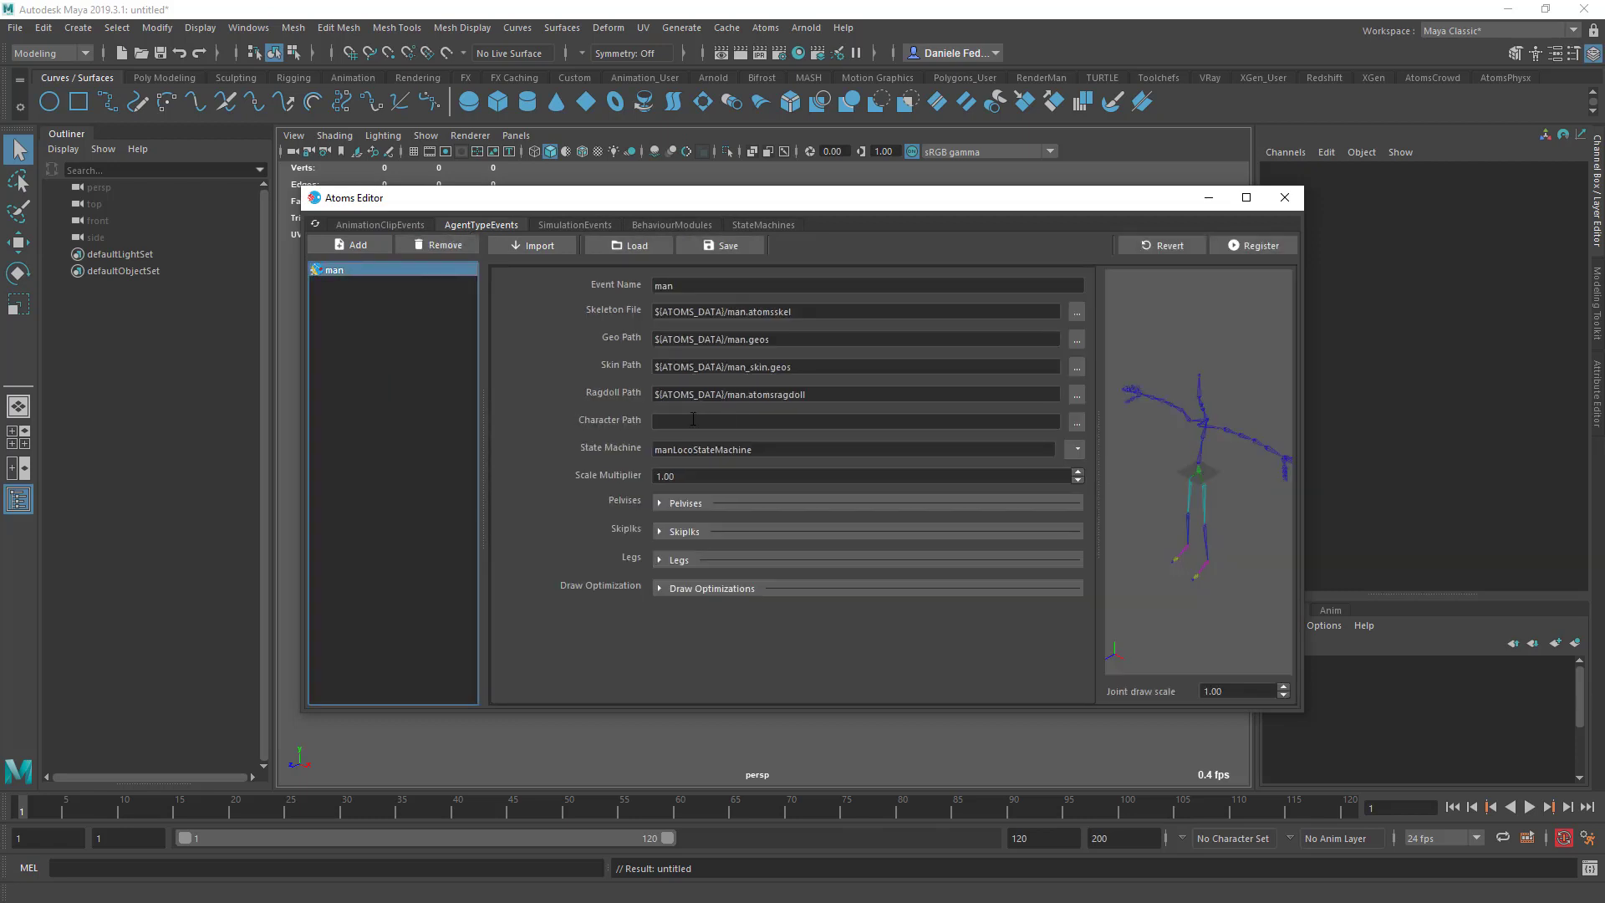
{"action": "left_click", "coordinate": [1077, 421]}
{"action": "left_click", "coordinate": [639, 322]}
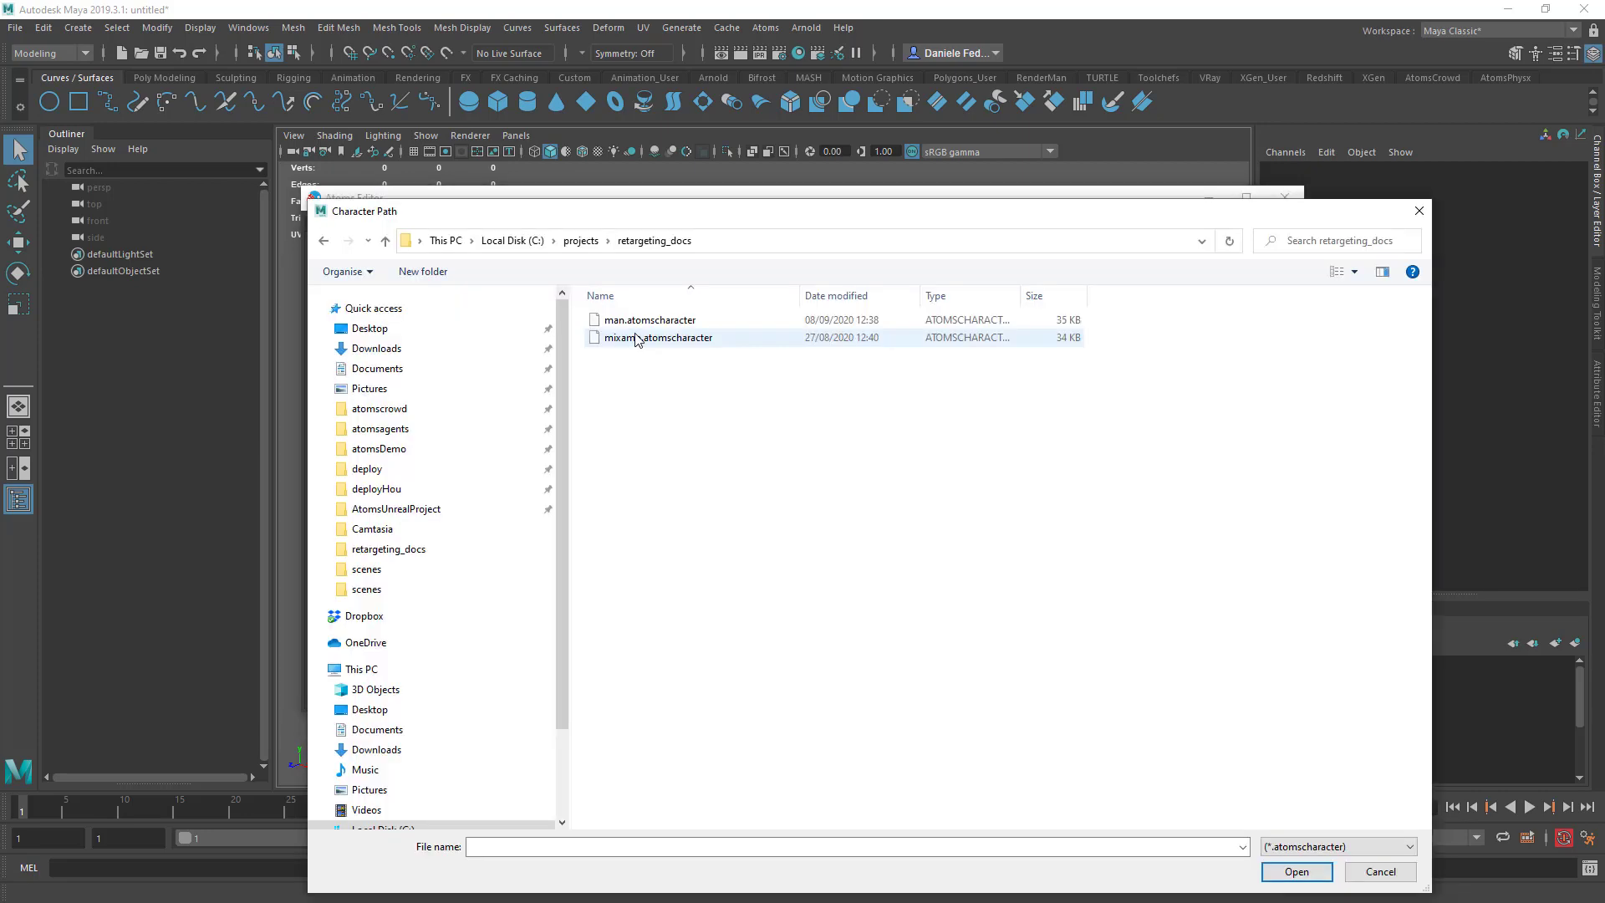
{"action": "double_click", "coordinate": [643, 321]}
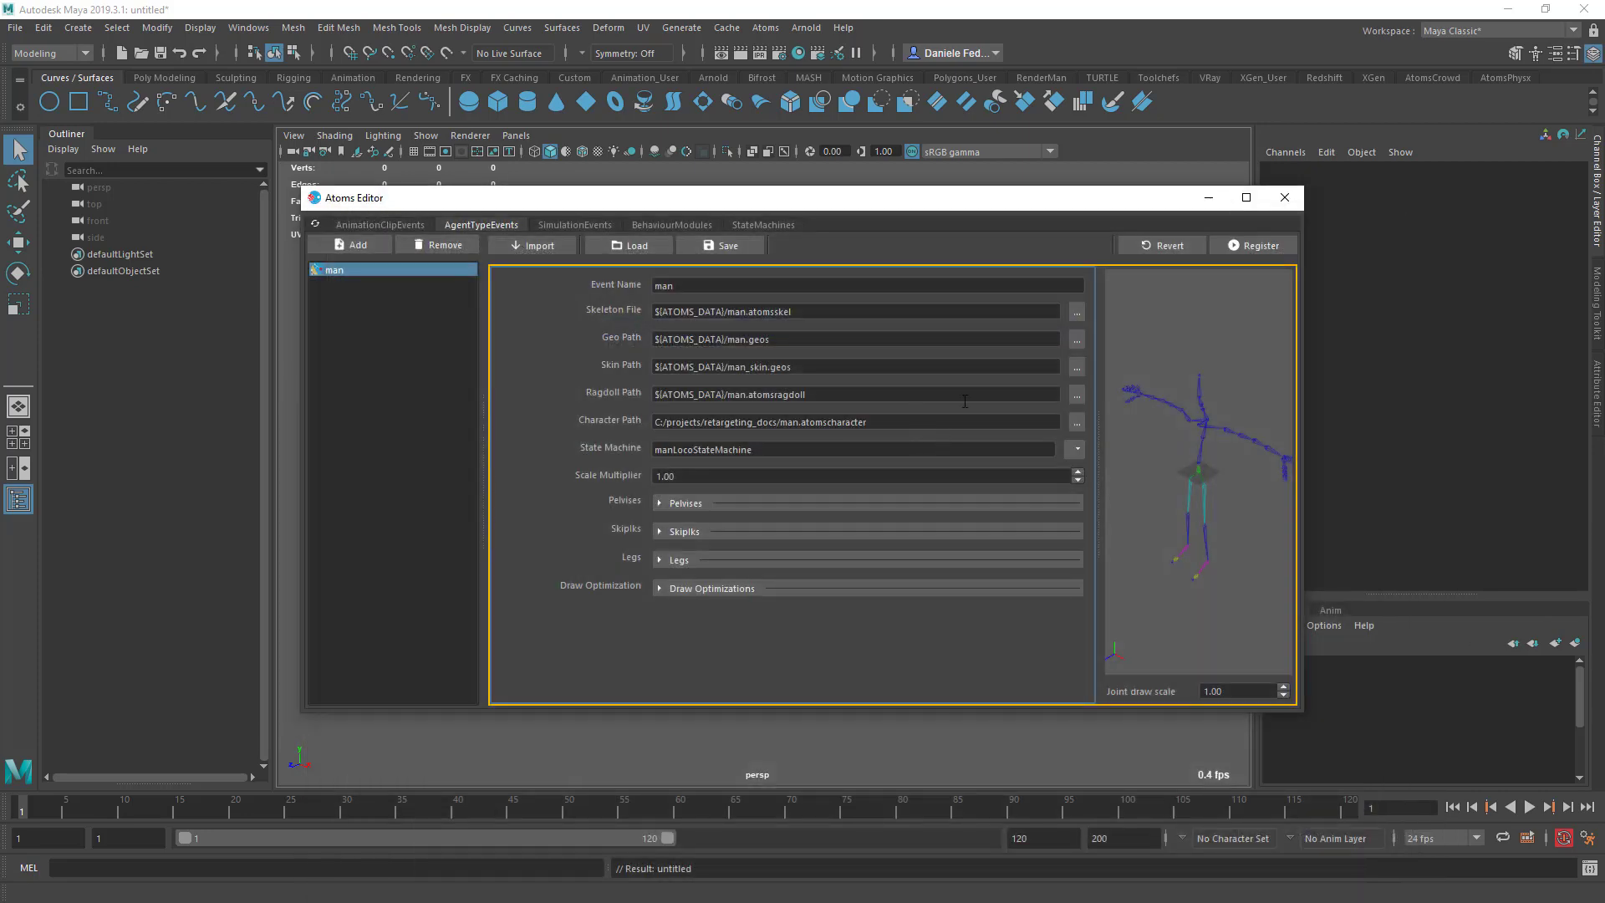
Add an agent type event in GUI mode named mixamo, using mixamo.atomsskel from C:/projects/retargeting_docs as its skeleton file.
{"action": "left_click", "coordinate": [366, 245]}
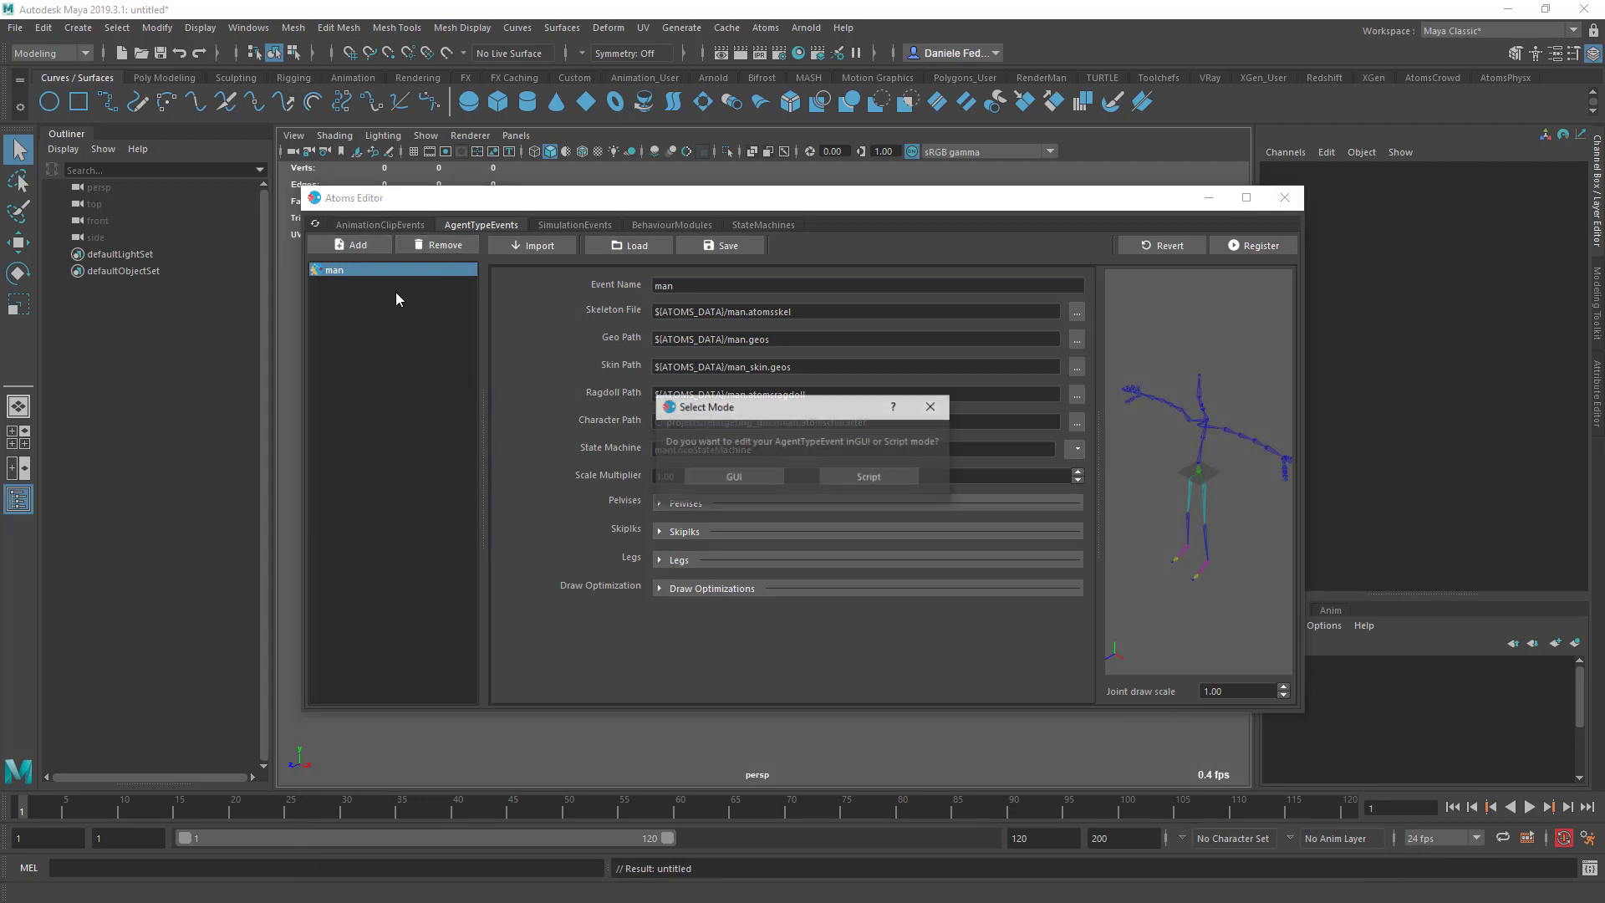
{"action": "left_click", "coordinate": [733, 476]}
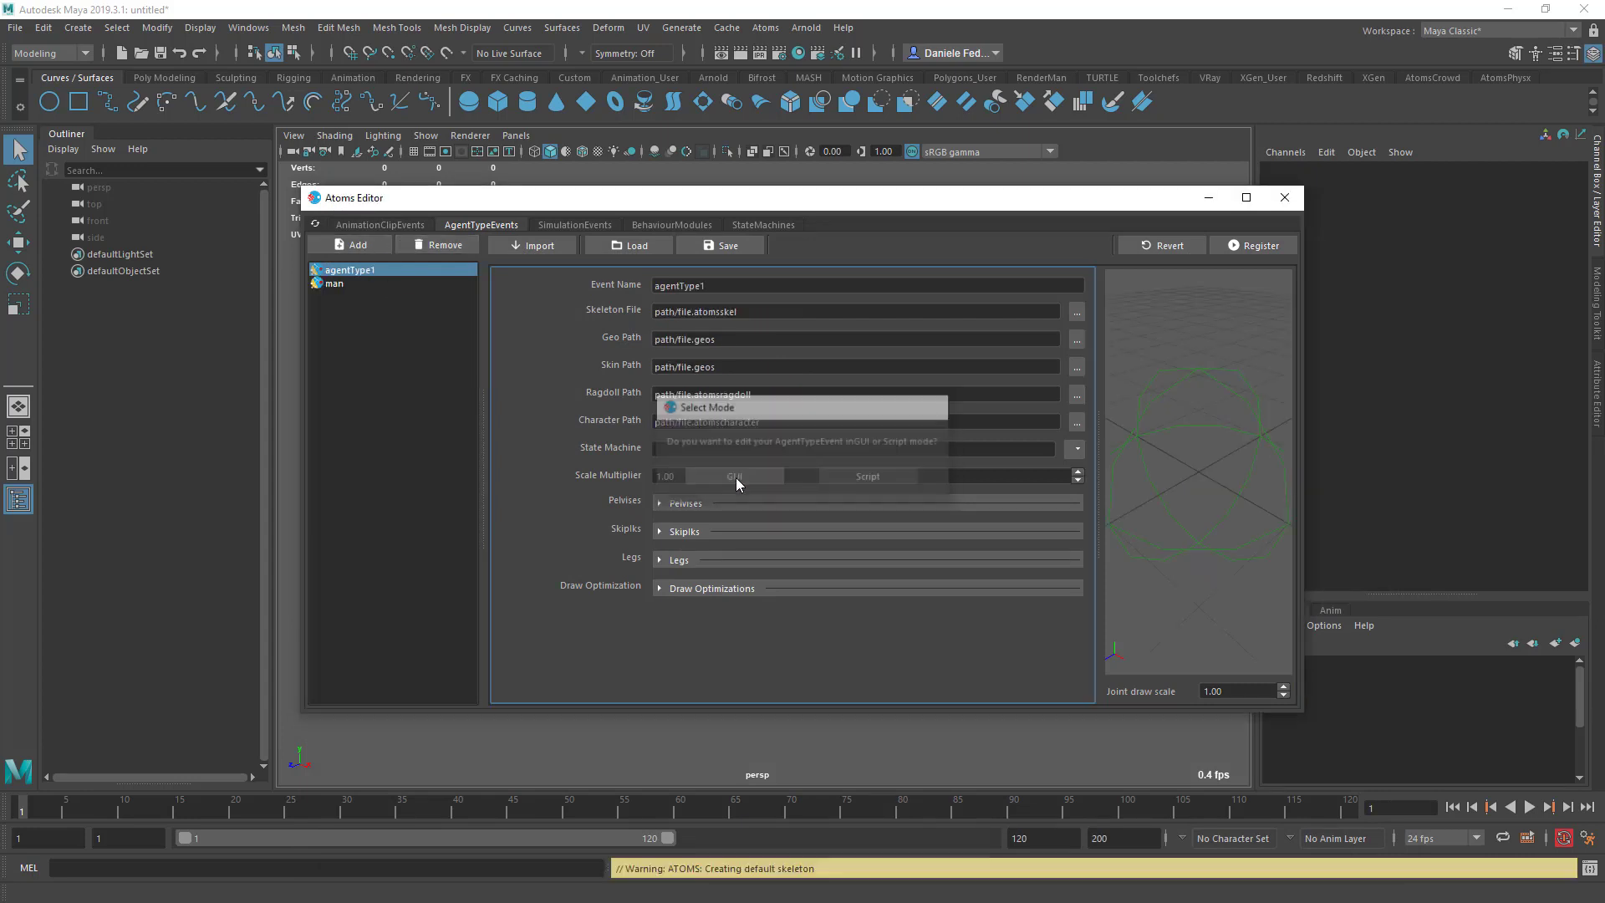
{"action": "double_click", "coordinate": [1024, 282]}
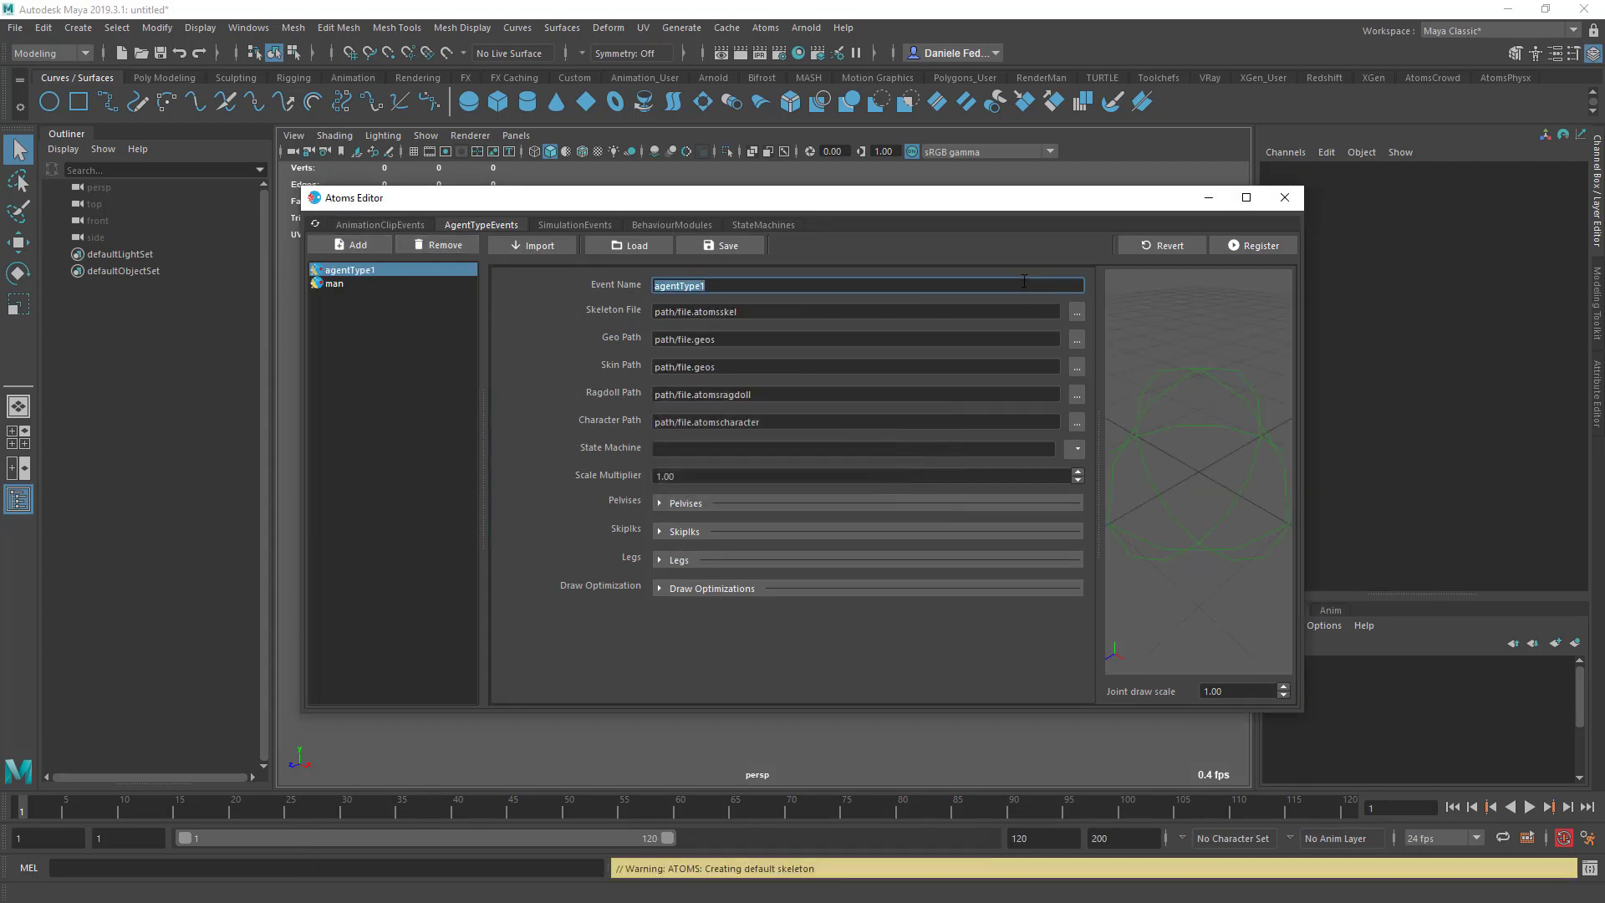
{"action": "type", "text": "mixamo"}
{"action": "key", "text": "Tab"}
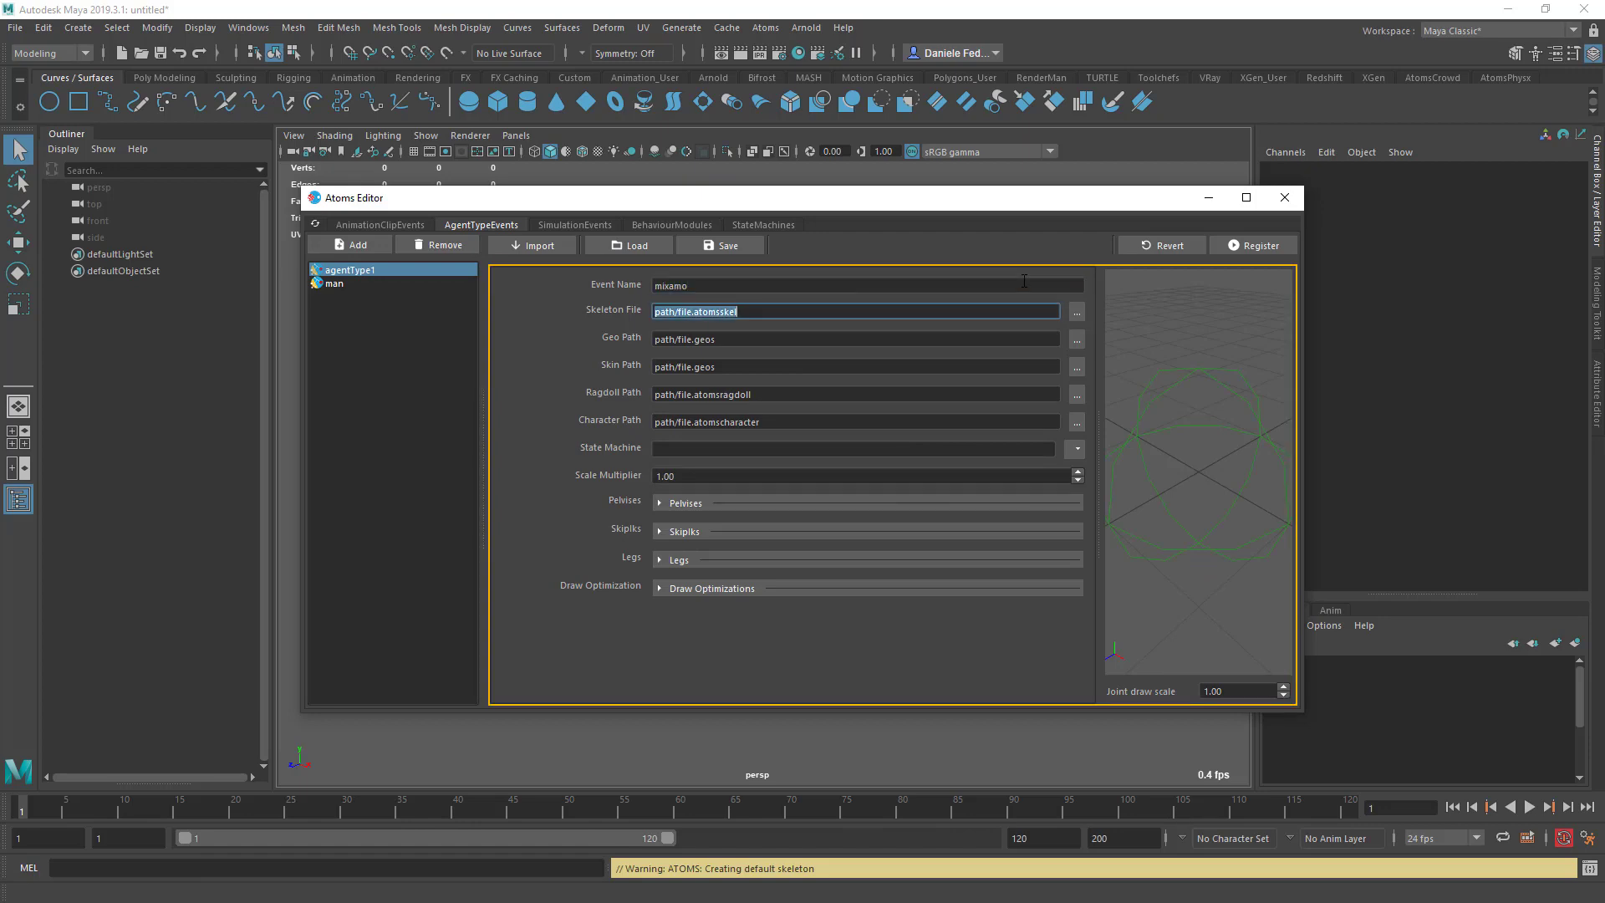
{"action": "left_click", "coordinate": [1074, 313]}
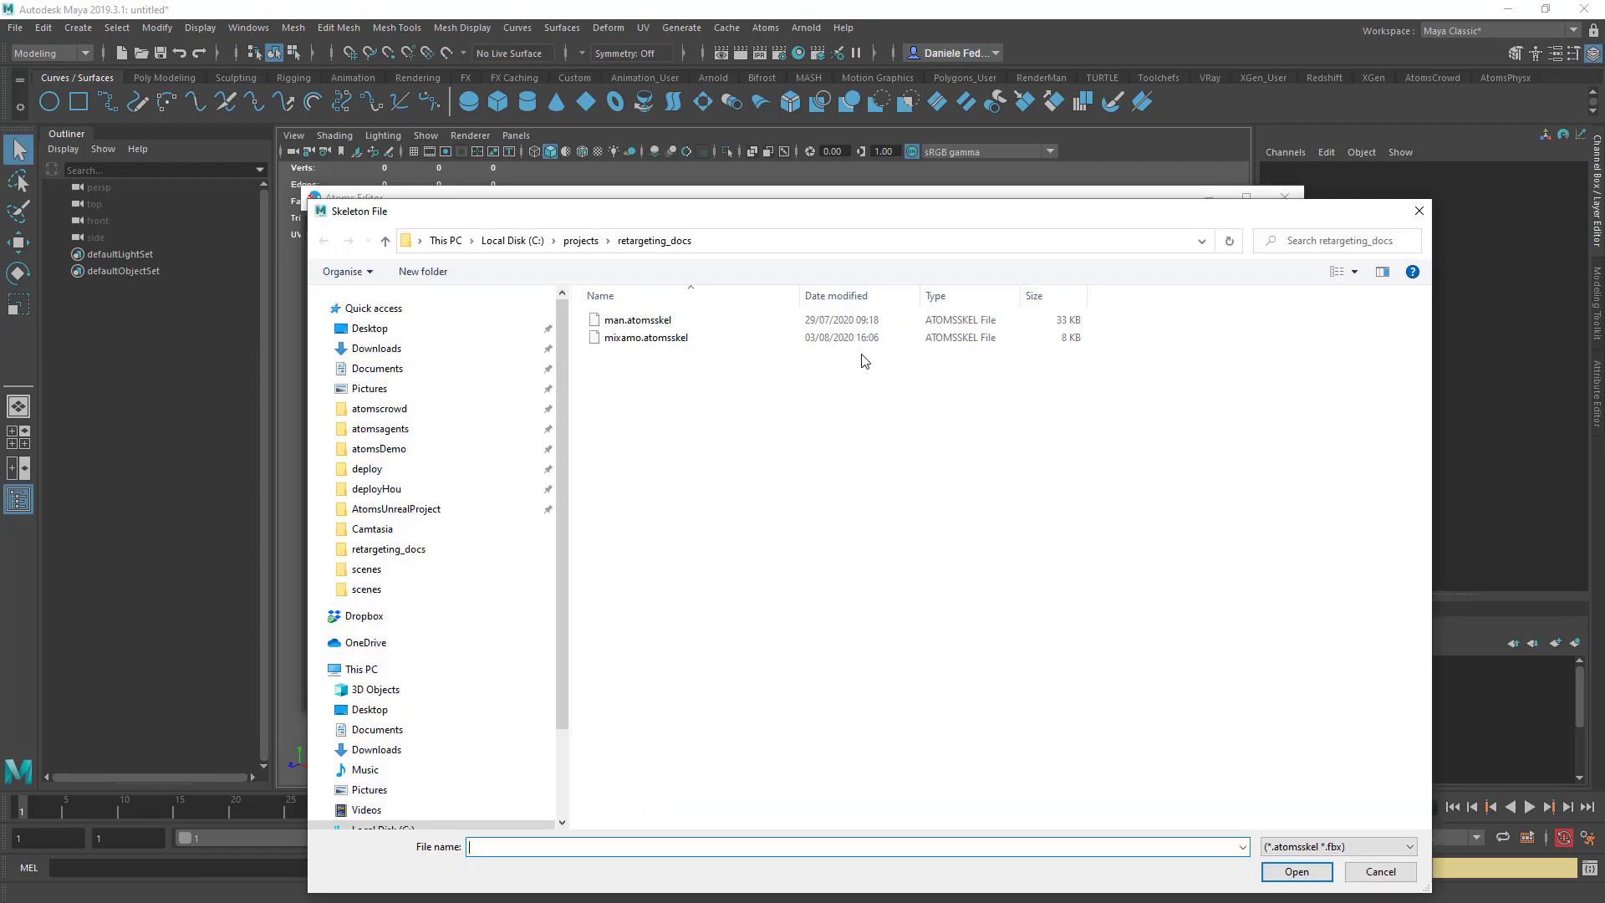
{"action": "double_click", "coordinate": [651, 338]}
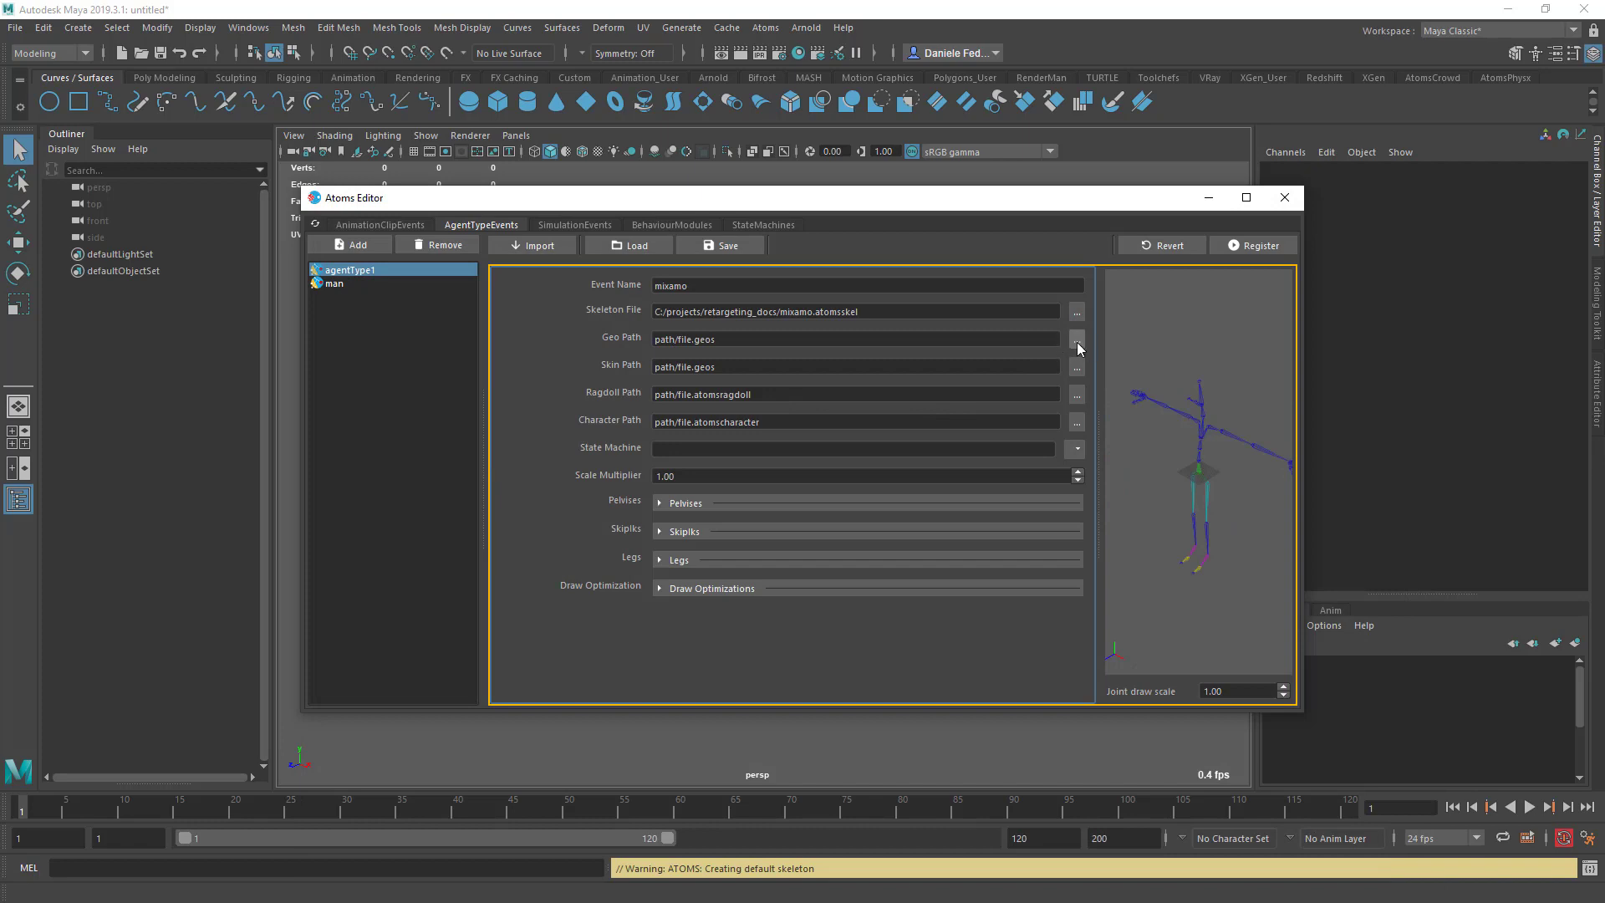
Set the skin path of the mixamo agent type to mixamo_skin.geos from C:/projects/retargeting_docs.
{"action": "left_click", "coordinate": [1077, 339]}
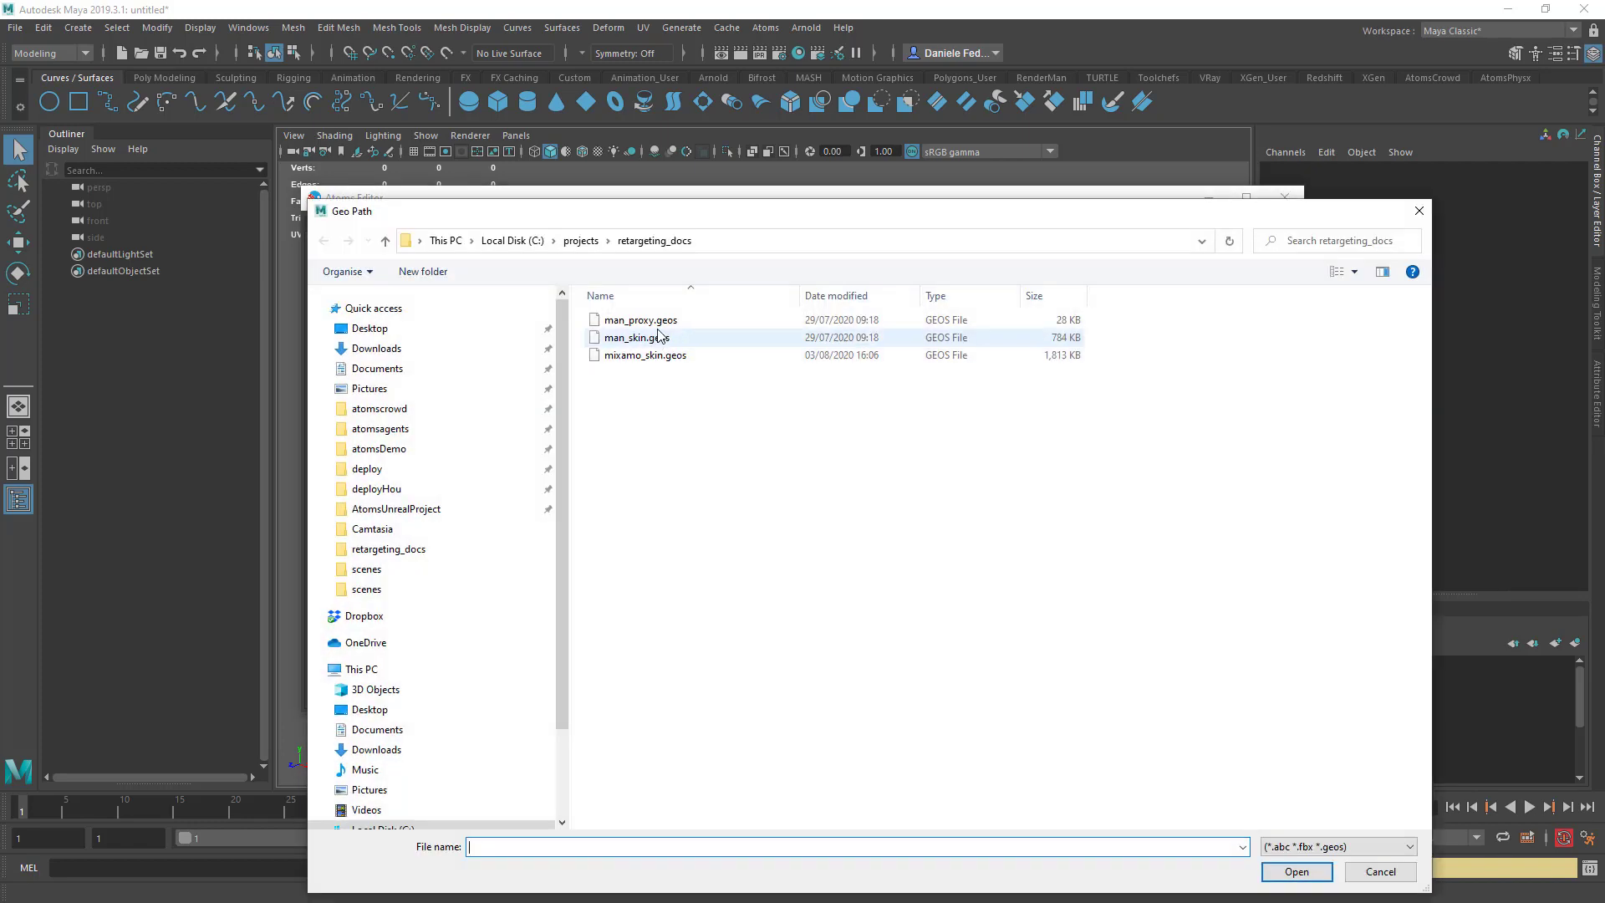
{"action": "double_click", "coordinate": [884, 354]}
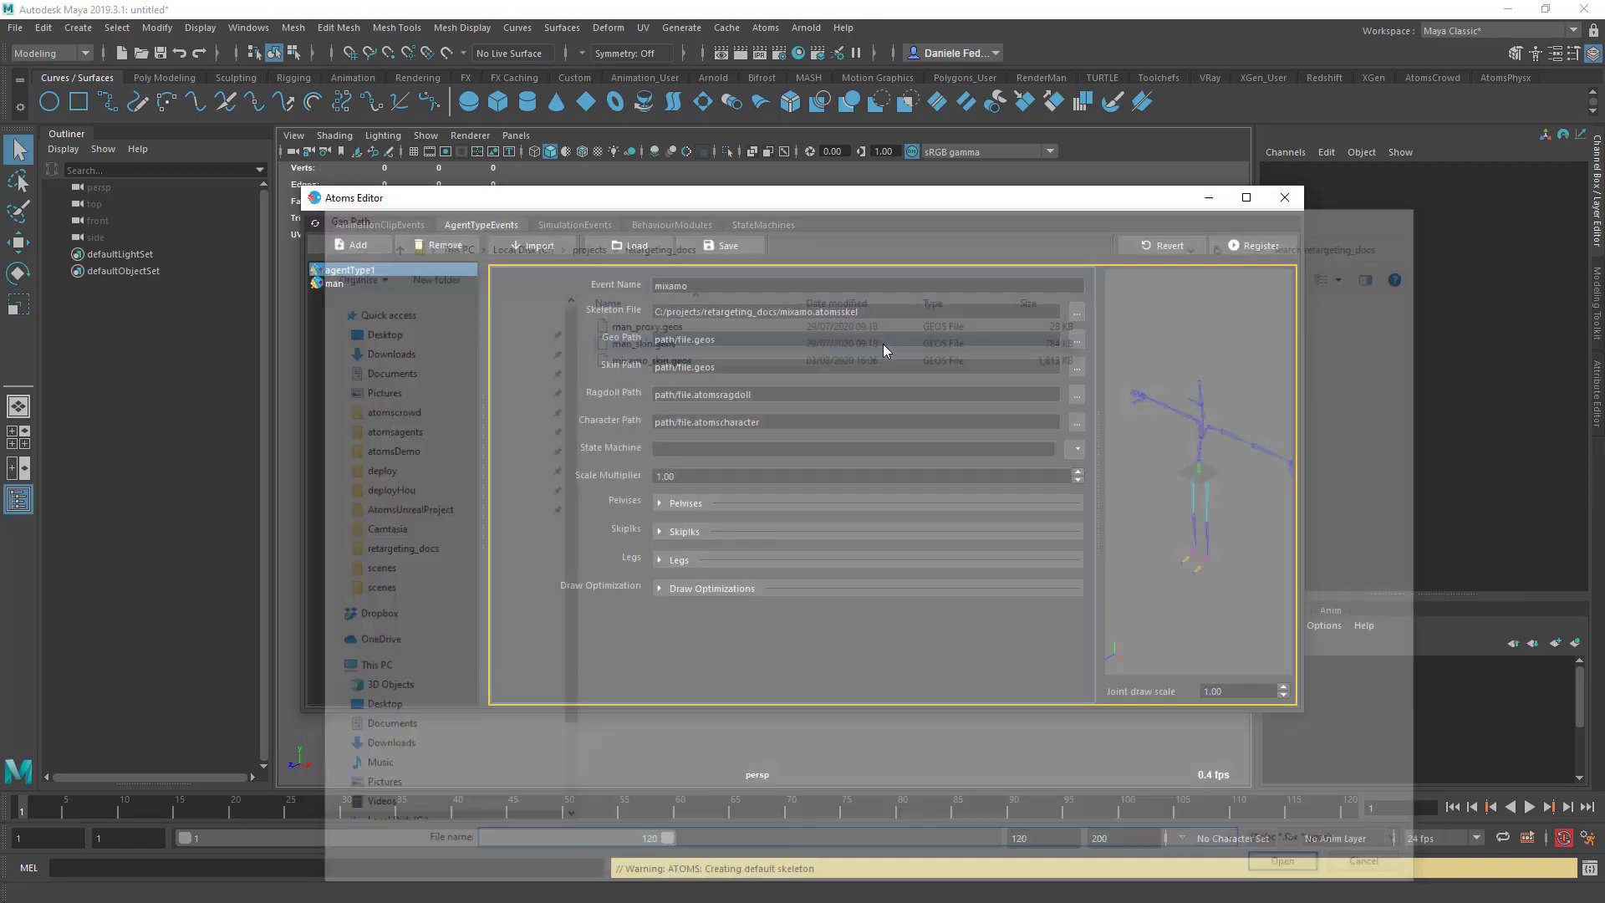
{"action": "left_click", "coordinate": [1076, 367]}
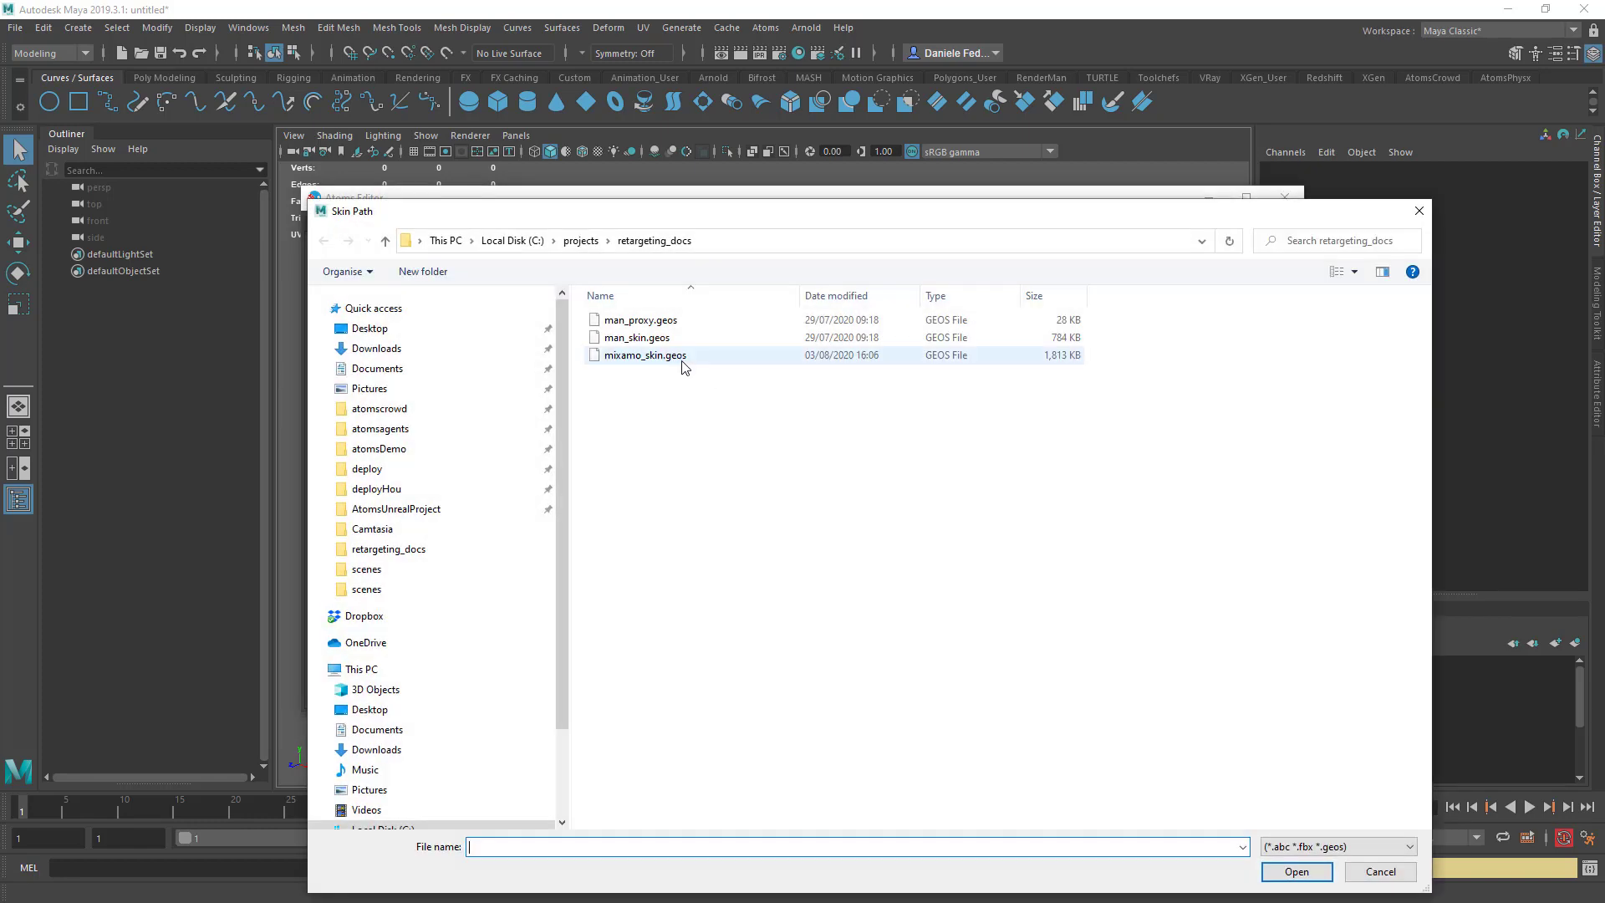
{"action": "double_click", "coordinate": [644, 357]}
Enable skin mesh drawing in the agent type preview and register the mixamo event.
{"action": "right_click", "coordinate": [1120, 407]}
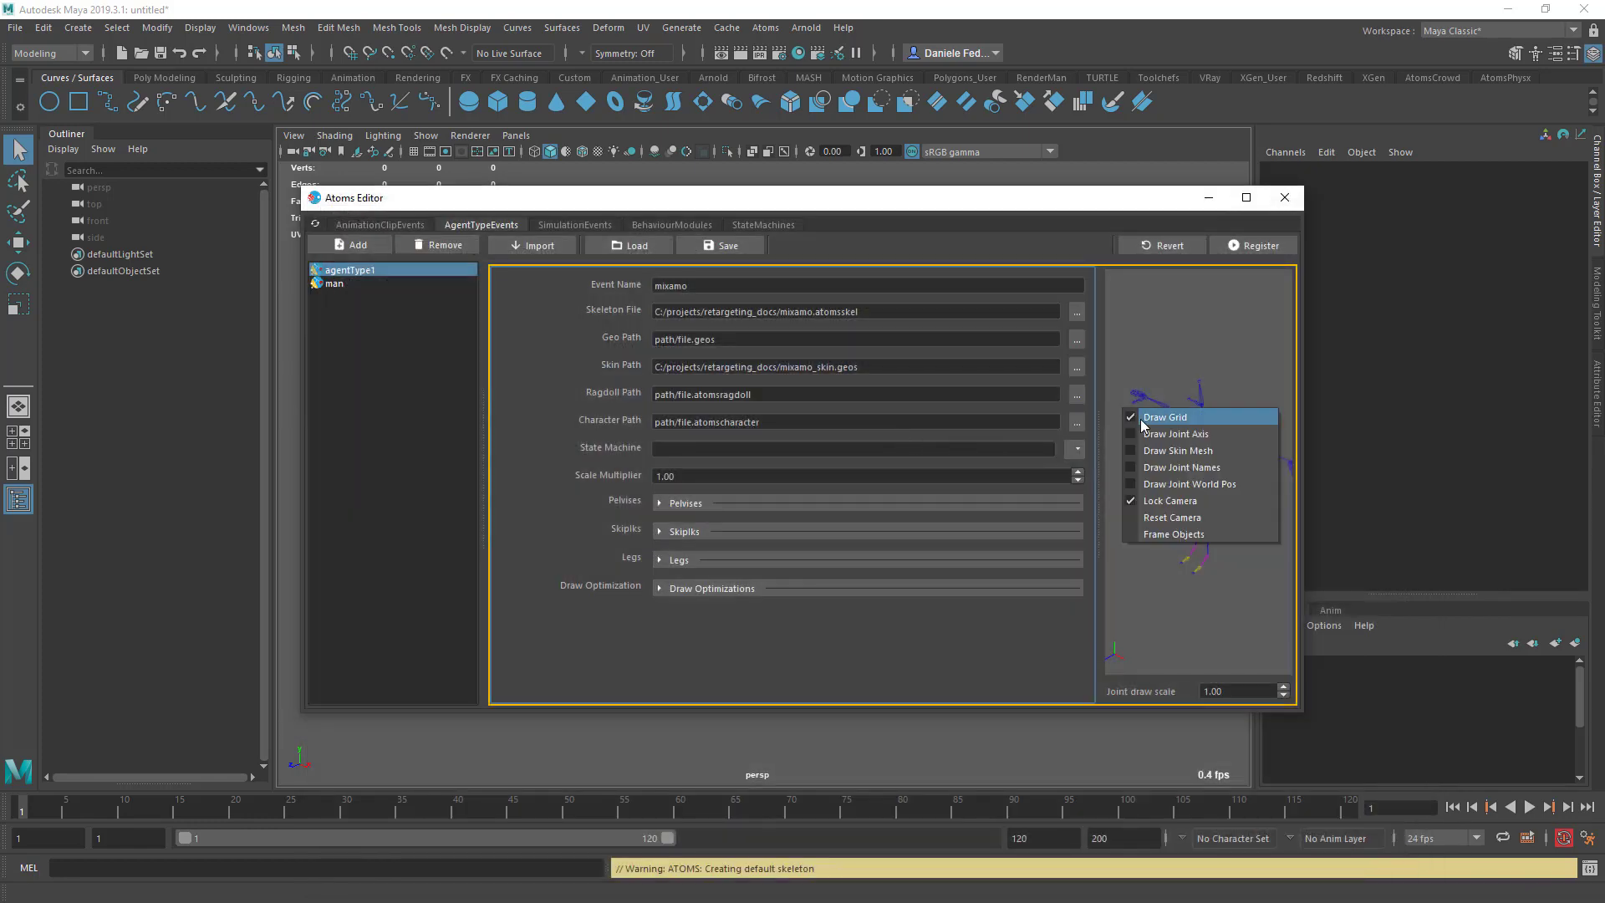
{"action": "left_click", "coordinate": [1170, 450]}
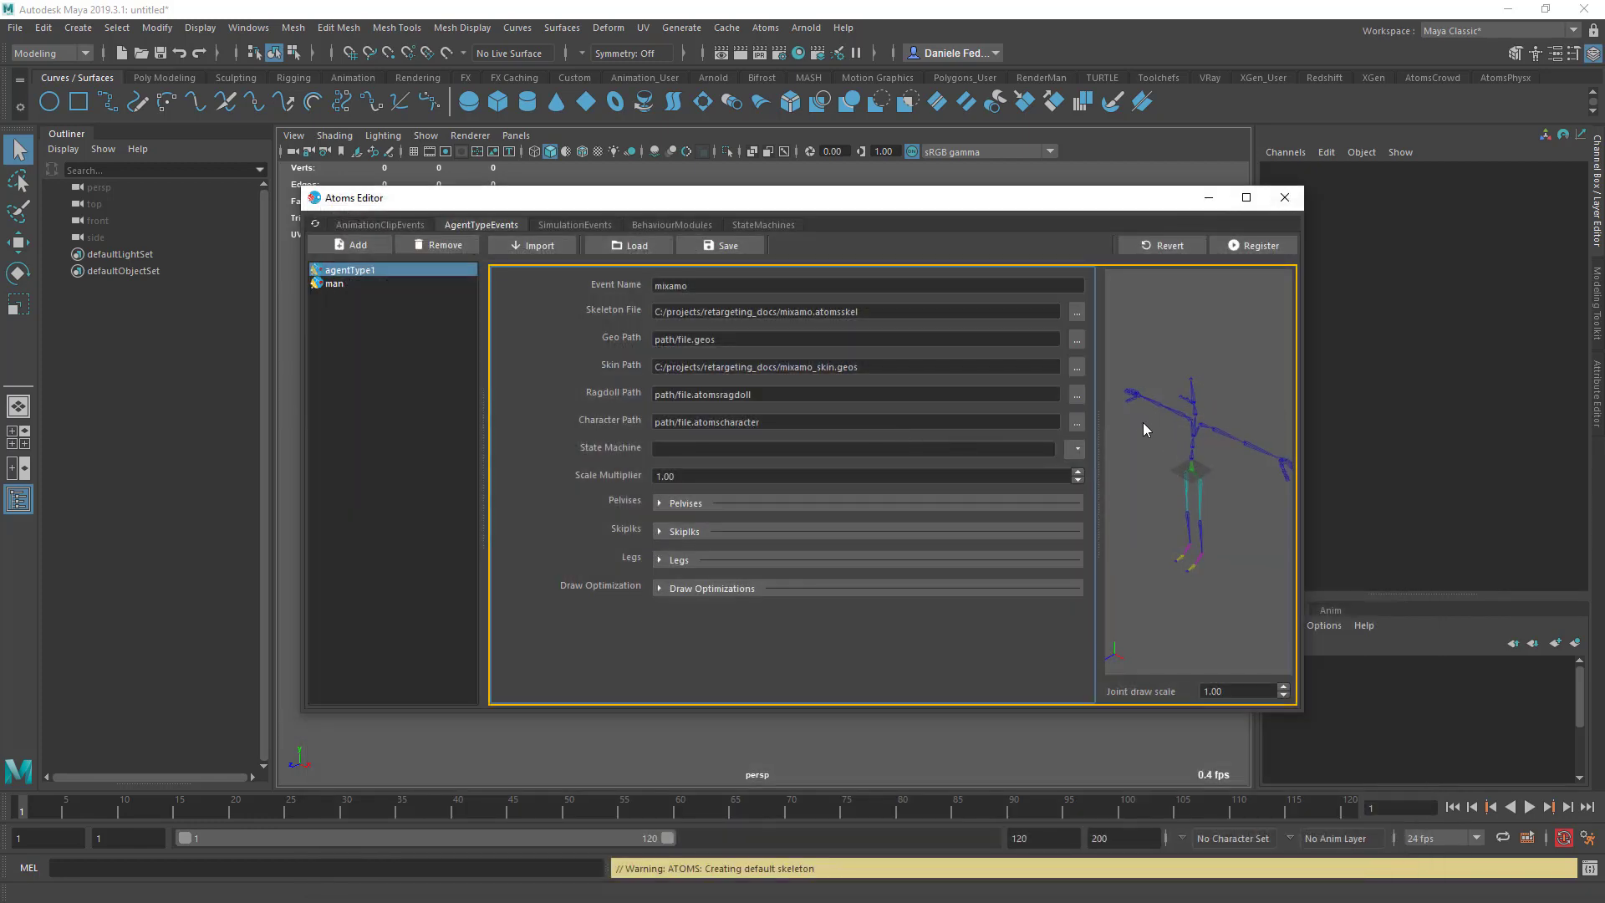
{"action": "left_click", "coordinate": [1253, 248]}
{"action": "left_click_drag", "start_coordinate": [1215, 416], "coordinate": [1173, 451], "text": "alt"}
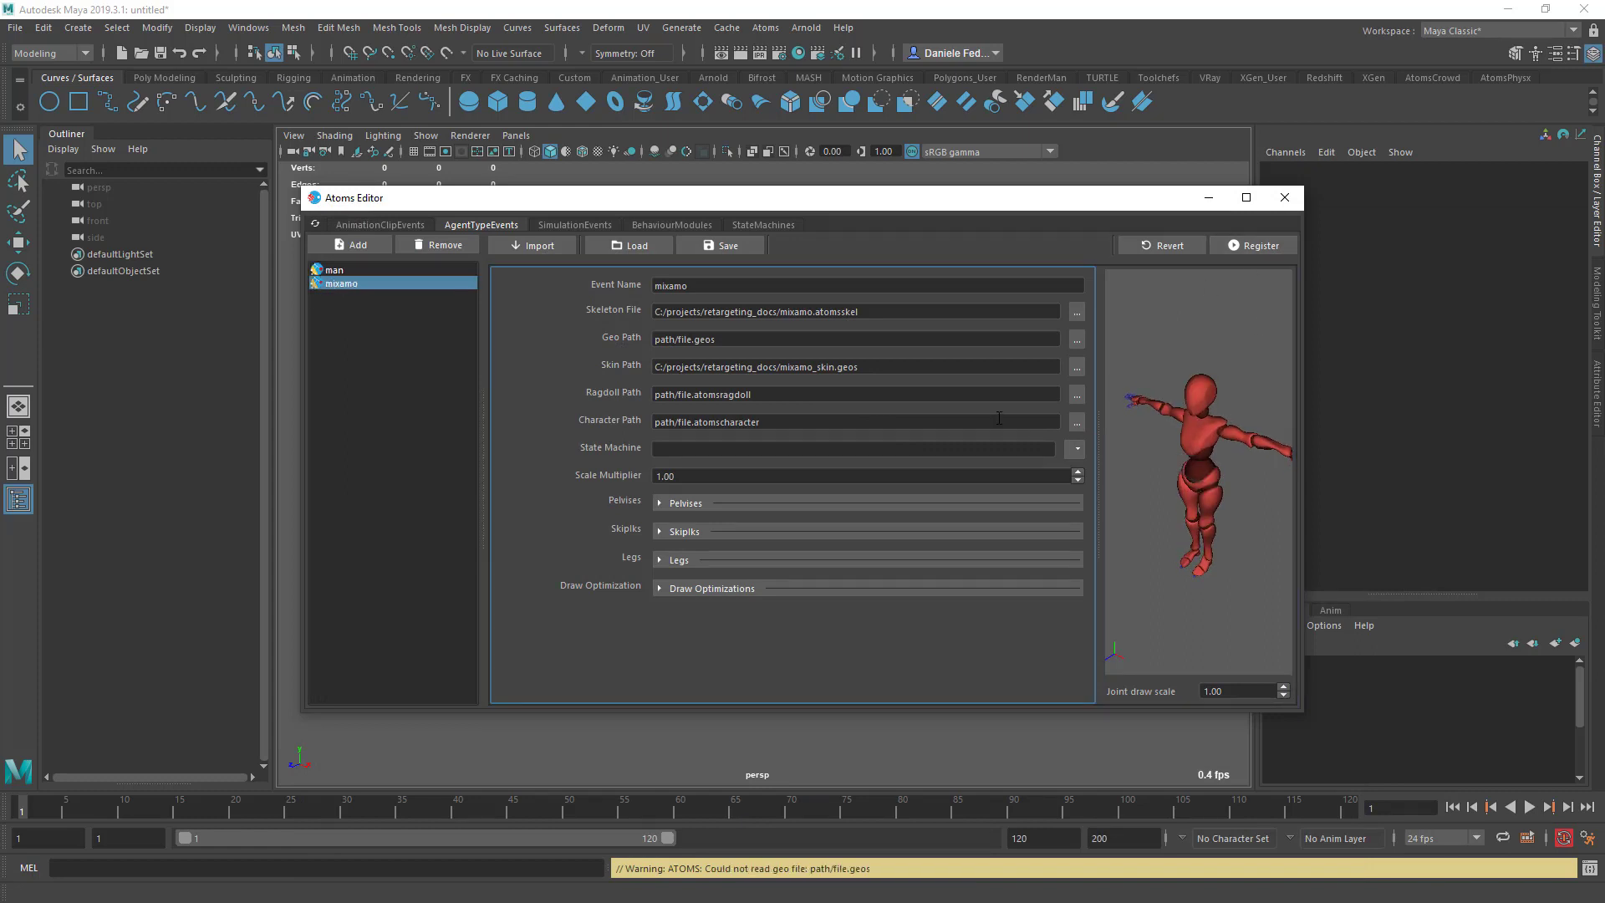
Clear the placeholder ragdoll, geo and character paths of the mixamo agent type.
{"action": "triple_click", "coordinate": [847, 395]}
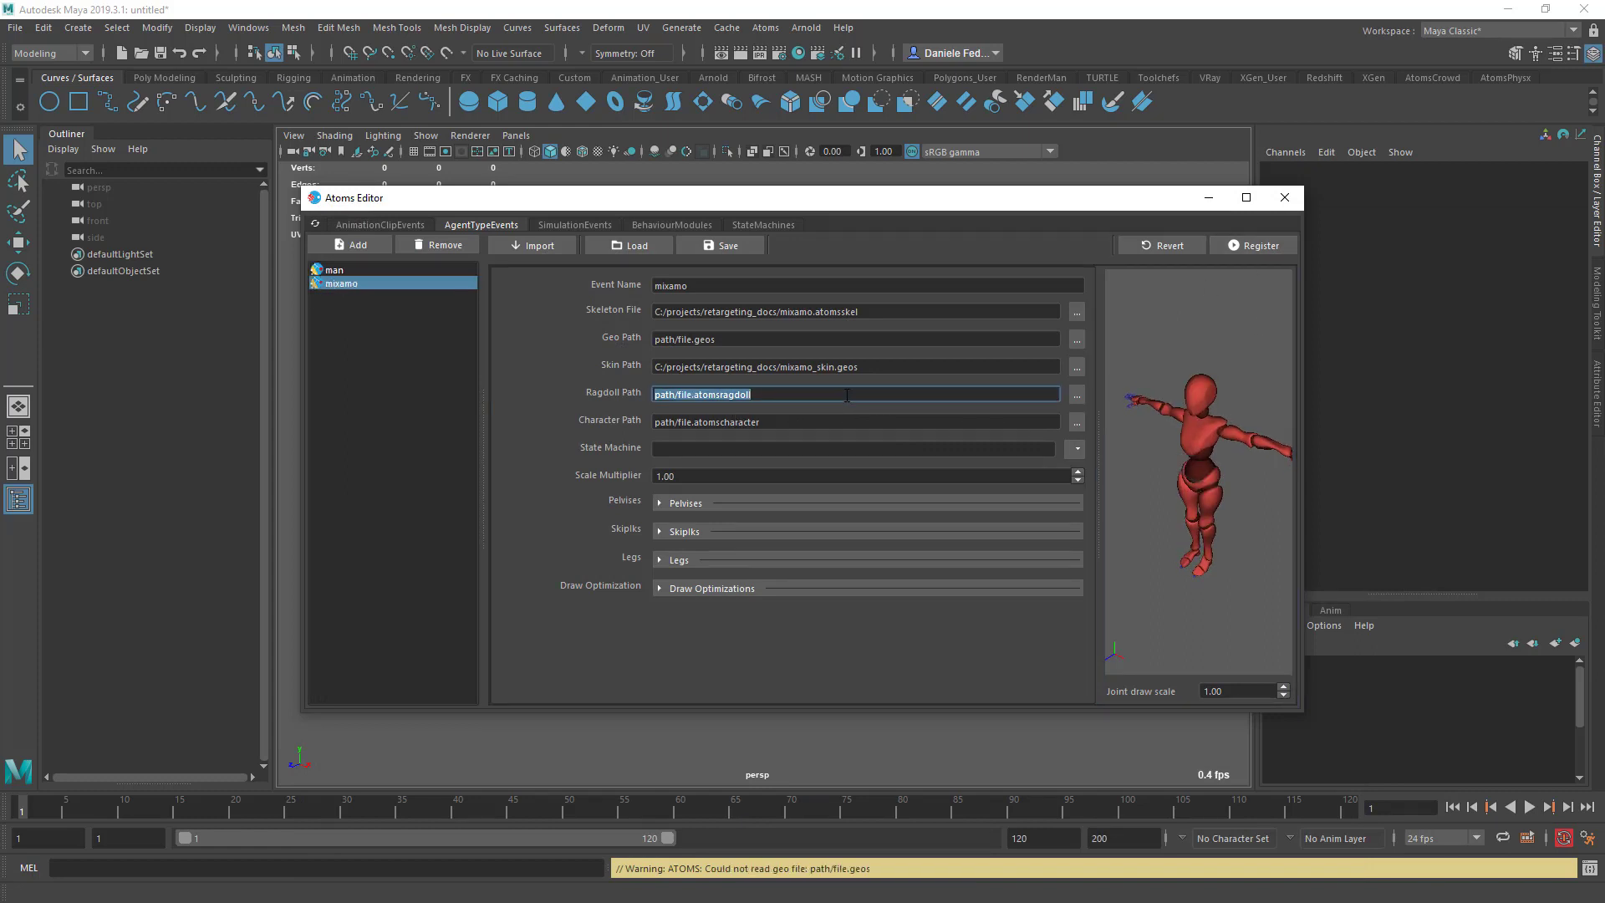
{"action": "key", "text": "BackSpace"}
{"action": "triple_click", "coordinate": [737, 343]}
{"action": "key", "text": "BackSpace"}
{"action": "triple_click", "coordinate": [771, 421]}
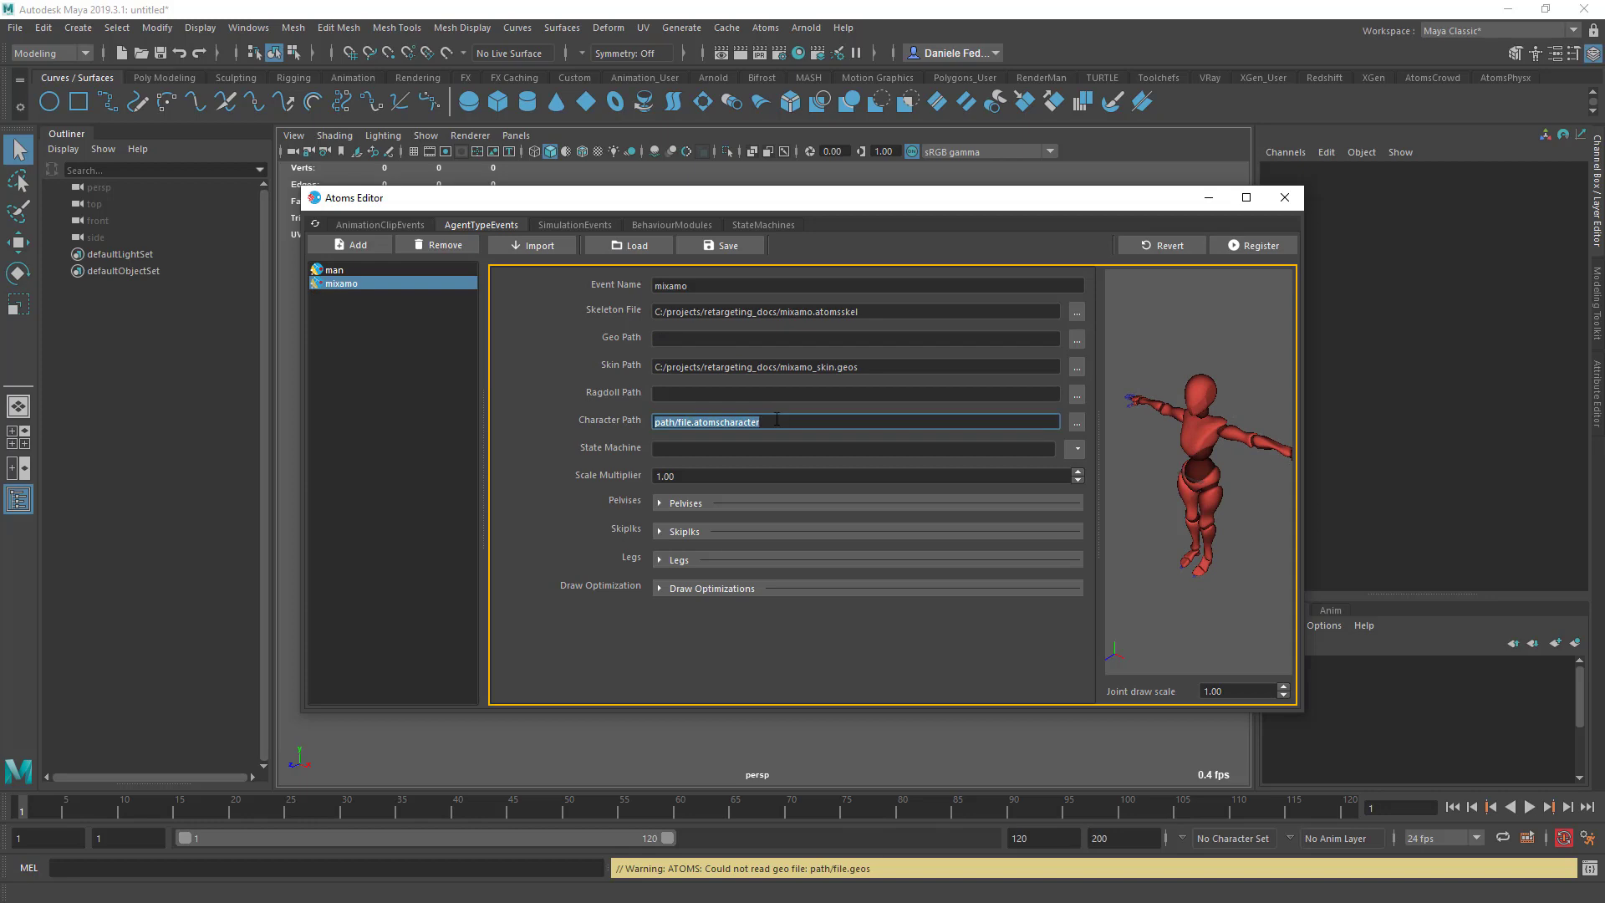
{"action": "key", "text": "BackSpace"}
Set the mixamo agent type's character path to mixamo.atomscharacter and its state machine to manLocoStateMachine.
{"action": "left_click", "coordinate": [1077, 422]}
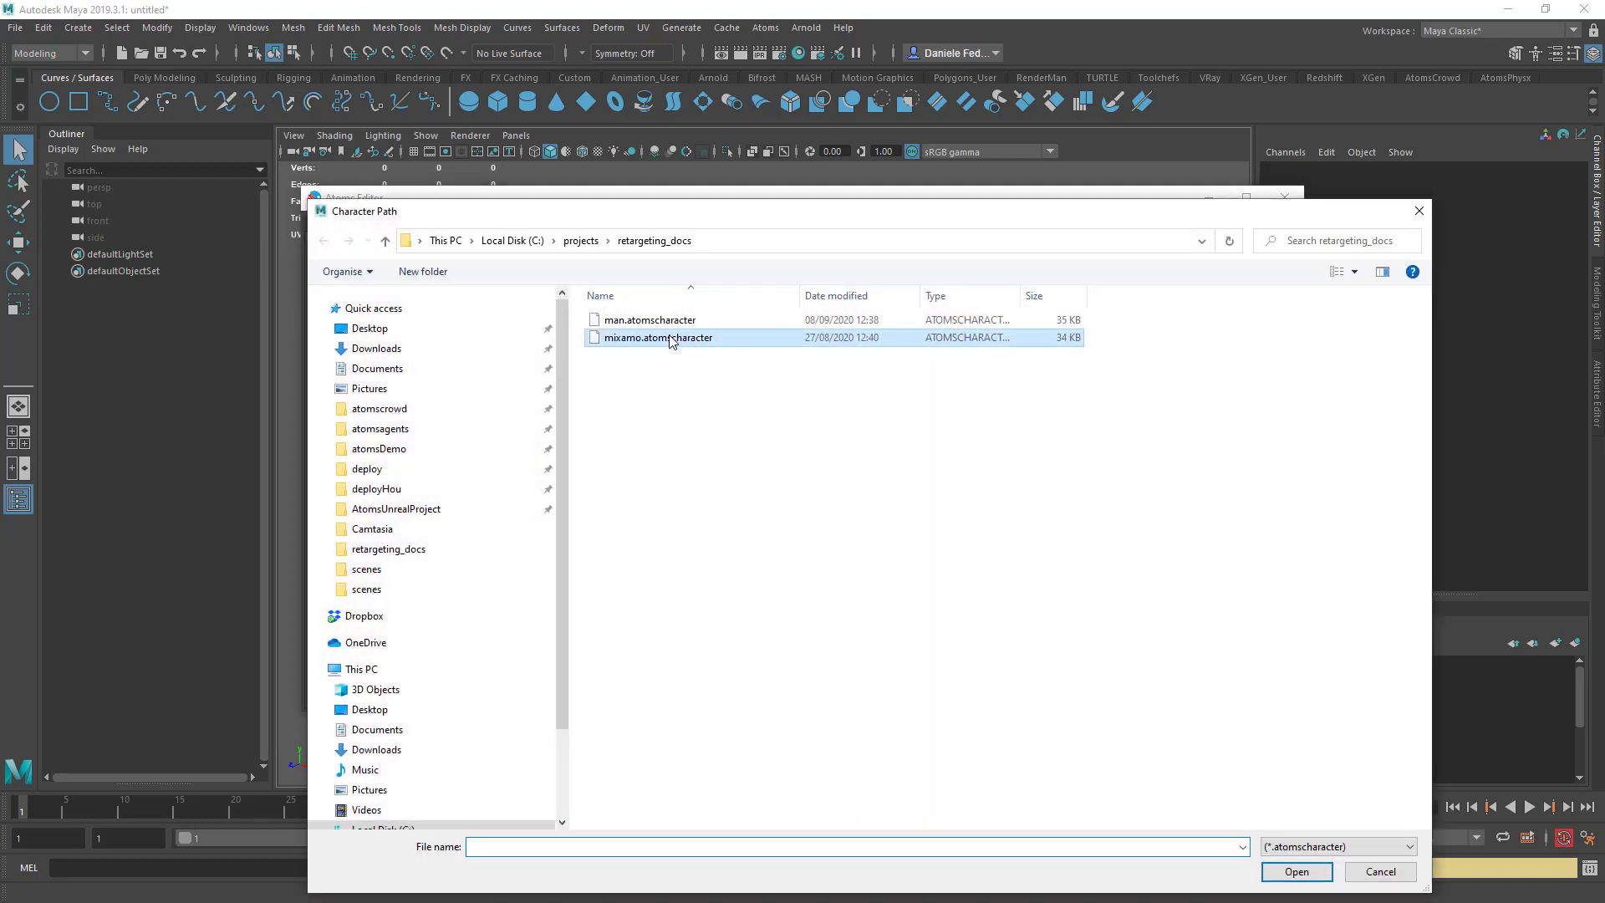
{"action": "double_click", "coordinate": [702, 339]}
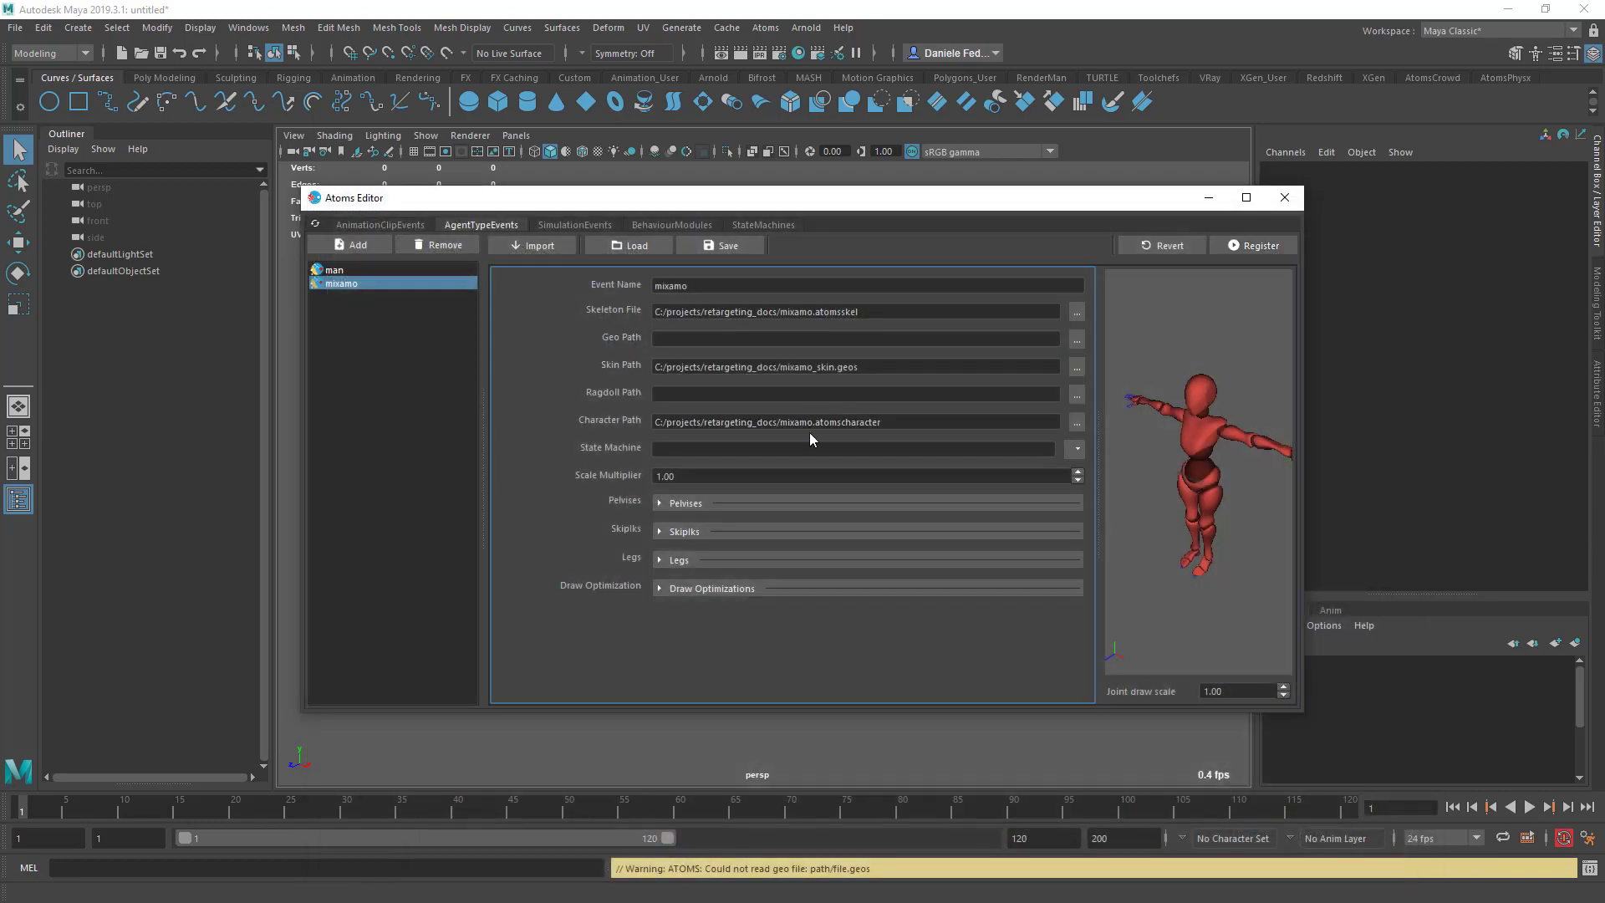
{"action": "left_click", "coordinate": [419, 276], "text": "ctrl"}
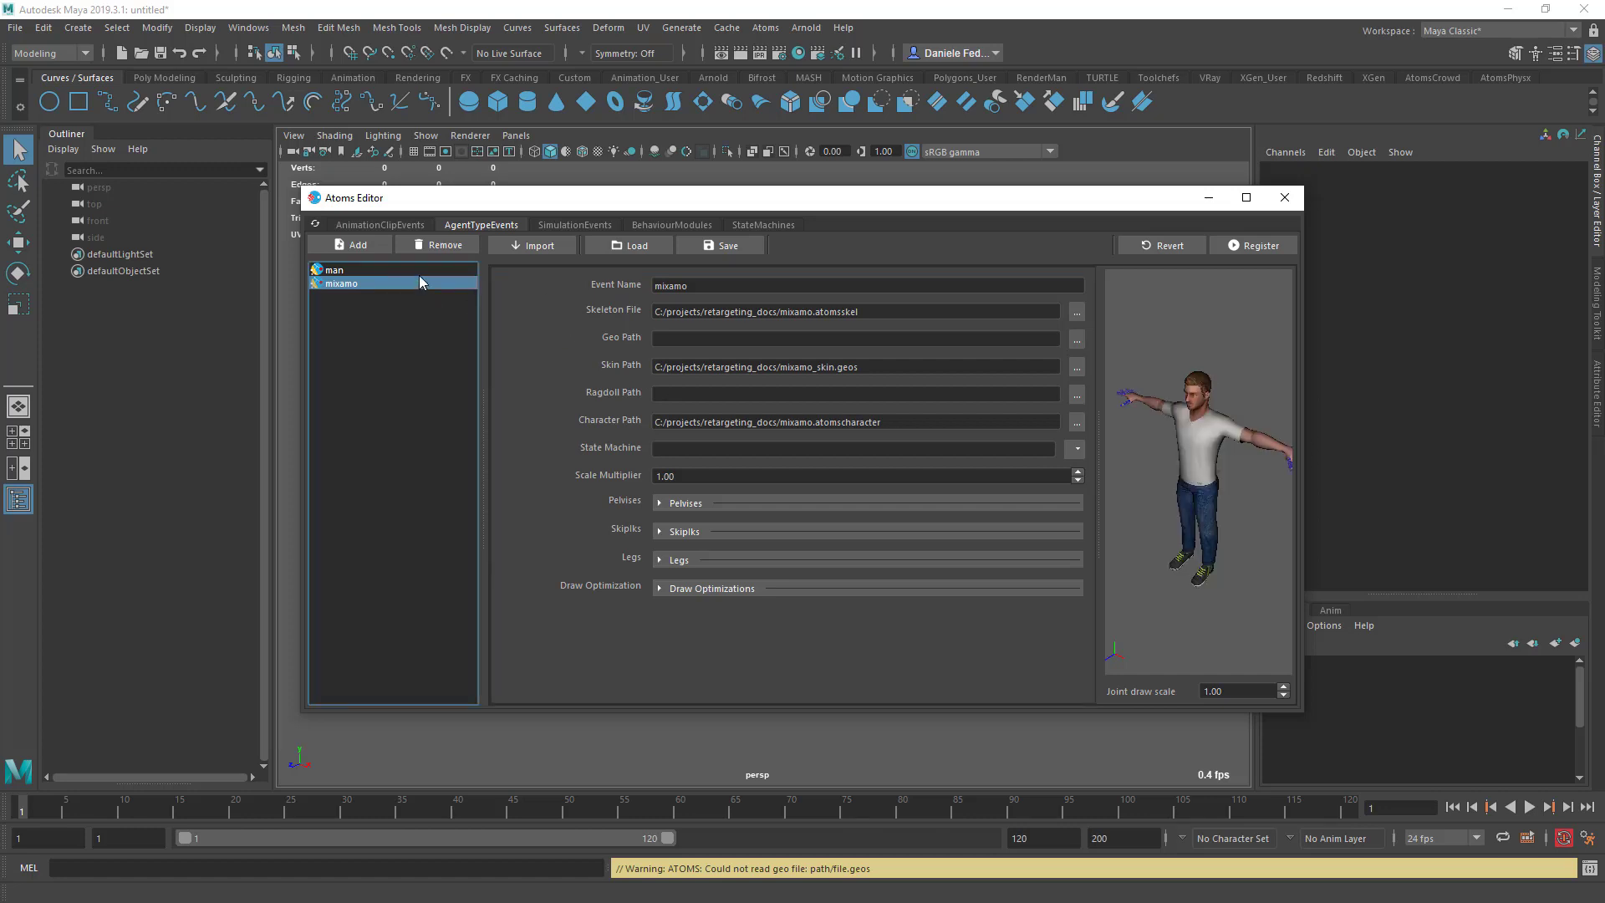
{"action": "left_click", "coordinate": [388, 284]}
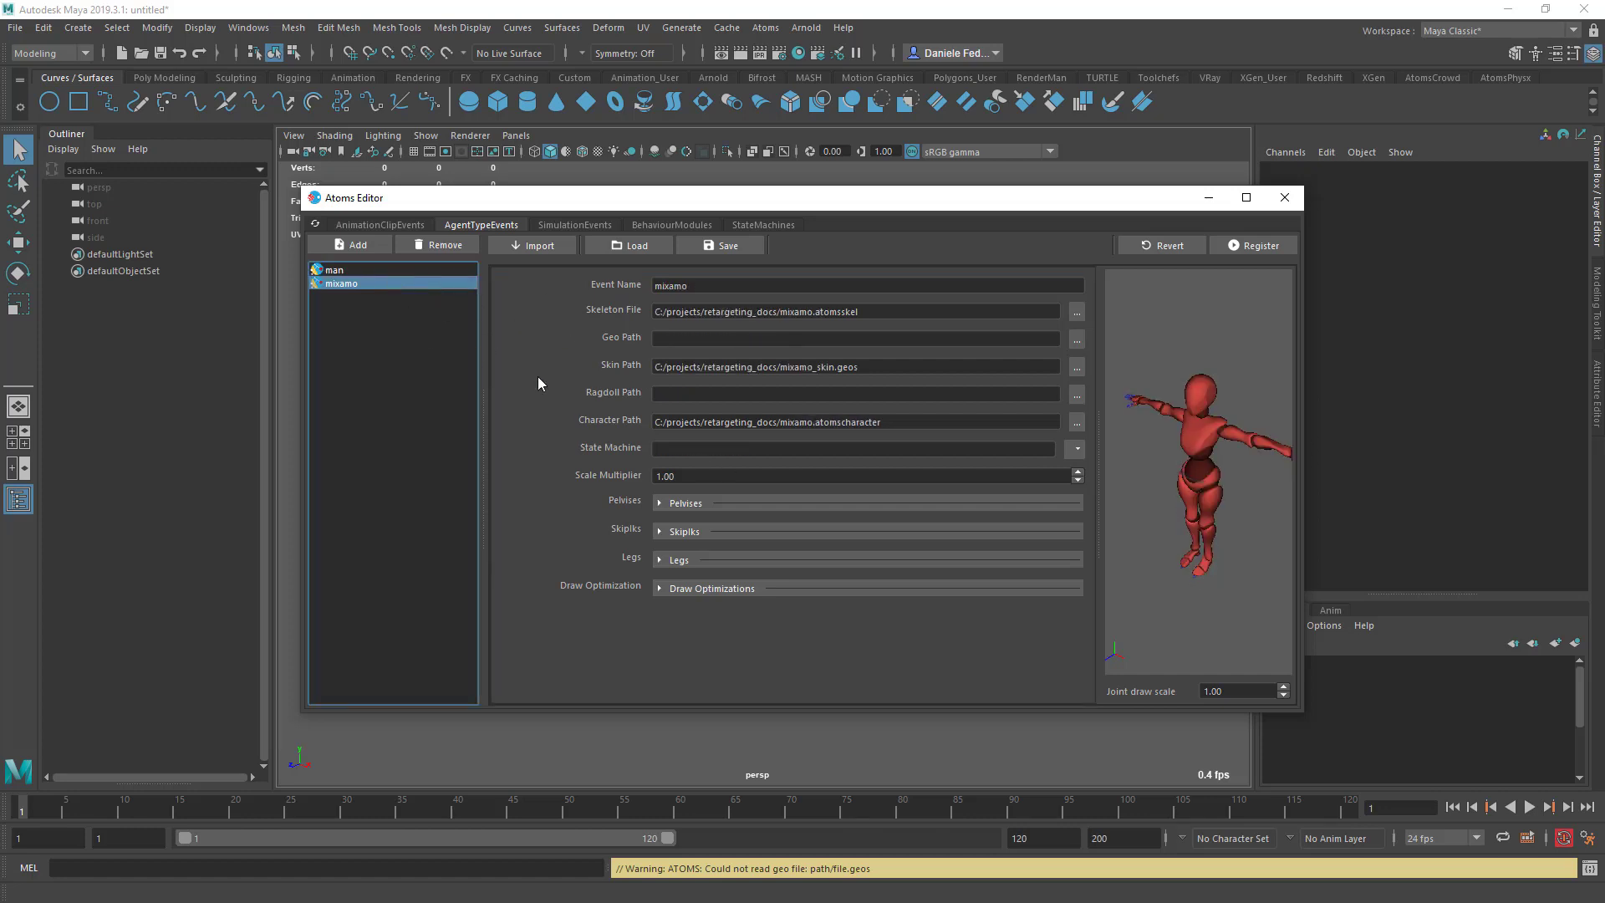
{"action": "left_click", "coordinate": [1076, 449]}
{"action": "left_click", "coordinate": [1178, 467]}
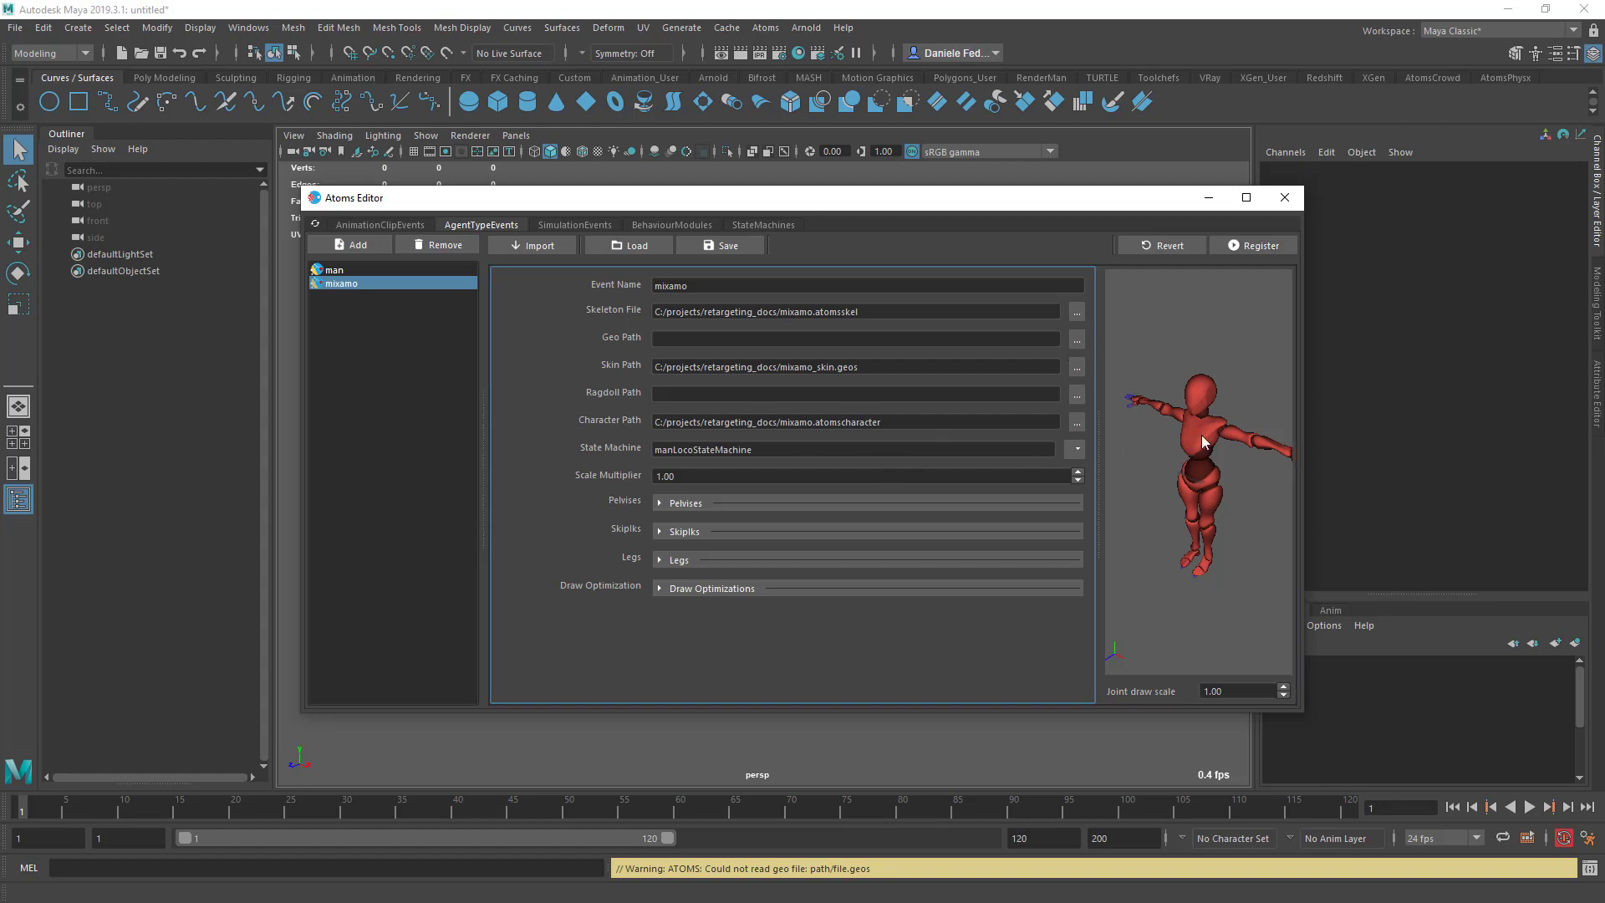
Examine the manLocoStateMachine graph and the compatible agent type of the manIdle, manIdleToWalk and manJogToWalk animation clips.
{"action": "left_click", "coordinate": [790, 224]}
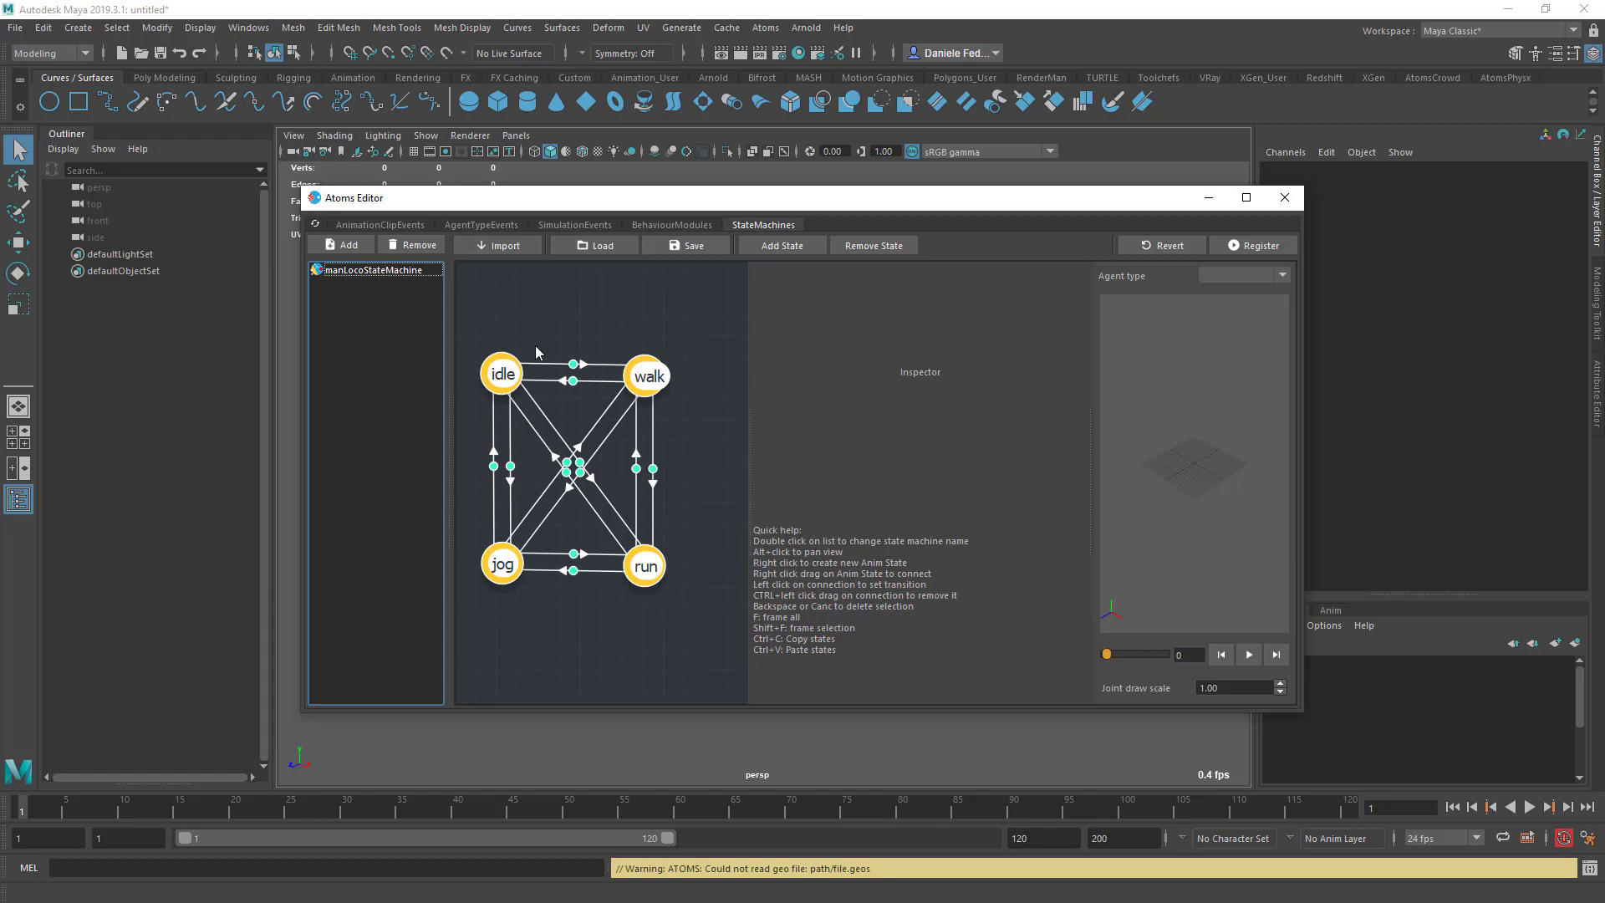
{"action": "left_click", "coordinate": [403, 226]}
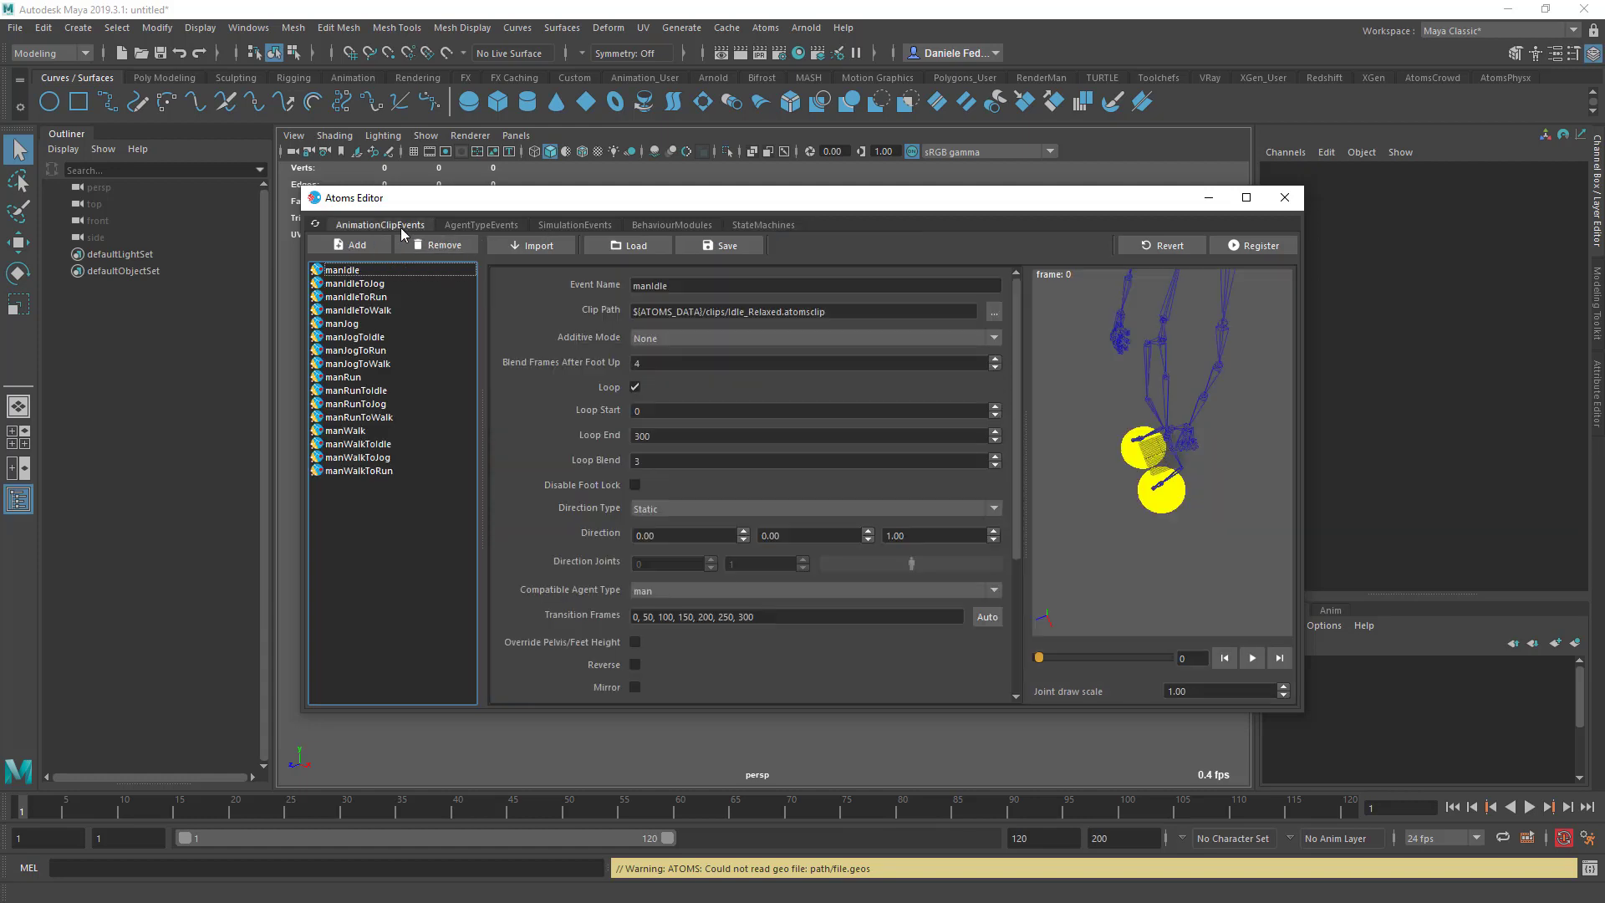
{"action": "left_click", "coordinate": [378, 271]}
{"action": "scroll", "coordinate": [552, 431], "scroll_direction": "down", "scroll_amount": 3}
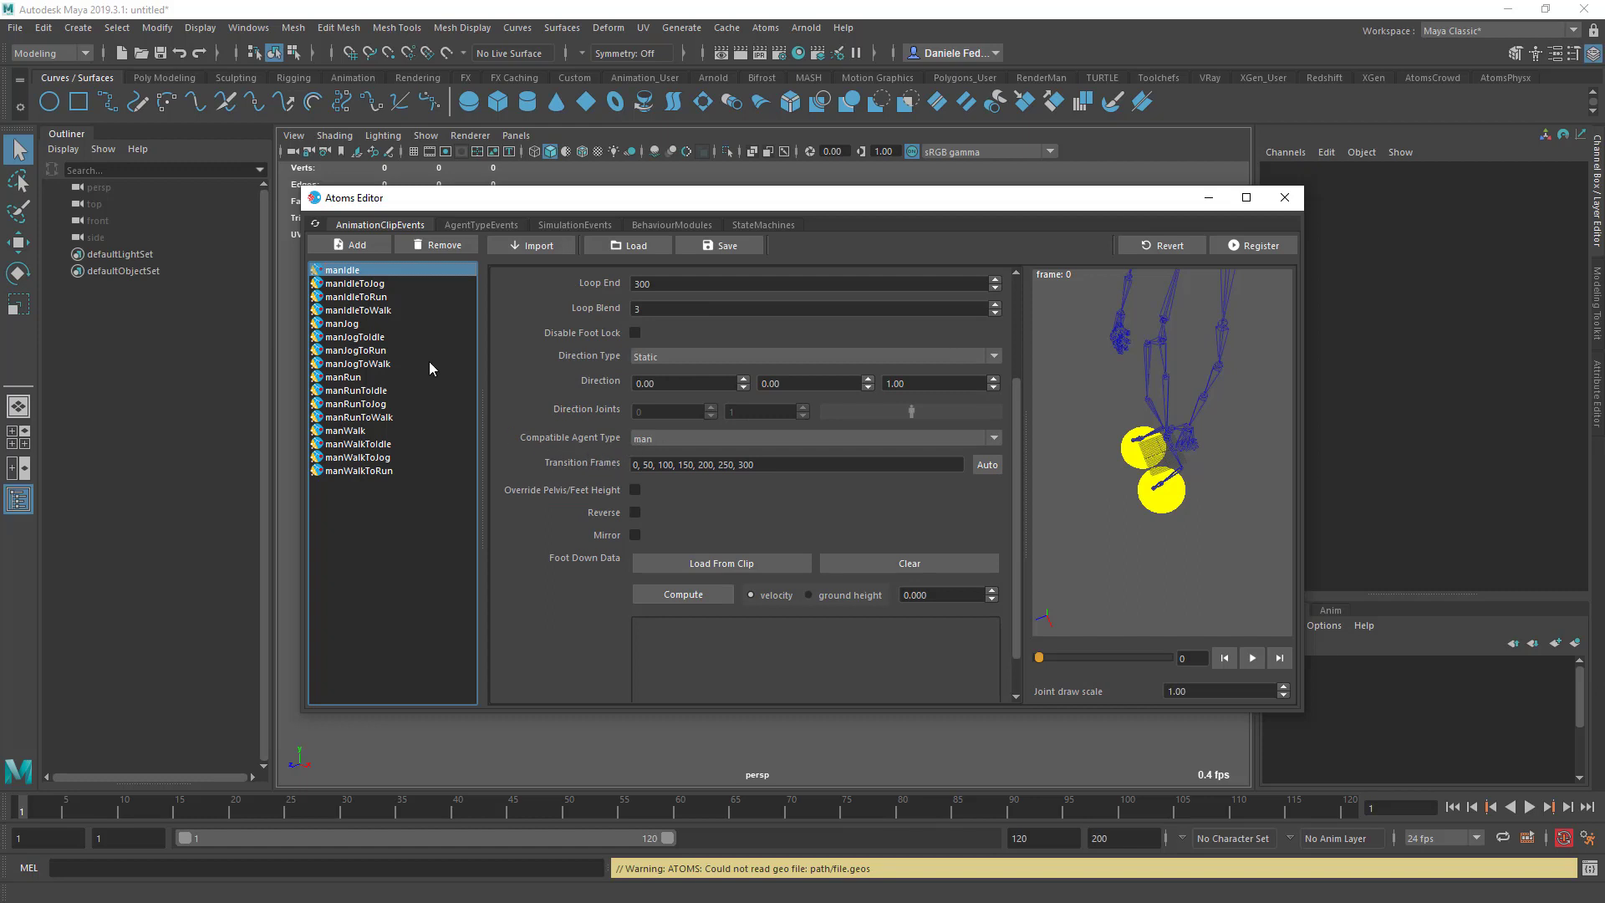
{"action": "left_click", "coordinate": [389, 311]}
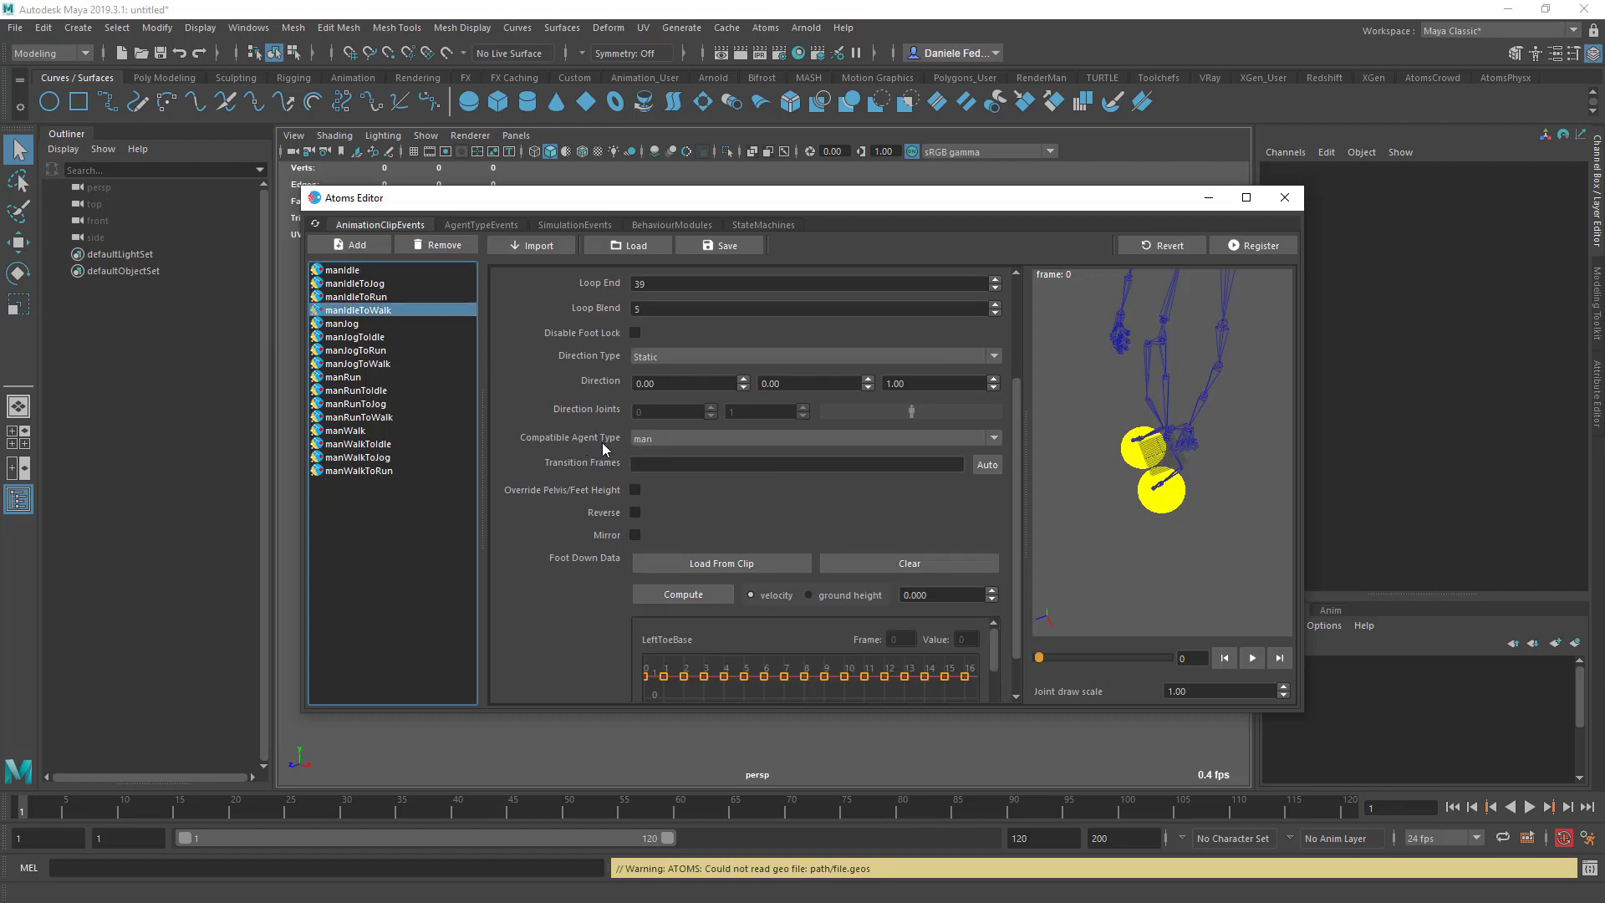
{"action": "left_click", "coordinate": [368, 365]}
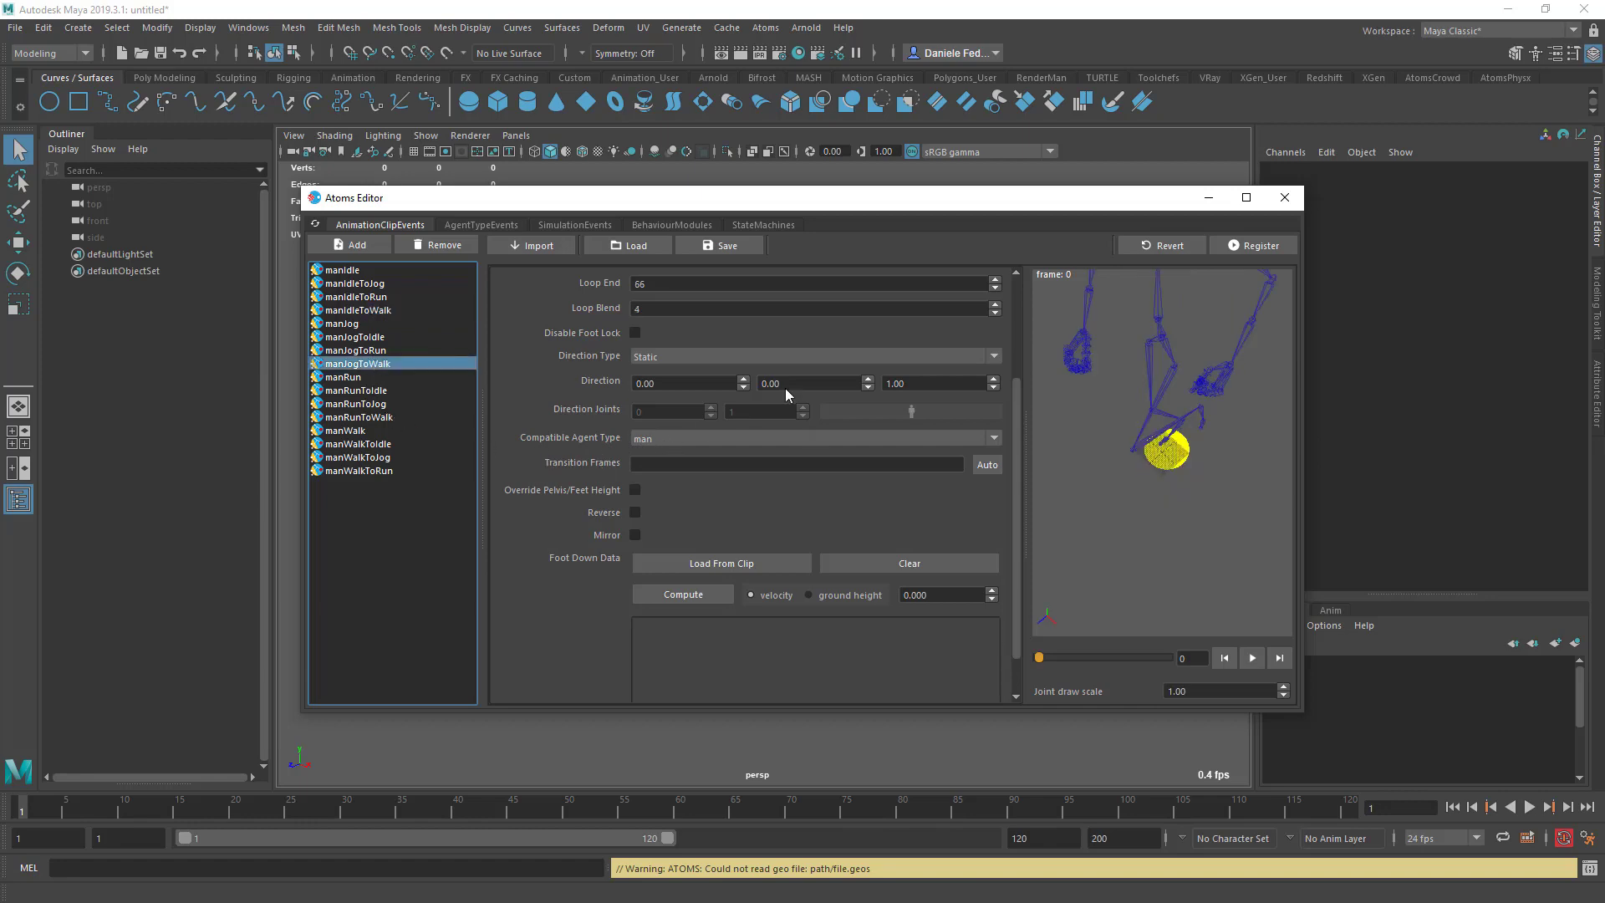
{"action": "left_click", "coordinate": [489, 224]}
Move the Atoms Editor out of the way, then create an Atoms agent group with a gridLayout behaviour module.
{"action": "left_click_drag", "start_coordinate": [819, 196], "coordinate": [0, 205]}
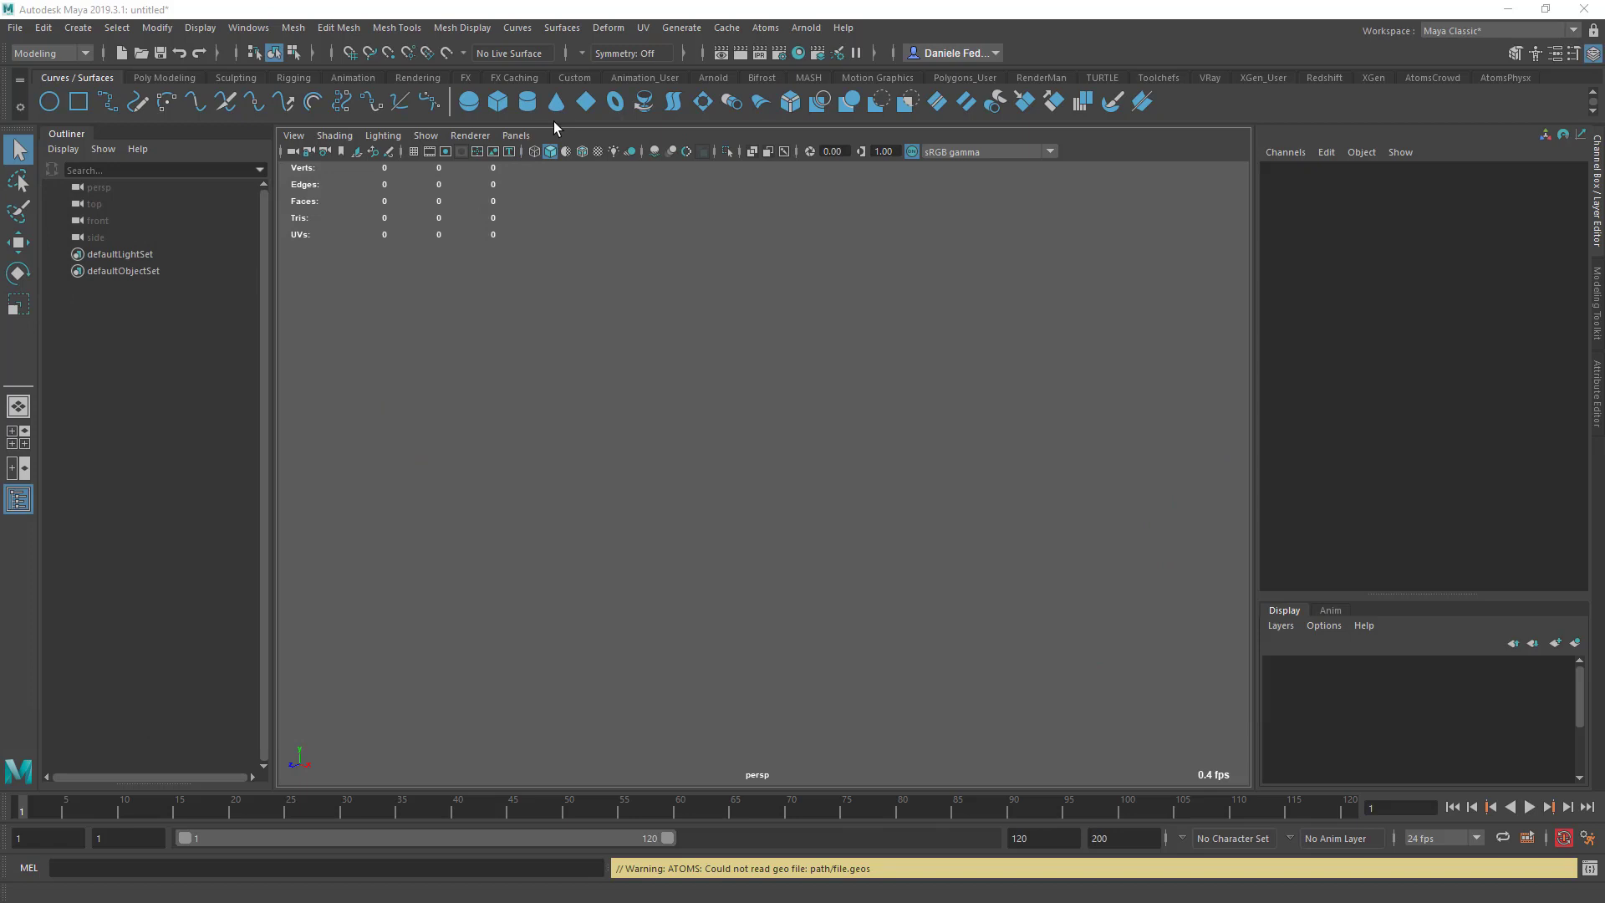
{"action": "left_click", "coordinate": [765, 28]}
{"action": "left_click", "coordinate": [819, 204]}
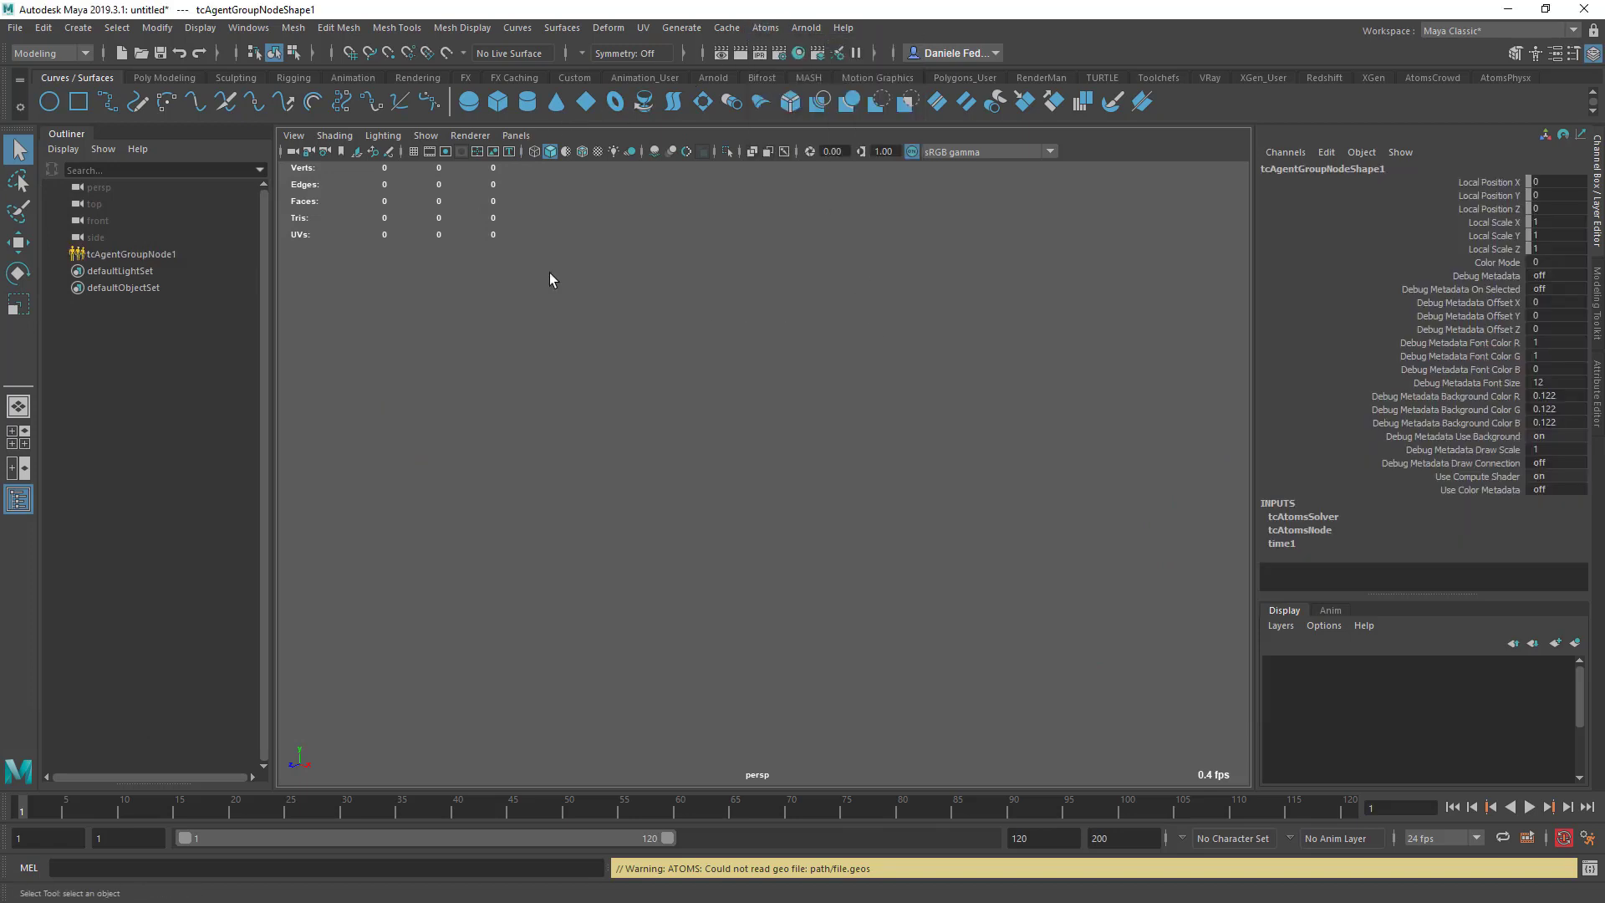
{"action": "left_click", "coordinate": [165, 253]}
{"action": "left_click", "coordinate": [1598, 384]}
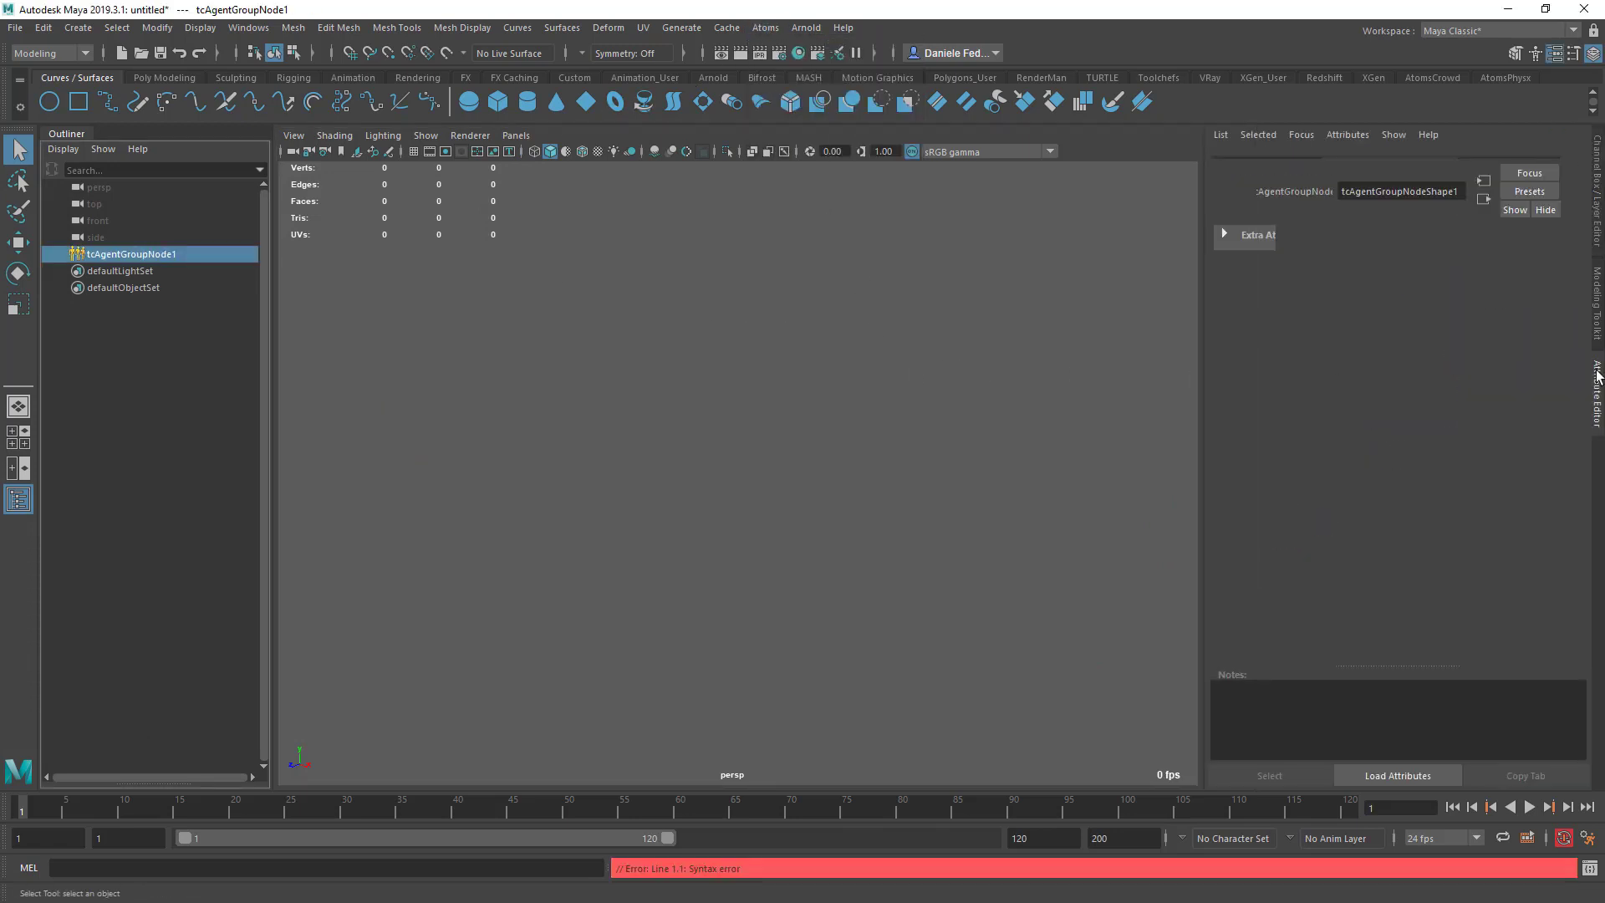
{"action": "left_click", "coordinate": [1281, 514]}
{"action": "mouse_move", "coordinate": [1279, 585]}
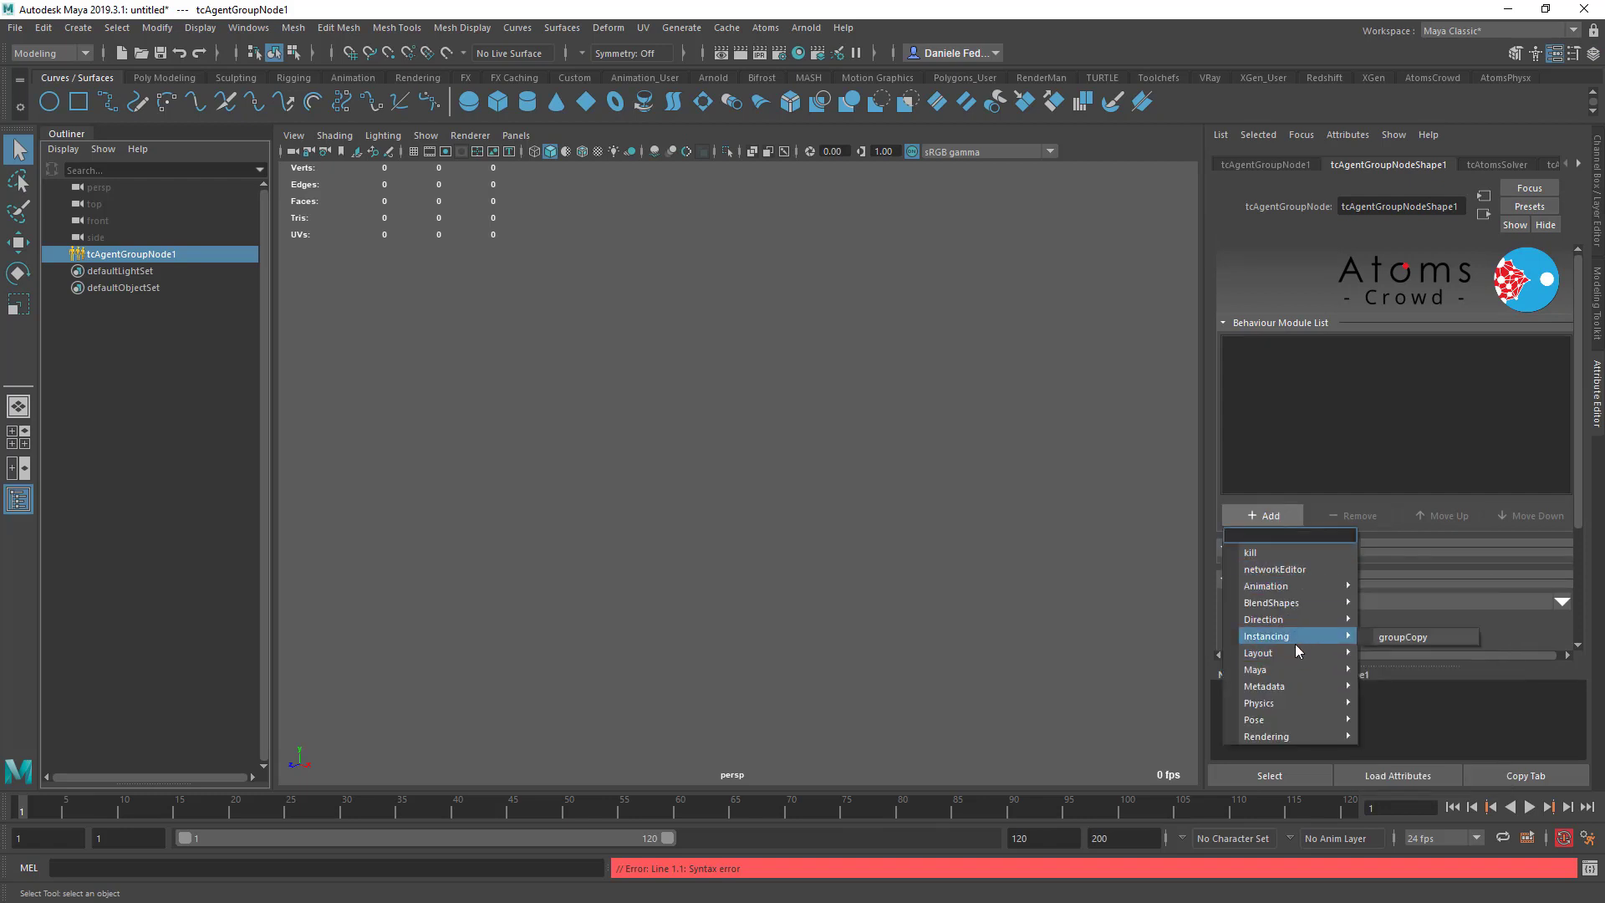
{"action": "mouse_move", "coordinate": [1295, 651]}
{"action": "left_click", "coordinate": [1402, 720]}
Add a stateMachine behaviour module to the agent group and frame the agent in the viewport.
{"action": "left_click", "coordinate": [1264, 515]}
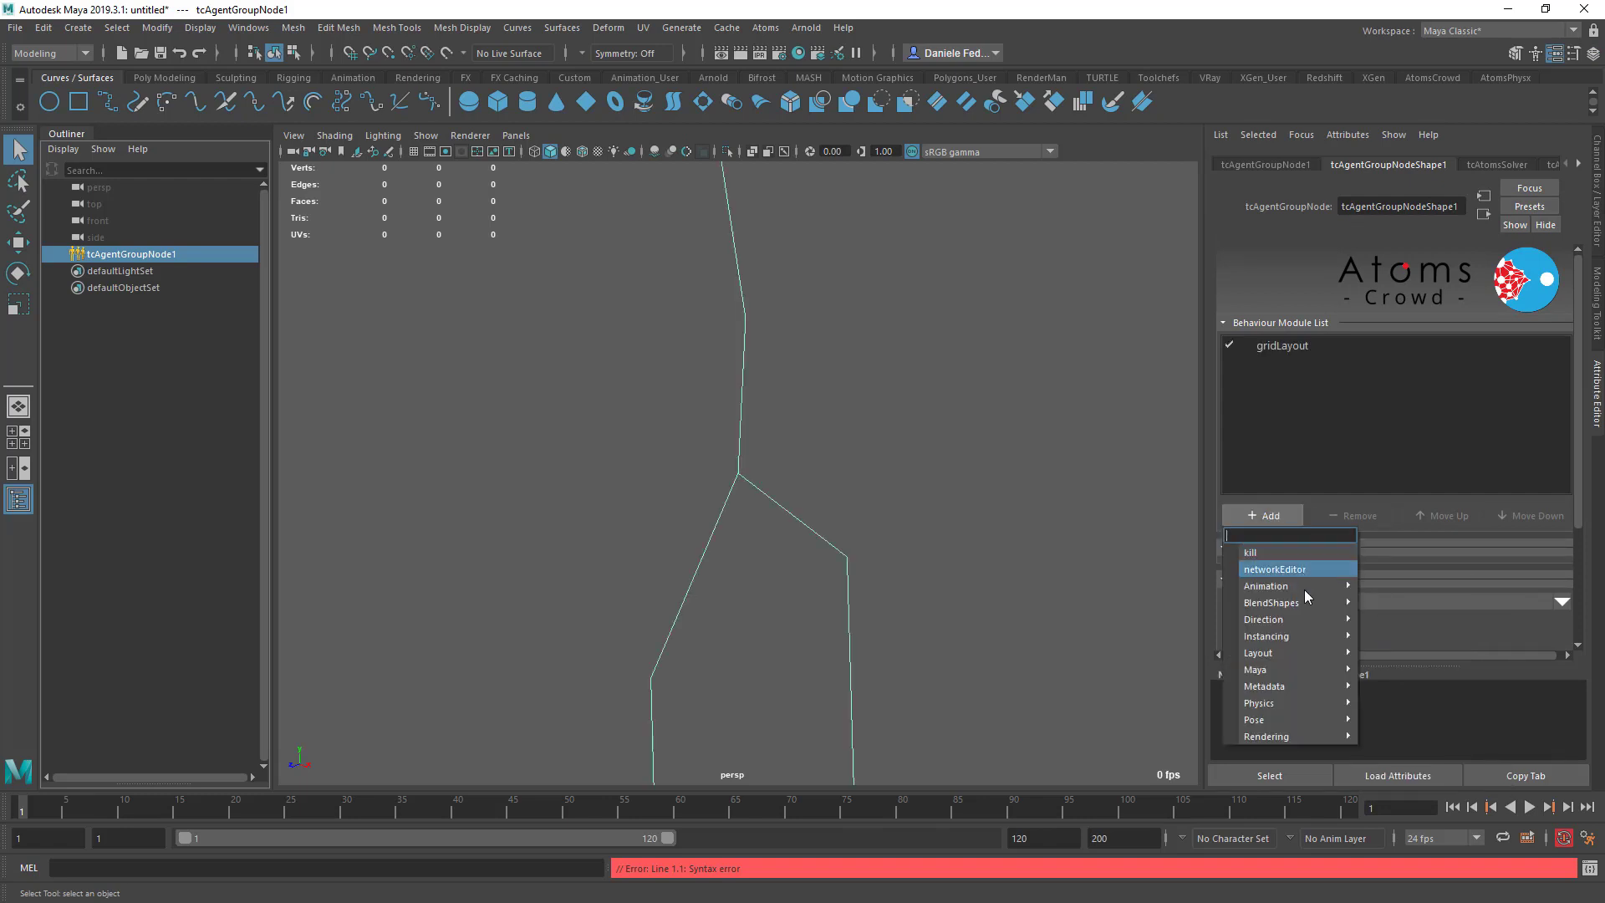
{"action": "type", "text": "tateMachine"}
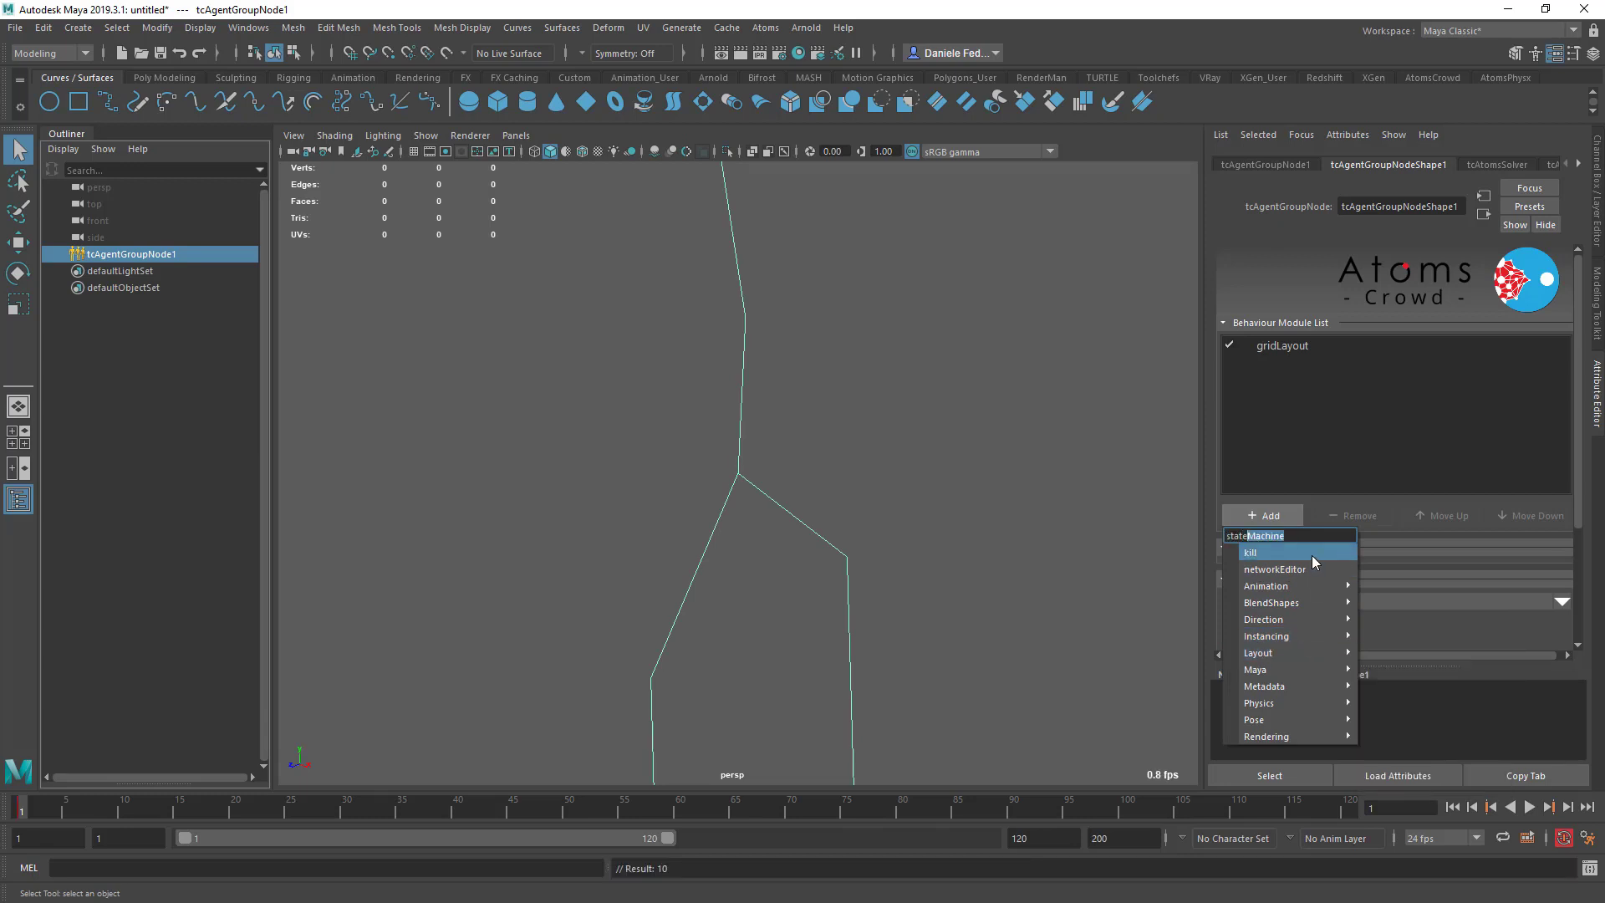
{"action": "key", "text": "Return"}
{"action": "key", "text": "f"}
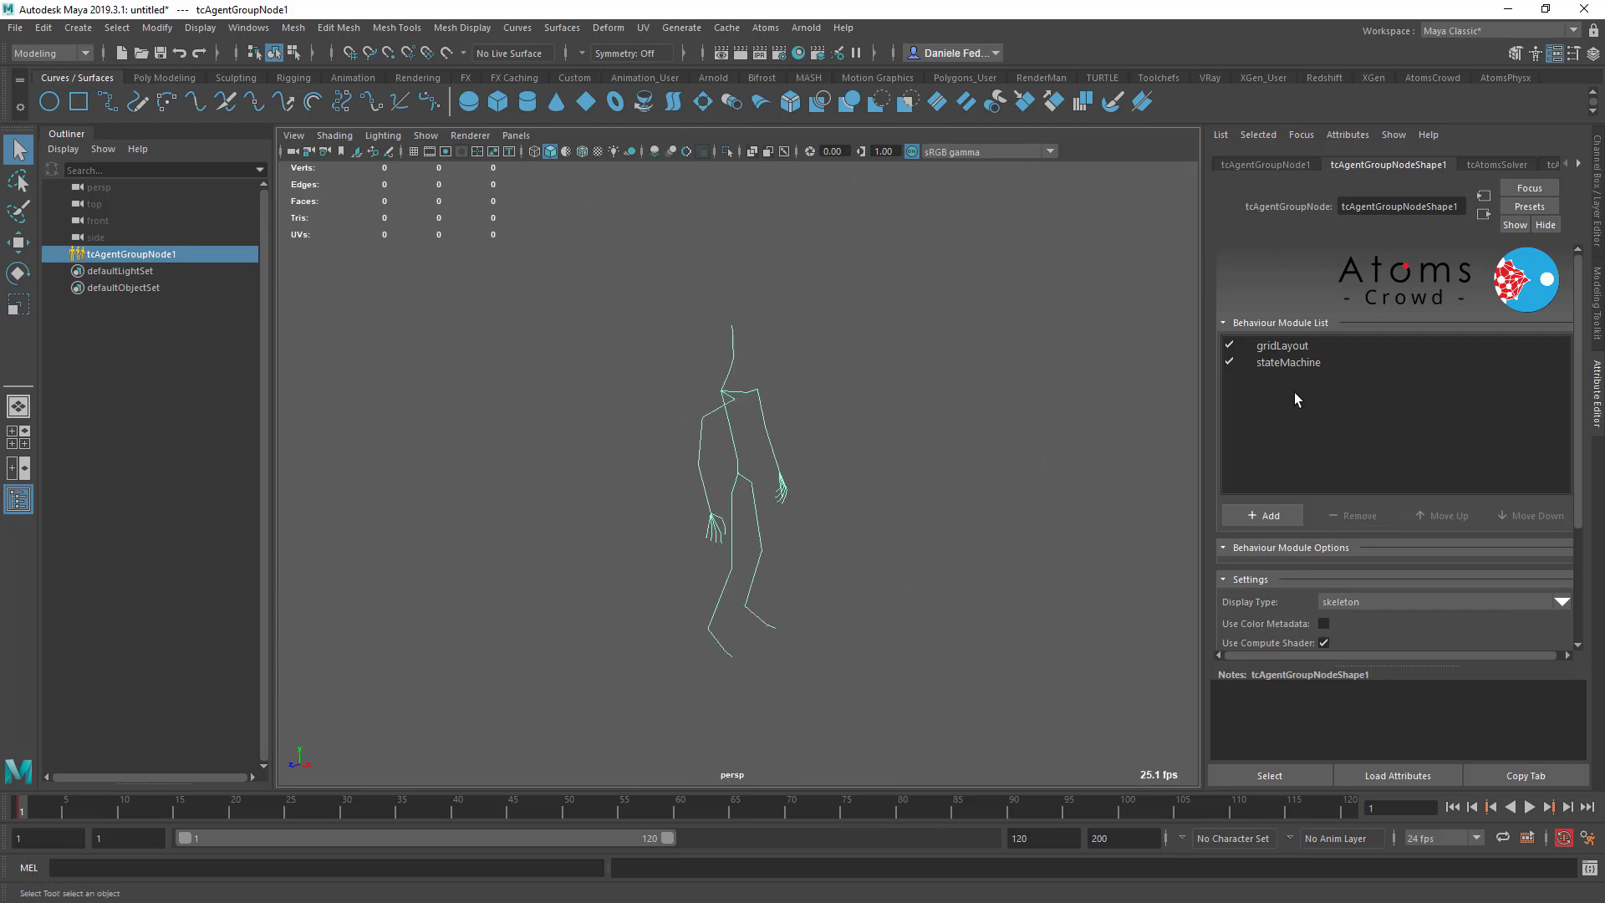
Set the third size value of the gridLayout module to 2.
{"action": "left_click", "coordinate": [1301, 346]}
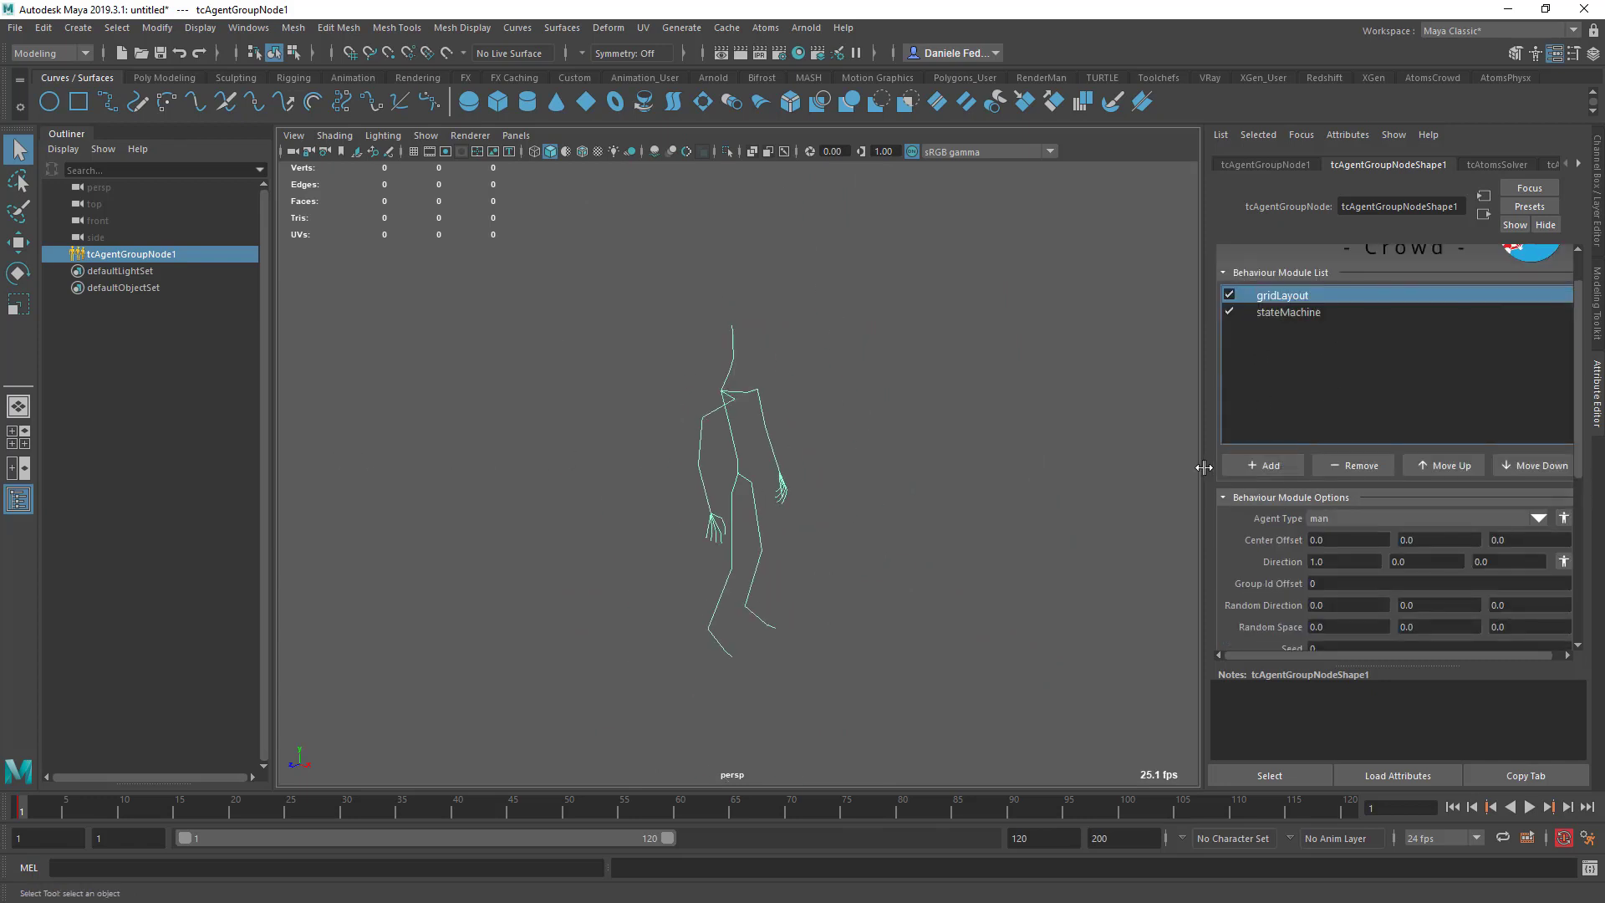
{"action": "scroll", "coordinate": [1208, 550], "scroll_direction": "down", "scroll_amount": 3}
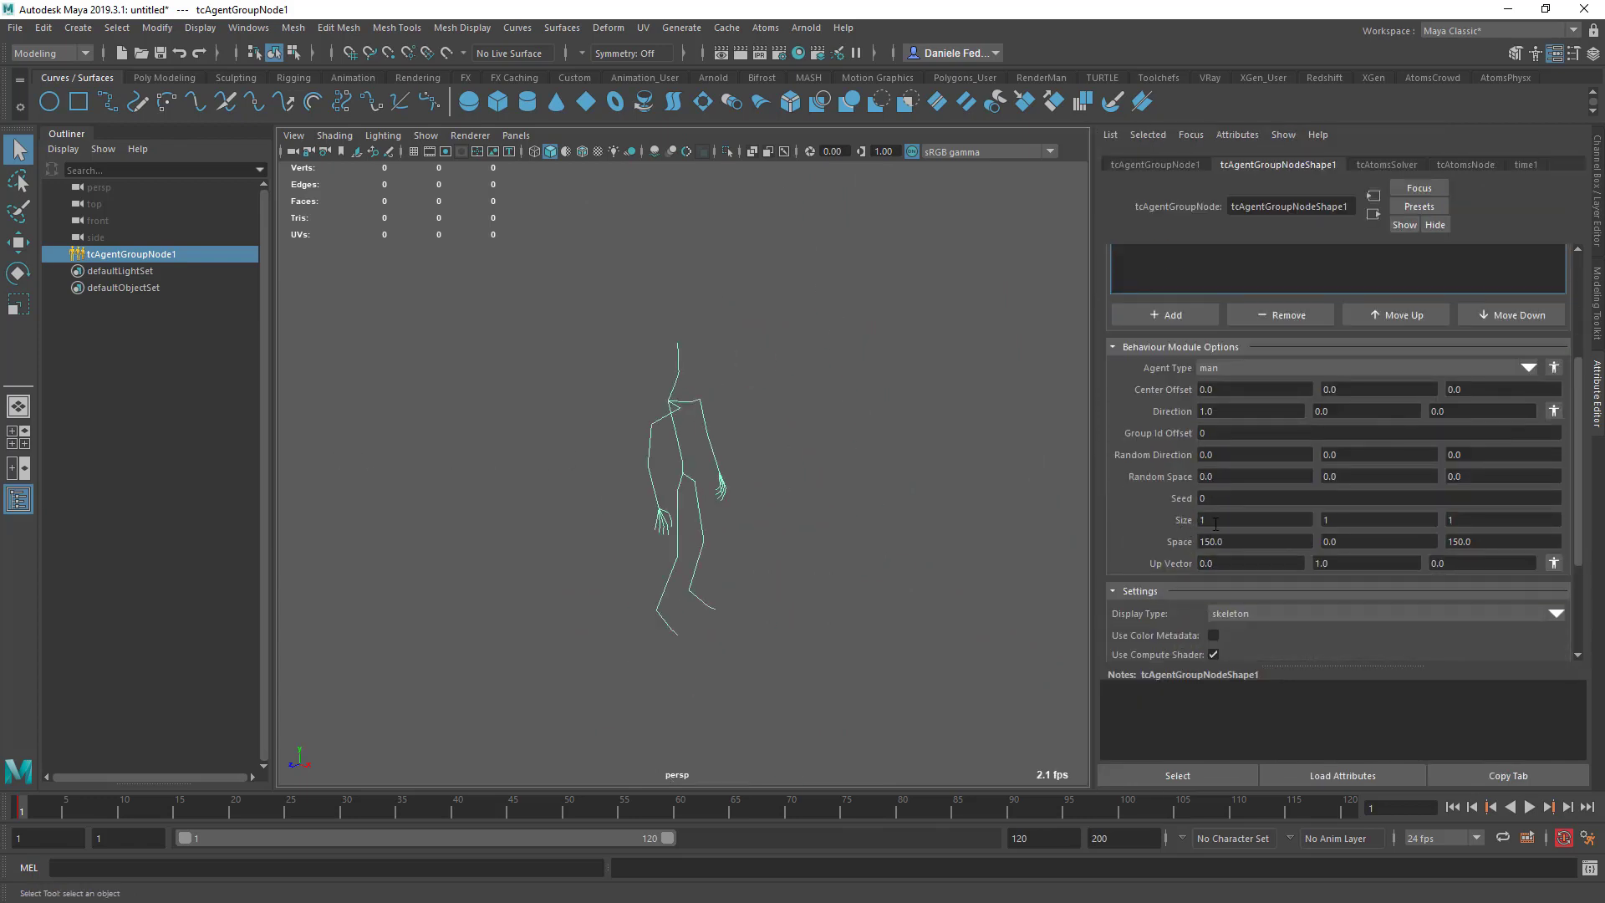
{"action": "left_click_drag", "start_coordinate": [1220, 519], "coordinate": [1292, 520]}
{"action": "double_click", "coordinate": [1487, 525]}
{"action": "type", "text": "2"}
{"action": "key", "text": "Tab"}
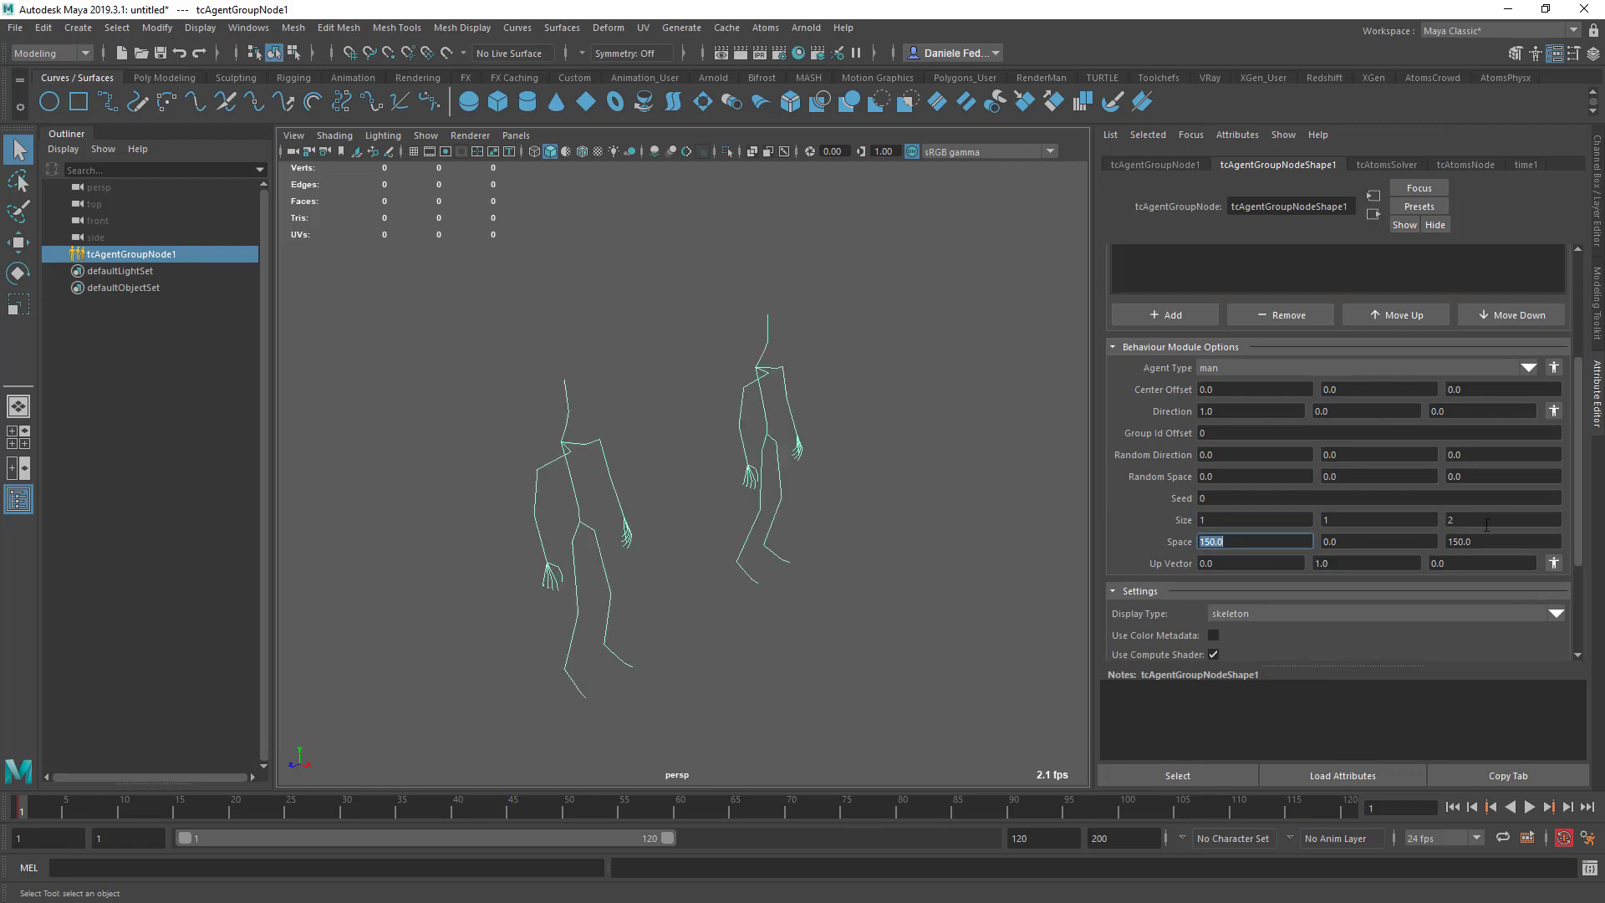
Override the gridLayout agent type of agent 1 with mixamo and close the Agent Override window.
{"action": "scroll", "coordinate": [939, 503], "scroll_direction": "down", "scroll_amount": 1}
{"action": "left_click", "coordinate": [1552, 368]}
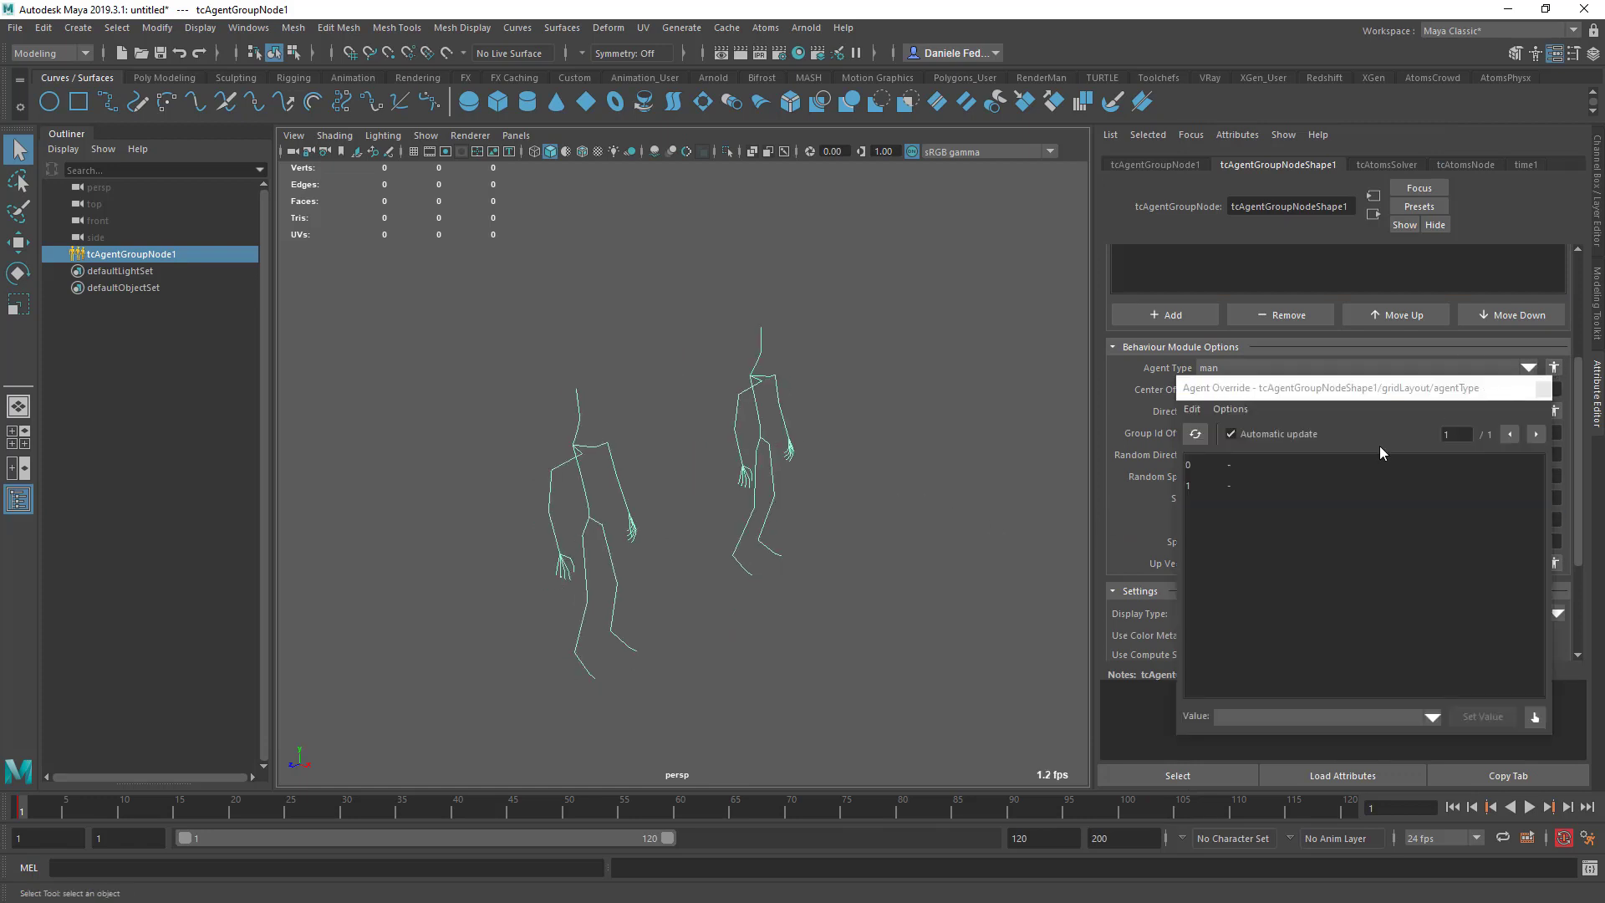
{"action": "left_click", "coordinate": [1270, 485]}
{"action": "left_click", "coordinate": [1434, 714]}
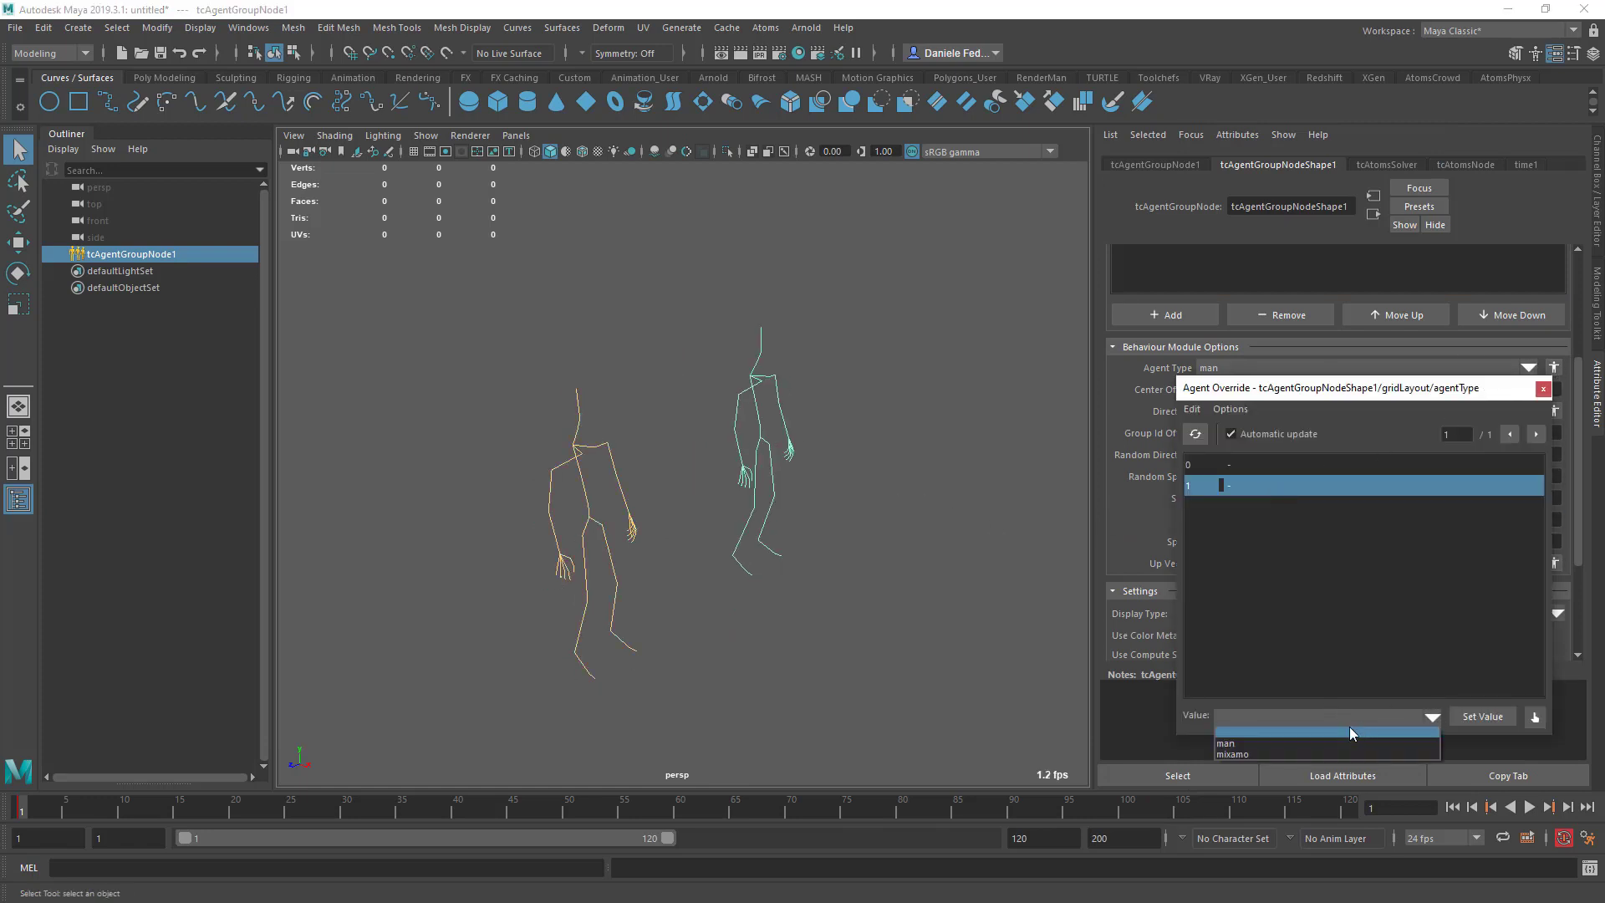
{"action": "left_click", "coordinate": [1329, 757]}
{"action": "left_click", "coordinate": [1479, 717]}
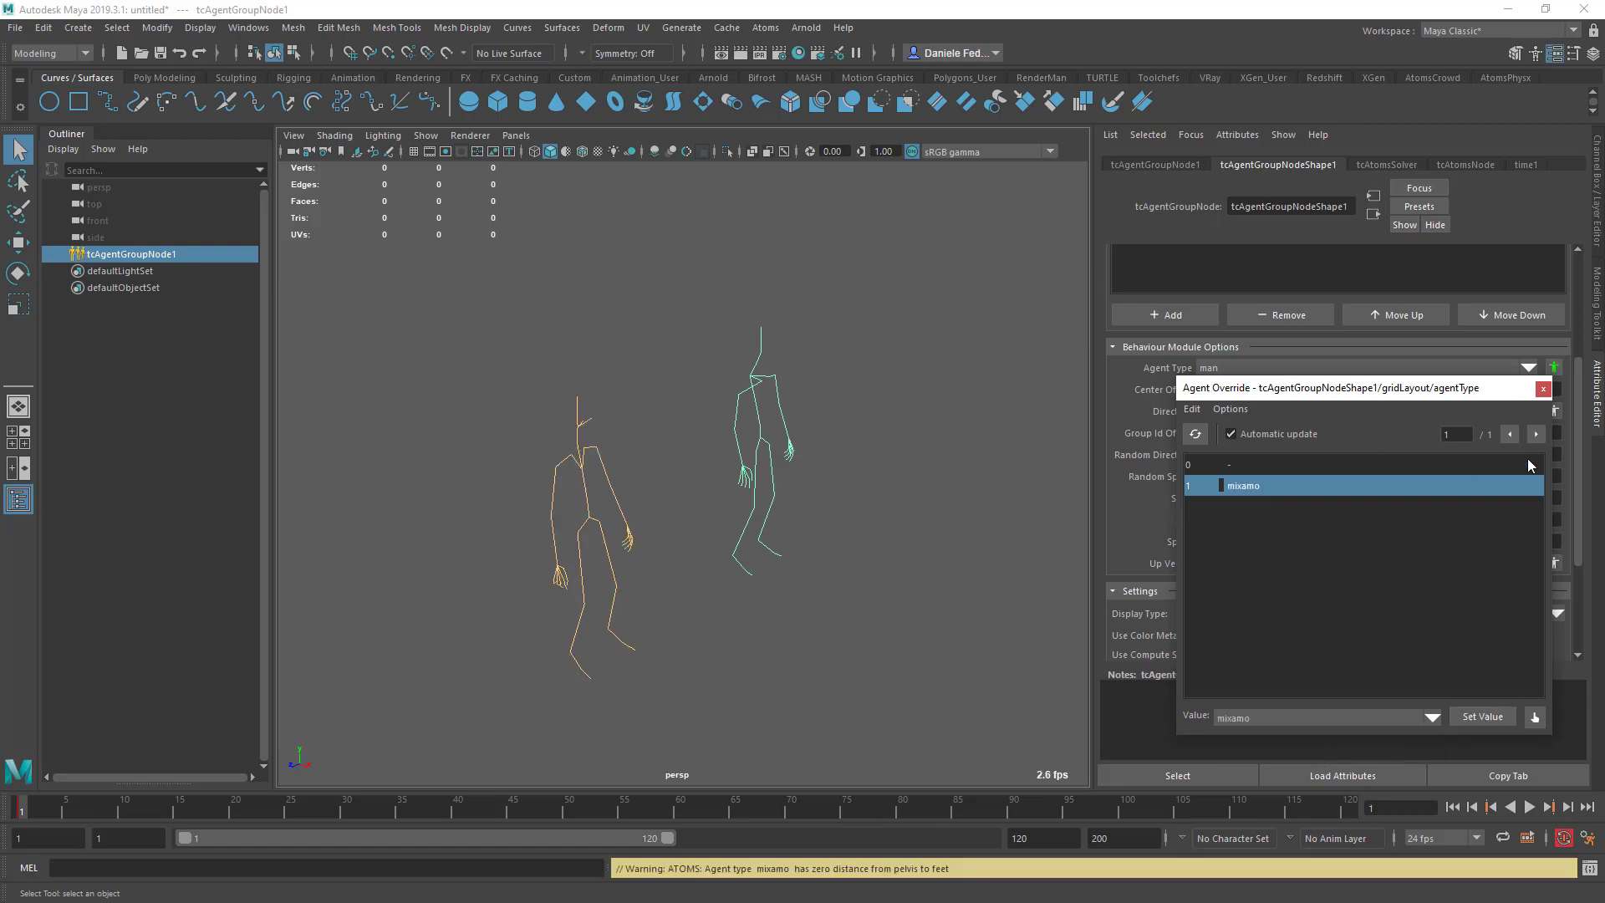
{"action": "left_click", "coordinate": [1543, 389]}
Set the agent group's display type to skin.
{"action": "scroll", "coordinate": [1151, 473], "scroll_direction": "down", "scroll_amount": 3}
{"action": "left_click", "coordinate": [1225, 449]}
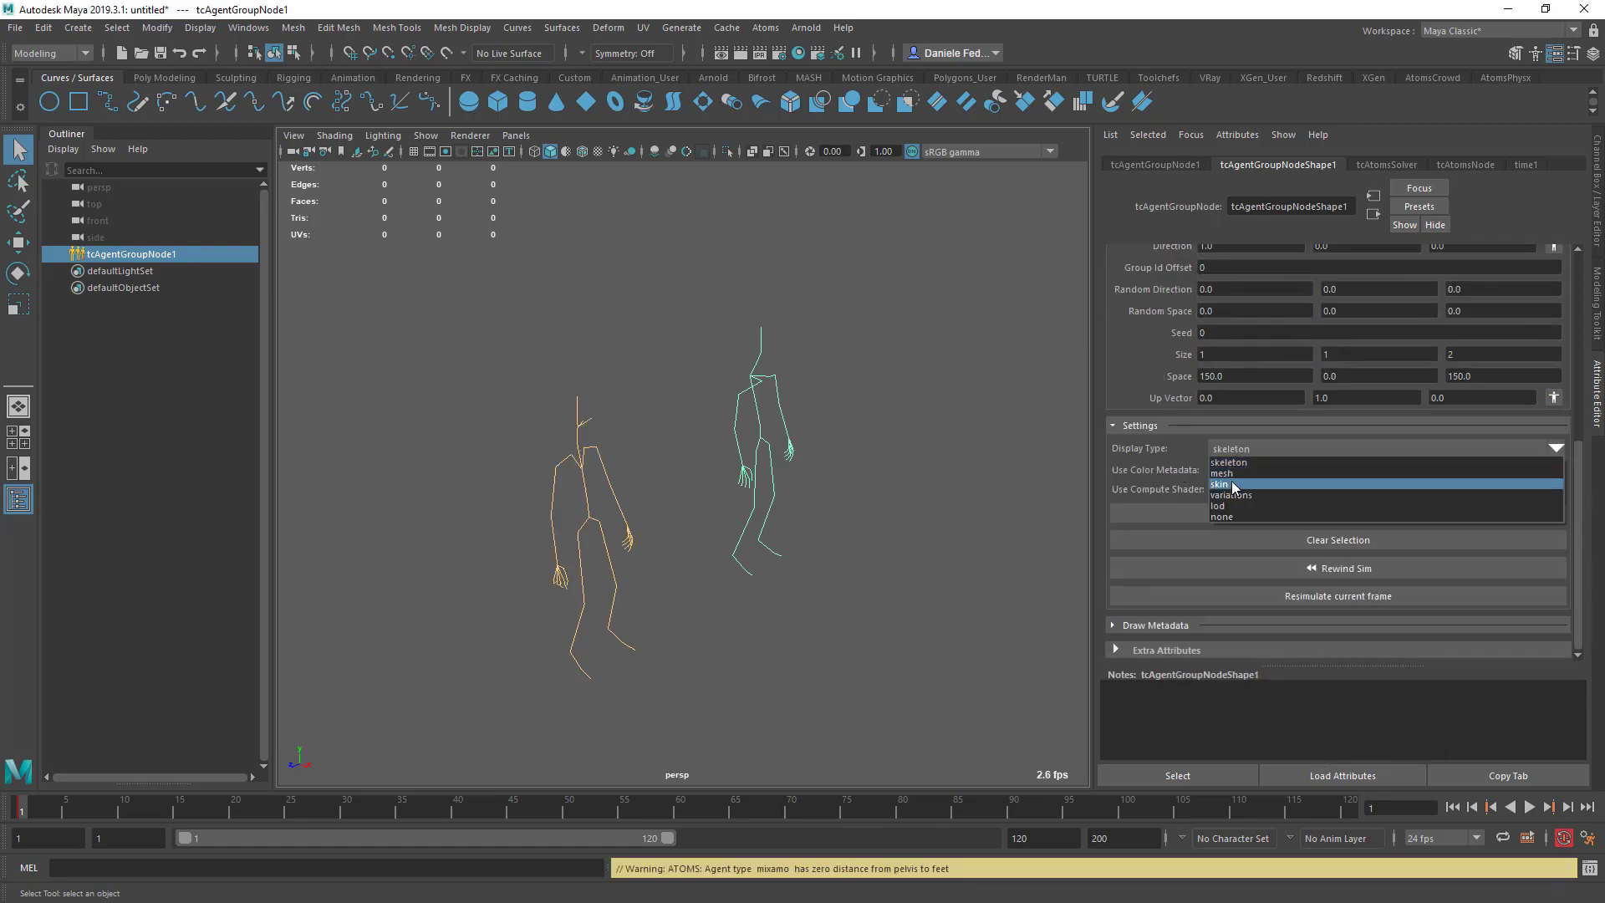
{"action": "left_click", "coordinate": [1221, 484]}
Deselect the agent group, switch the viewport to textured shading and play the simulation.
{"action": "left_click", "coordinate": [835, 454]}
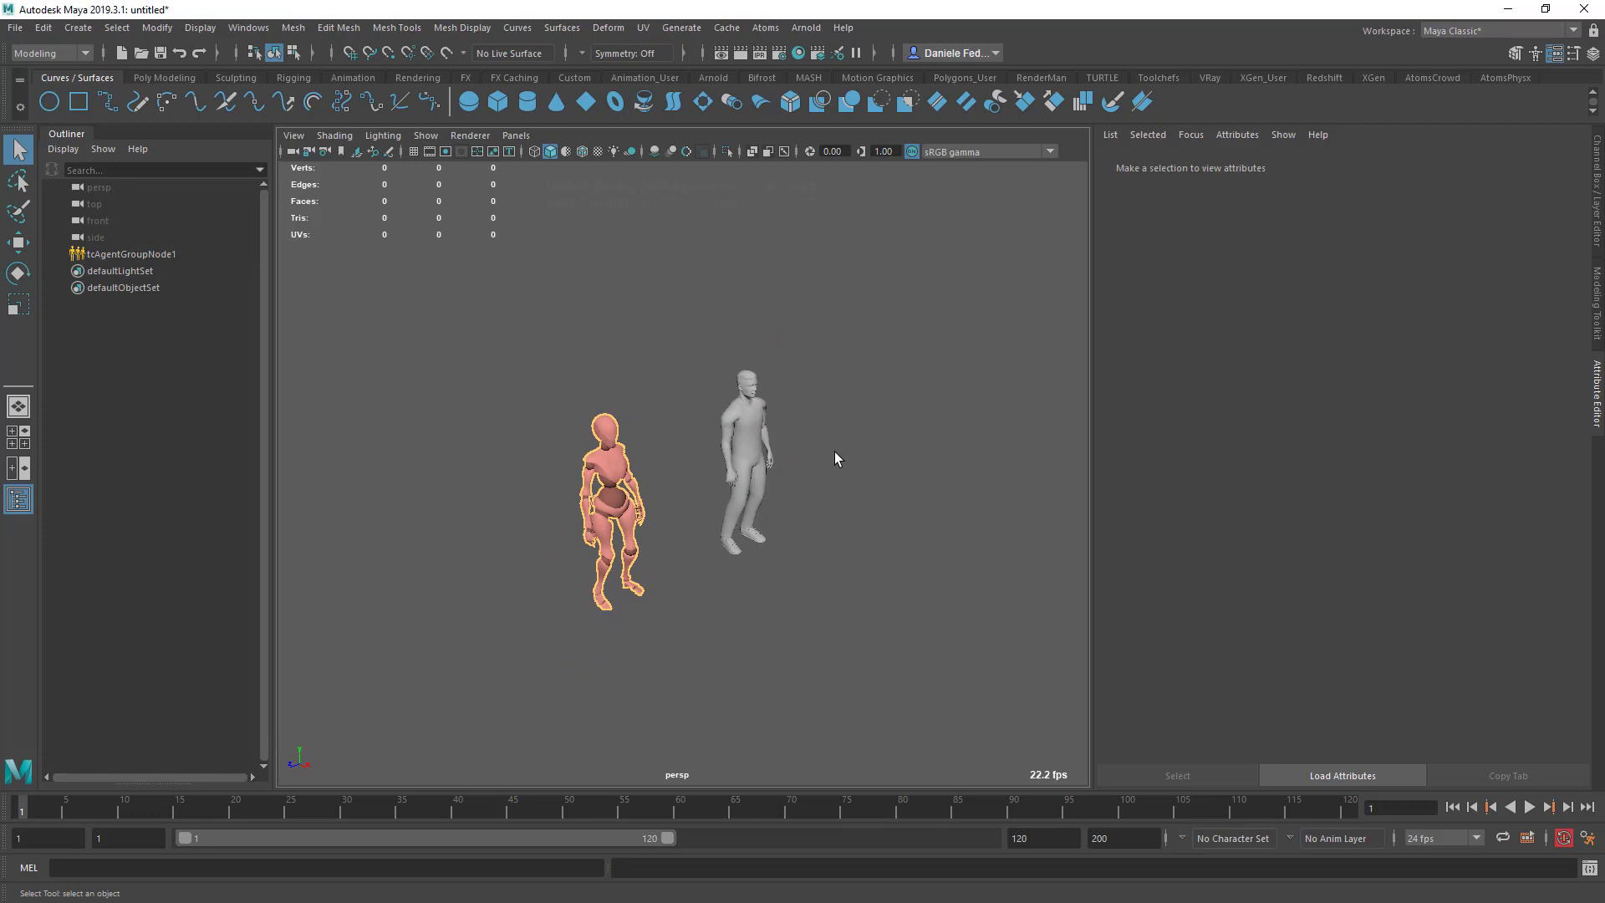
{"action": "key", "text": "6"}
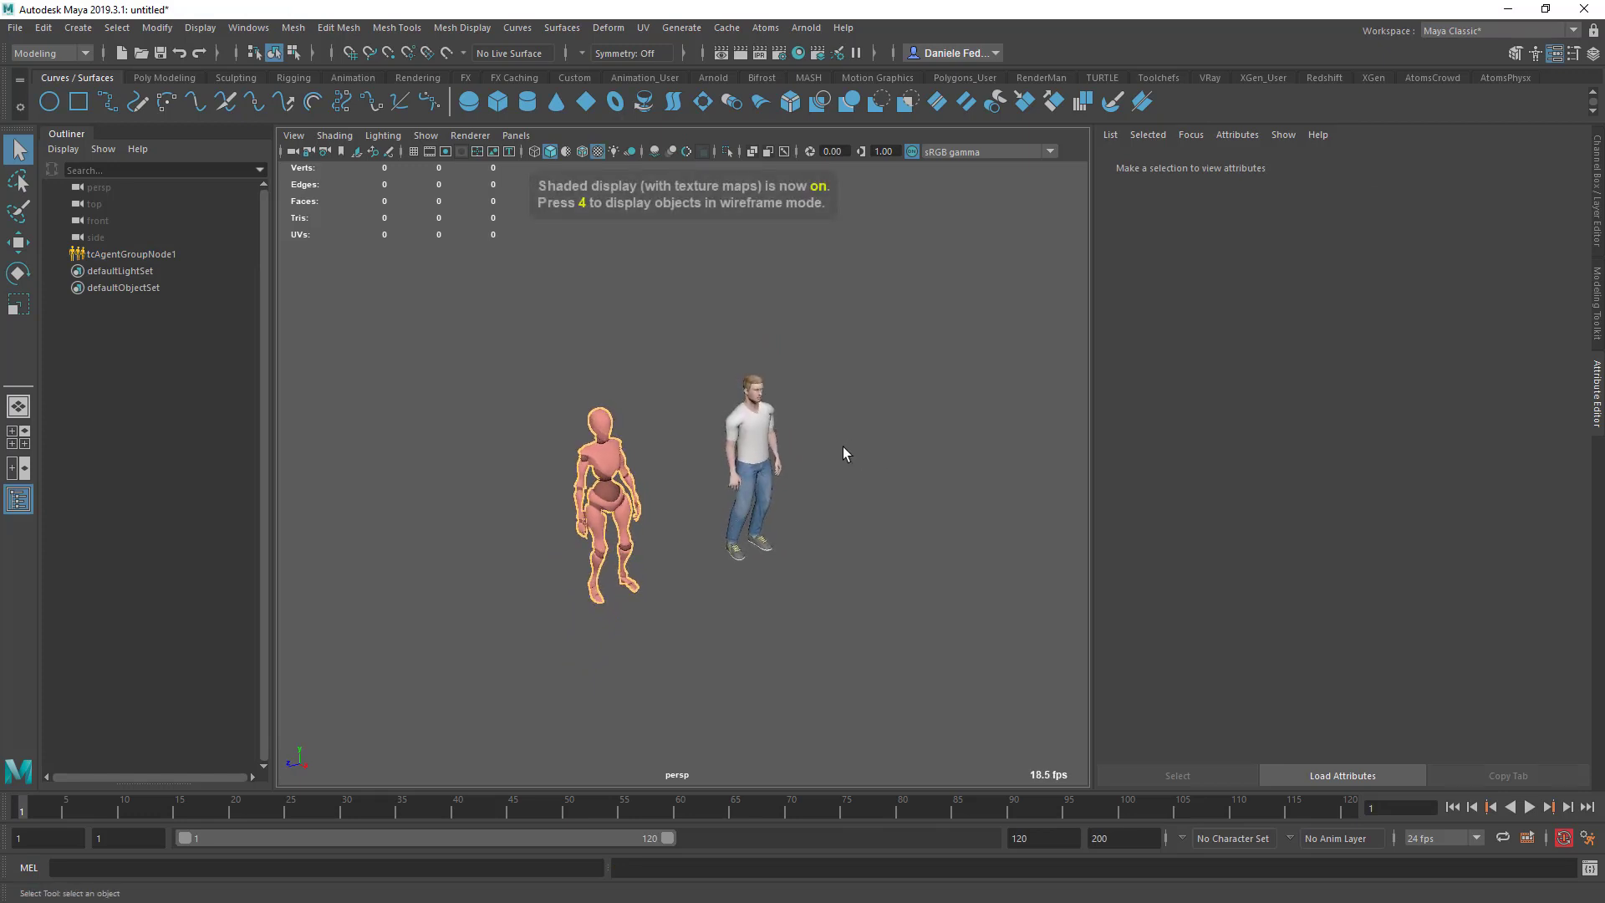
{"action": "left_click", "coordinate": [1529, 806]}
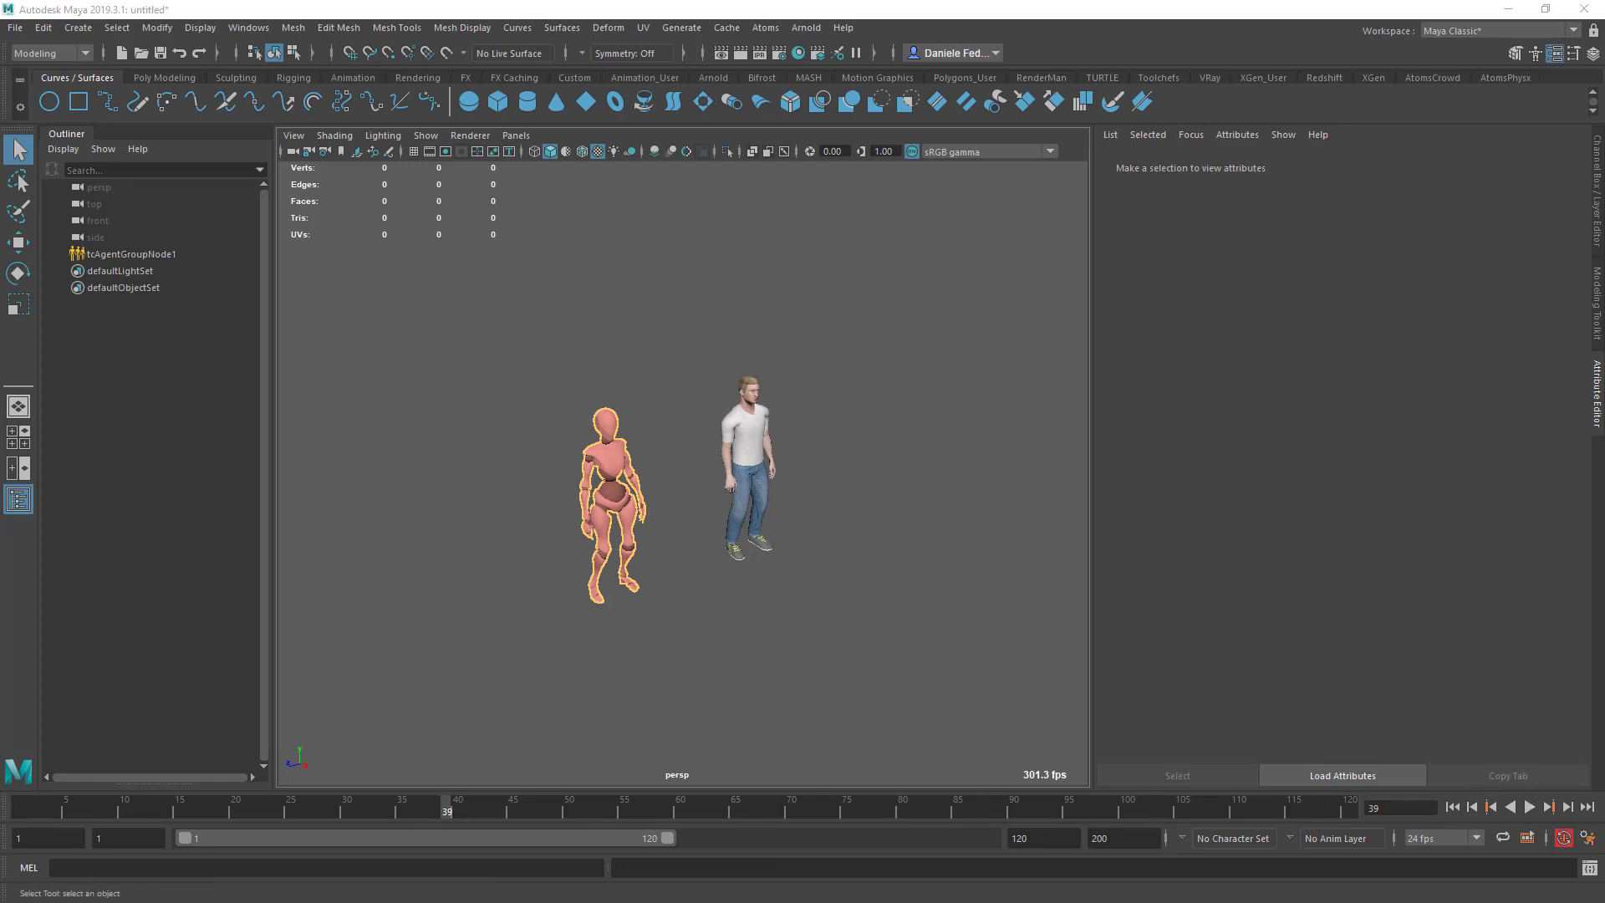
Play the crowd simulation to compare the idle motion of both agents, stop it and return to the first frame.
{"action": "left_click", "coordinate": [1529, 807]}
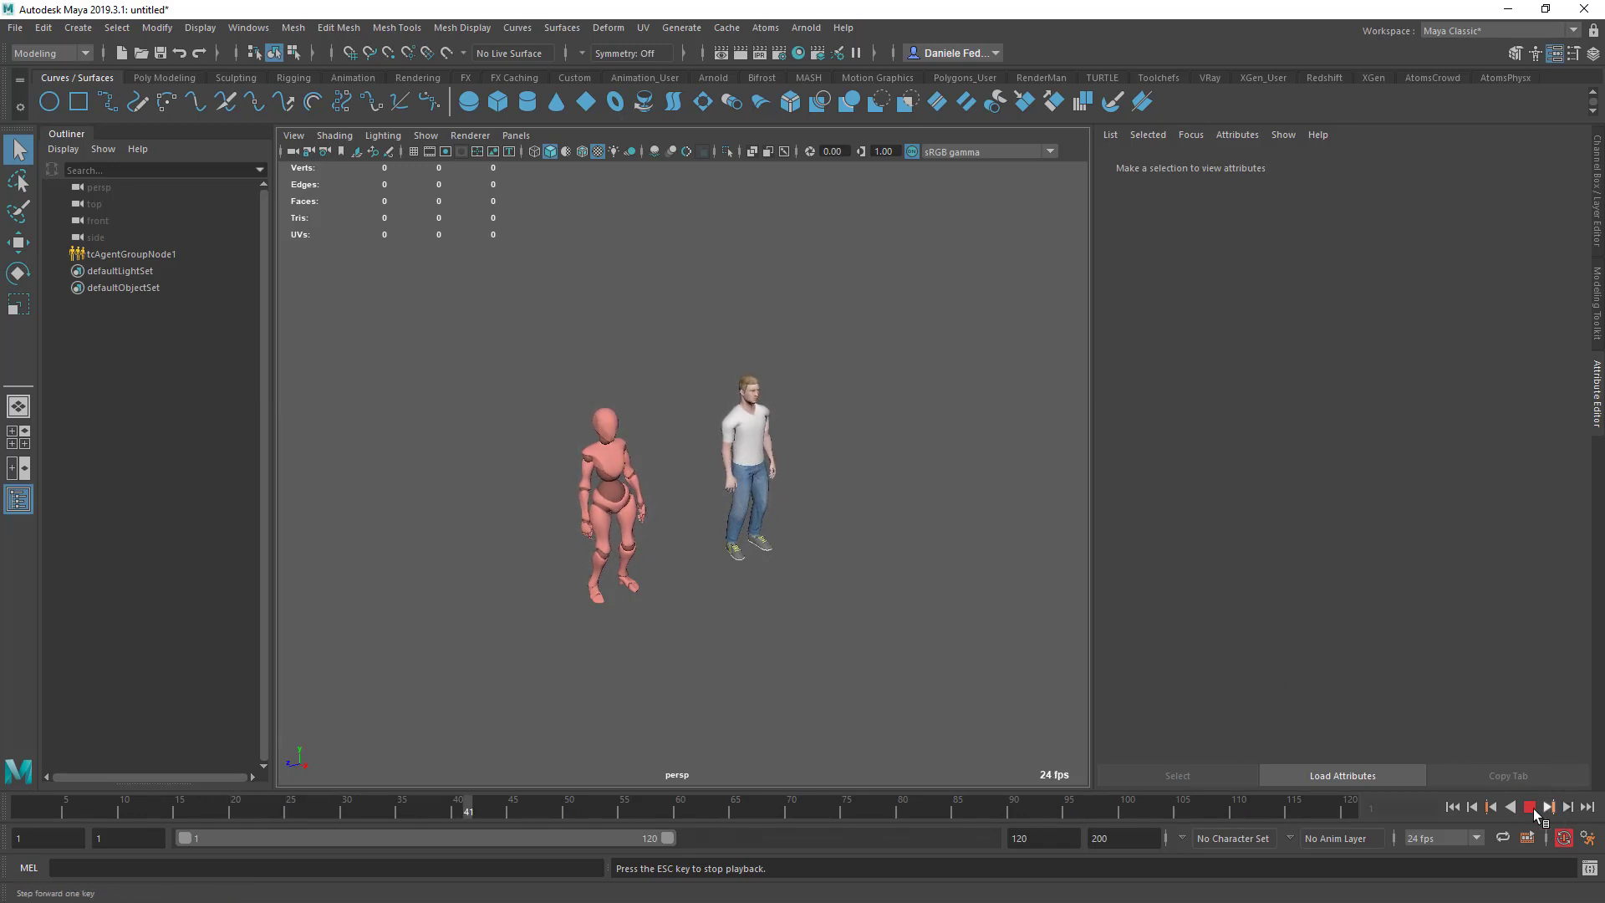
{"action": "left_click", "coordinate": [1532, 809]}
{"action": "left_click", "coordinate": [1453, 808]}
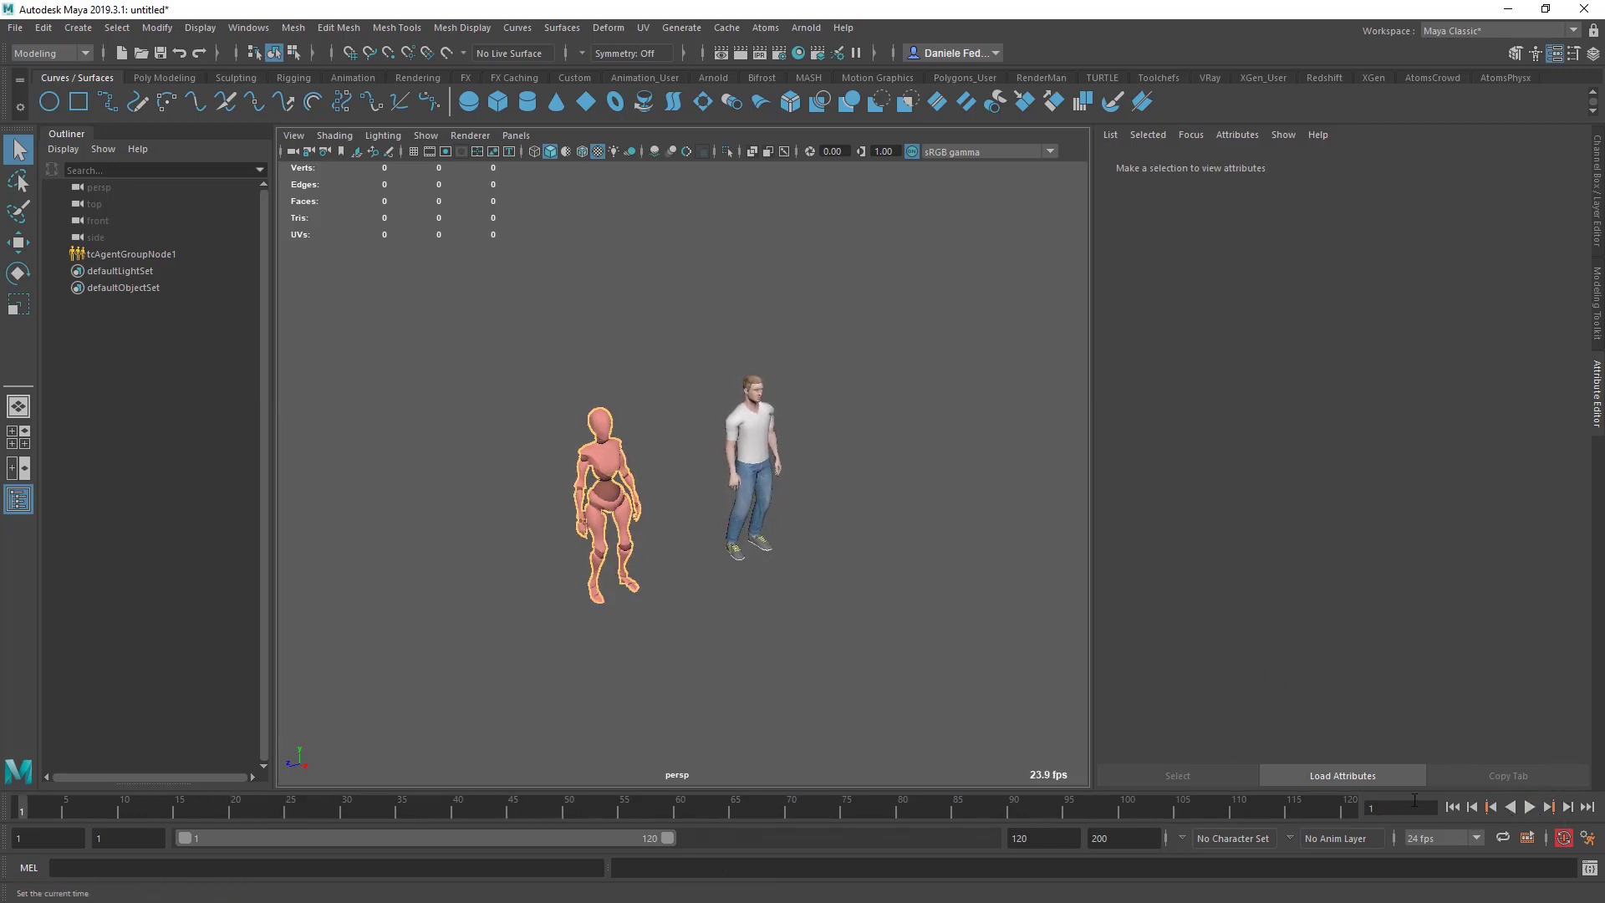
Select the agent group and set State to 1 in the options of its state behaviour module.
{"action": "left_click", "coordinate": [585, 458]}
{"action": "scroll", "coordinate": [1249, 472], "scroll_direction": "up", "scroll_amount": 7}
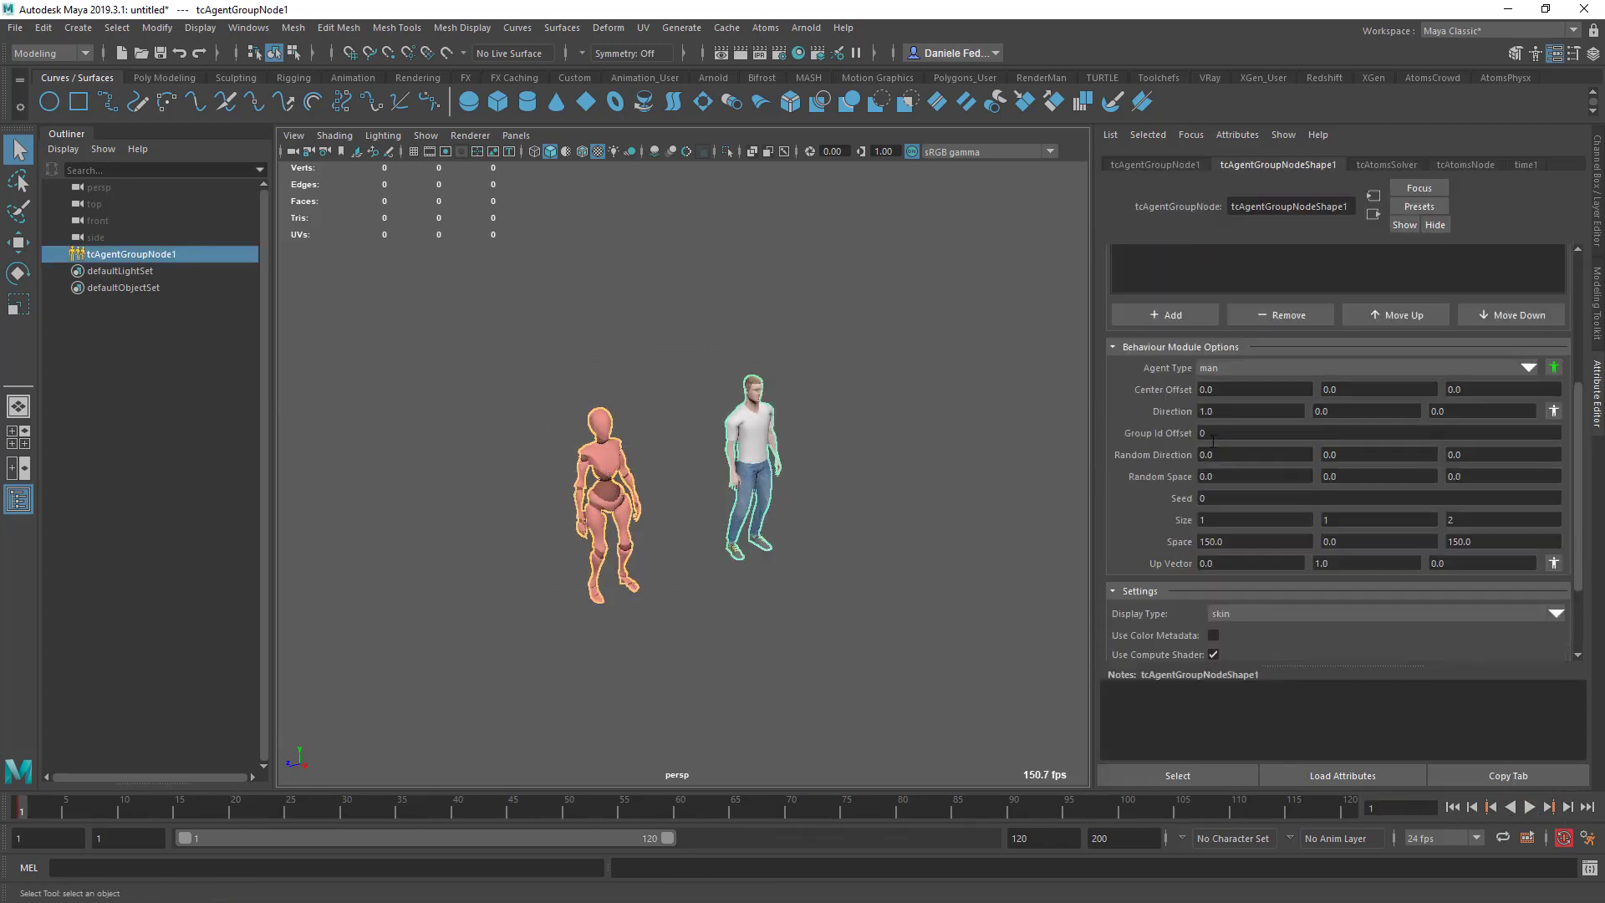
{"action": "left_click", "coordinate": [1186, 361]}
{"action": "scroll", "coordinate": [1292, 560], "scroll_direction": "down", "scroll_amount": 5}
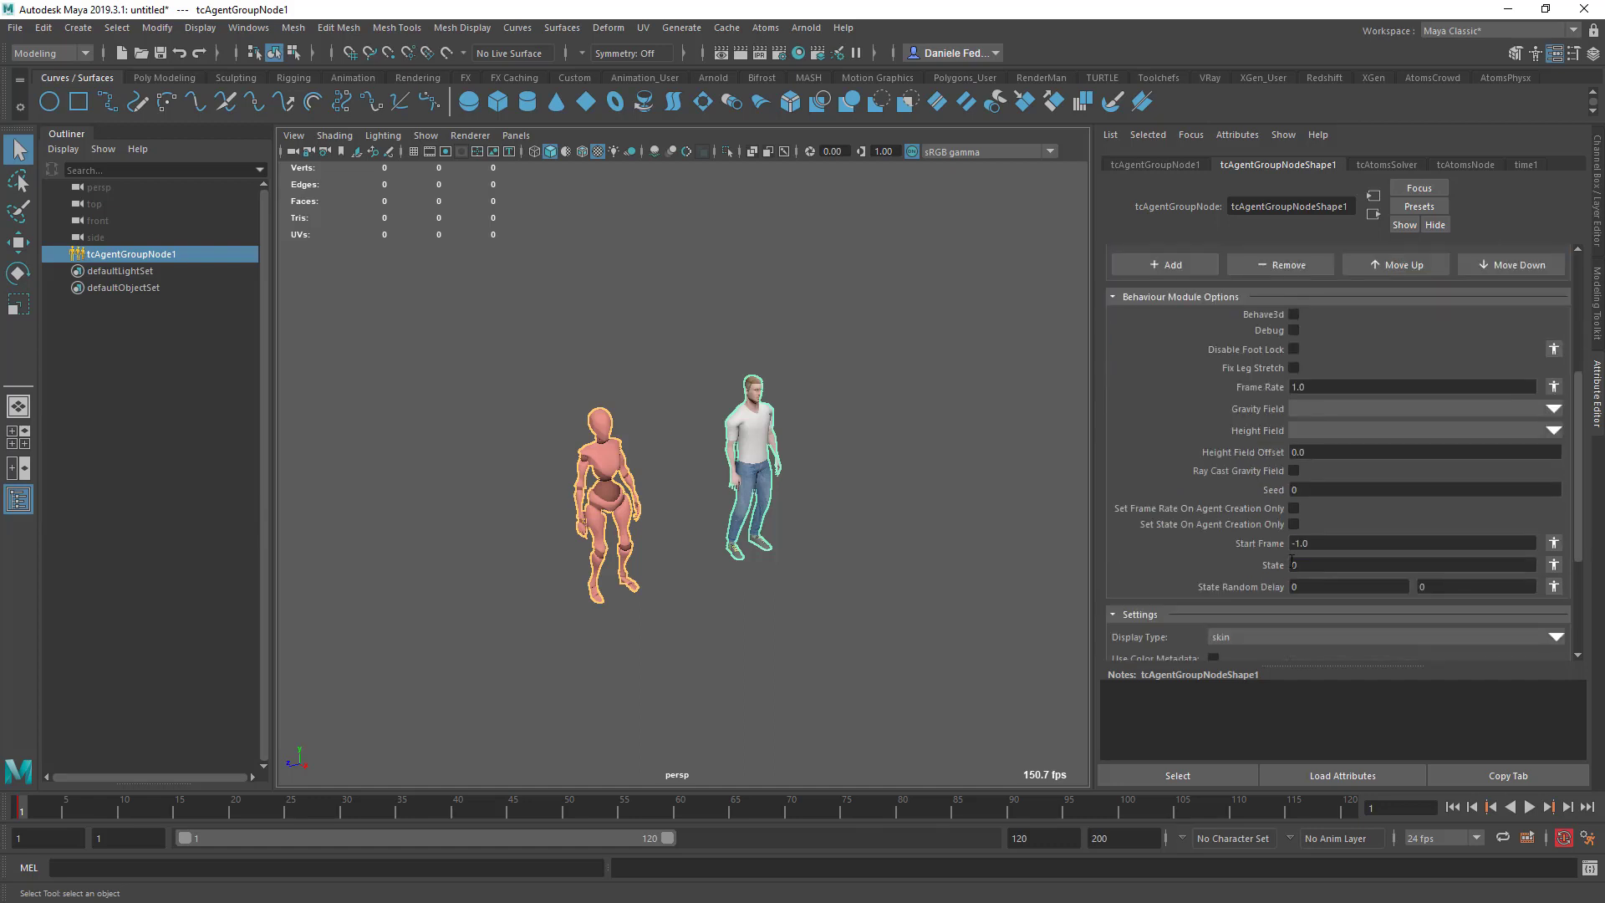
{"action": "double_click", "coordinate": [1304, 569]}
{"action": "type", "text": "1"}
{"action": "key", "text": "Return"}
Play the simulation in state 1 to compare how both agents walk, stop it and return to the first frame.
{"action": "scroll", "coordinate": [836, 489], "scroll_direction": "down", "scroll_amount": 2}
{"action": "middle_click_drag", "start_coordinate": [782, 479], "coordinate": [667, 434], "text": "alt"}
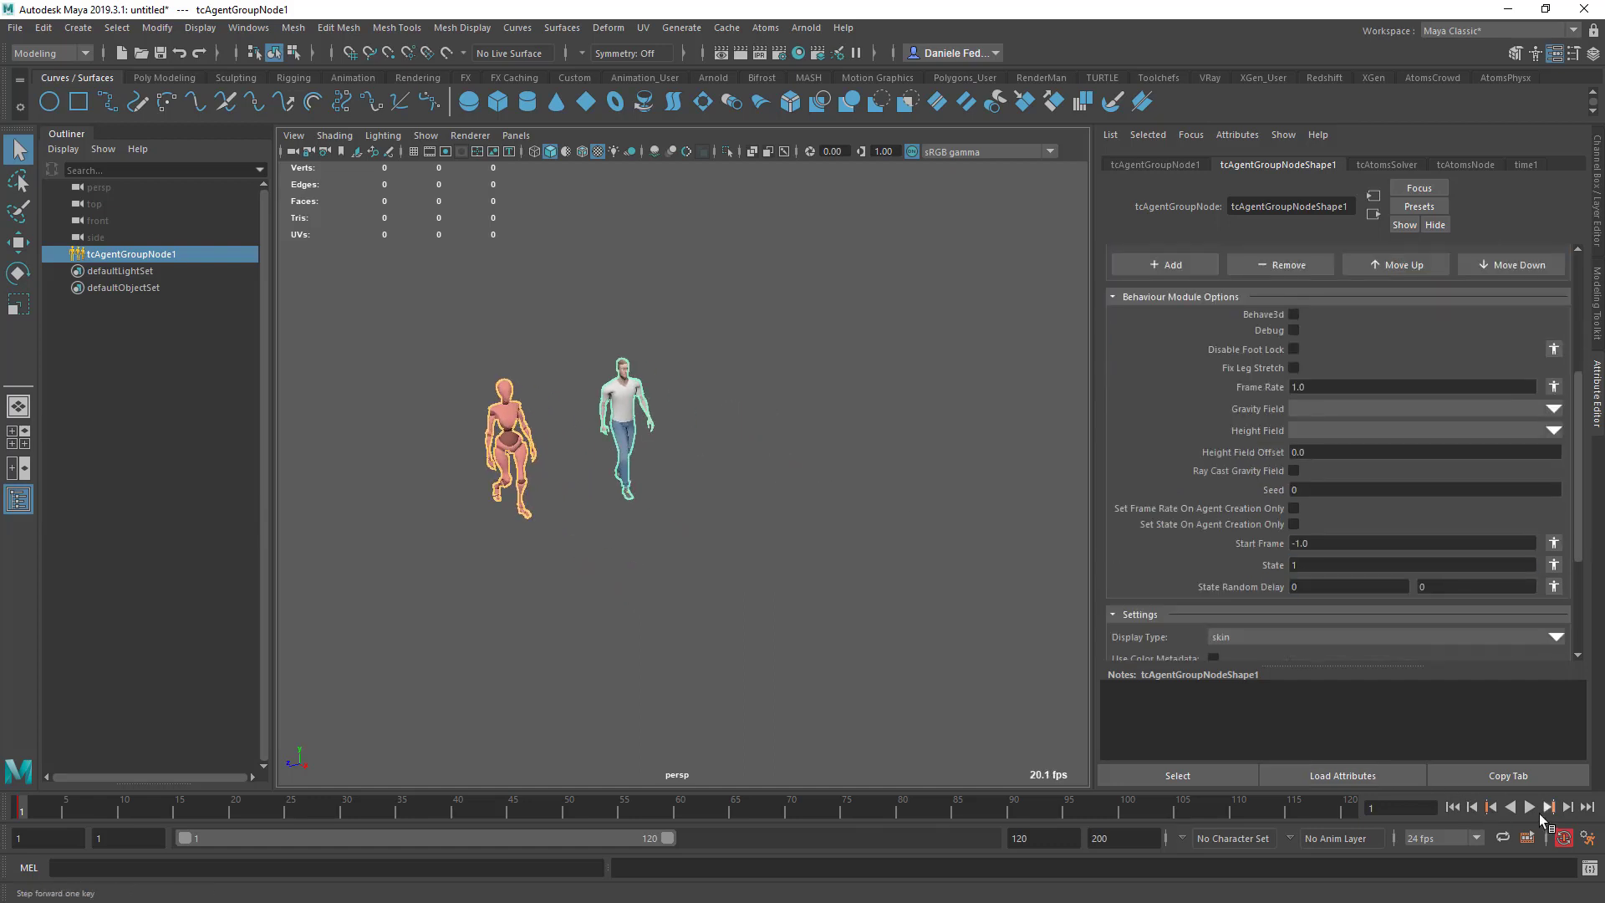
{"action": "left_click", "coordinate": [1530, 807]}
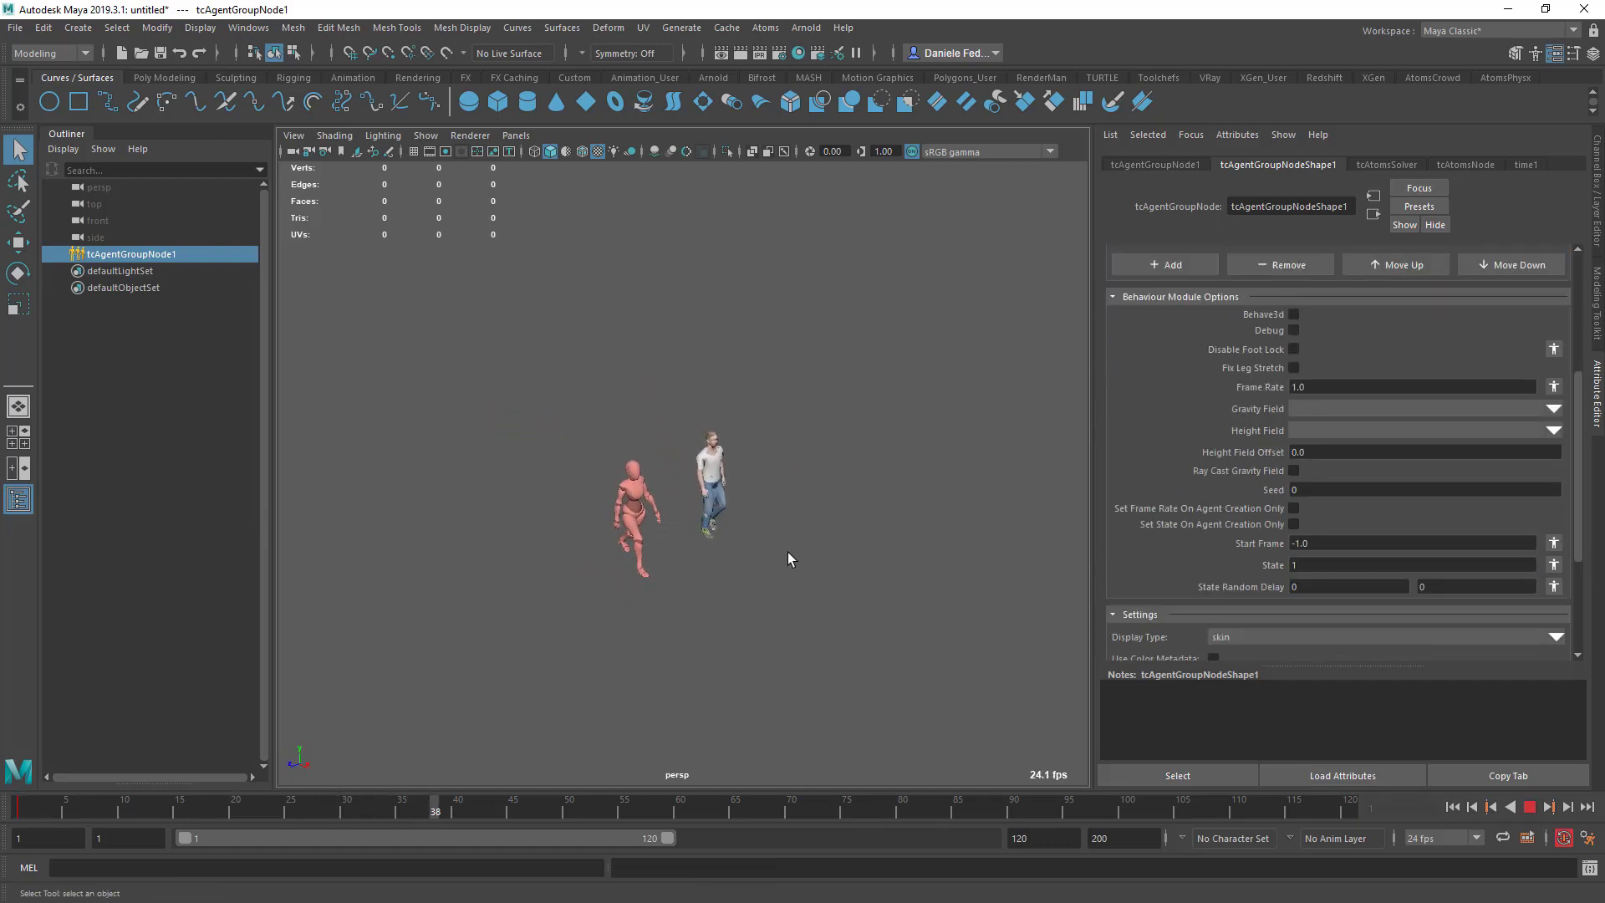
{"action": "middle_click_drag", "start_coordinate": [788, 551], "coordinate": [705, 514], "text": "alt"}
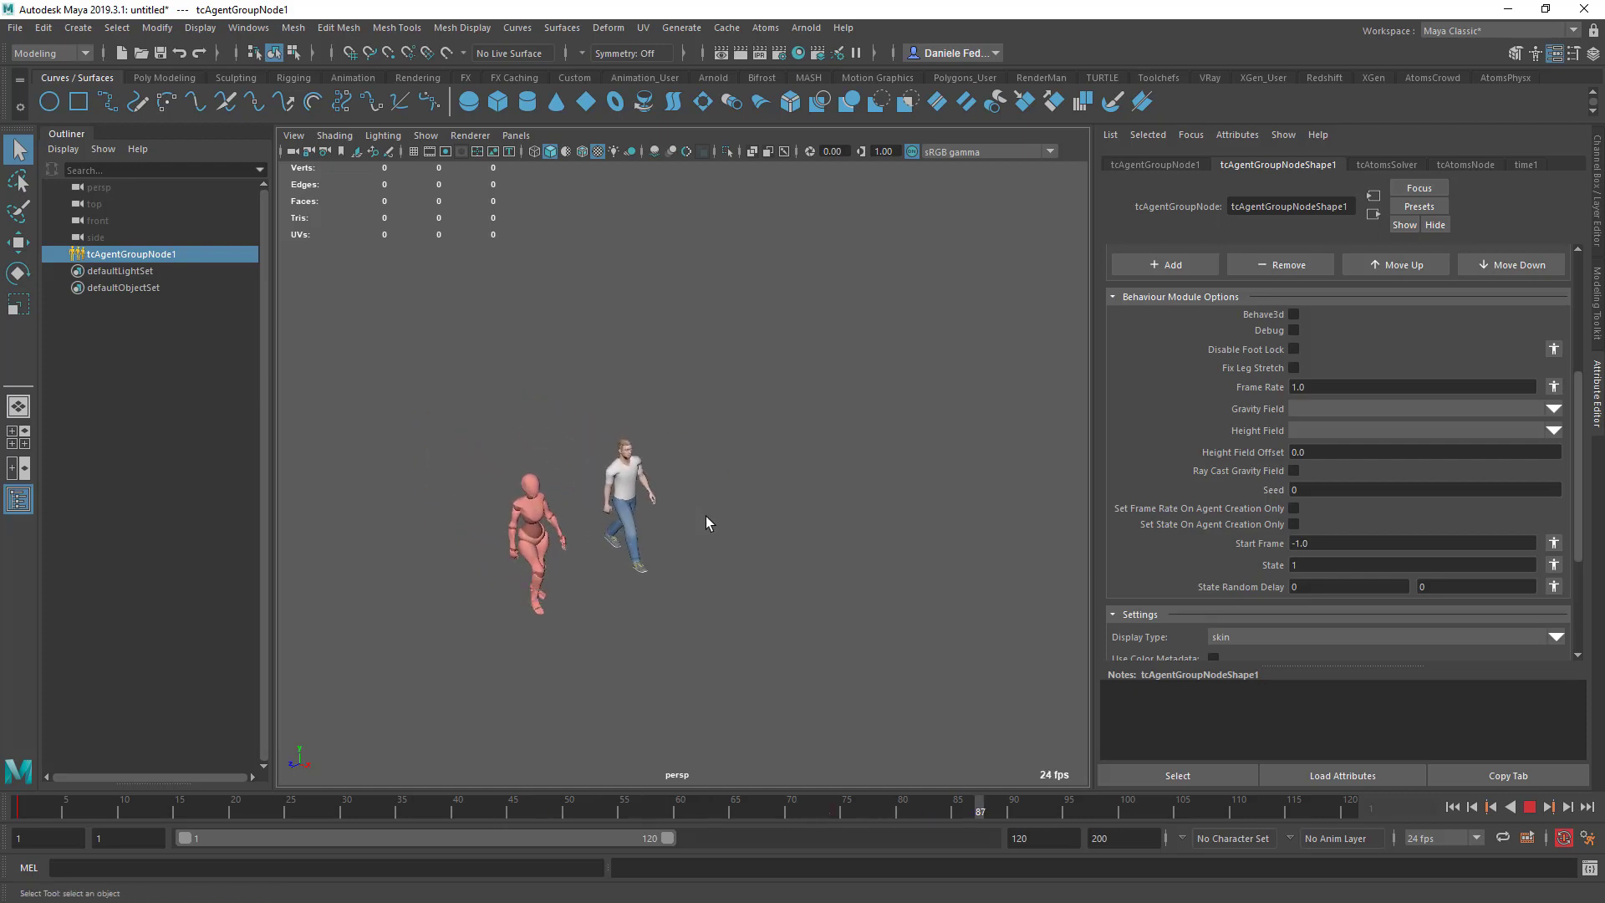
{"action": "left_click", "coordinate": [1529, 806]}
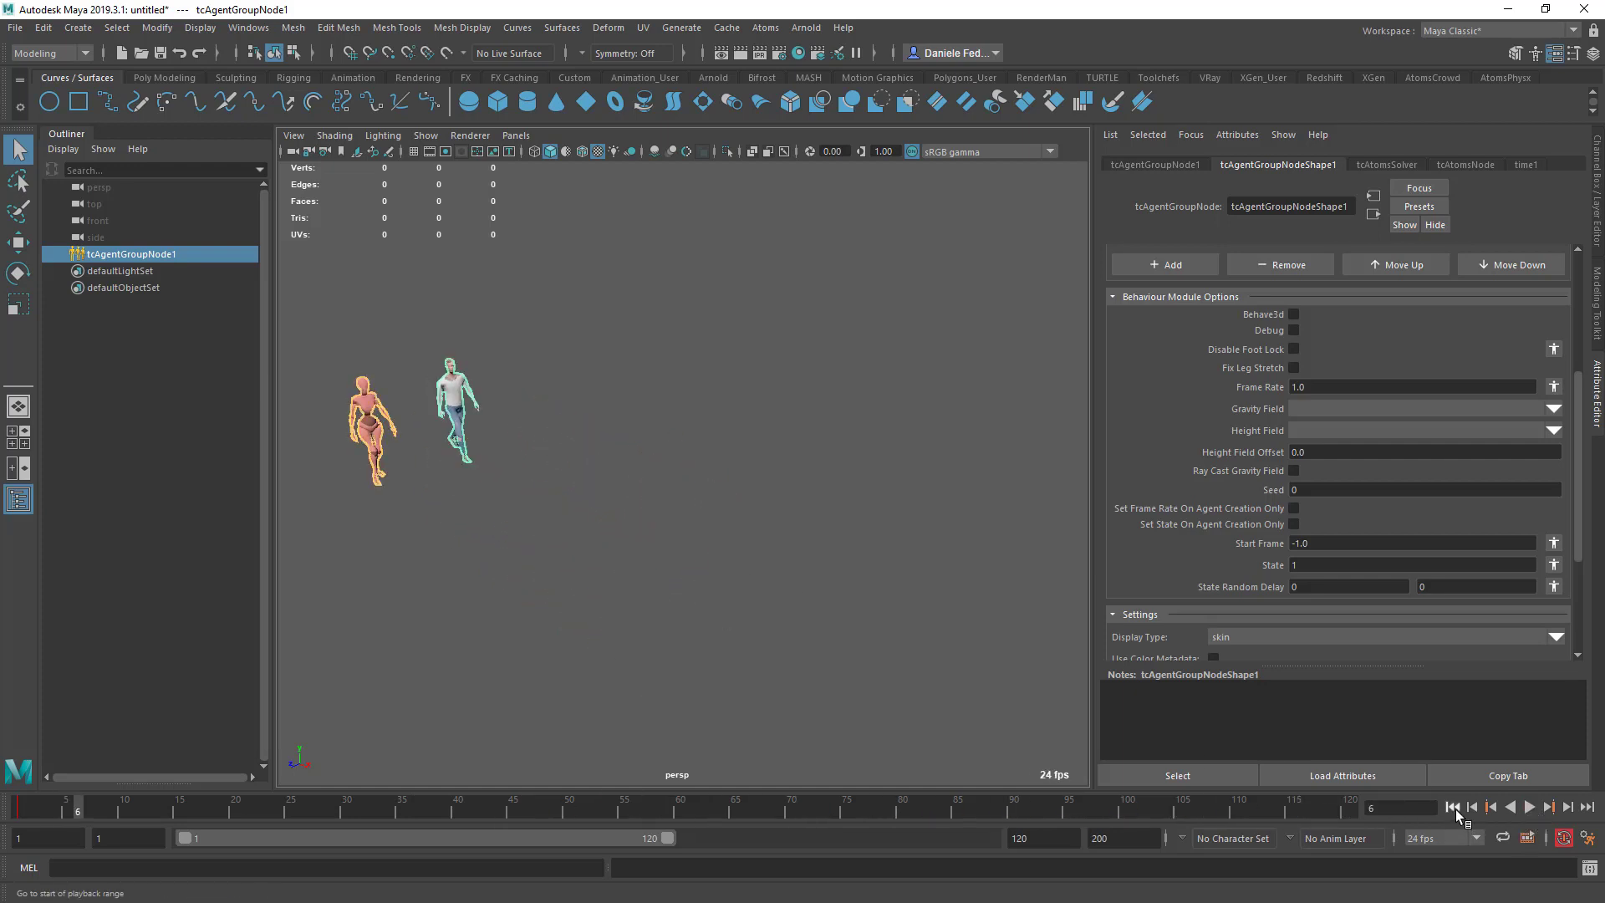
{"action": "left_click", "coordinate": [1453, 807]}
Set the State value of the agent group's behaviour module to 2.
{"action": "double_click", "coordinate": [1303, 565]}
{"action": "type", "text": "2"}
{"action": "key", "text": "Tab"}
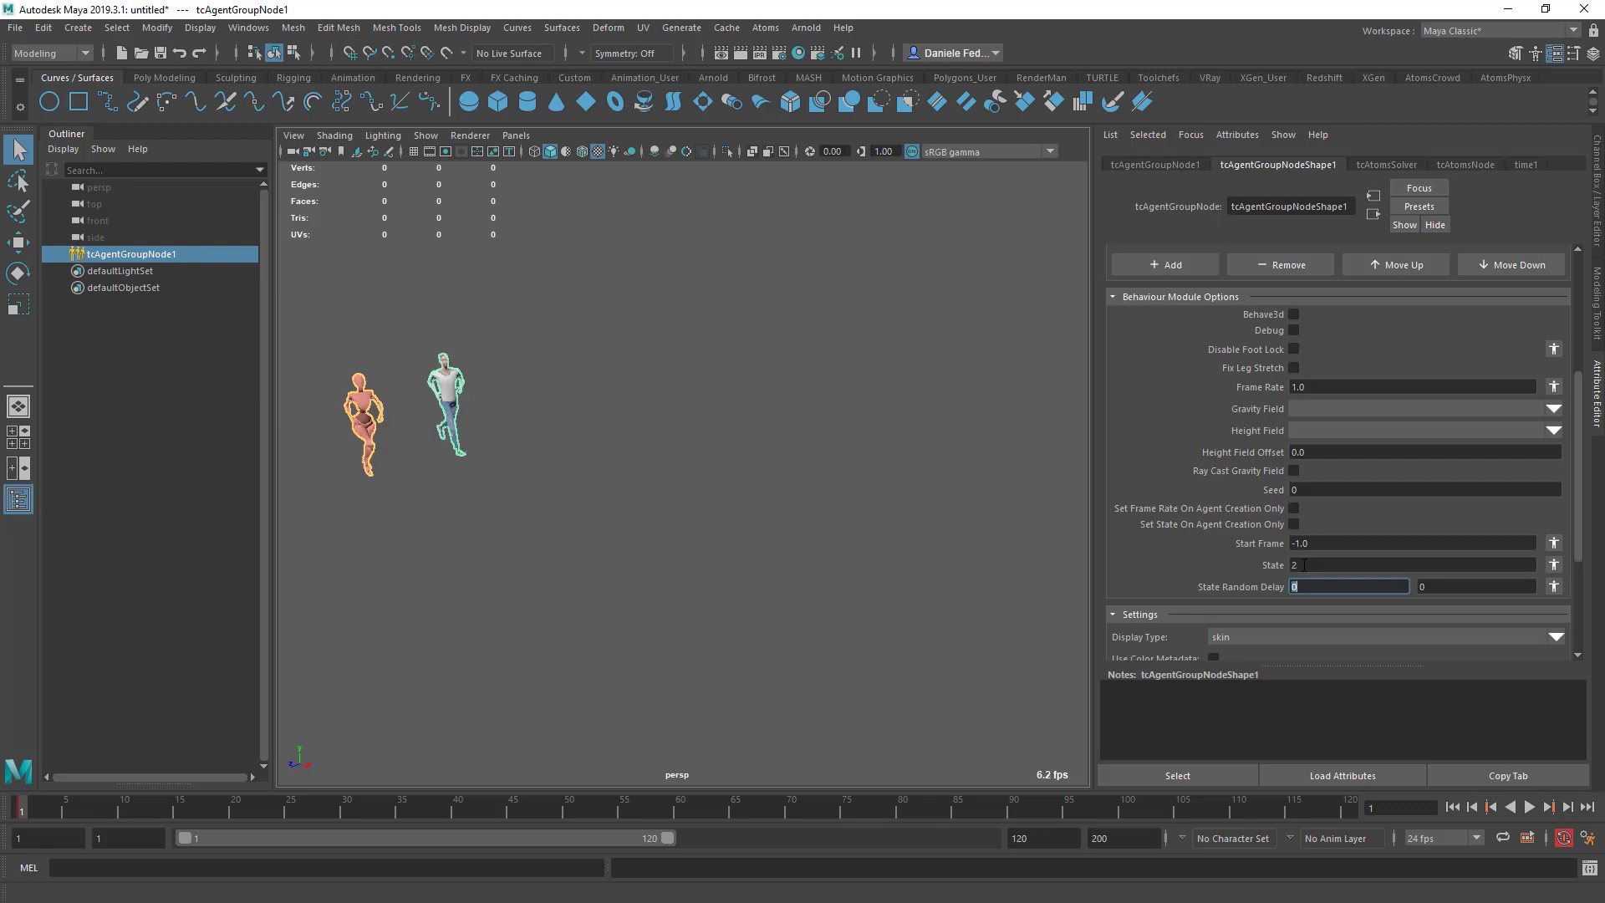
Play the simulation in state 2 to compare how both agents run, stop it and return to the first frame.
{"action": "left_click", "coordinate": [1530, 806]}
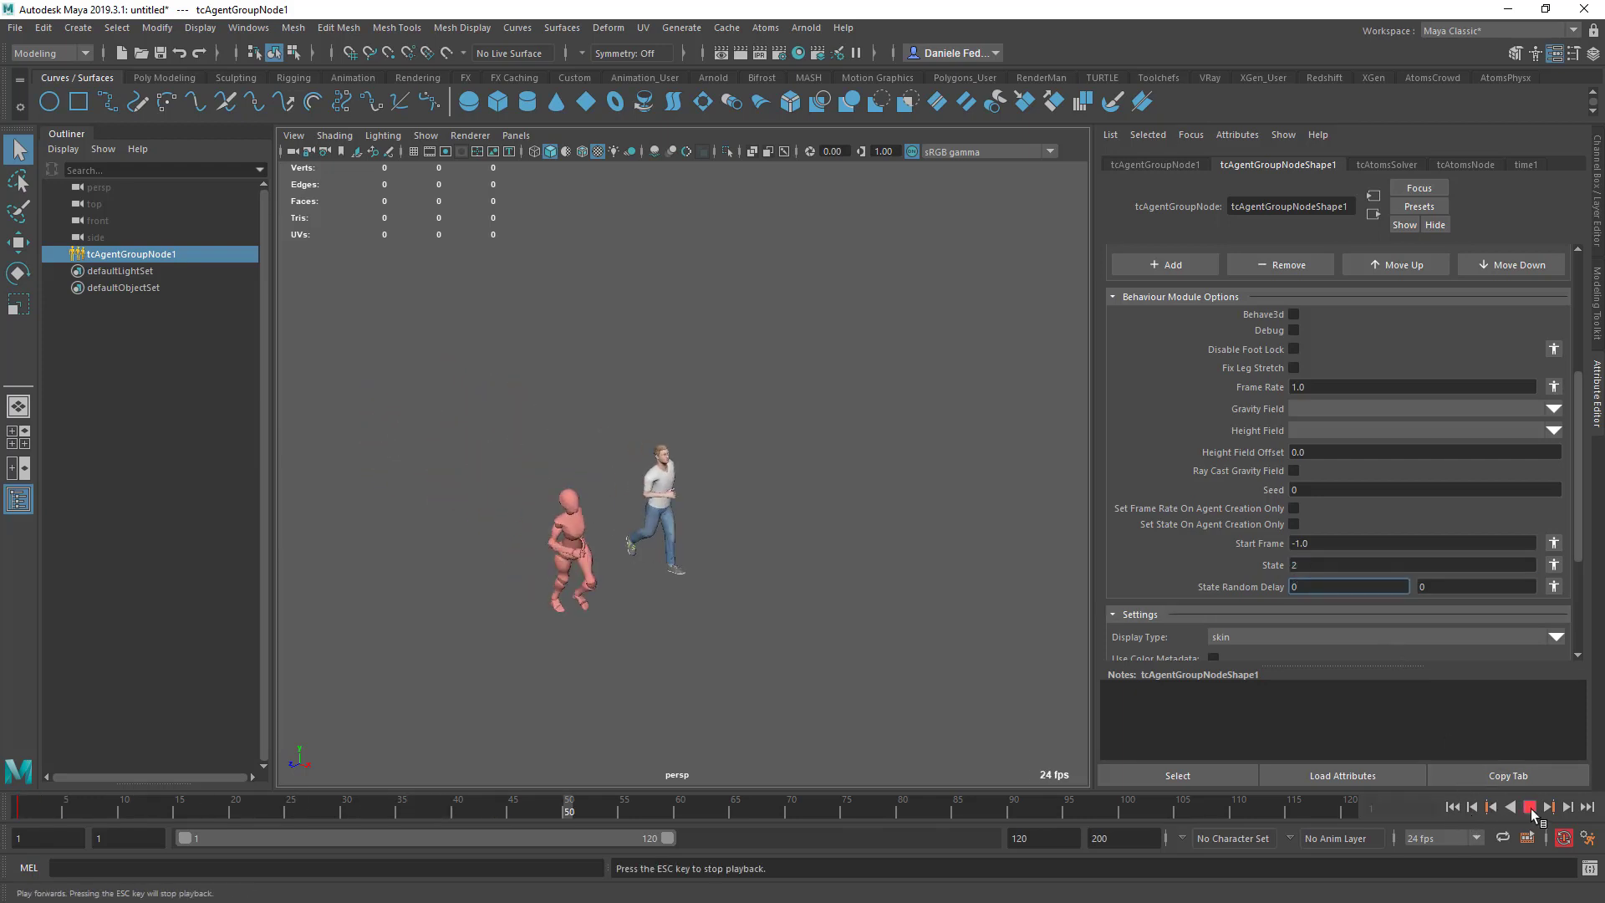
{"action": "left_click", "coordinate": [1529, 807]}
{"action": "left_click", "coordinate": [1453, 807]}
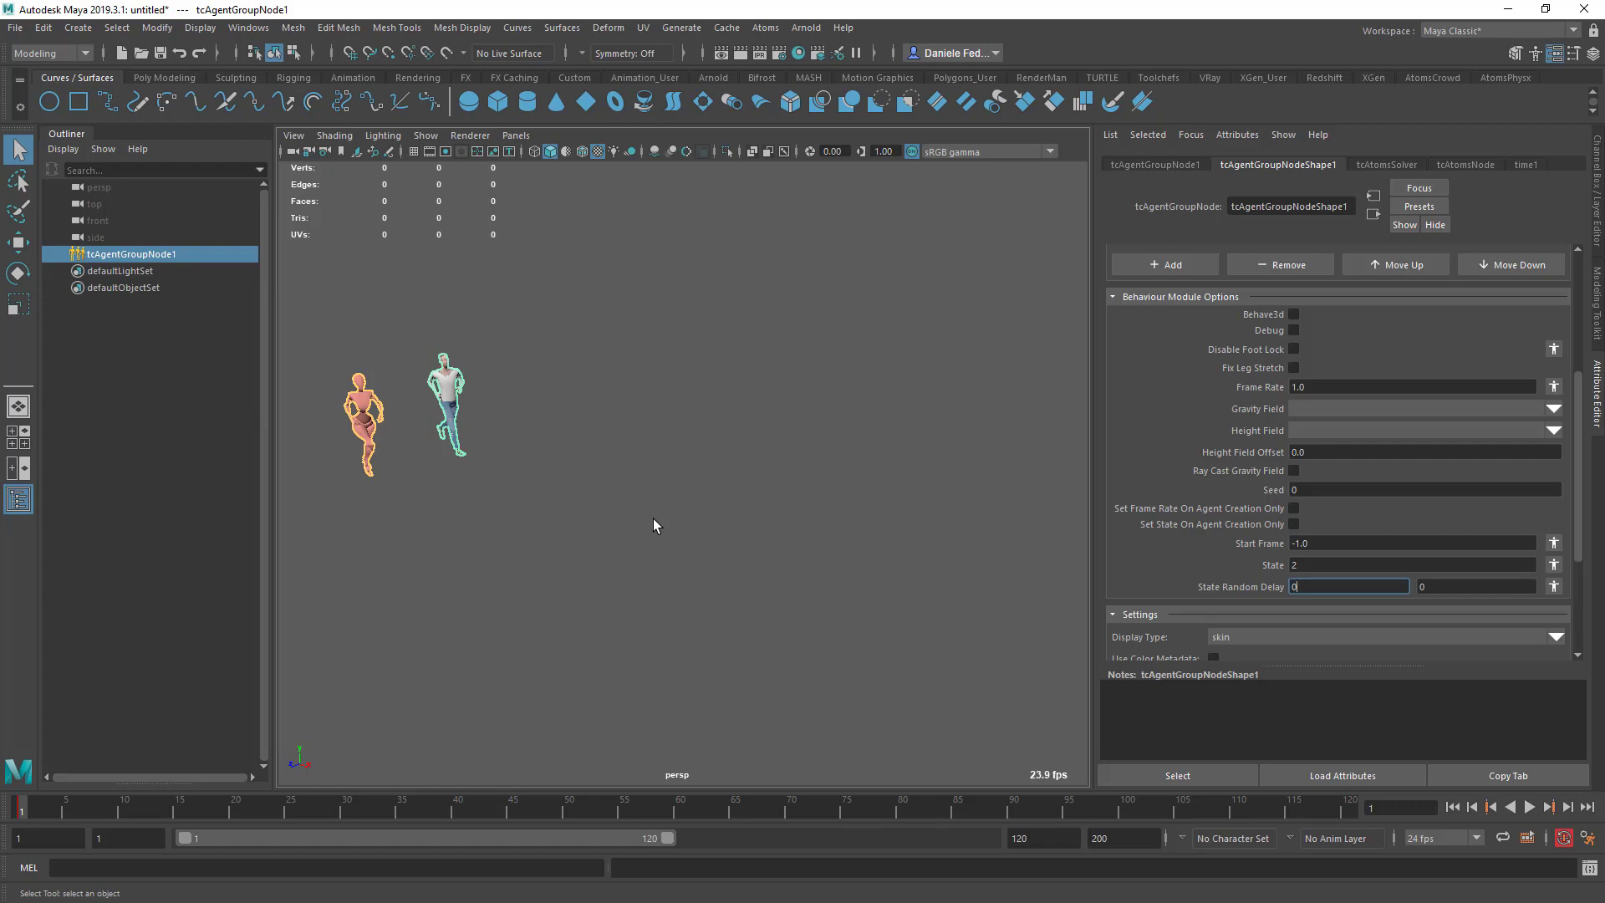
{"action": "middle_click_drag", "start_coordinate": [459, 441], "coordinate": [525, 426], "text": "alt"}
{"action": "right_click_drag", "start_coordinate": [412, 437], "coordinate": [452, 419], "text": "alt"}
{"action": "middle_click_drag", "start_coordinate": [452, 419], "coordinate": [500, 418], "text": "alt"}
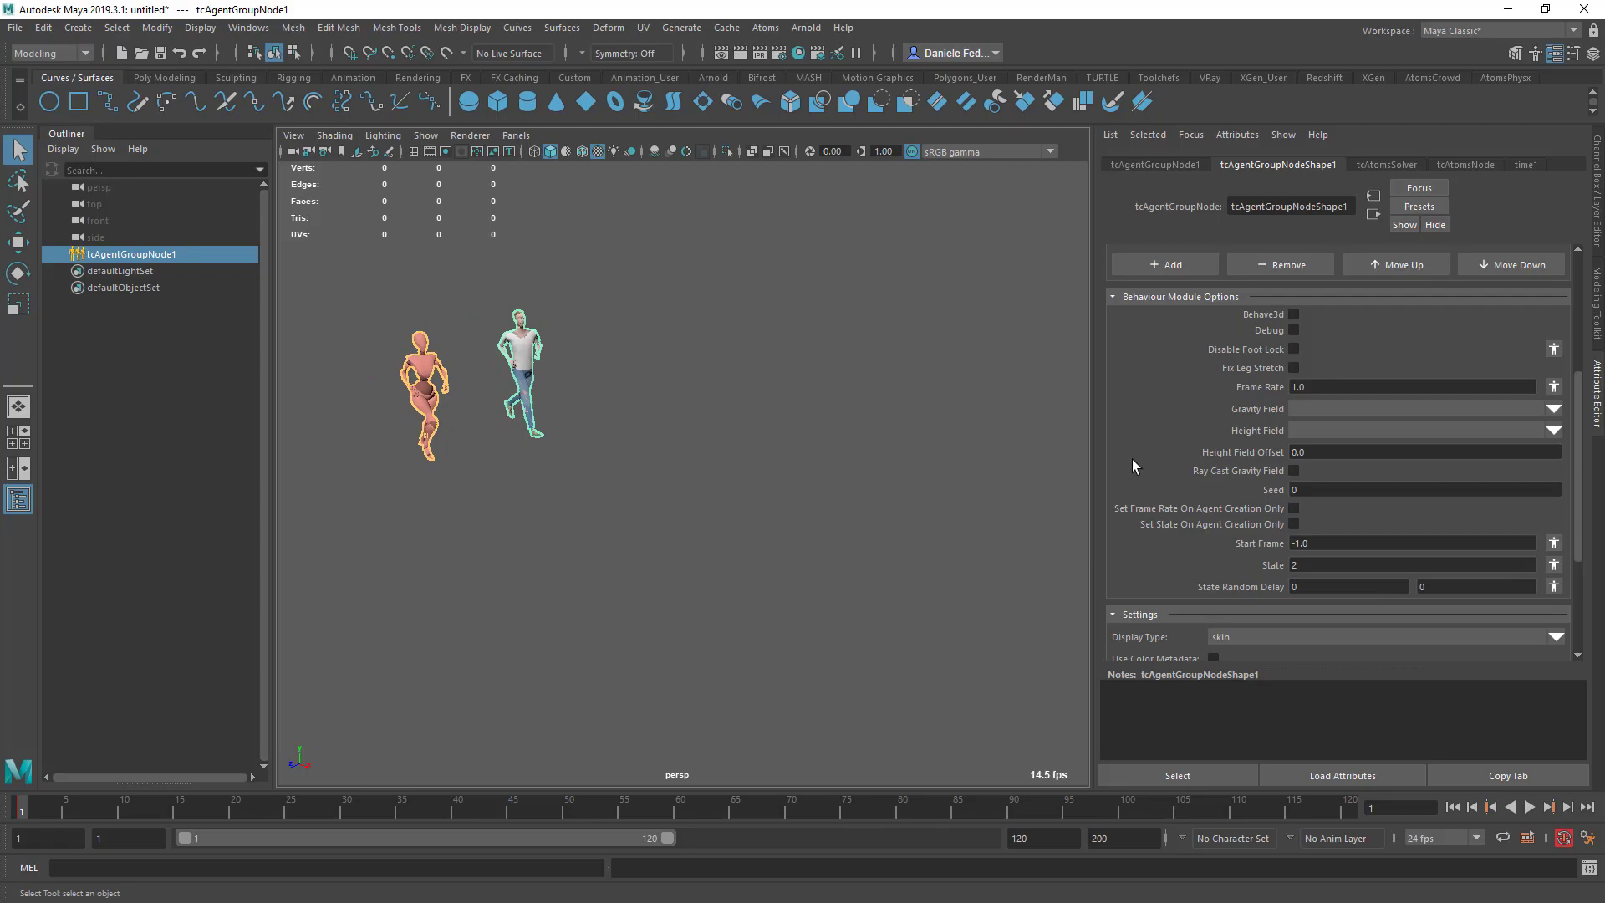